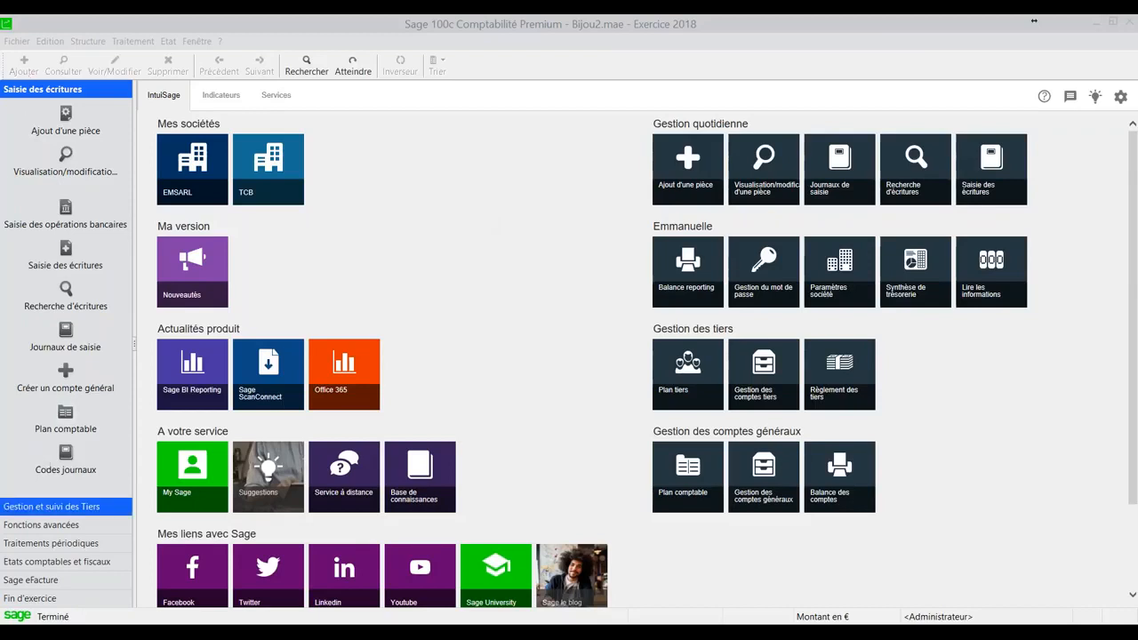
# - Hide the vertical bar and display it again
pyautogui.click(197, 41)
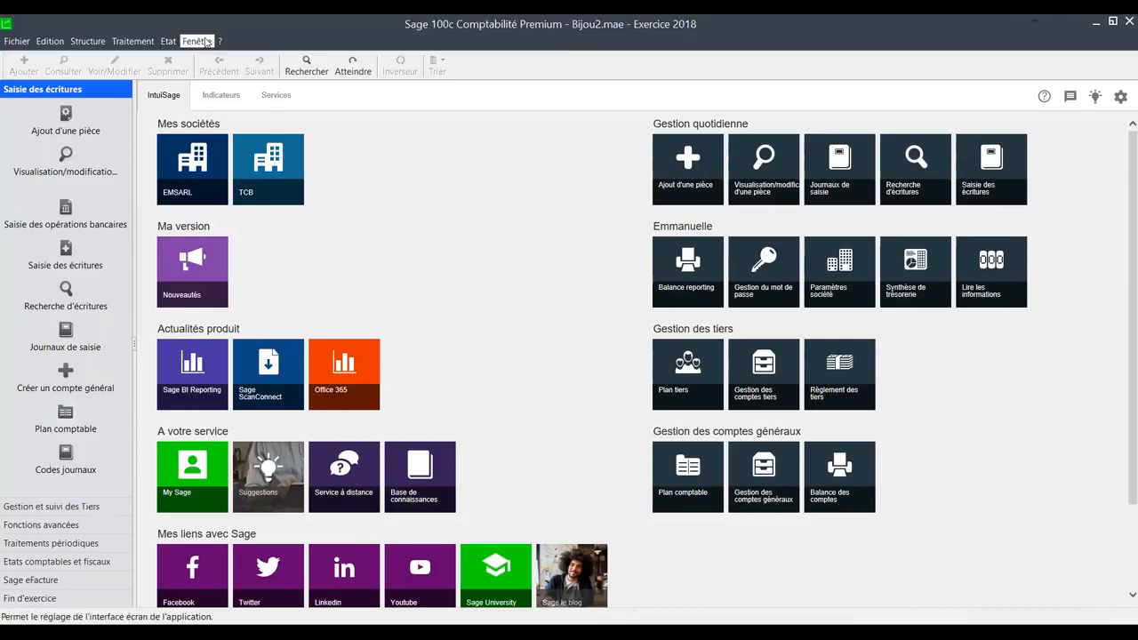
pyautogui.click(228, 165)
pyautogui.click(197, 41)
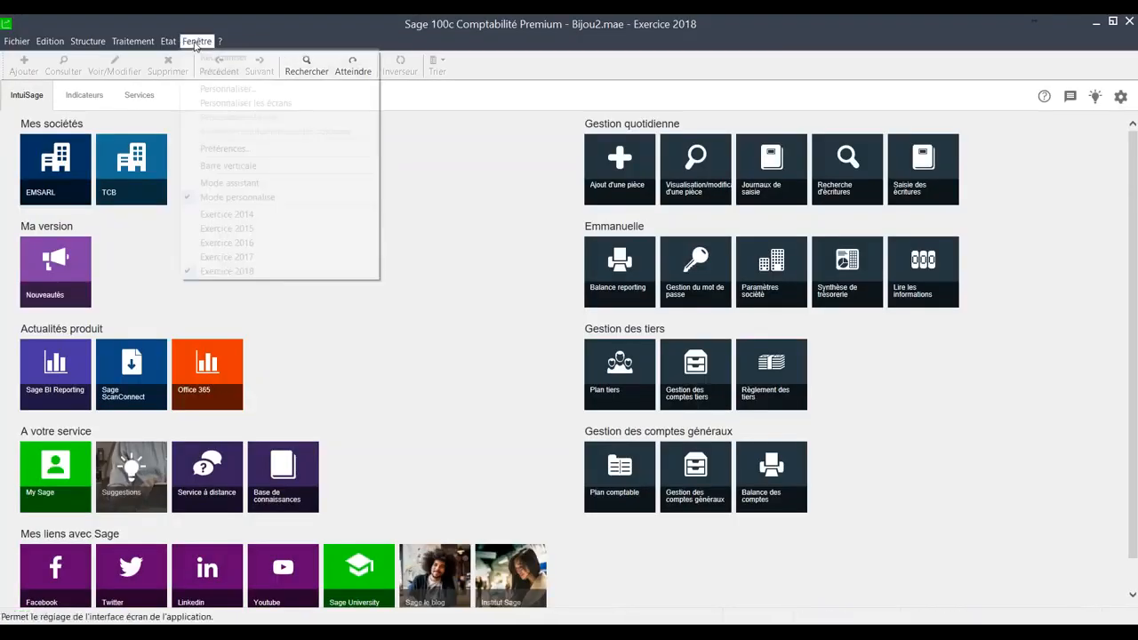
pyautogui.click(219, 166)
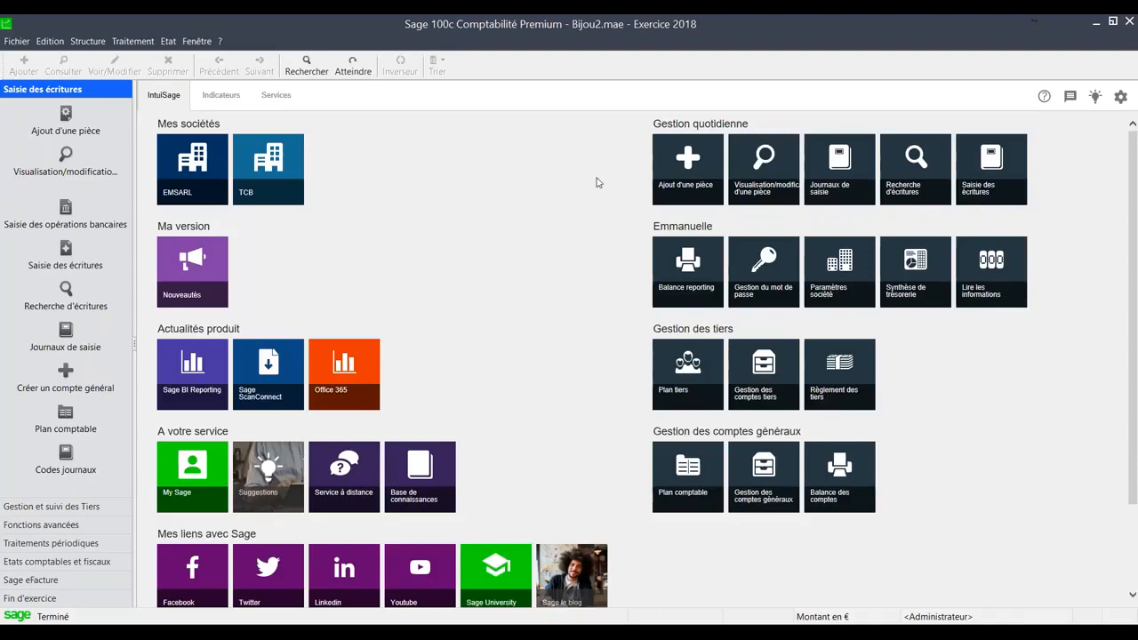
# - Open the Indicateurs page, refresh it, and view the accounting revenue over 6 months and 12 months
pyautogui.click(231, 100)
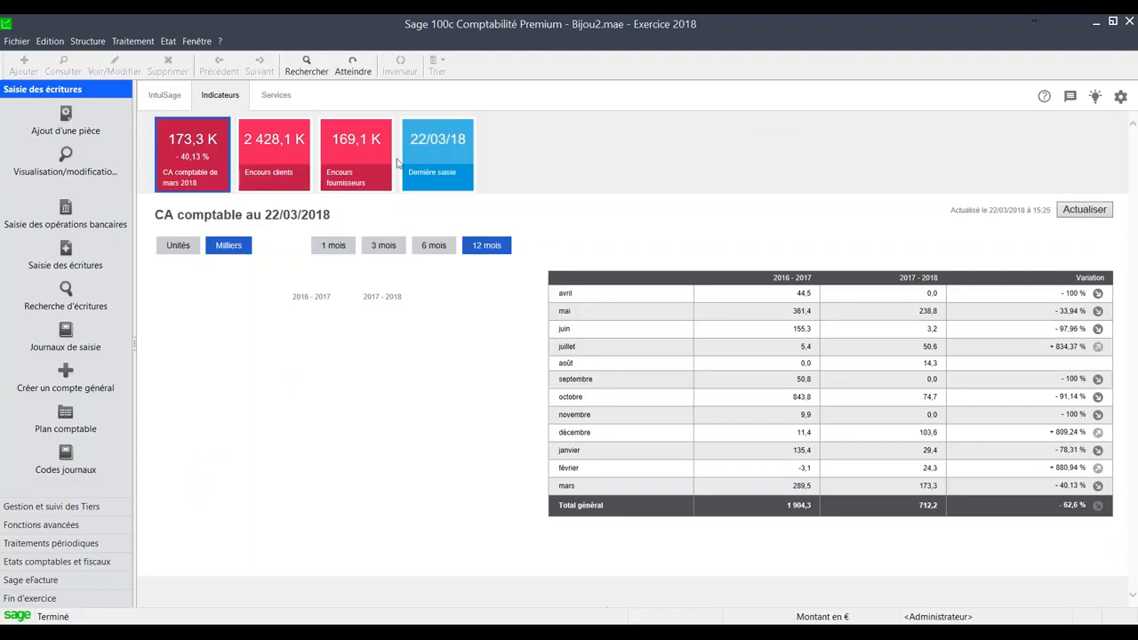
pyautogui.click(1076, 211)
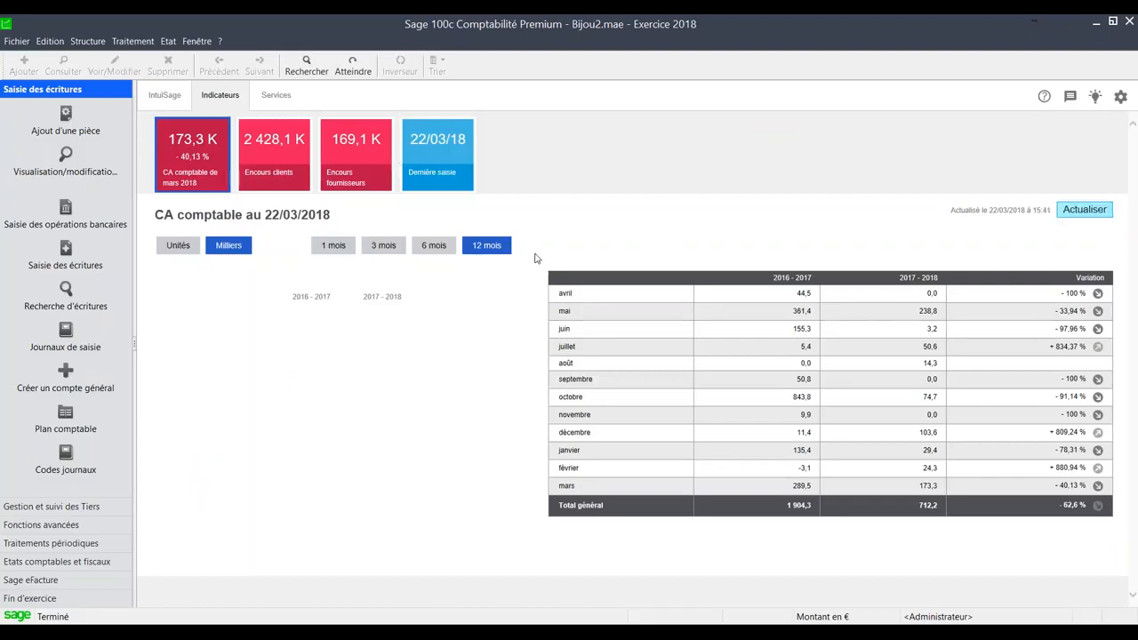
pyautogui.click(434, 246)
pyautogui.click(488, 247)
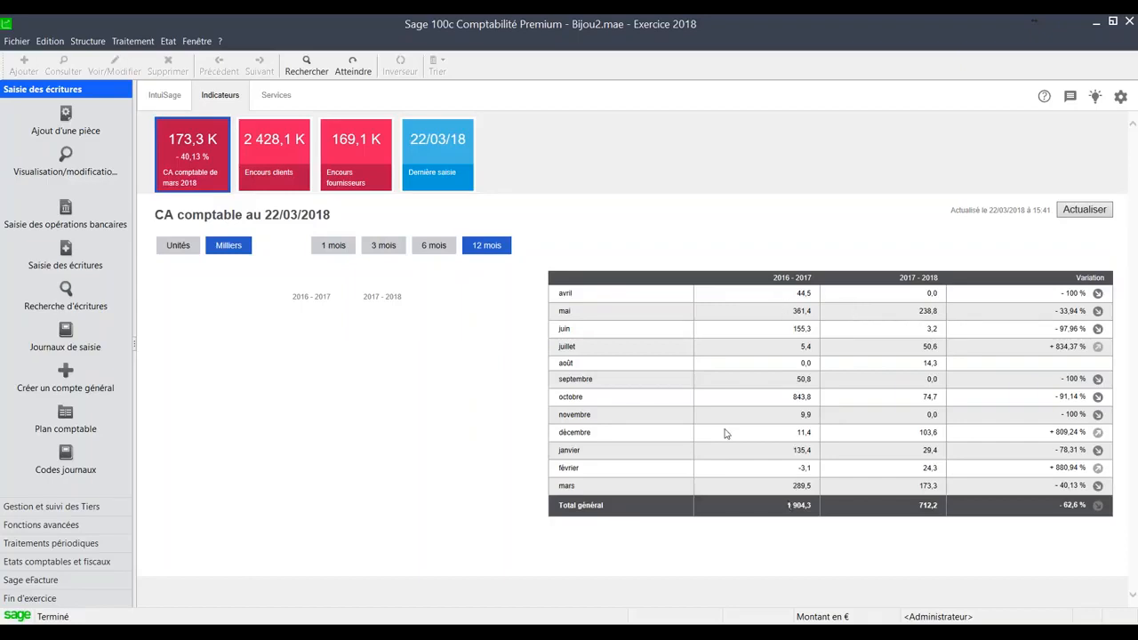
# - Review the customer and supplier outstanding indicators, return to the accounting revenue indicator, and refresh the figures
pyautogui.click(289, 164)
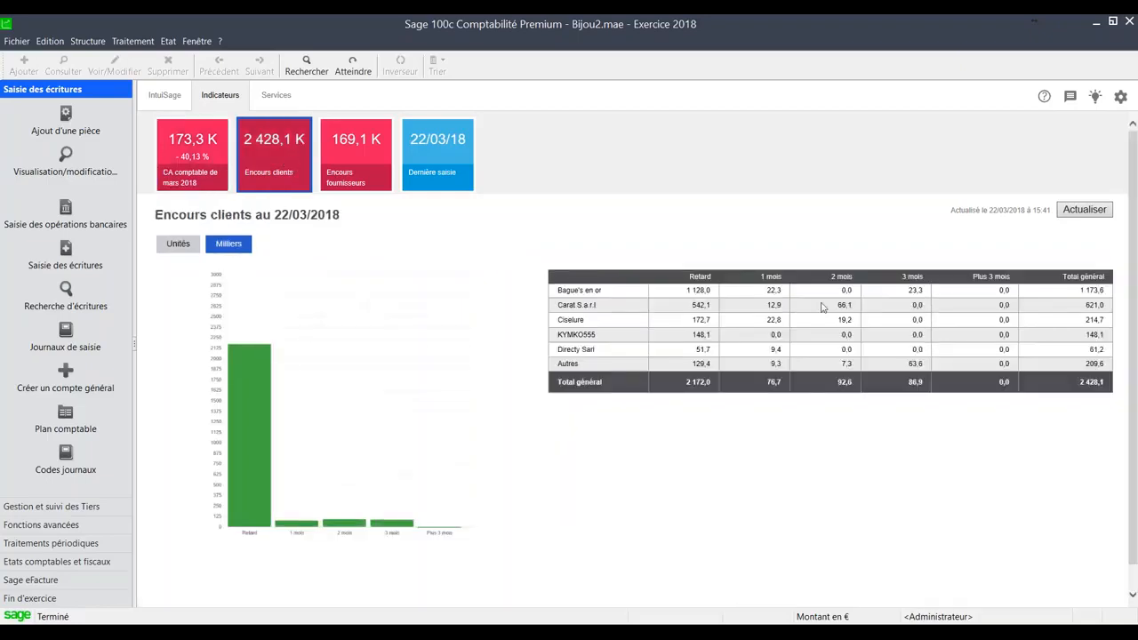
pyautogui.click(343, 151)
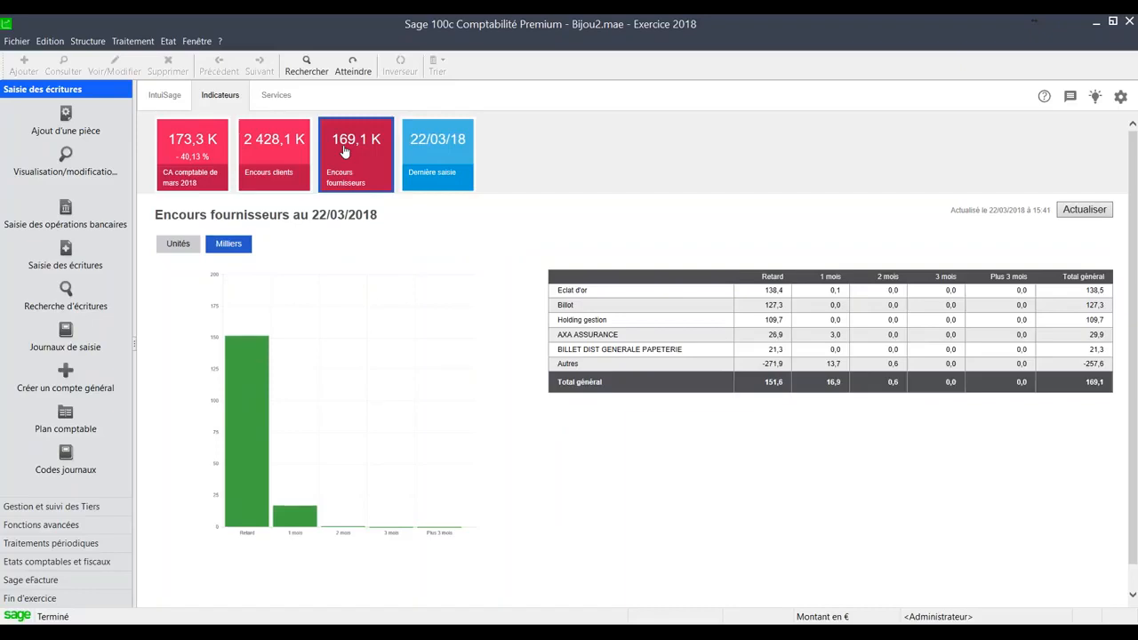
pyautogui.click(268, 158)
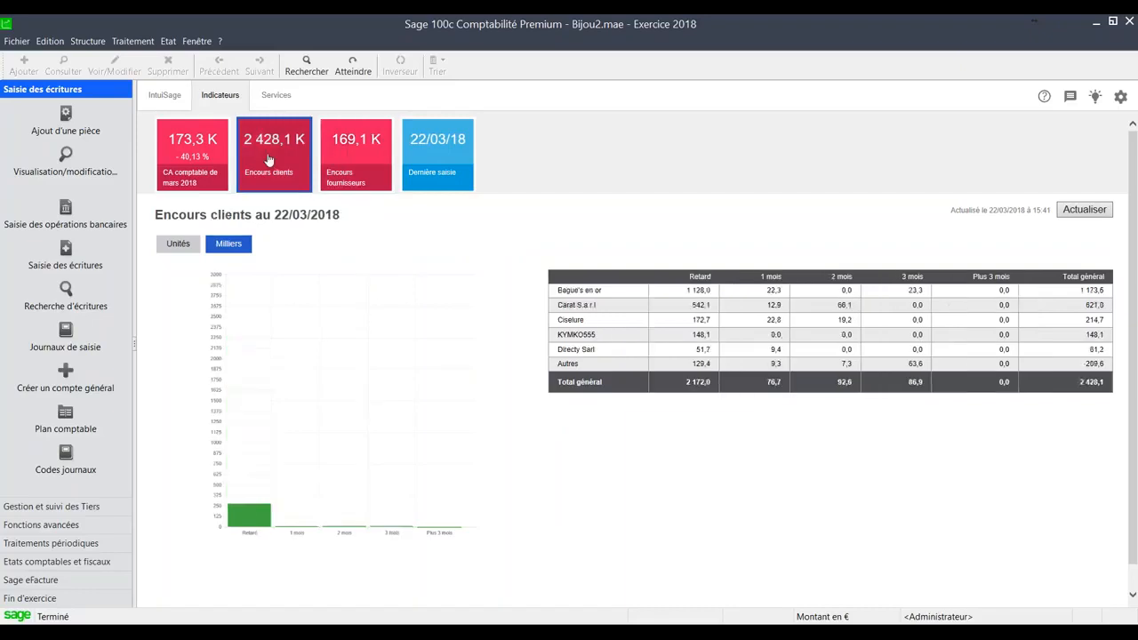
pyautogui.click(217, 178)
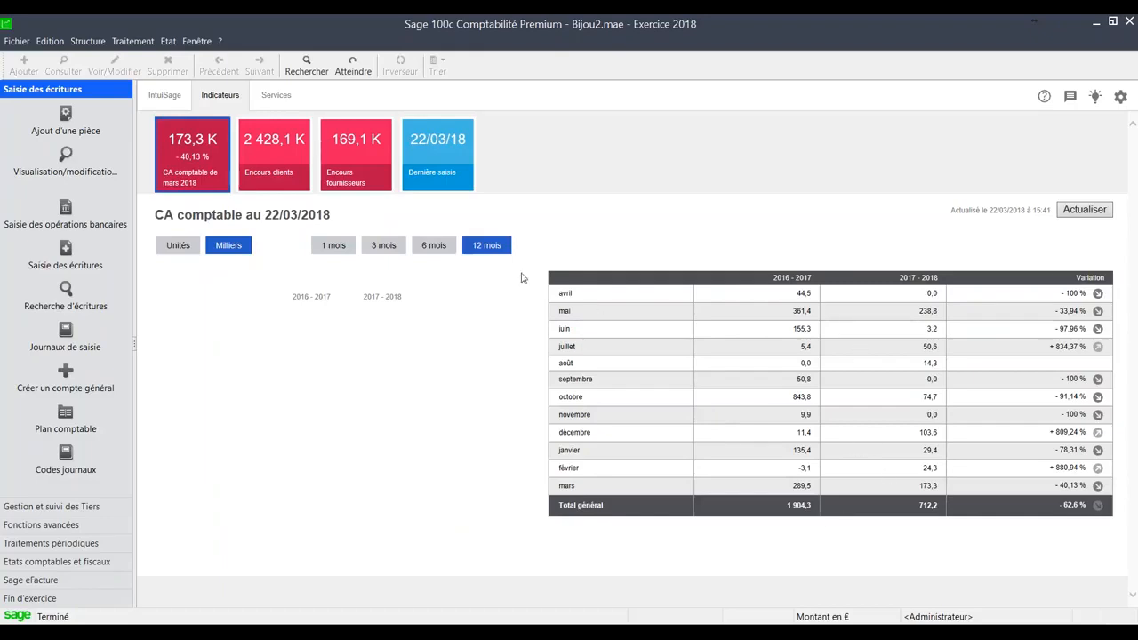
pyautogui.click(1083, 211)
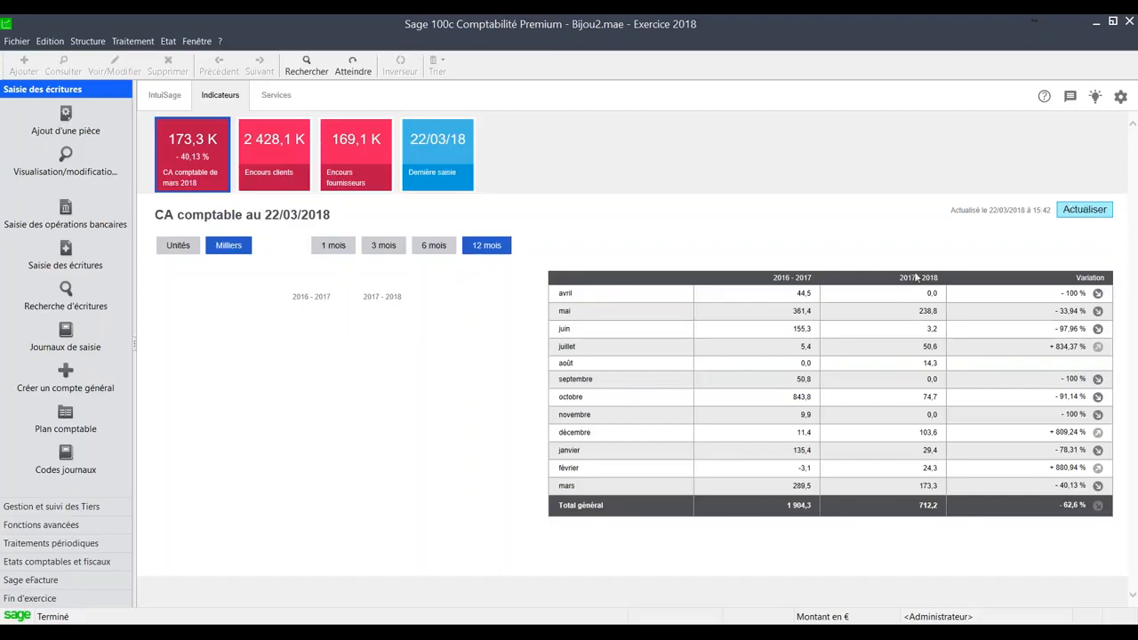
# - Open the Plan tiers list from the IntuiSage page, view the suppliers, and filter the list to Client accounts
pyautogui.click(167, 96)
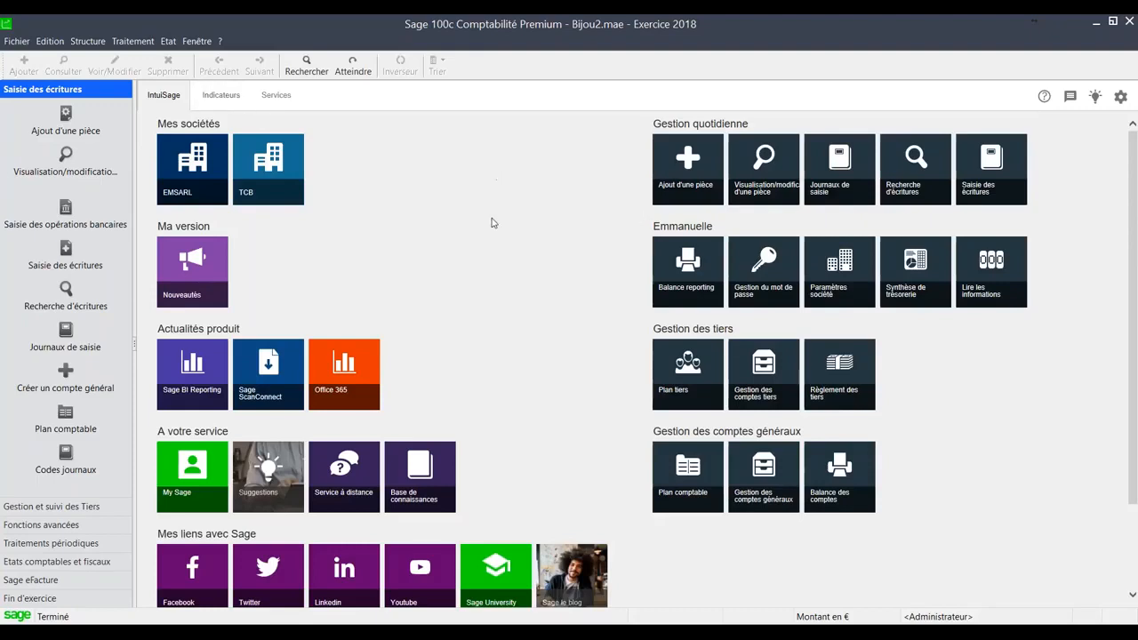
pyautogui.click(687, 383)
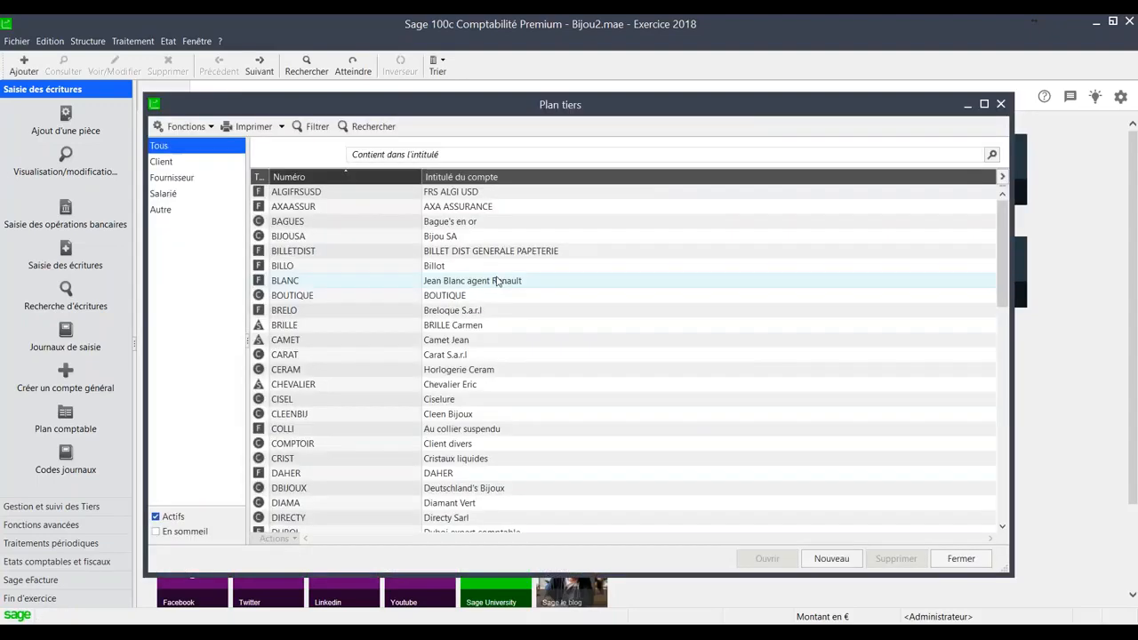
pyautogui.click(165, 161)
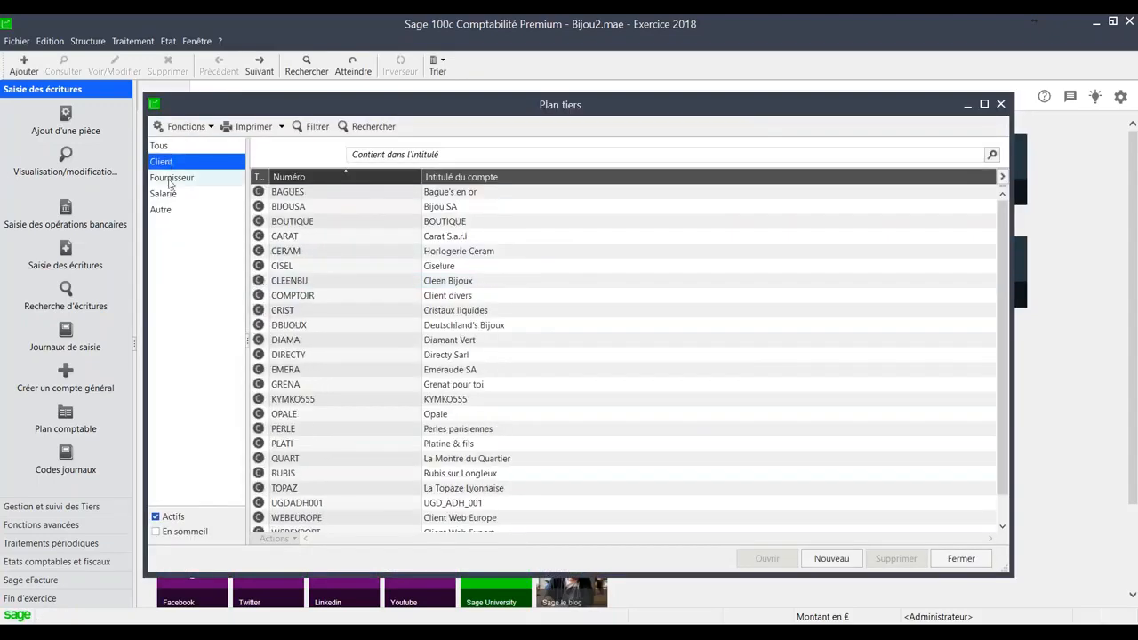
pyautogui.click(173, 178)
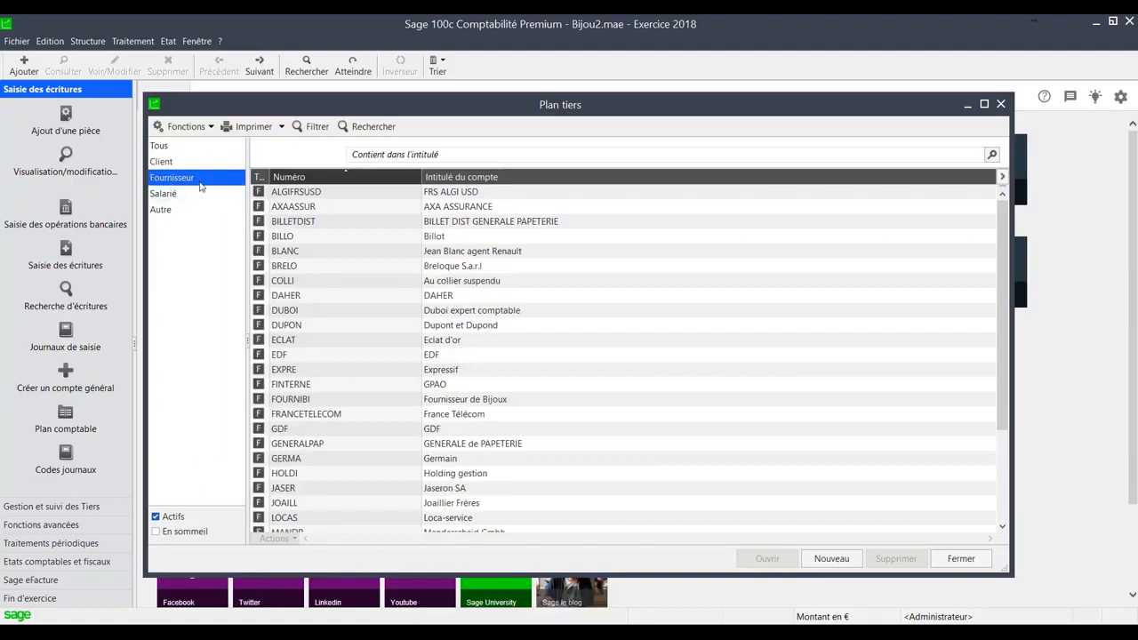
pyautogui.click(186, 163)
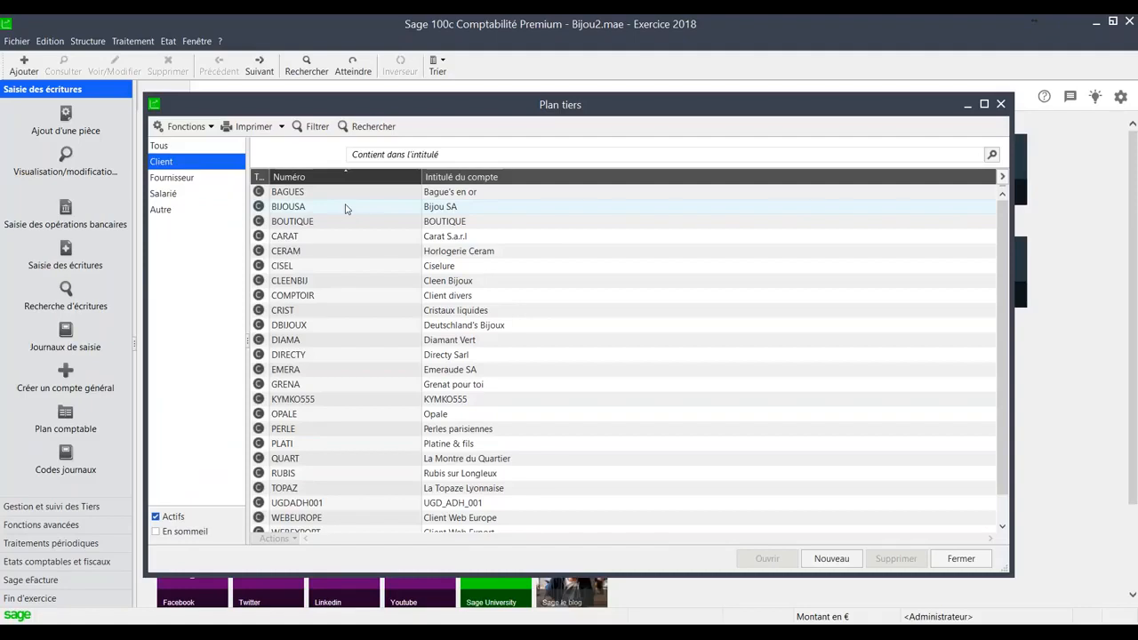
# - Locate the customer account RUBIS in the list and open its record
pyautogui.click(320, 272)
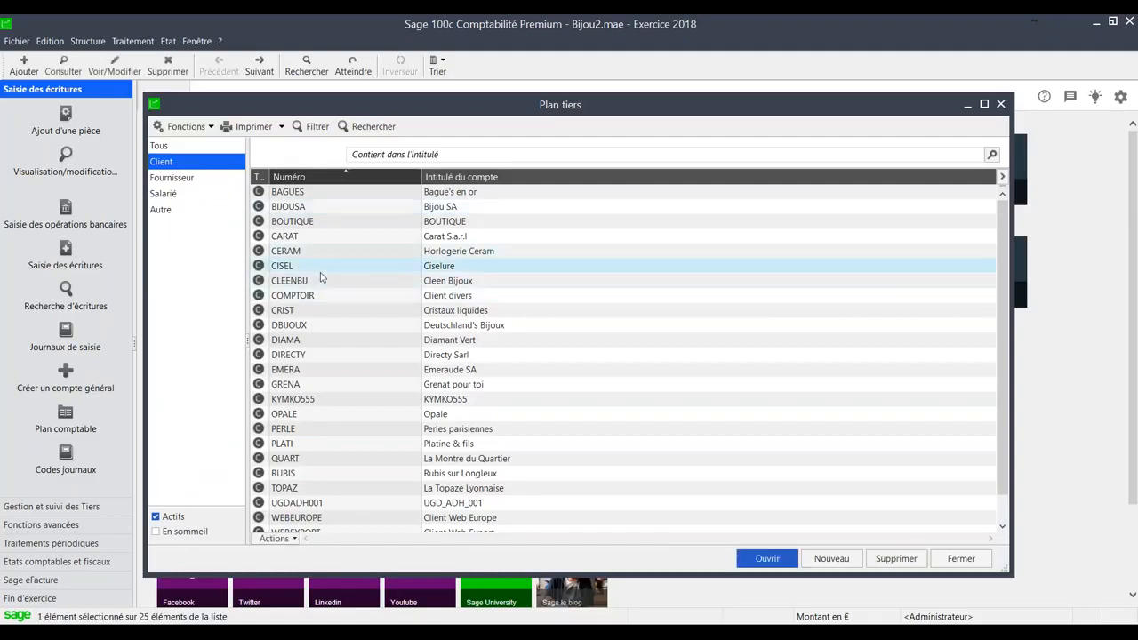
pyautogui.click(320, 310)
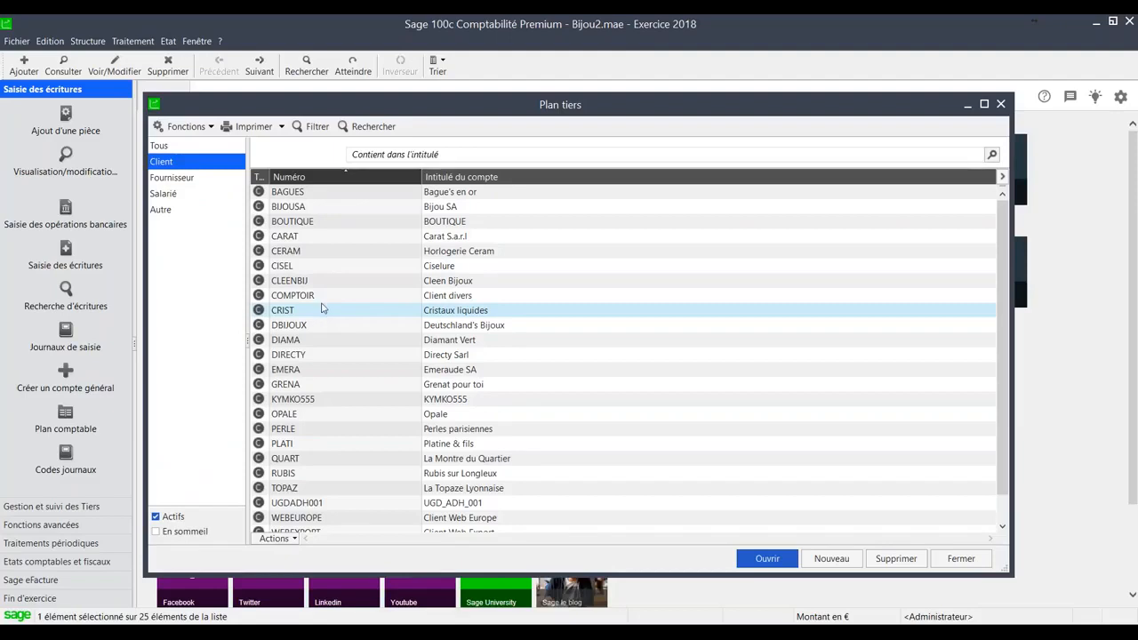
pyautogui.press('r')
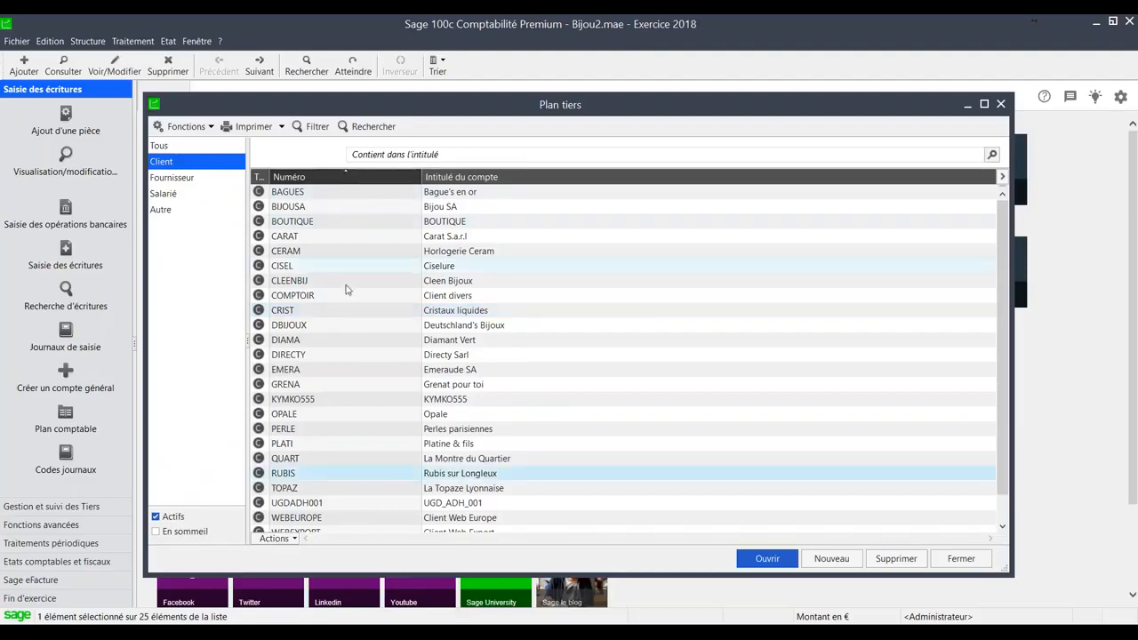
pyautogui.doubleClick(302, 474)
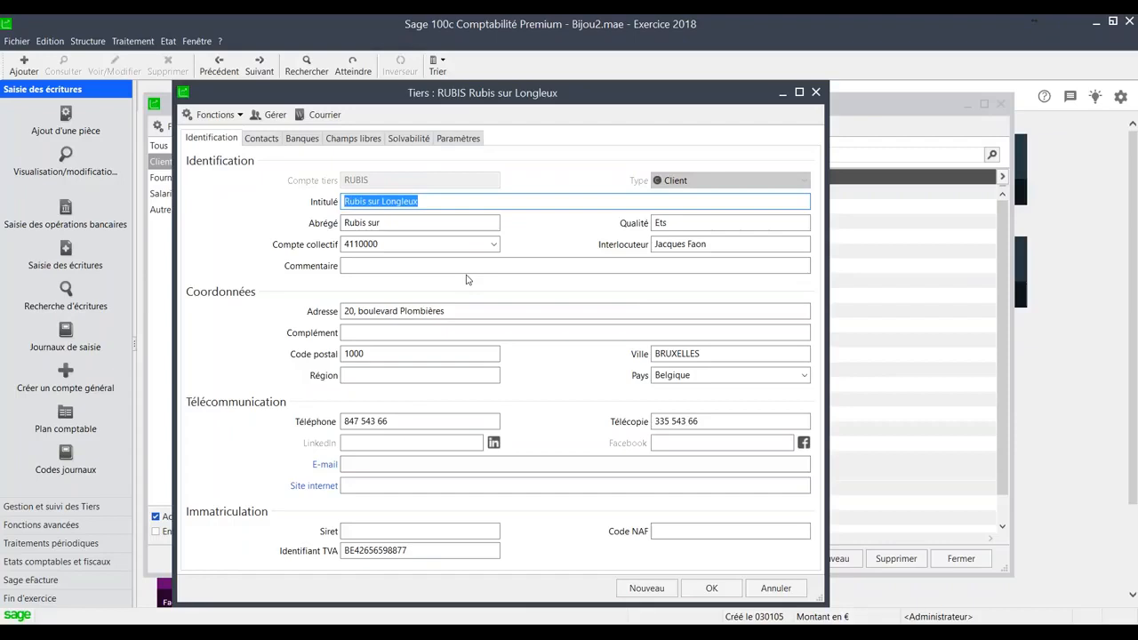
# - Review the RUBIS record's contacts, banks, free fields, solvency and parameters, ending on its identification details
pyautogui.click(267, 144)
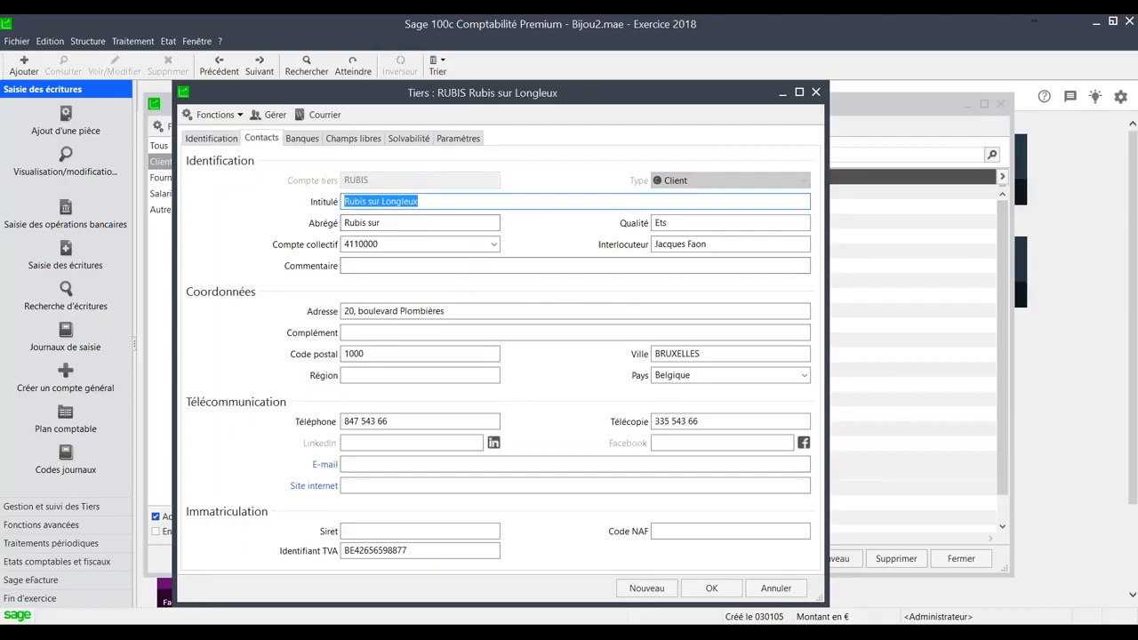
pyautogui.click(300, 140)
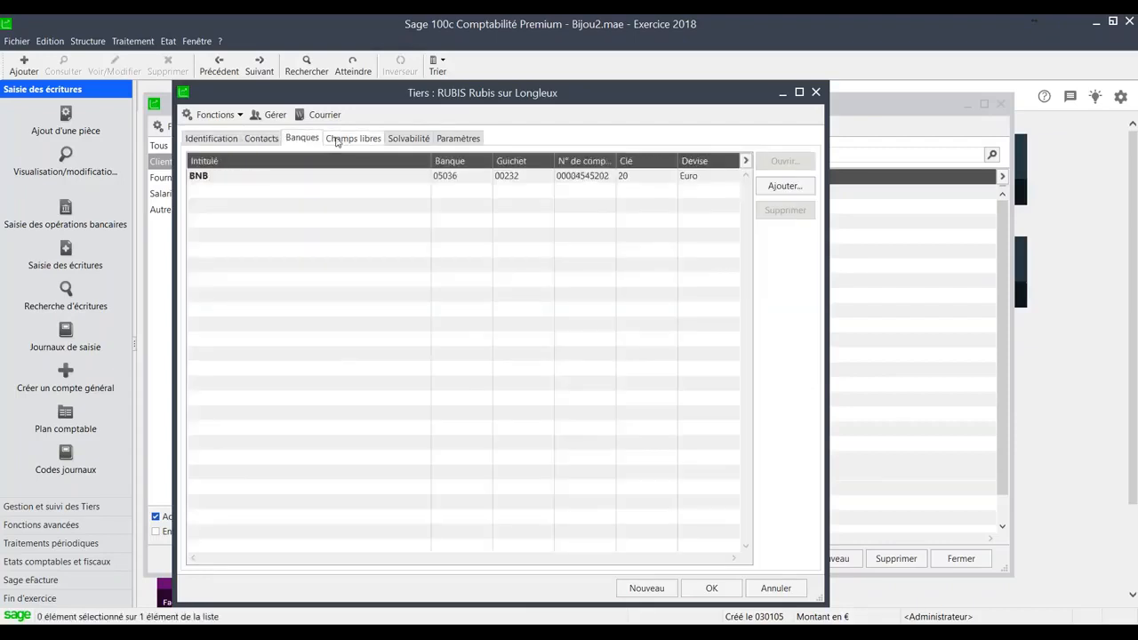
pyautogui.click(338, 141)
pyautogui.click(404, 140)
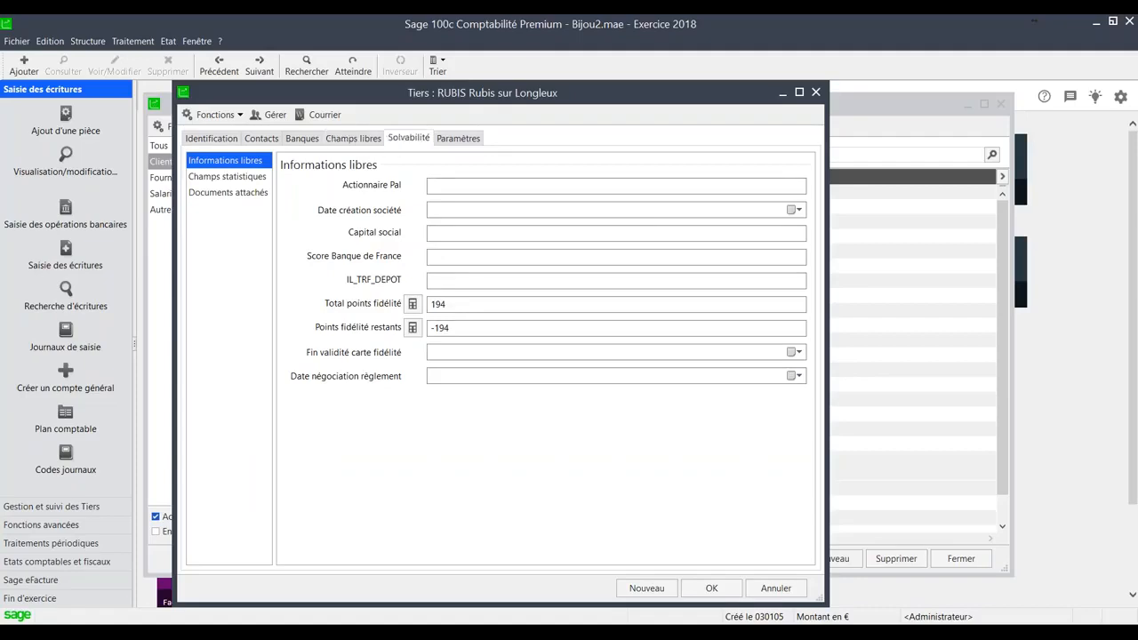
pyautogui.click(457, 139)
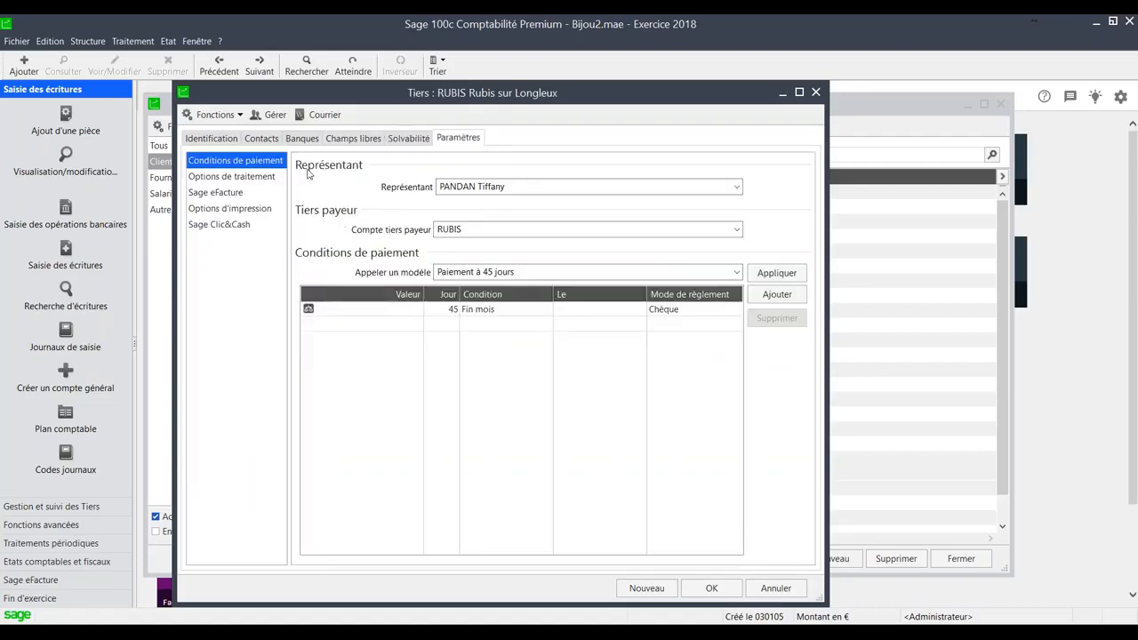
pyautogui.click(214, 139)
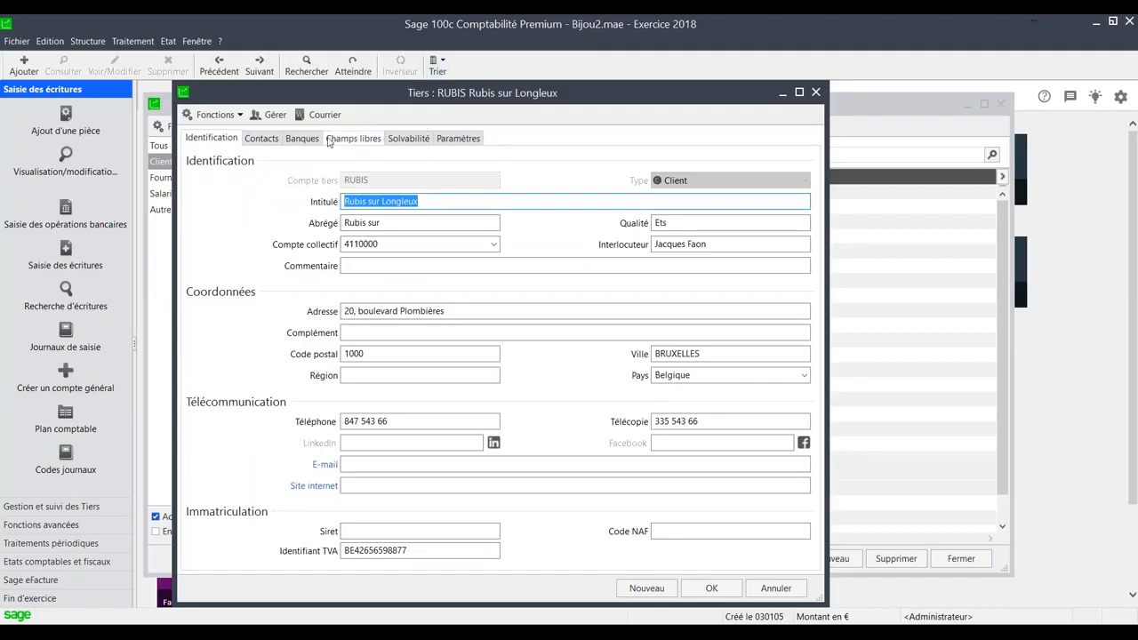
# - Open the inquiry and lettering window for the RUBIS account and auto-adjust its column widths
pyautogui.click(235, 116)
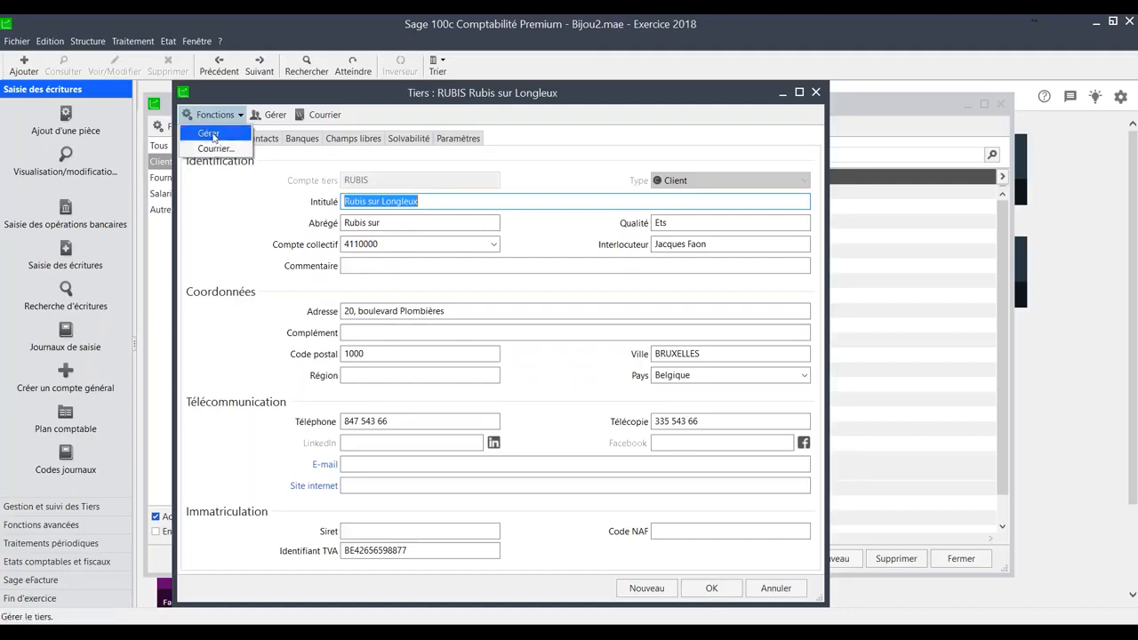
pyautogui.click(214, 138)
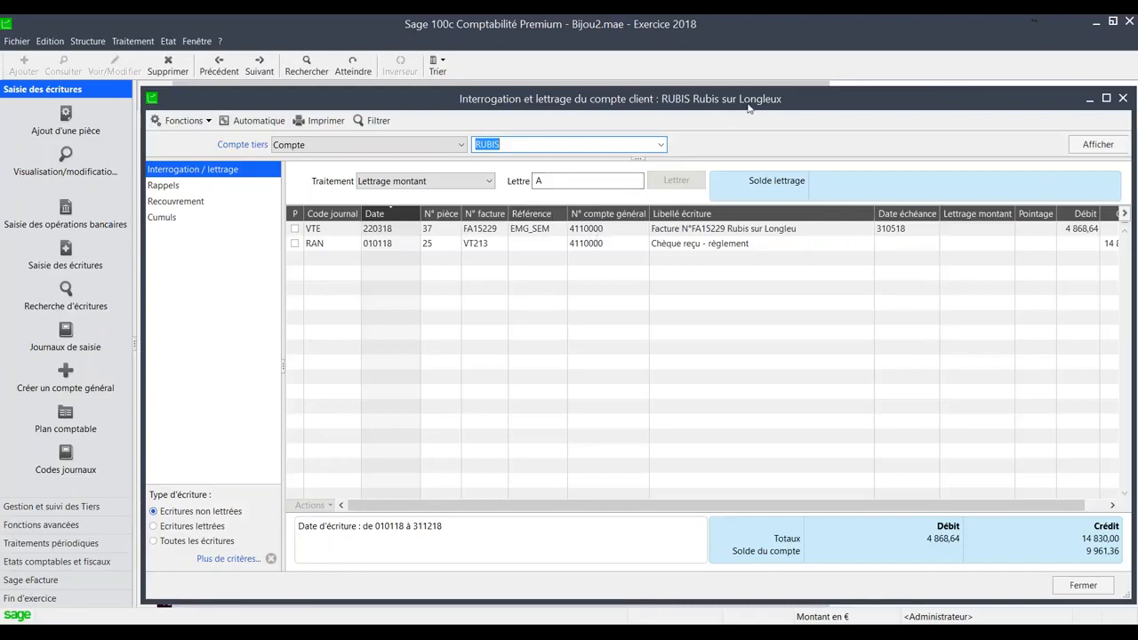
pyautogui.click(766, 215)
pyautogui.rightClick(766, 216)
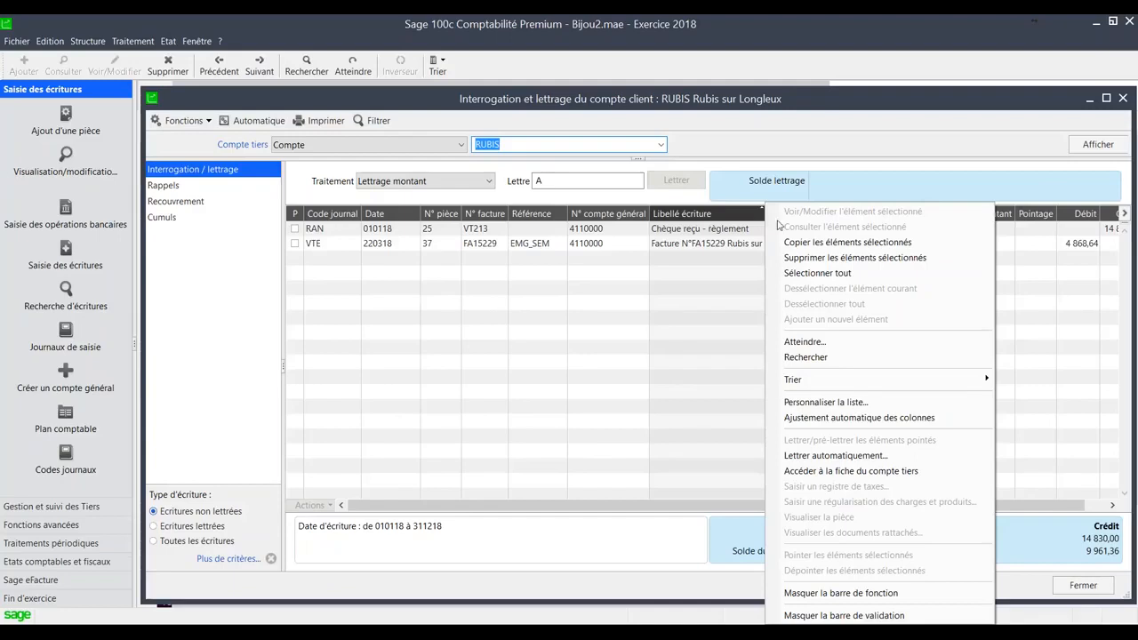
pyautogui.click(811, 417)
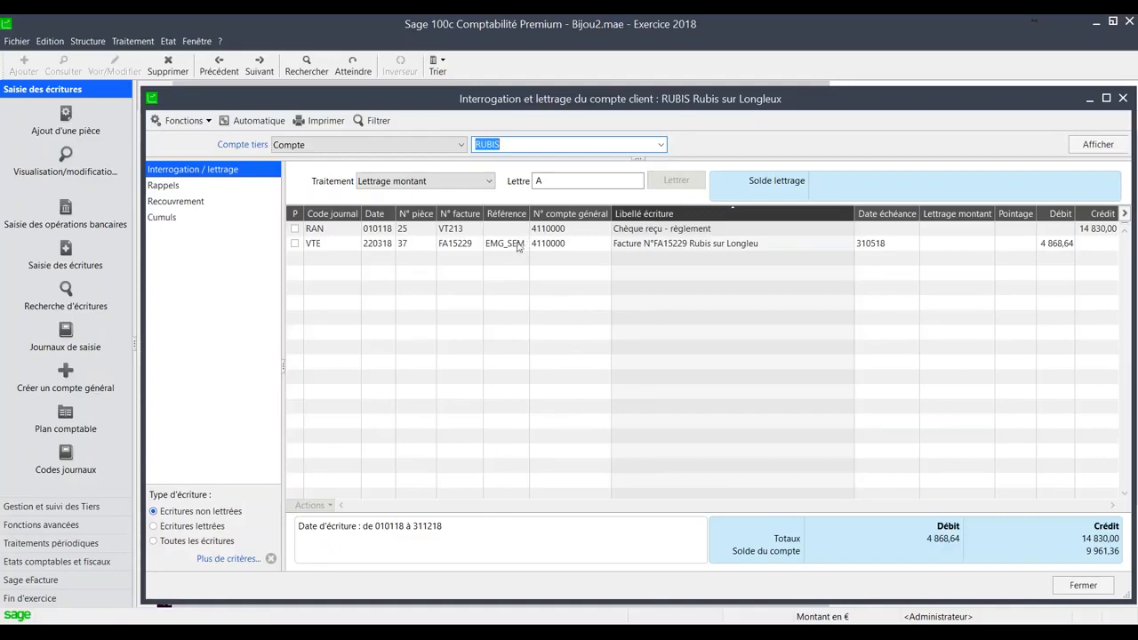
# - Display the account's lettered entries, all its entries, and finally only the unlettered ones
pyautogui.click(217, 527)
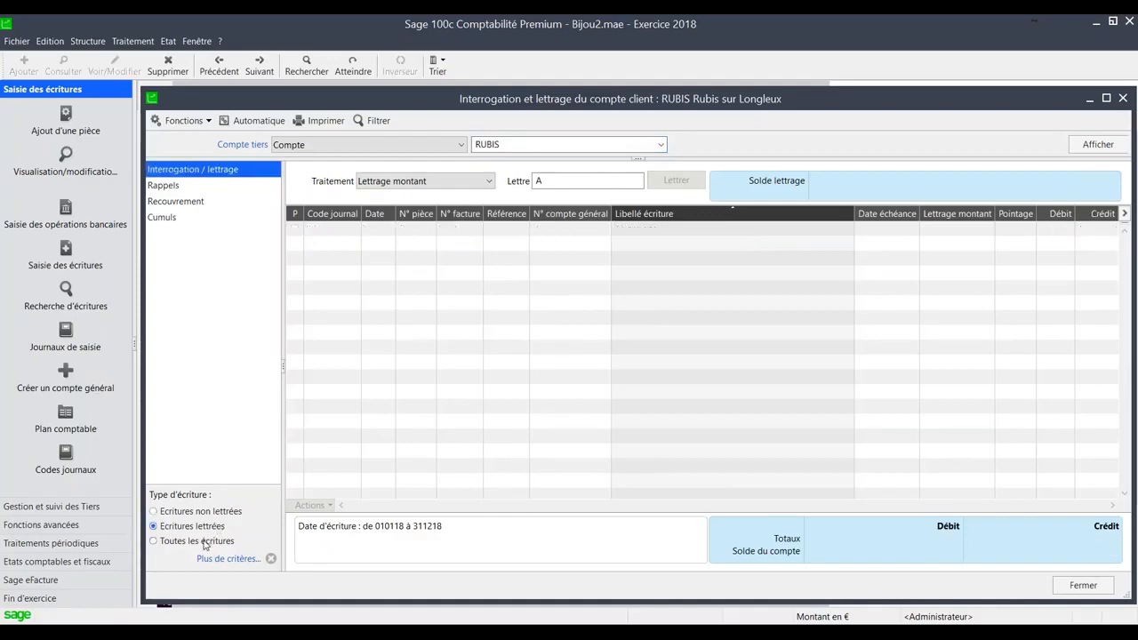
pyautogui.click(203, 541)
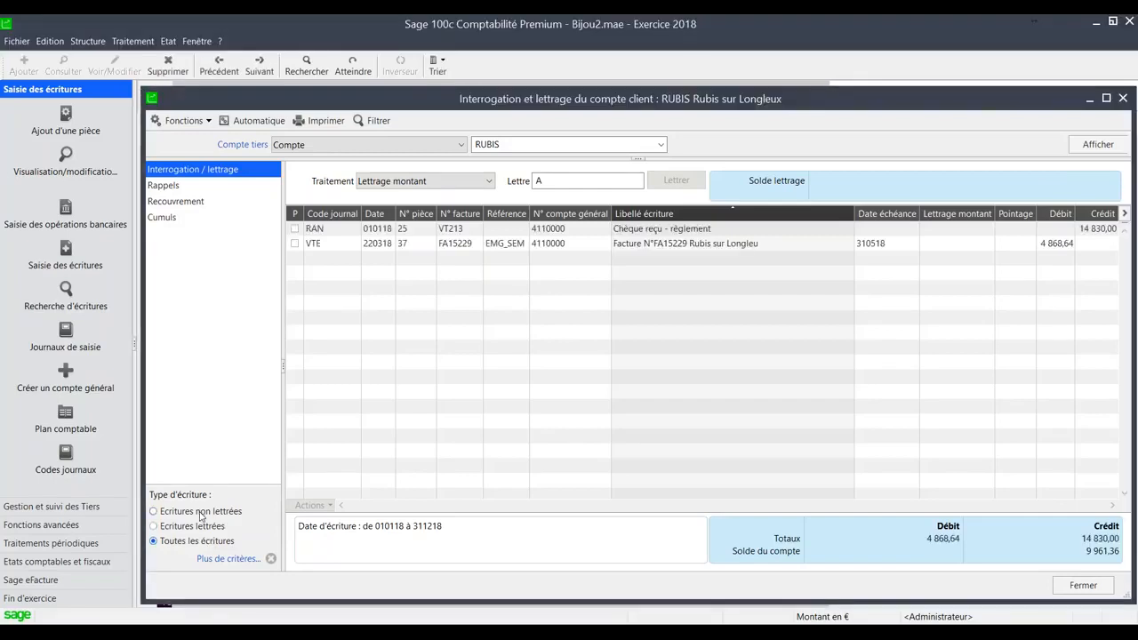
pyautogui.click(201, 513)
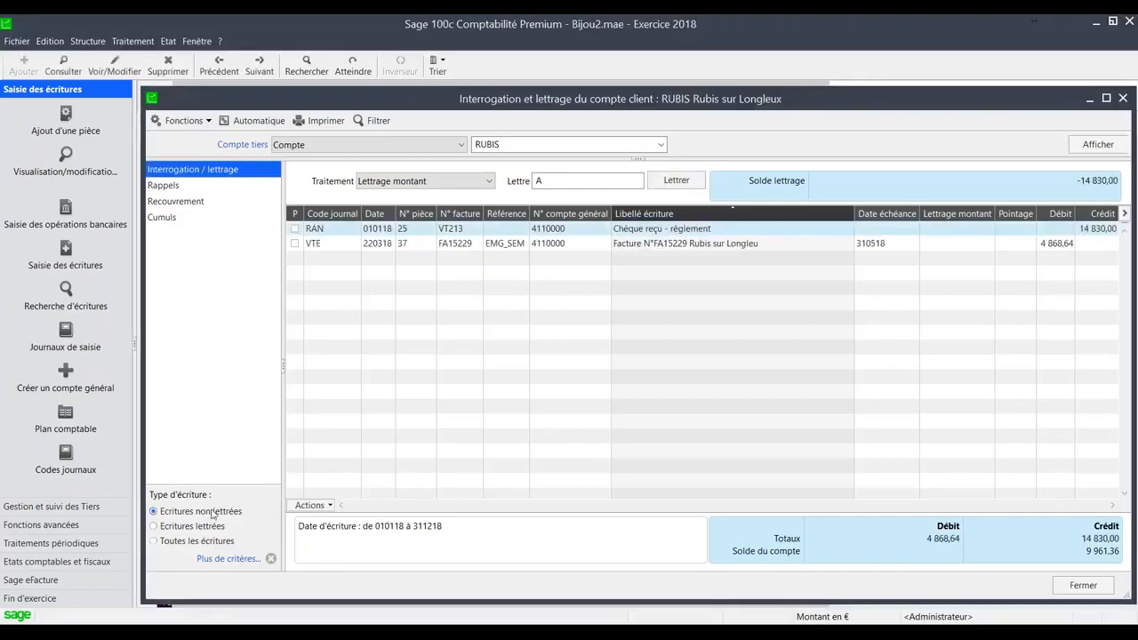
# - Filter the account's entries by journal code from VTE to VTE, and clear the added criteria
pyautogui.click(241, 562)
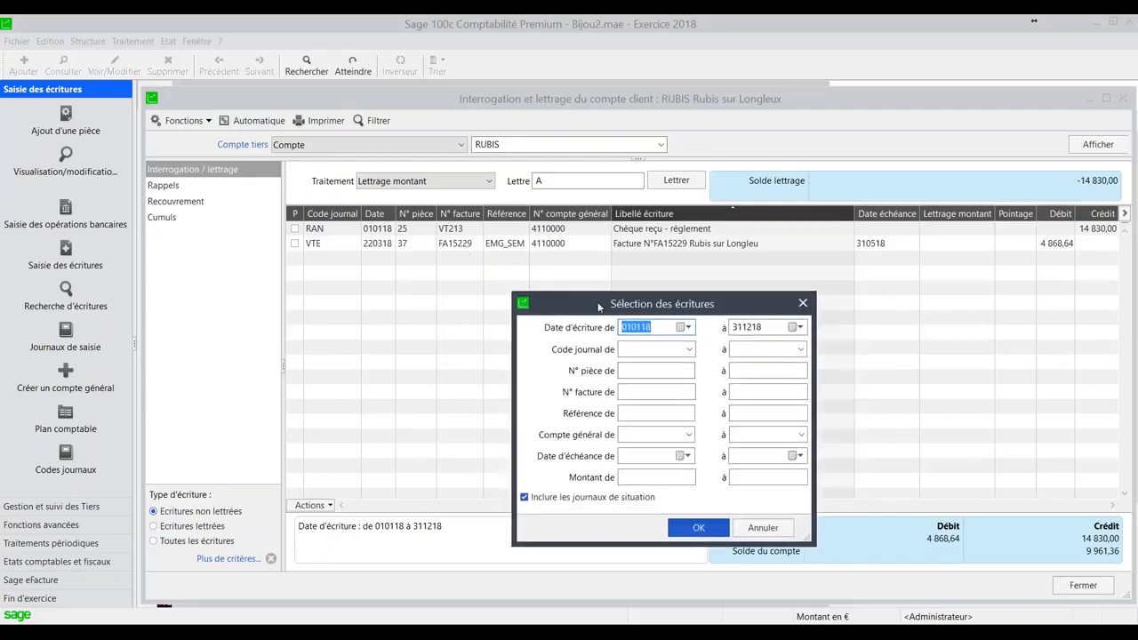
pyautogui.moveTo(596, 296); pyautogui.dragTo(538, 300)
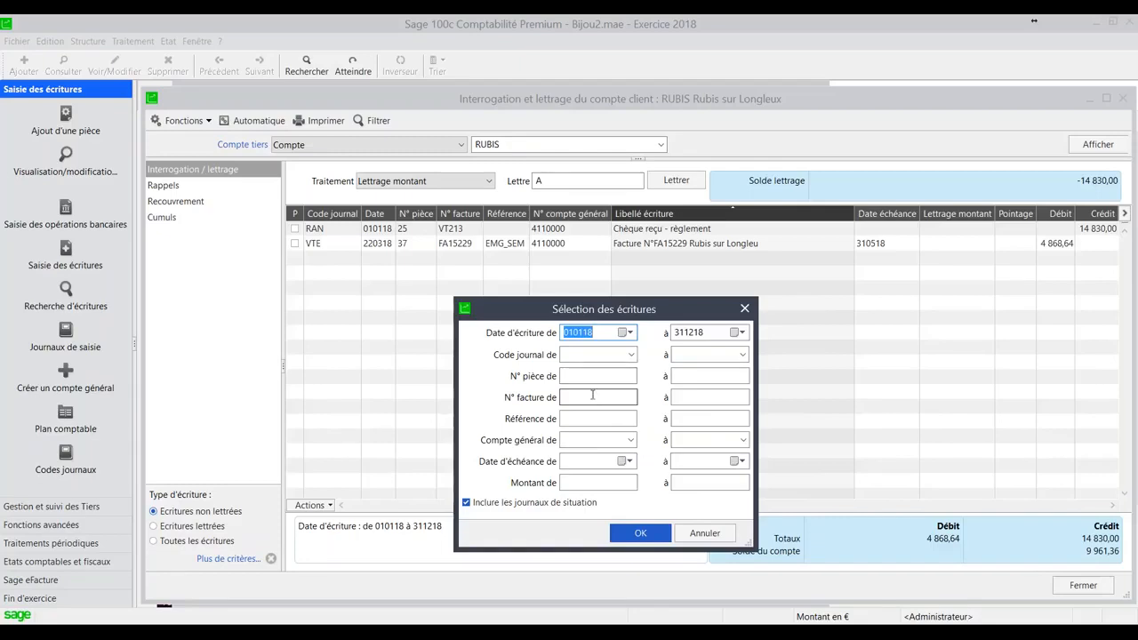
pyautogui.click(573, 357)
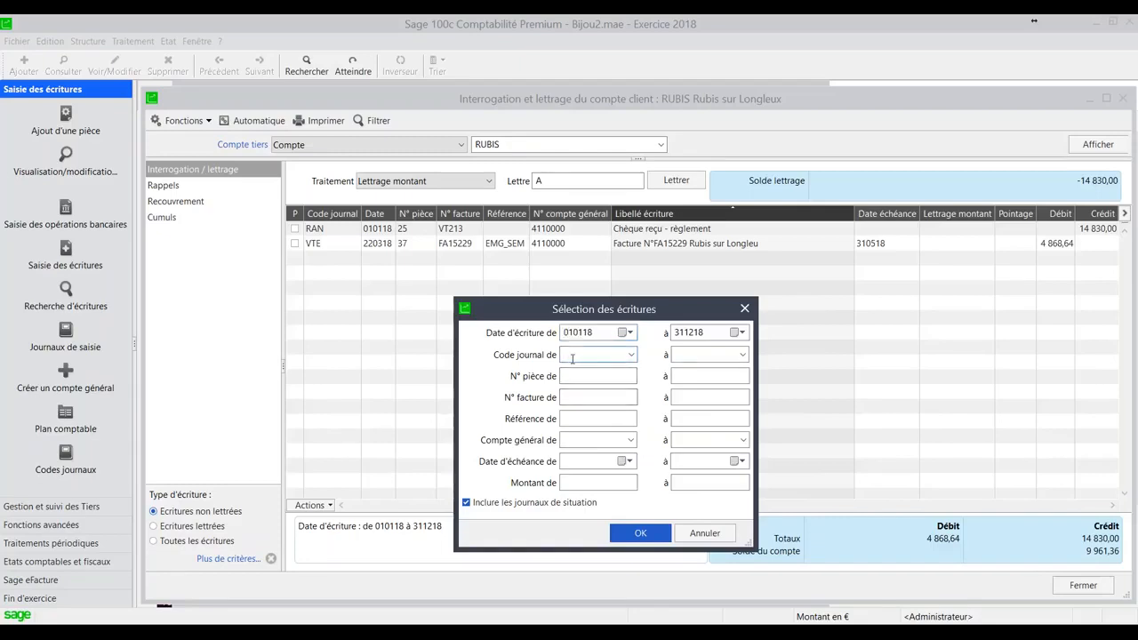
pyautogui.press('Tab')
pyautogui.click(632, 355)
pyautogui.click(695, 356)
pyautogui.write('VTE')
pyautogui.press('Tab')
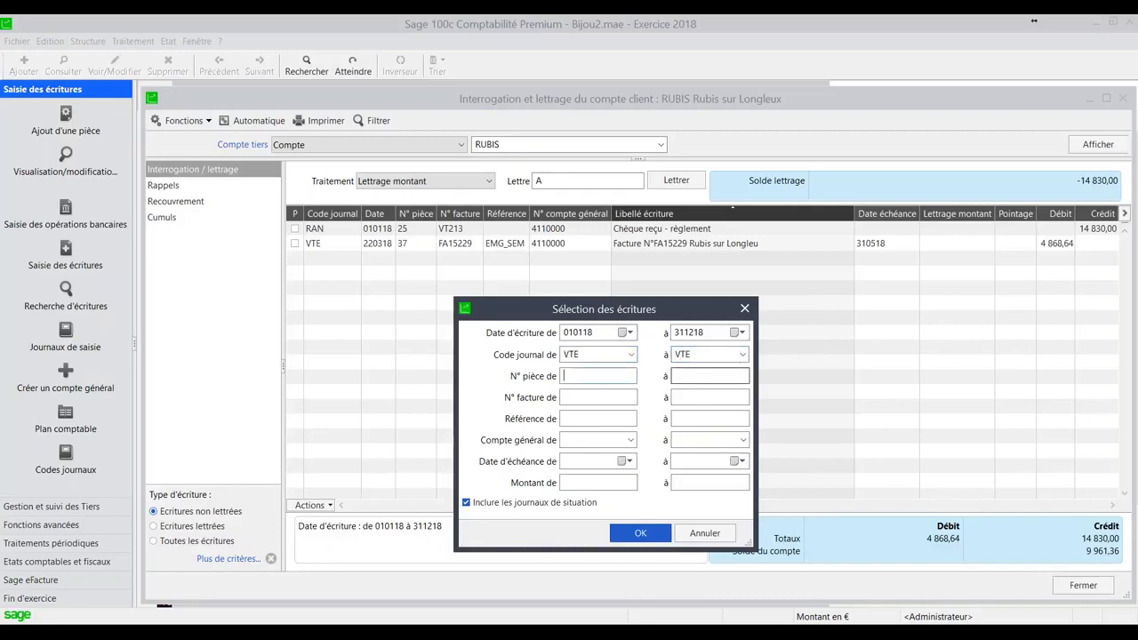
pyautogui.press('Return')
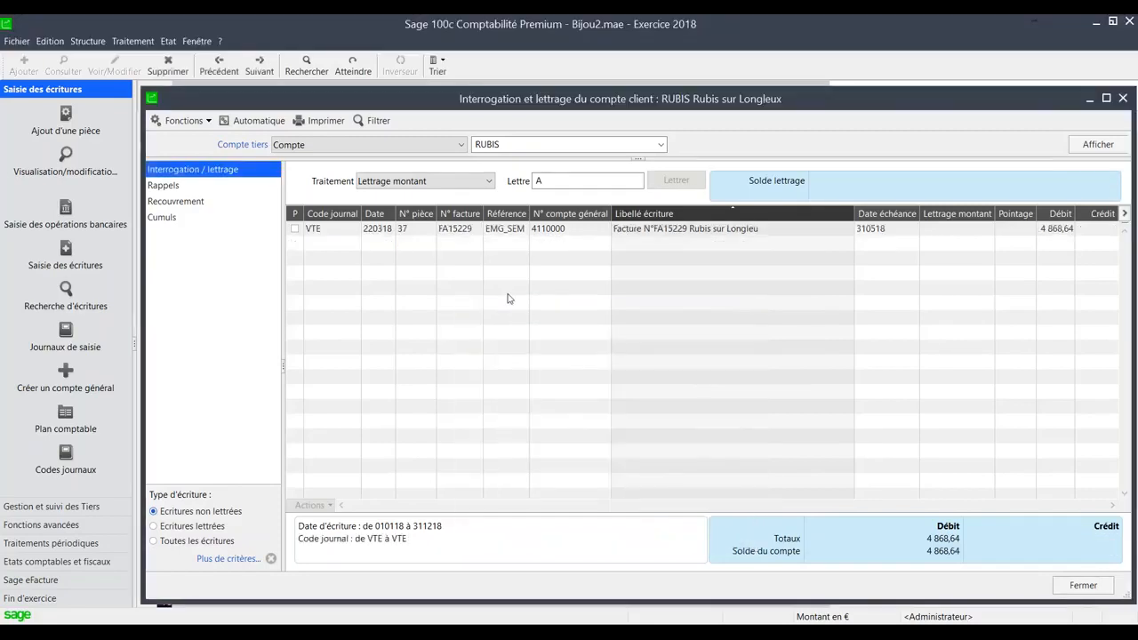
pyautogui.click(271, 560)
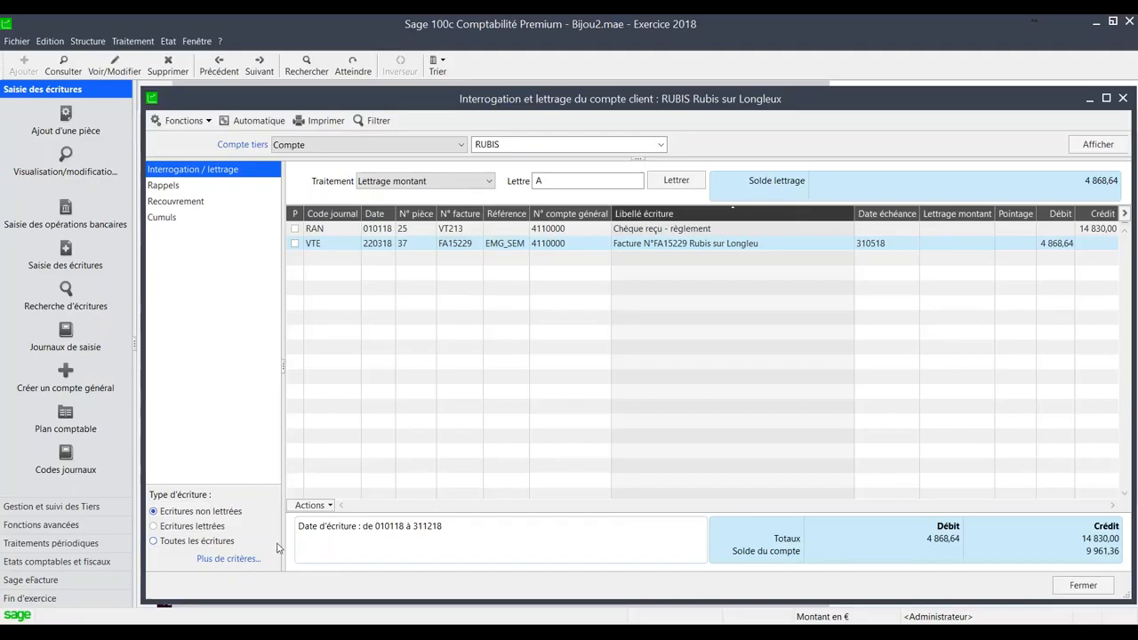
# - Check the actions available for the RUBIS account's entries, view its monthly totals (Cumuls), and return to its entries
pyautogui.click(327, 508)
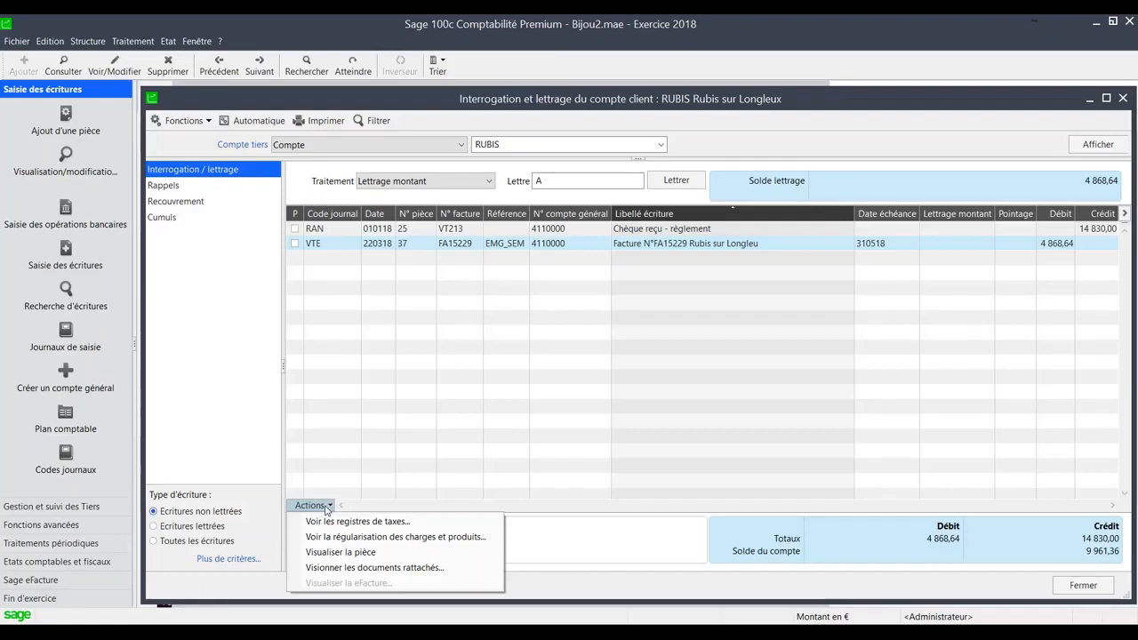
pyautogui.click(396, 253)
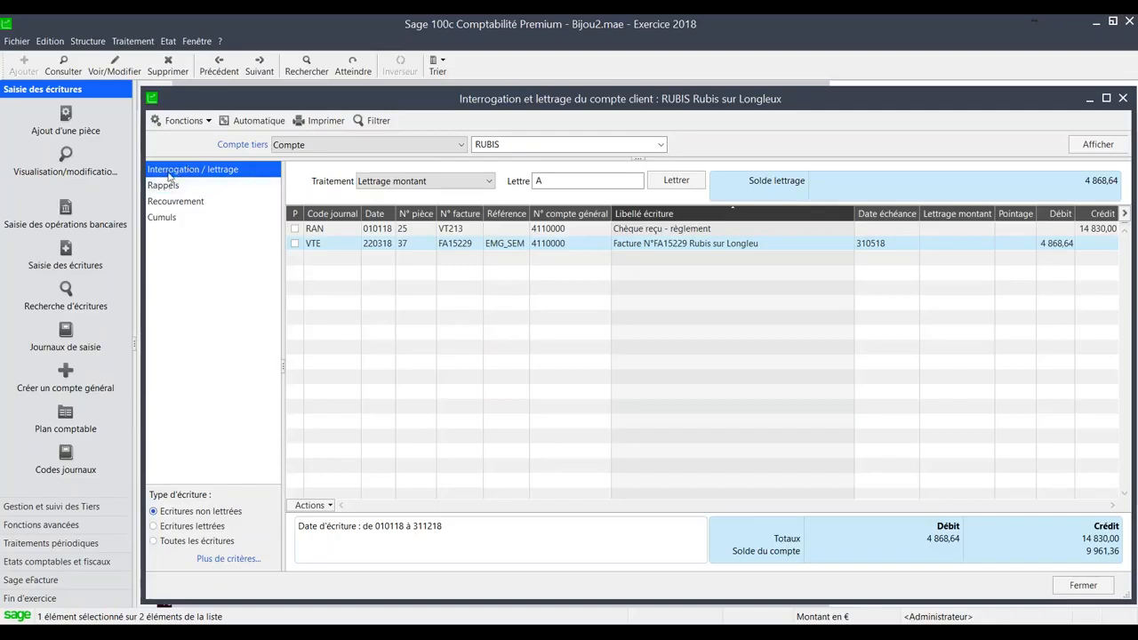
pyautogui.click(165, 215)
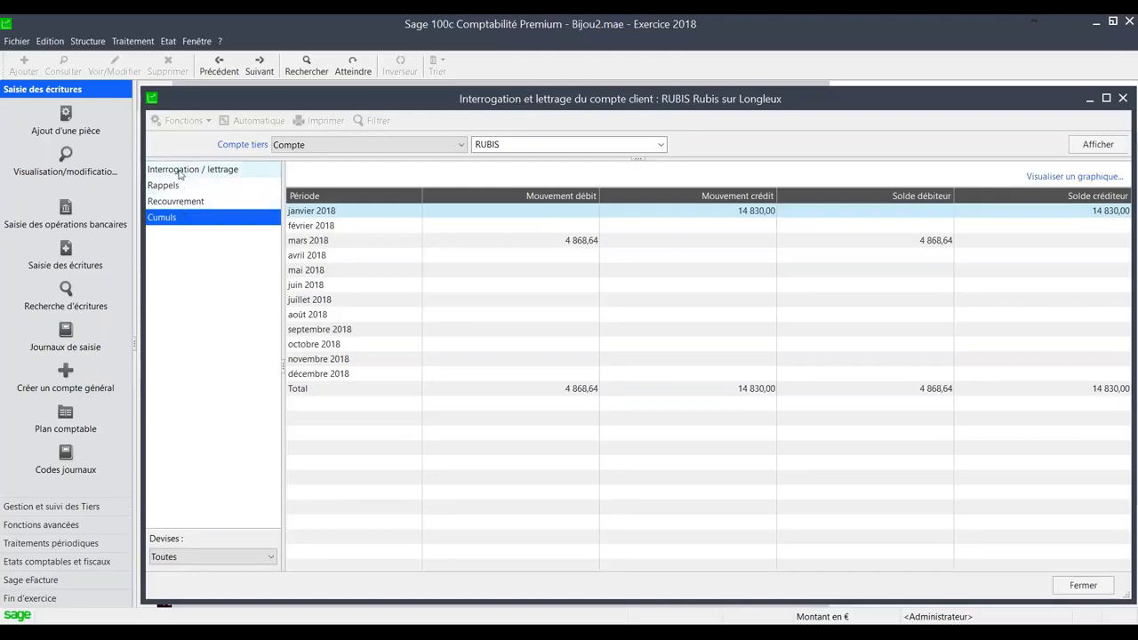
pyautogui.click(233, 170)
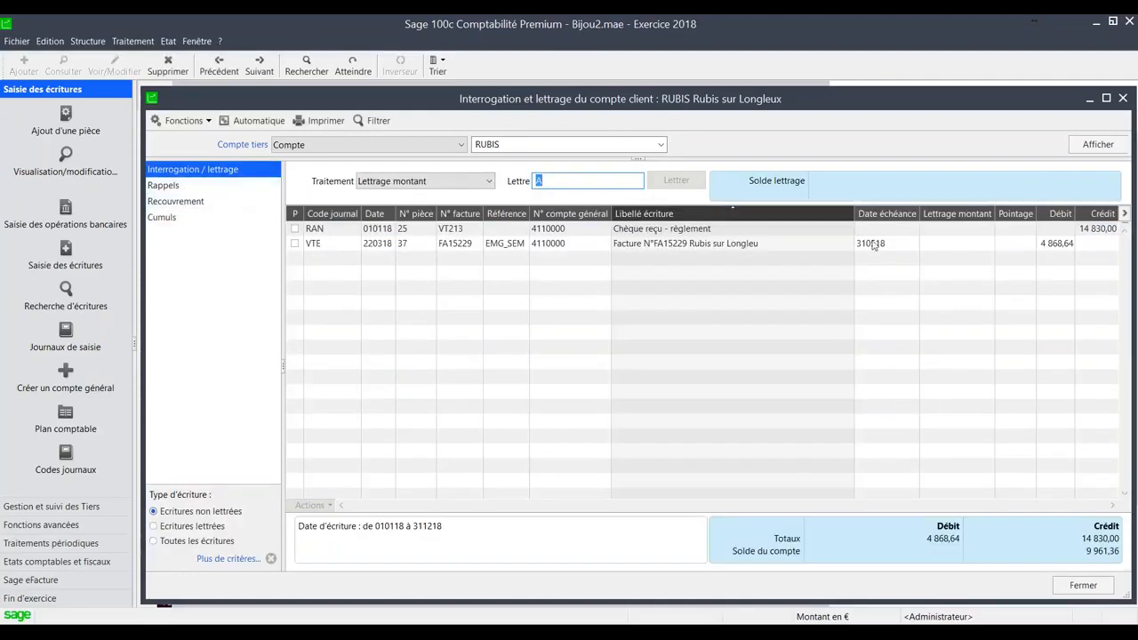
# - Browse back from RUBIS through the preceding third-party accounts to the supplier account EXPRE
pyautogui.click(531, 147)
pyautogui.press('Up')
pyautogui.press('Up')
pyautogui.press('Up')
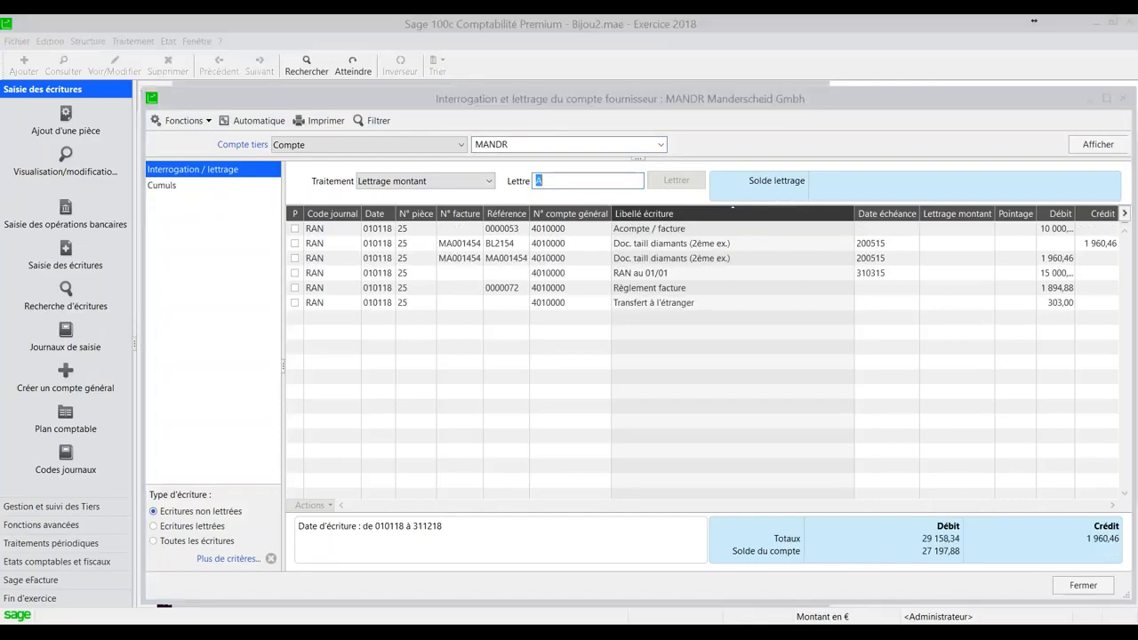
pyautogui.press('Up')
pyautogui.press('Up')
pyautogui.press('Up')
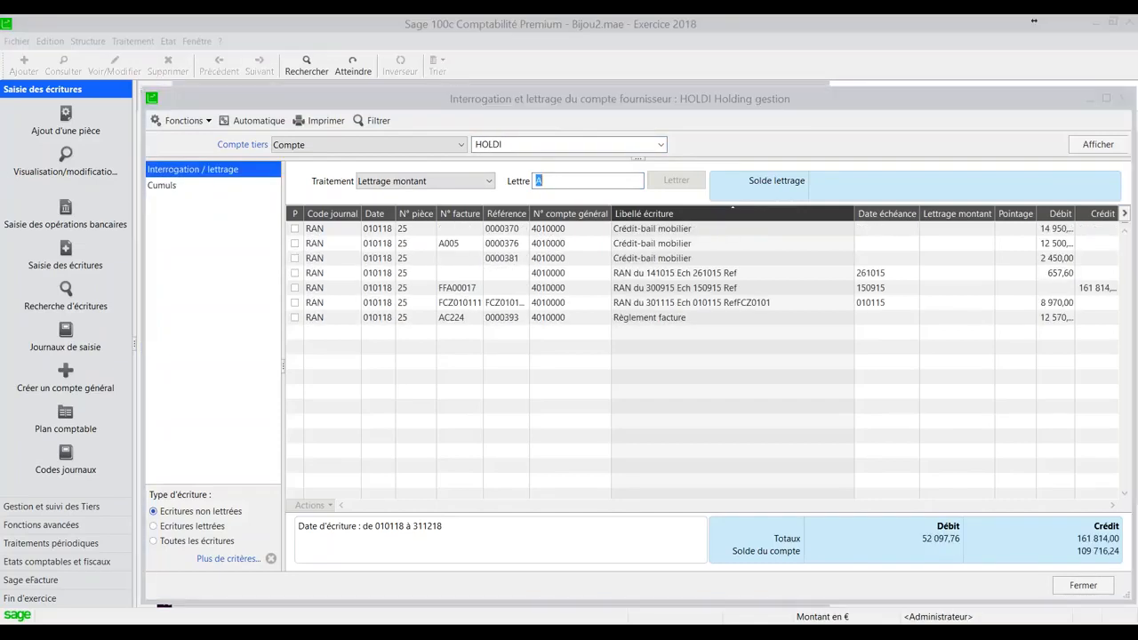
pyautogui.press('Up')
pyautogui.press('Down')
pyautogui.press('Down')
pyautogui.press('Up')
pyautogui.press('Up')
pyautogui.press('Up')
pyautogui.press('Up')
pyautogui.press('Up')
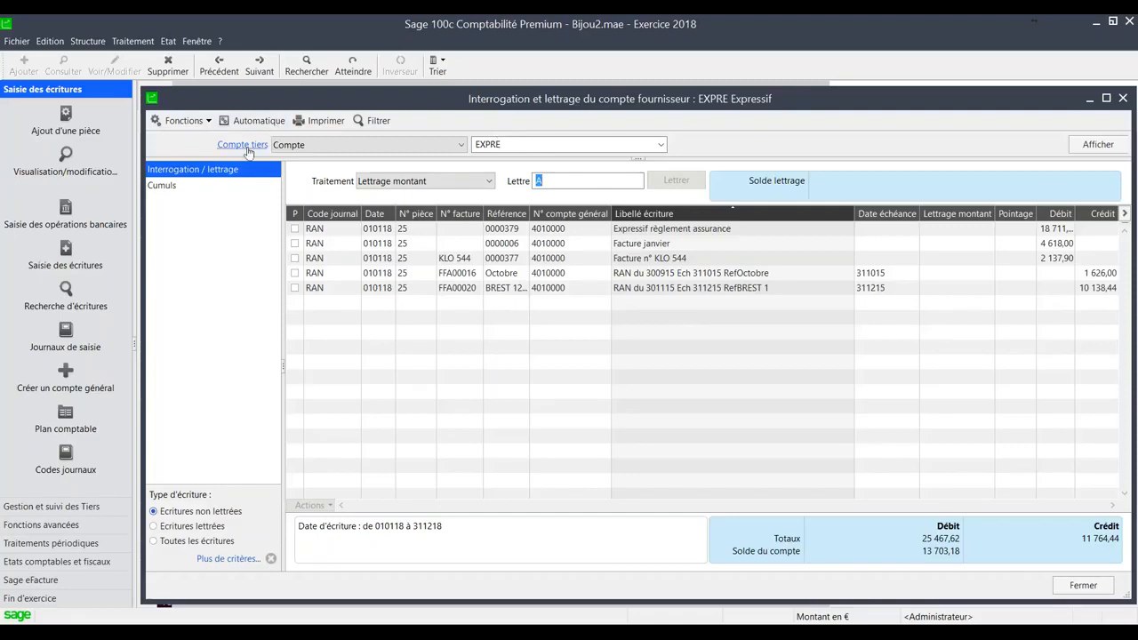
# - Continue back through the supplier accounts from EXPRE to display the unlettered entries of BILLO
pyautogui.click(533, 144)
pyautogui.click(538, 143)
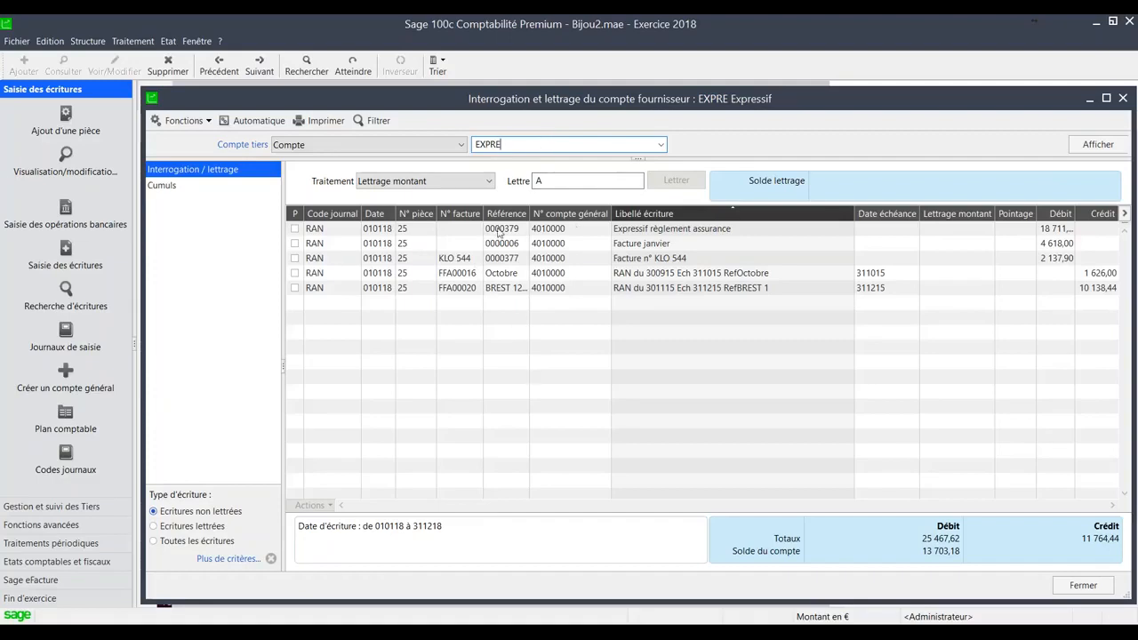
pyautogui.press('Up')
pyautogui.press('Up')
pyautogui.press('Up')
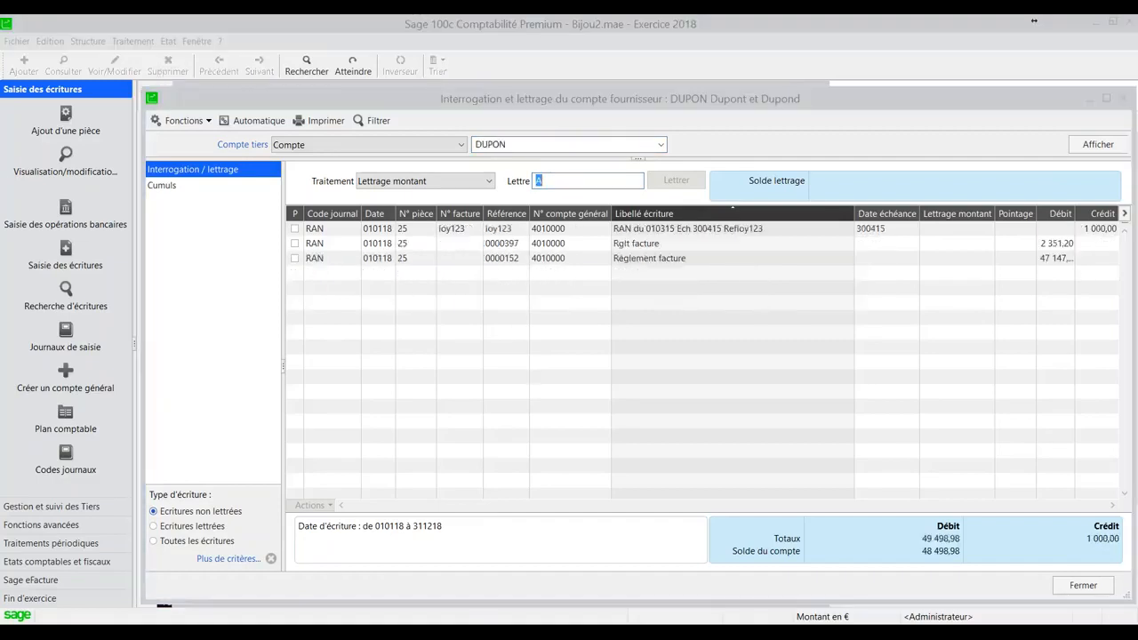
pyautogui.press('Up')
pyautogui.press('Up')
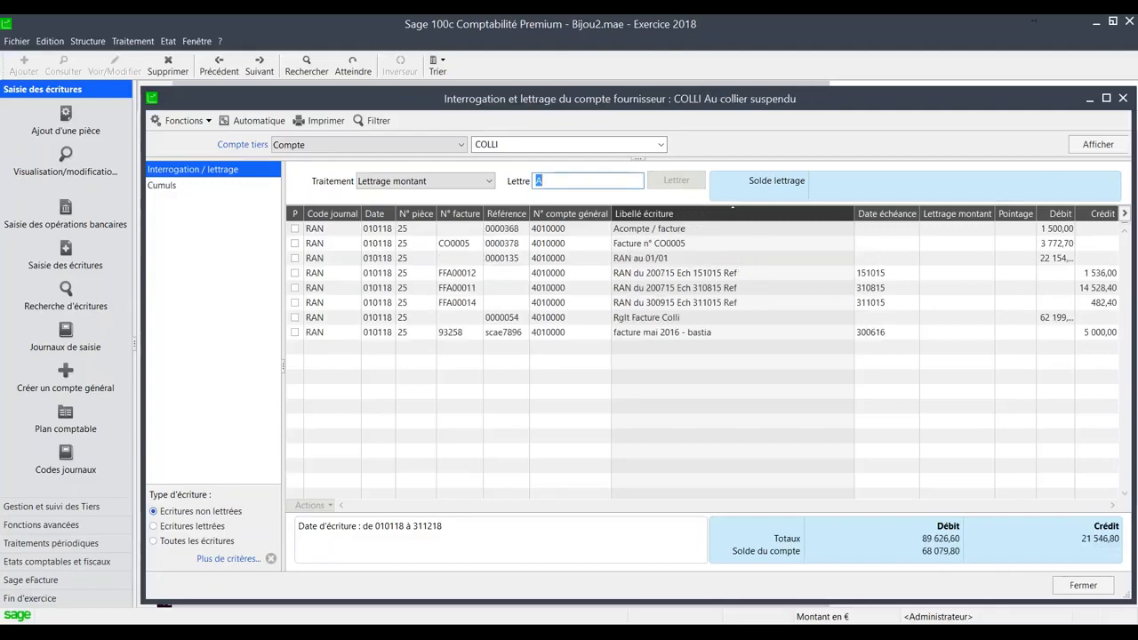
pyautogui.press('Up')
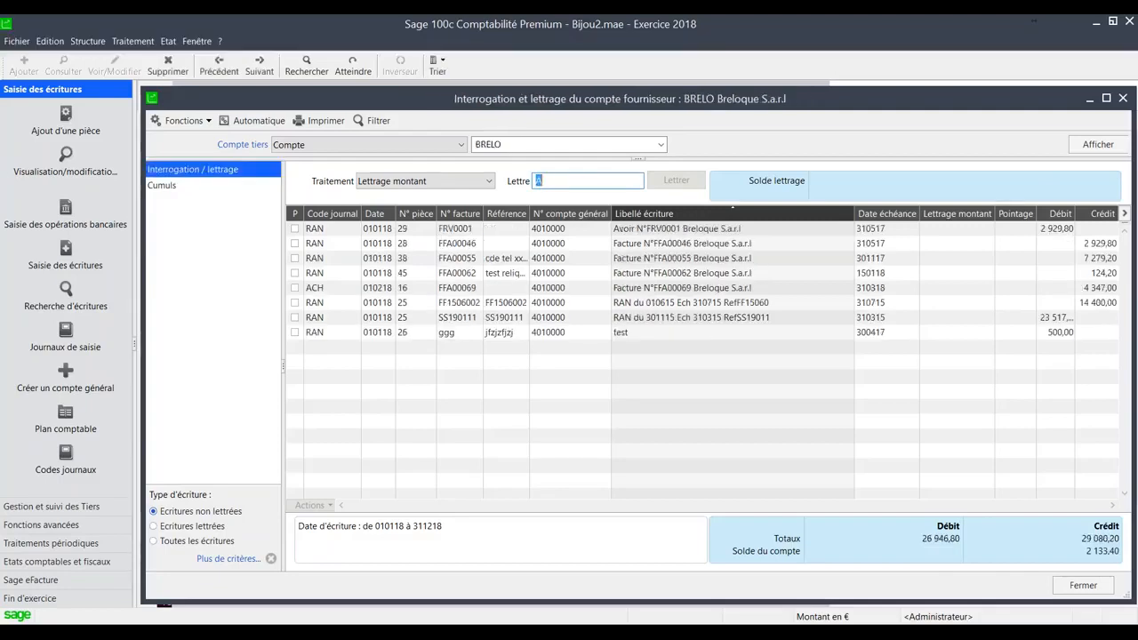
pyautogui.press('Up')
pyautogui.press('Up')
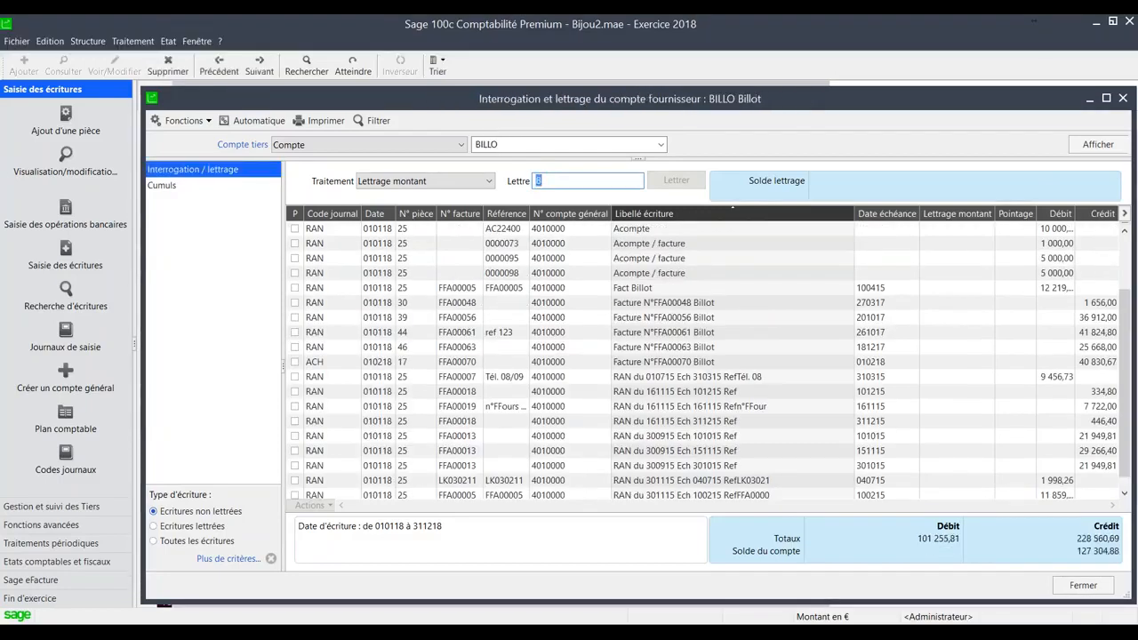
# - Filter the BILLO account's entries by journal code starting from ACH
pyautogui.click(229, 558)
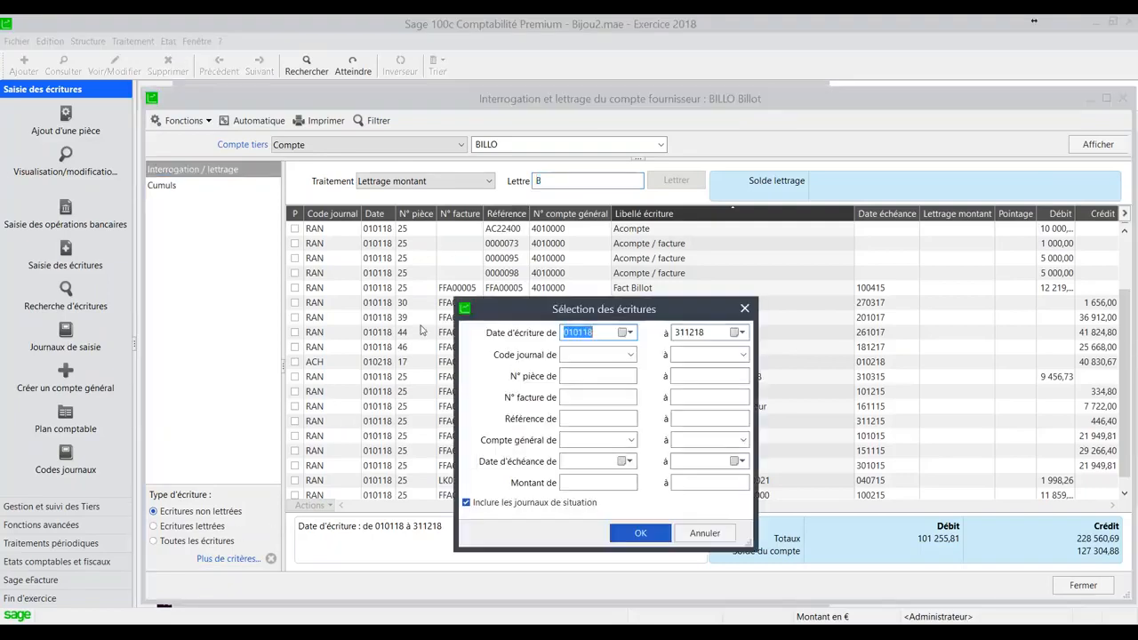
pyautogui.click(598, 355)
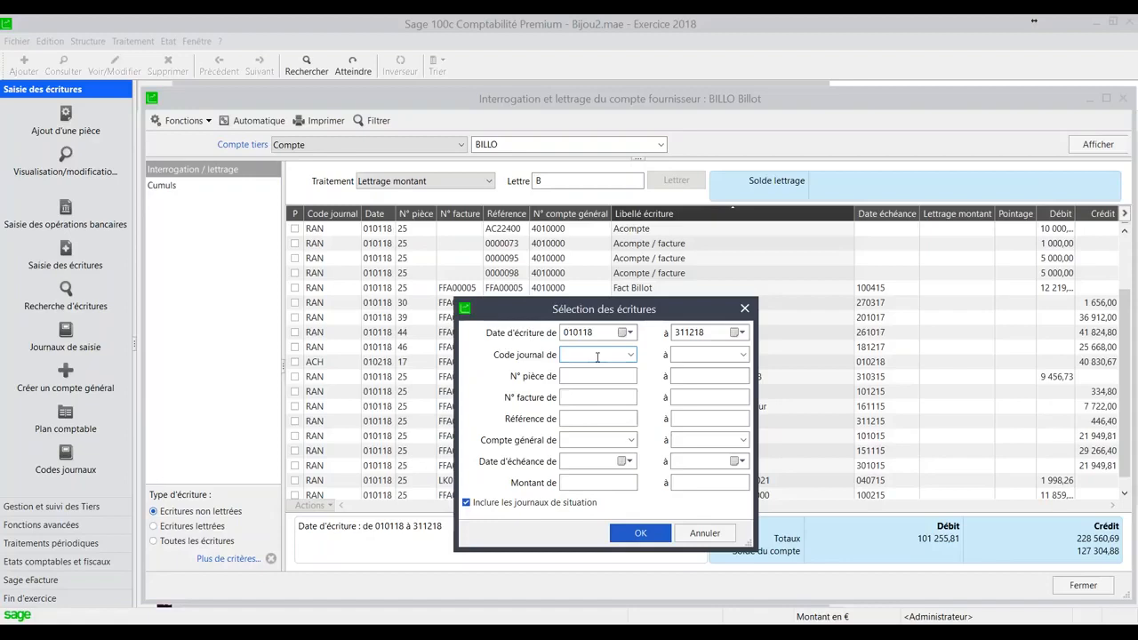
pyautogui.write('ach')
pyautogui.press('BackSpace')
pyautogui.press('BackSpace')
pyautogui.write('ACH')
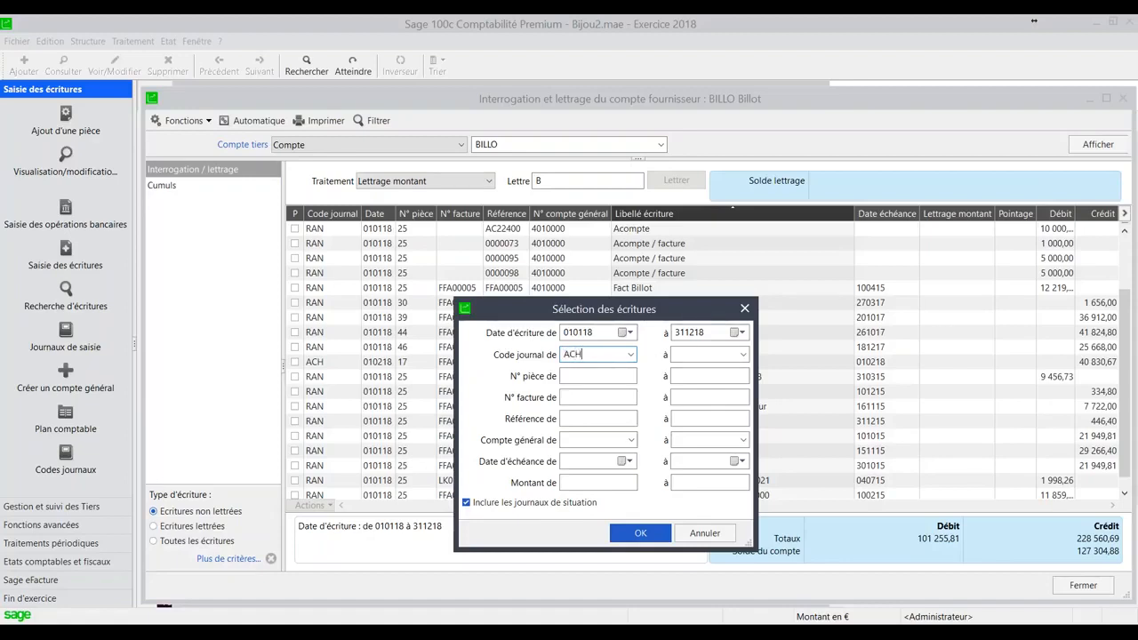
pyautogui.click(640, 534)
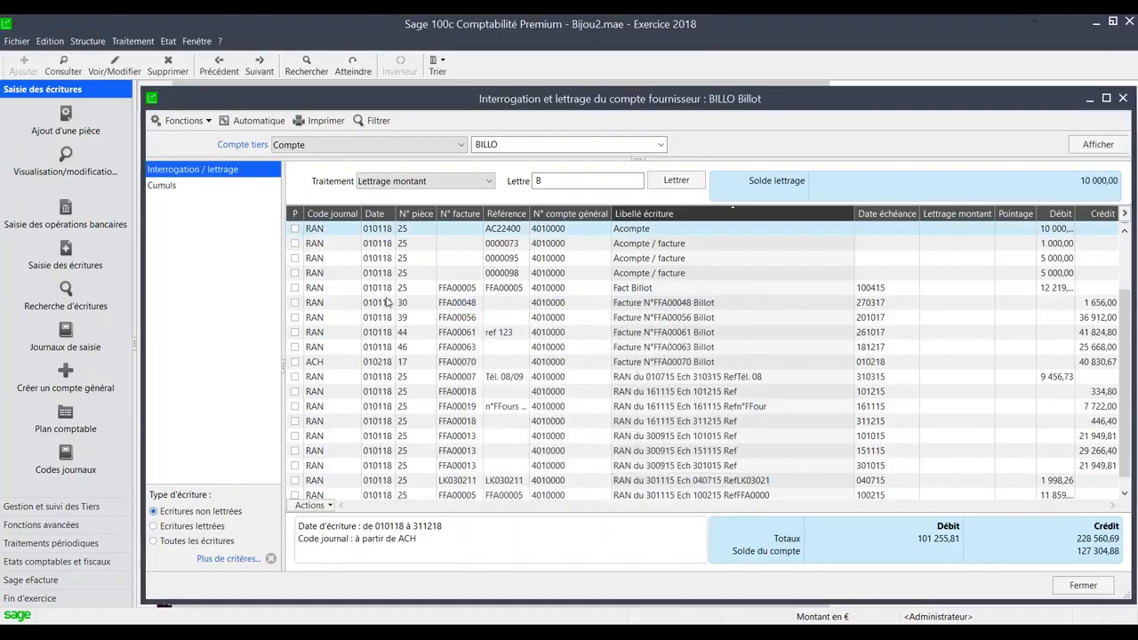
# - Complete the selection criteria with ACH as the ending journal code and apply them
pyautogui.click(236, 560)
pyautogui.click(684, 355)
pyautogui.write('a')
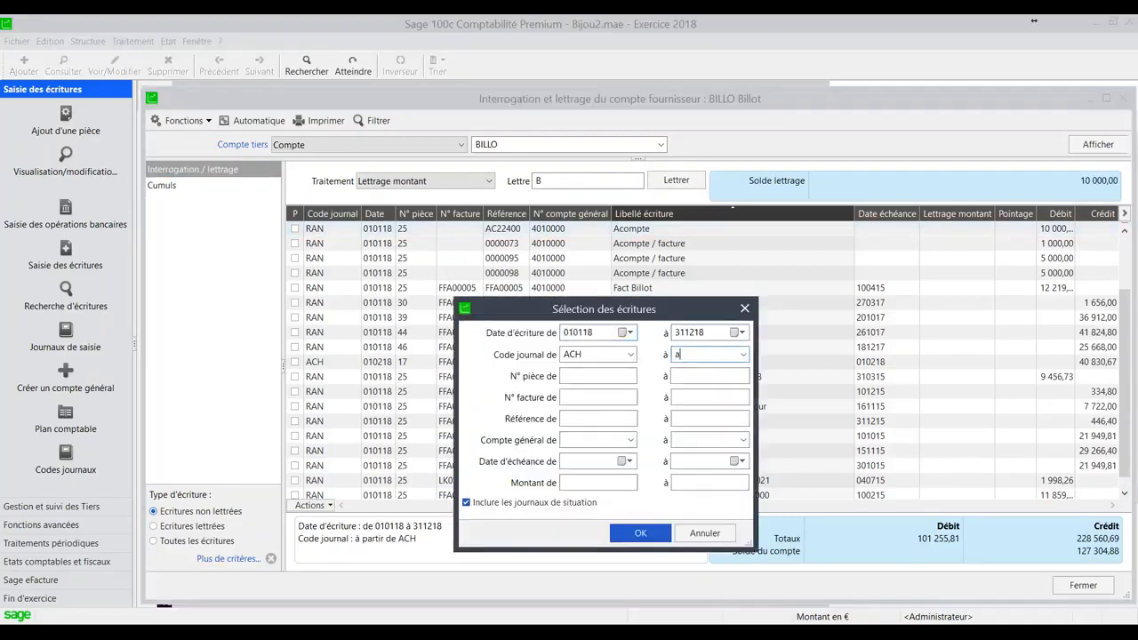
pyautogui.press('BackSpace')
pyautogui.press('BackSpace')
pyautogui.press('BackSpace')
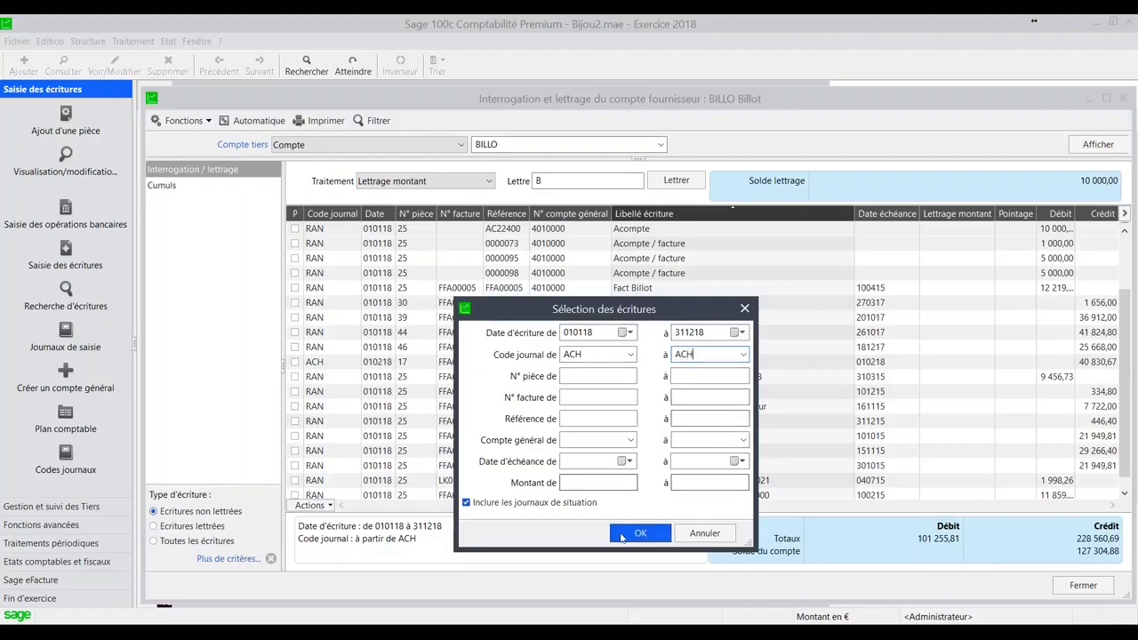
pyautogui.press('Return')
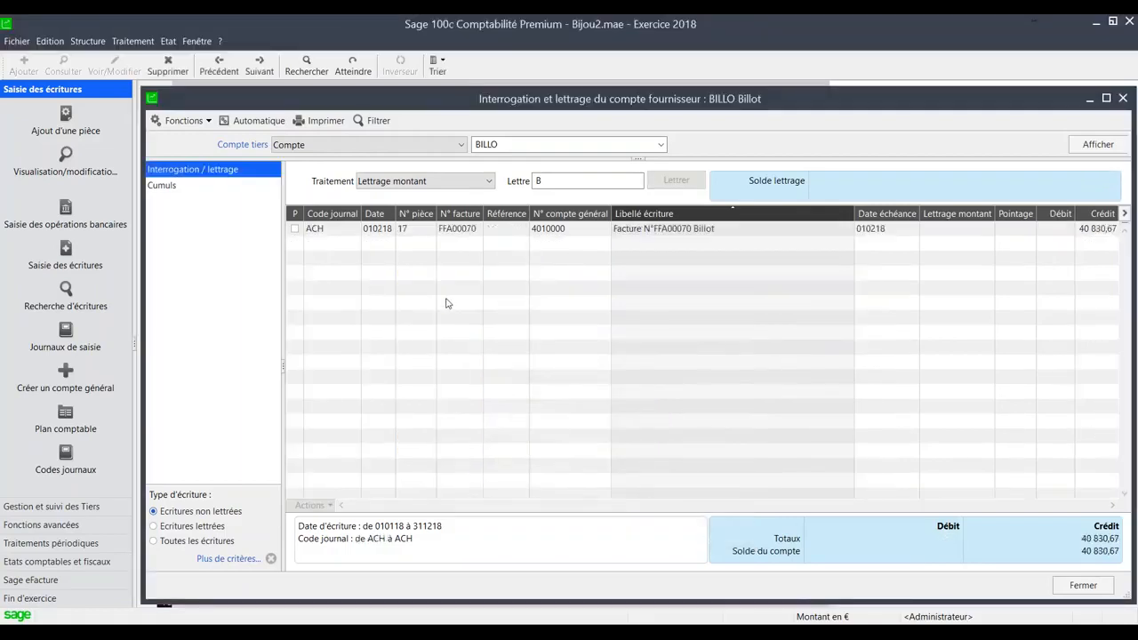
# - Clear the added criteria, open invoice FFA00070's entry in the February 2018 purchases journal, and look through the journal's lines
pyautogui.click(270, 559)
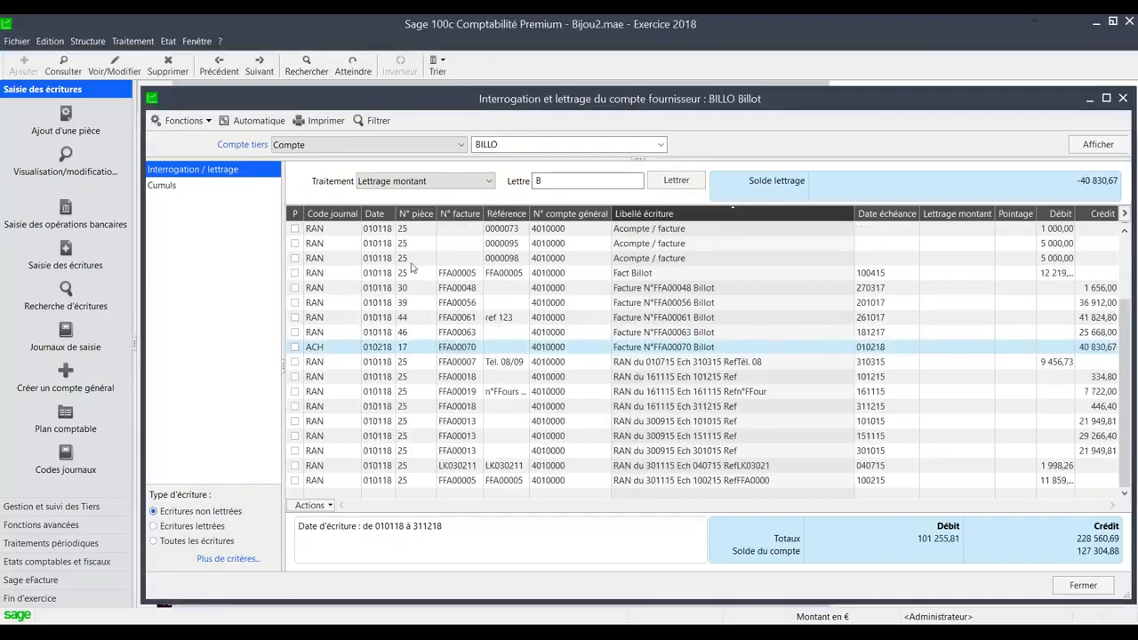
pyautogui.doubleClick(443, 351)
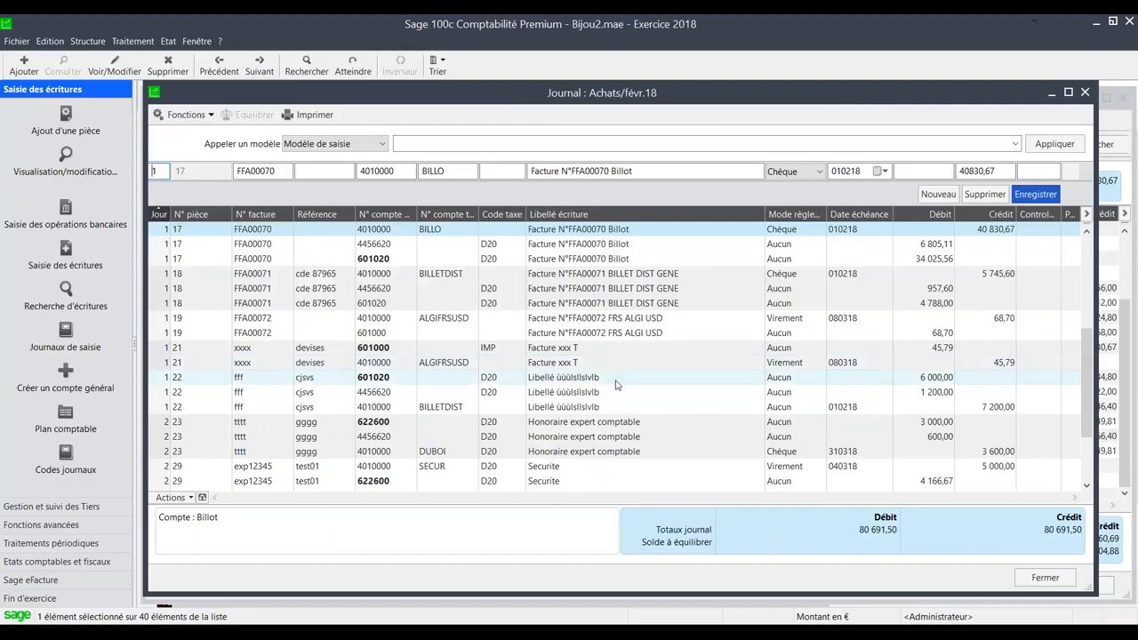
pyautogui.scroll(-3, 610, 392)
pyautogui.scroll(8, 611, 391)
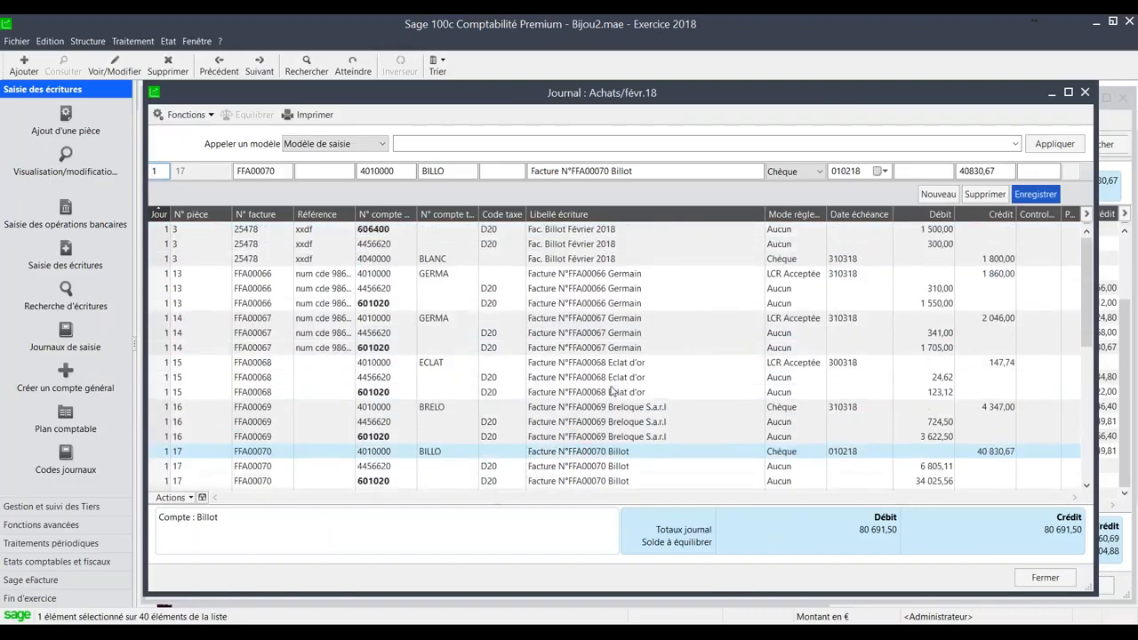
pyautogui.scroll(-8, 612, 391)
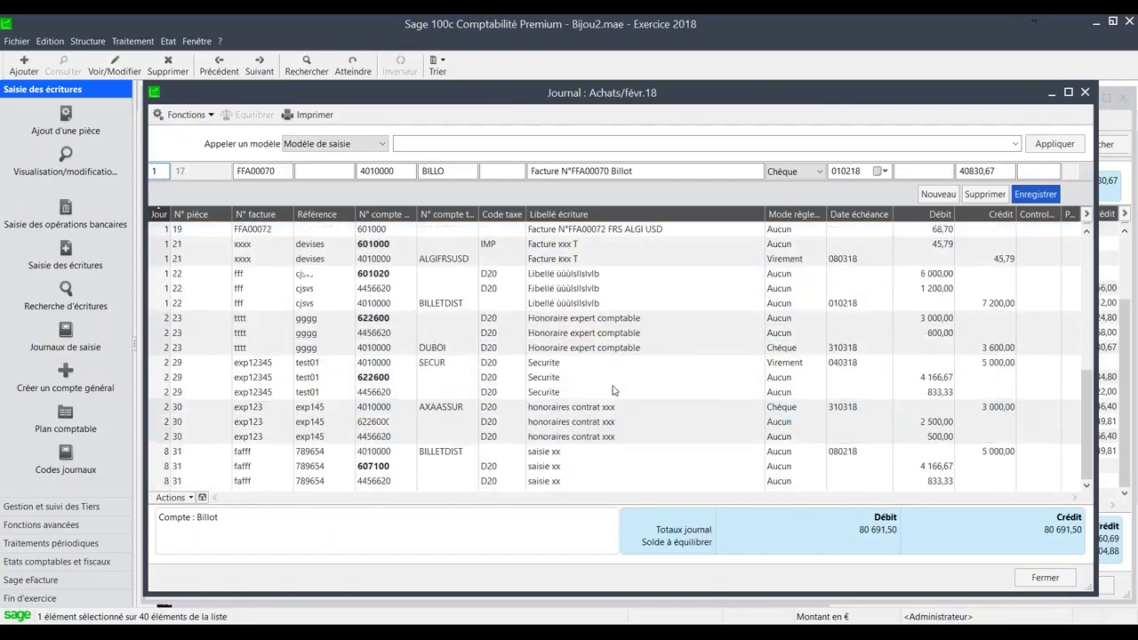
# - Inspect the journal lines whose general accounts are in bold: 607100 (entry 31), 622600 (entries 29 and 23), and 601020 (entry 22)
pyautogui.click(489, 468)
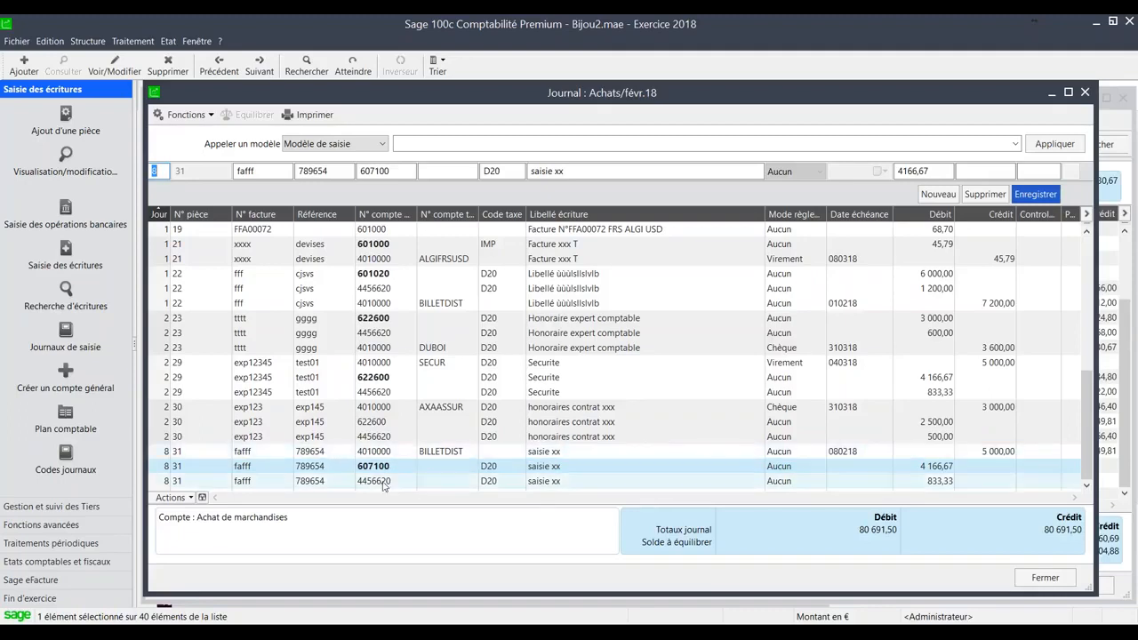
pyautogui.click(372, 377)
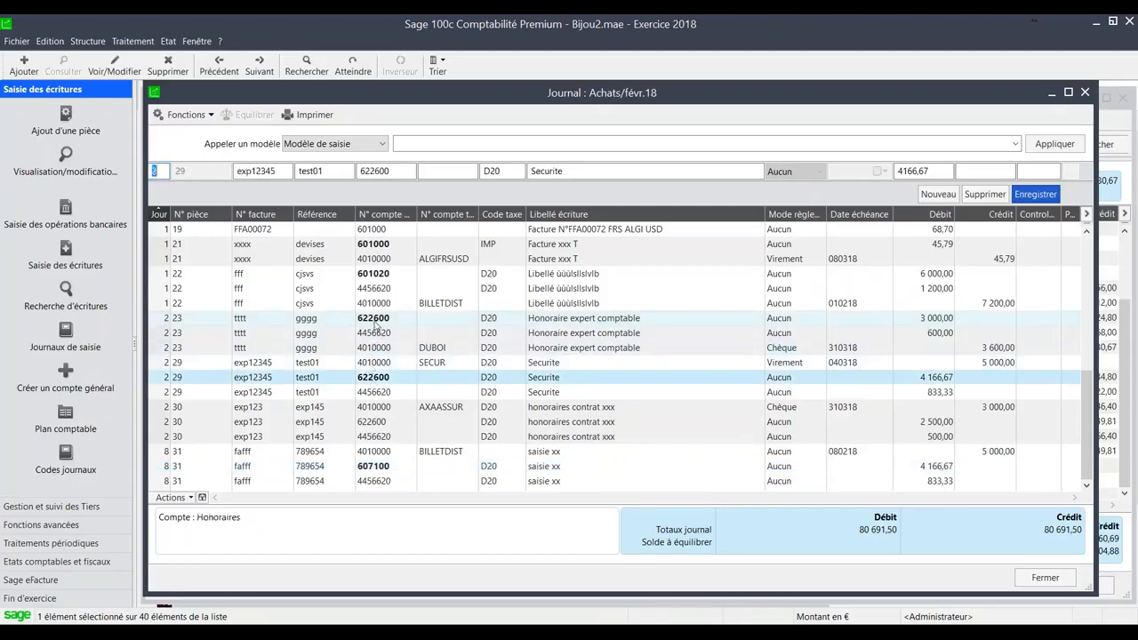
pyautogui.click(373, 317)
pyautogui.click(374, 275)
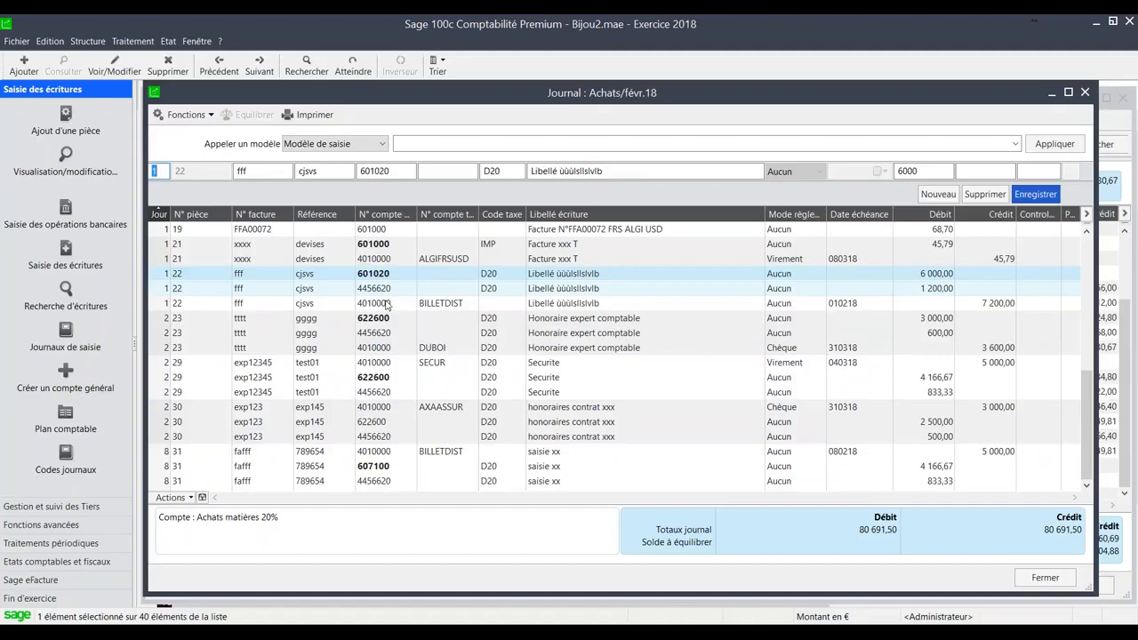
# - Open the analytic entry for entry 31's 607100 line, review its analytic plans through EXPFI, and close it
pyautogui.click(384, 464)
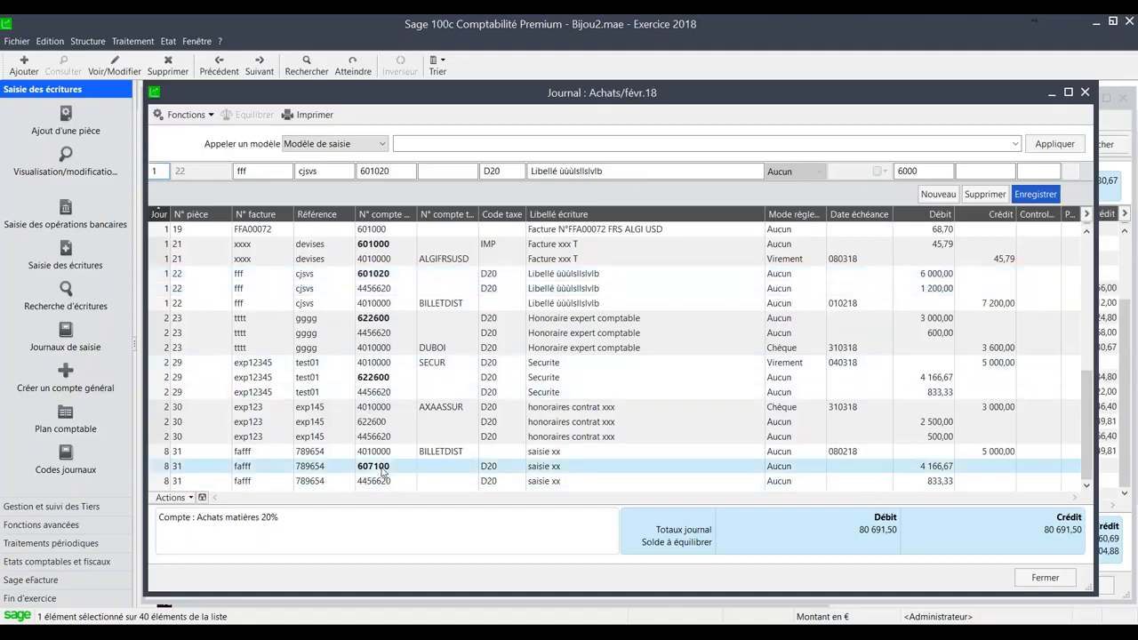
pyautogui.click(203, 498)
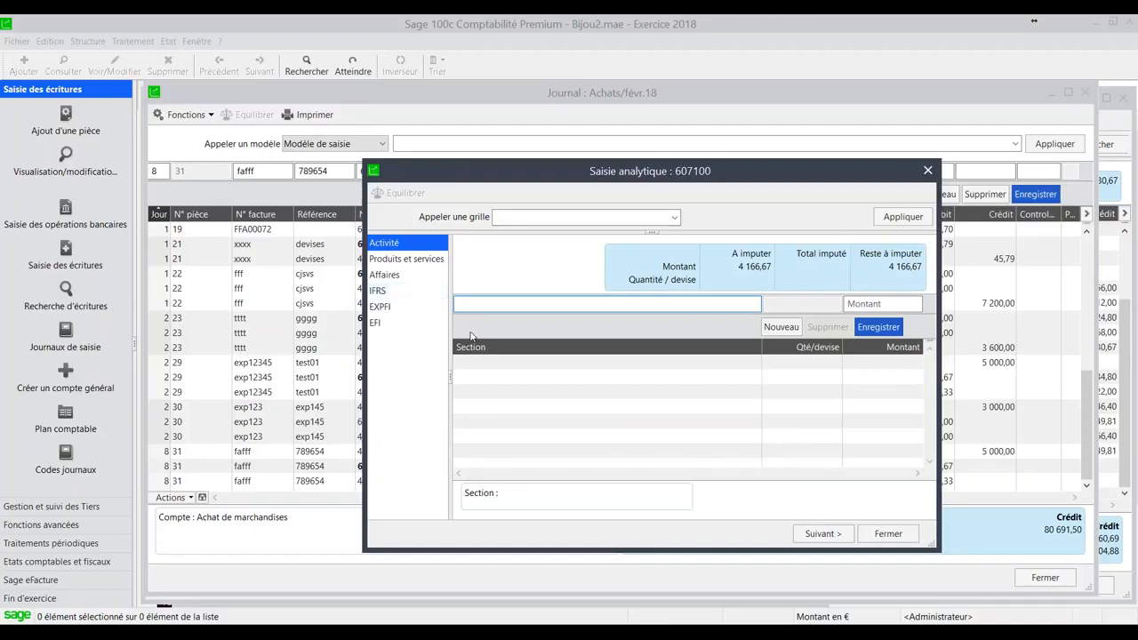
pyautogui.click(389, 258)
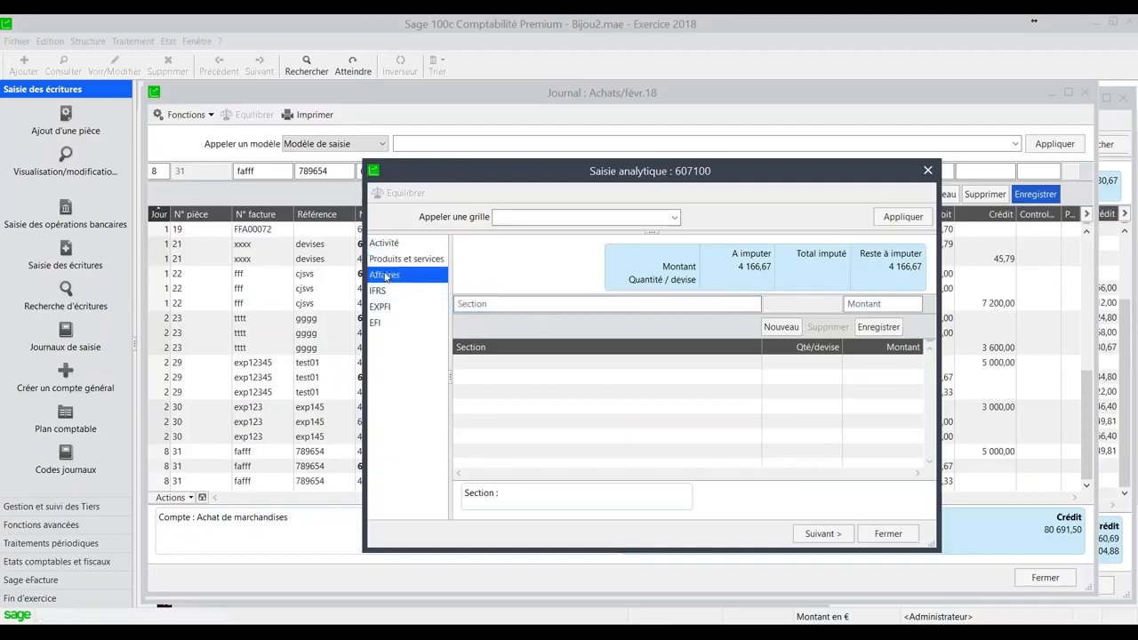
pyautogui.click(388, 244)
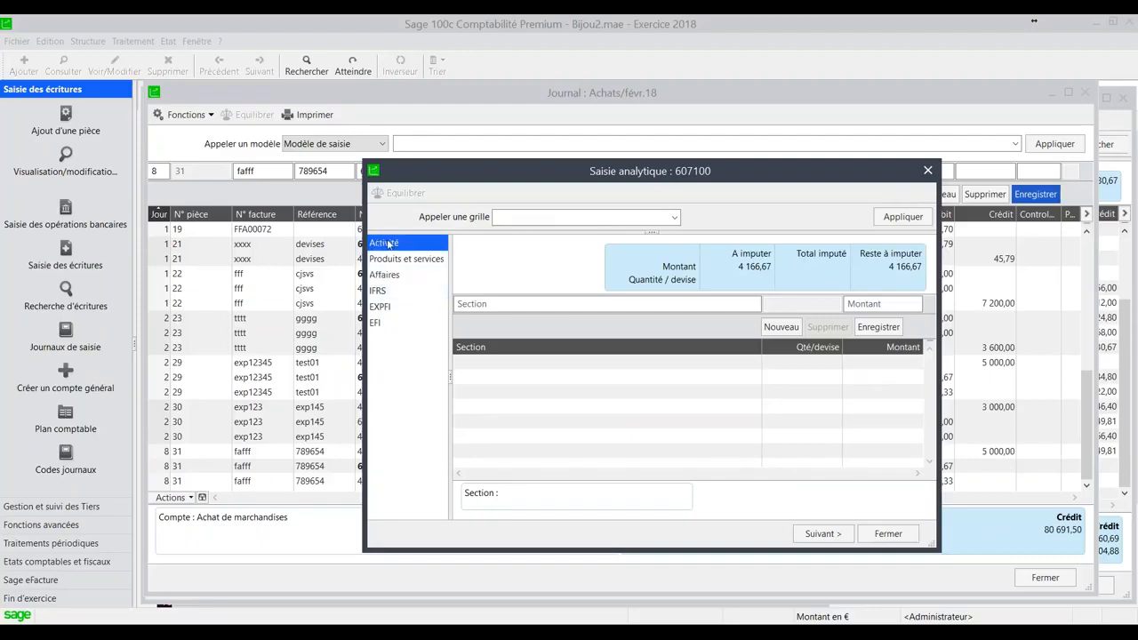
pyautogui.click(383, 307)
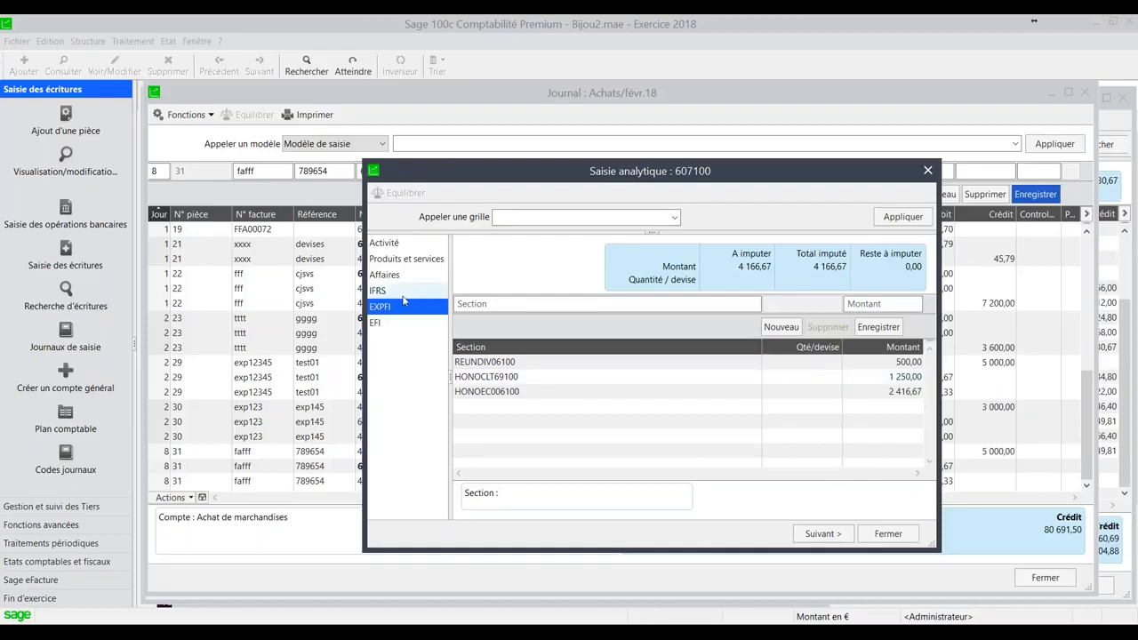
pyautogui.click(927, 170)
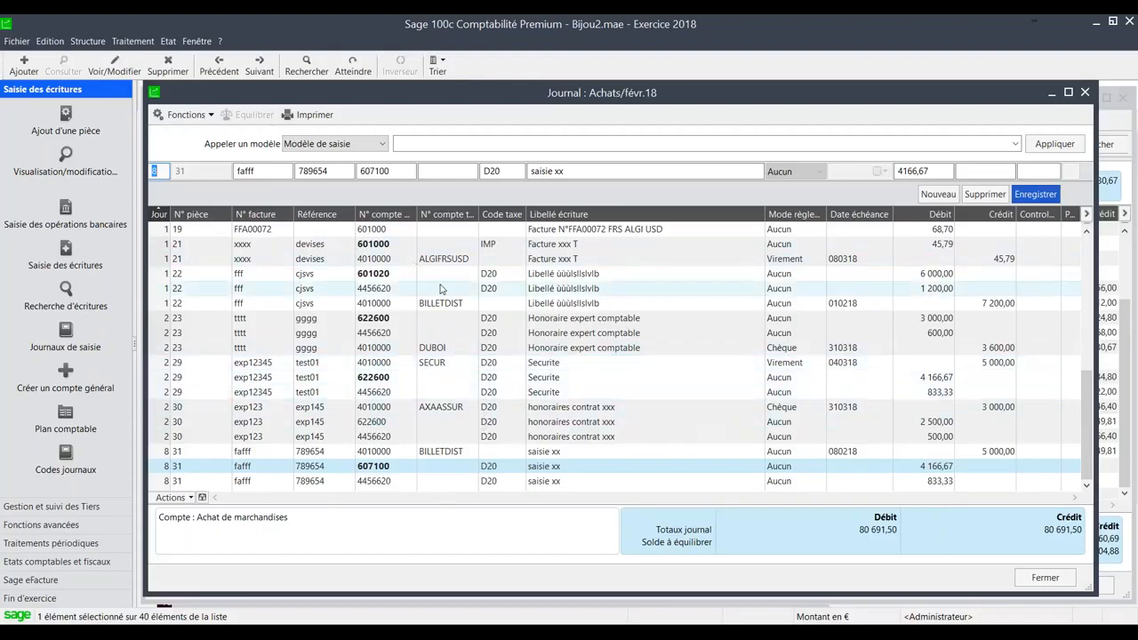
# - Close the purchases journal, the BILLO inquiry, and the third-party windows to return to the home page
pyautogui.press('Escape')
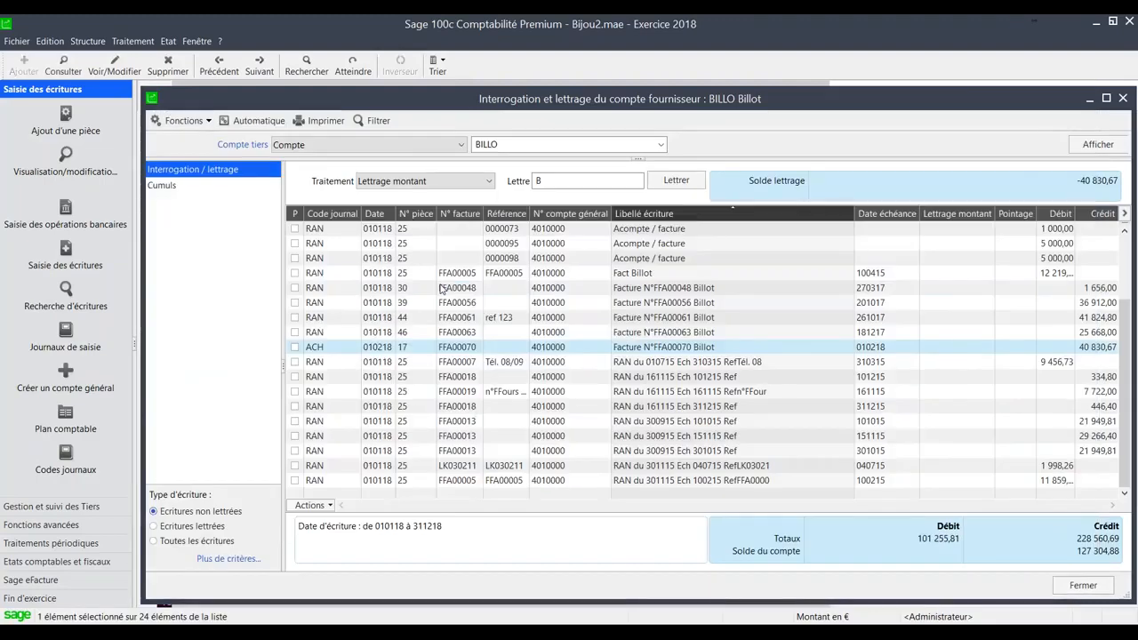
pyautogui.press('Escape')
pyautogui.press('Escape')
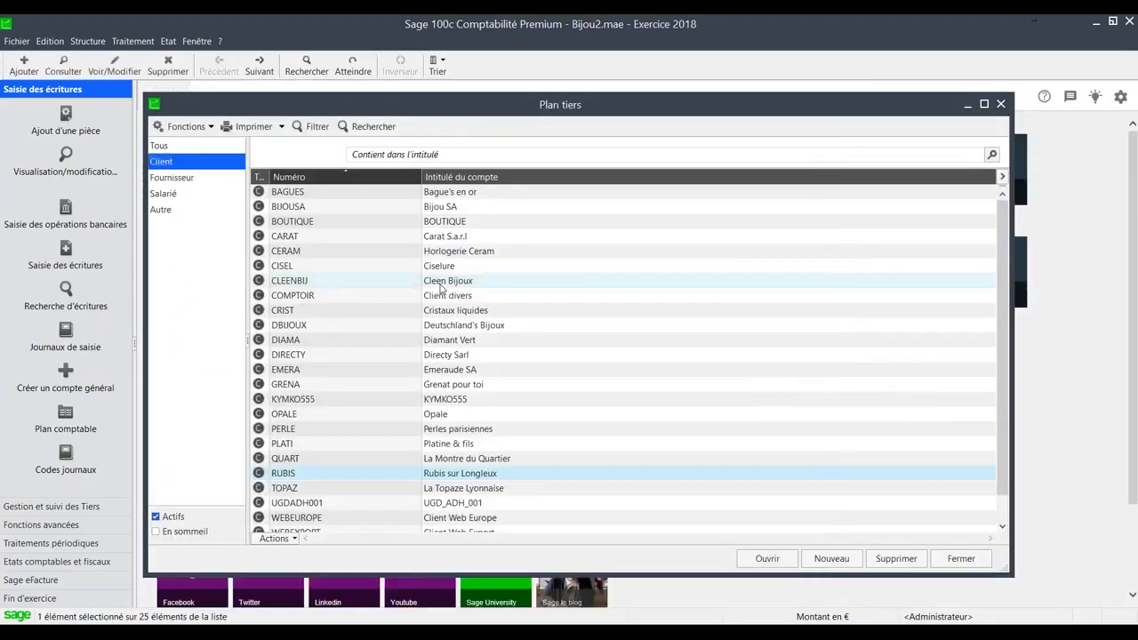
pyautogui.press('Escape')
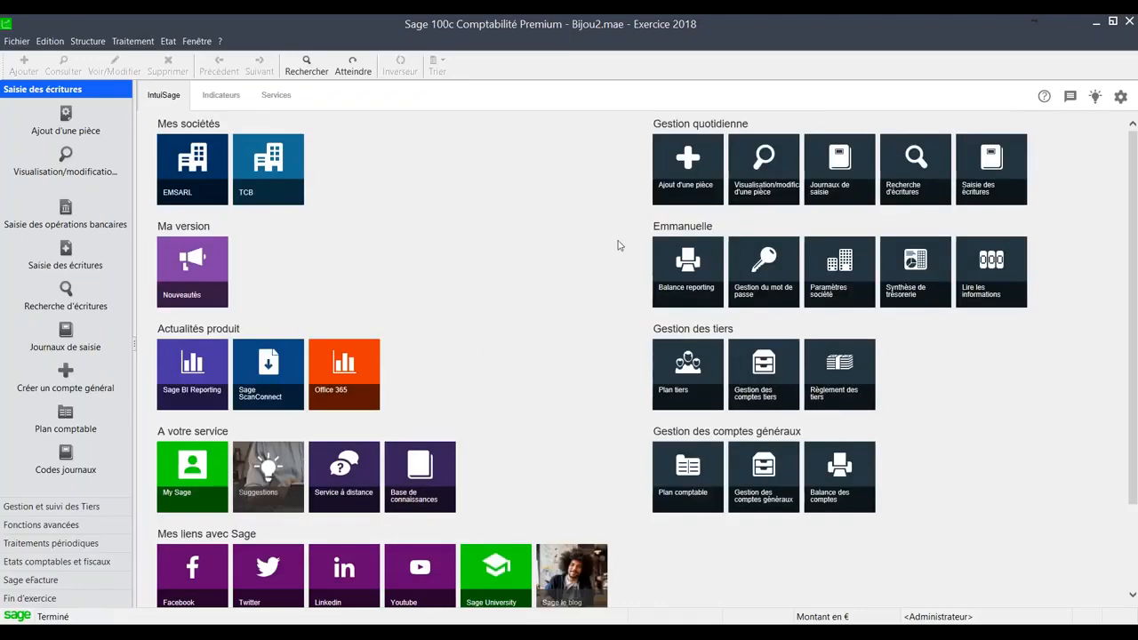
# - Open the FG journal for March 2018 and begin a day 22 entry with invoice number 321456 and reference o78956
pyautogui.click(984, 184)
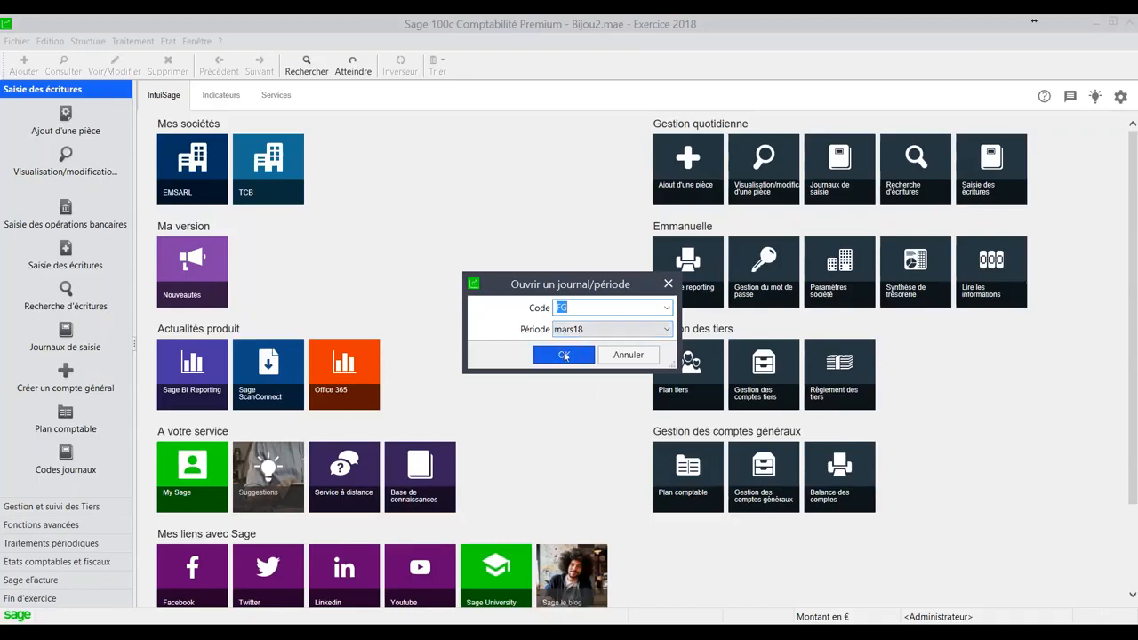
pyautogui.click(565, 355)
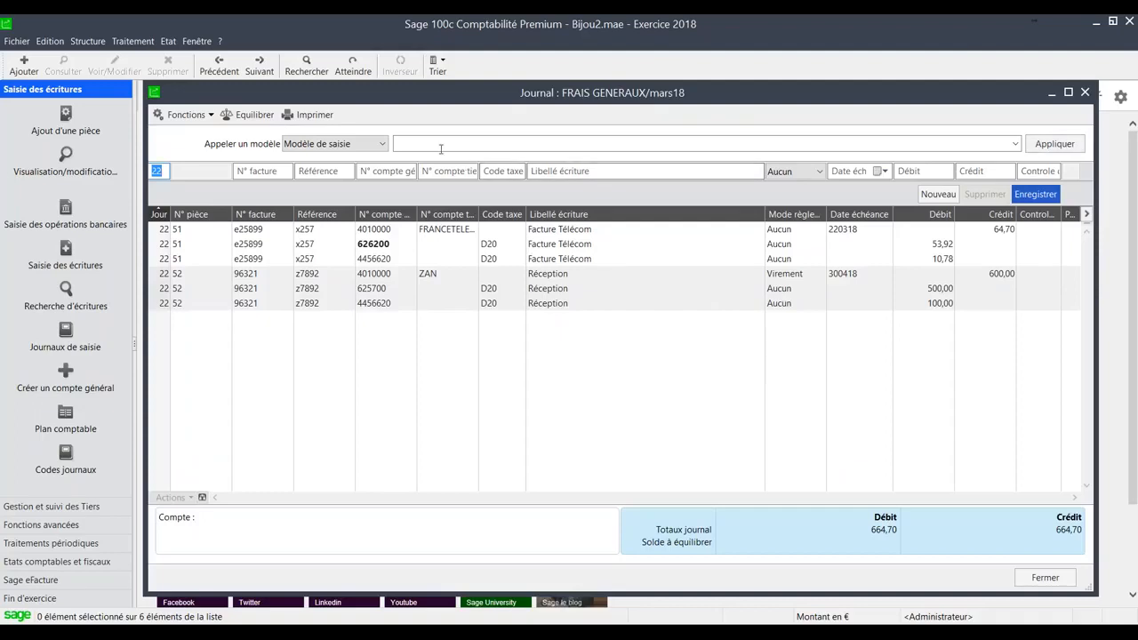
pyautogui.click(272, 172)
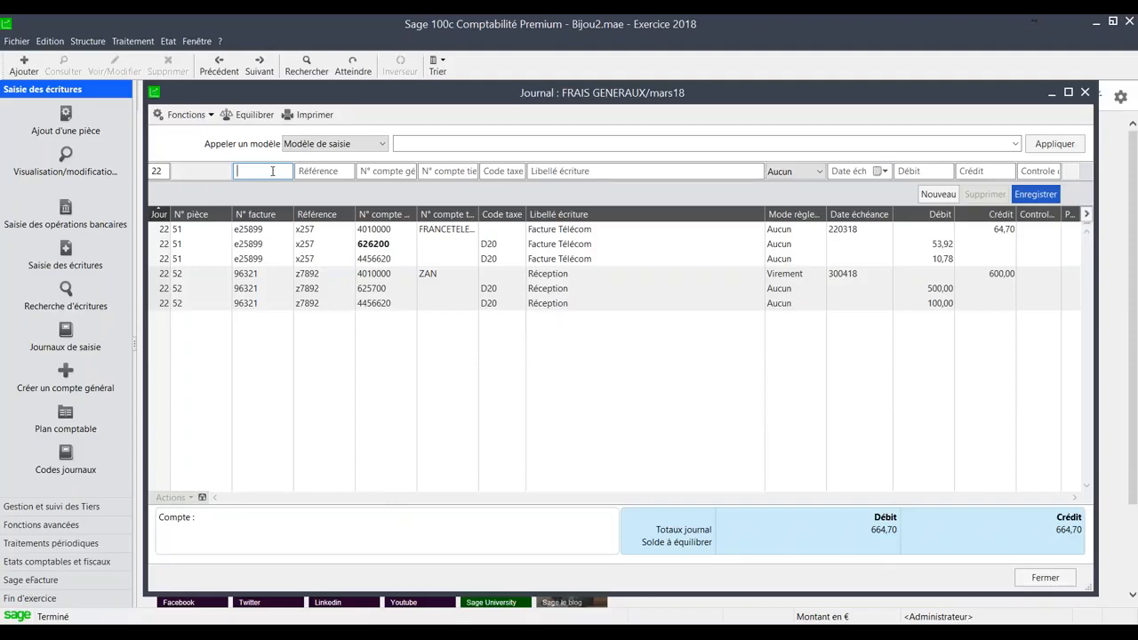
pyautogui.write('321456')
pyautogui.press('Tab')
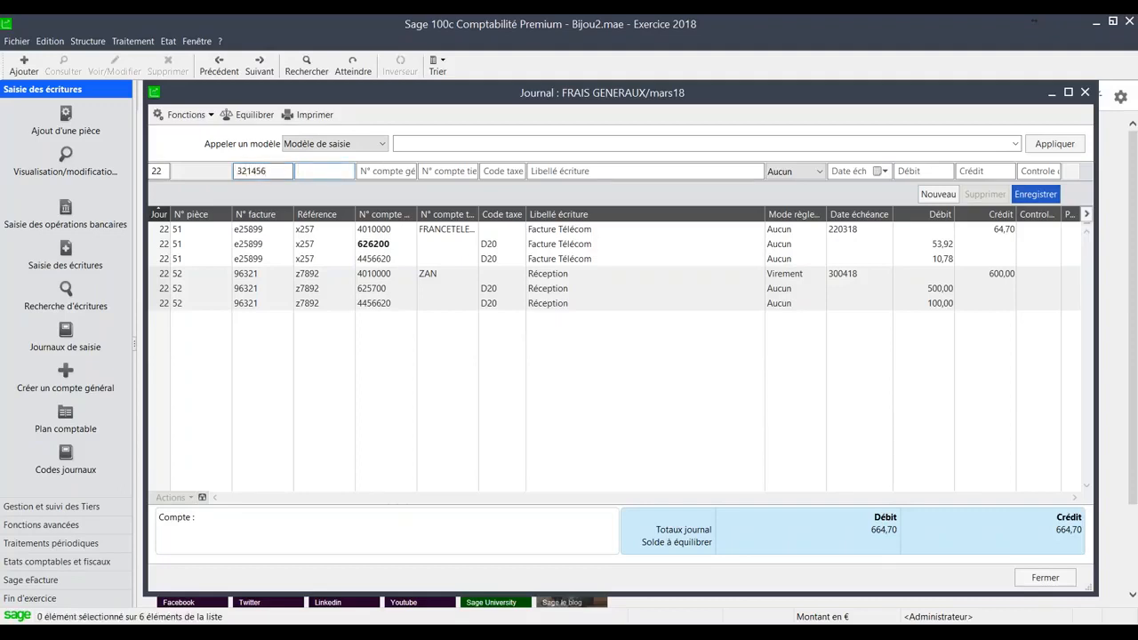
pyautogui.write('o78956')
pyautogui.press('Tab')
pyautogui.press('Tab')
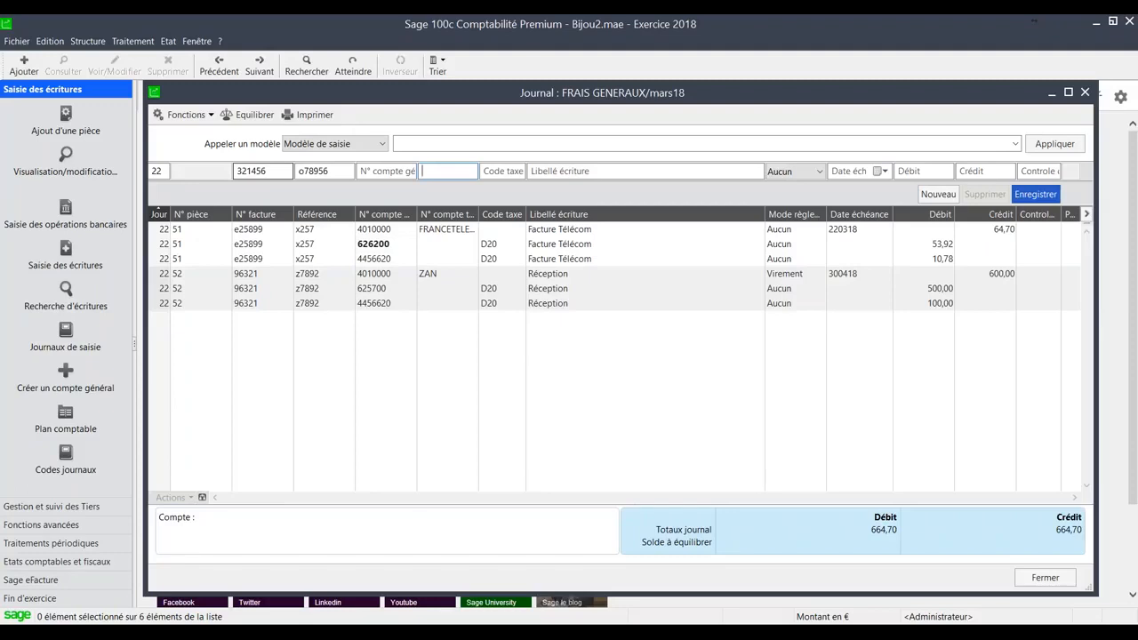
# - Assign the supplier account ZAN as the entry's third-party account
pyautogui.write('ZA')
pyautogui.press('Tab')
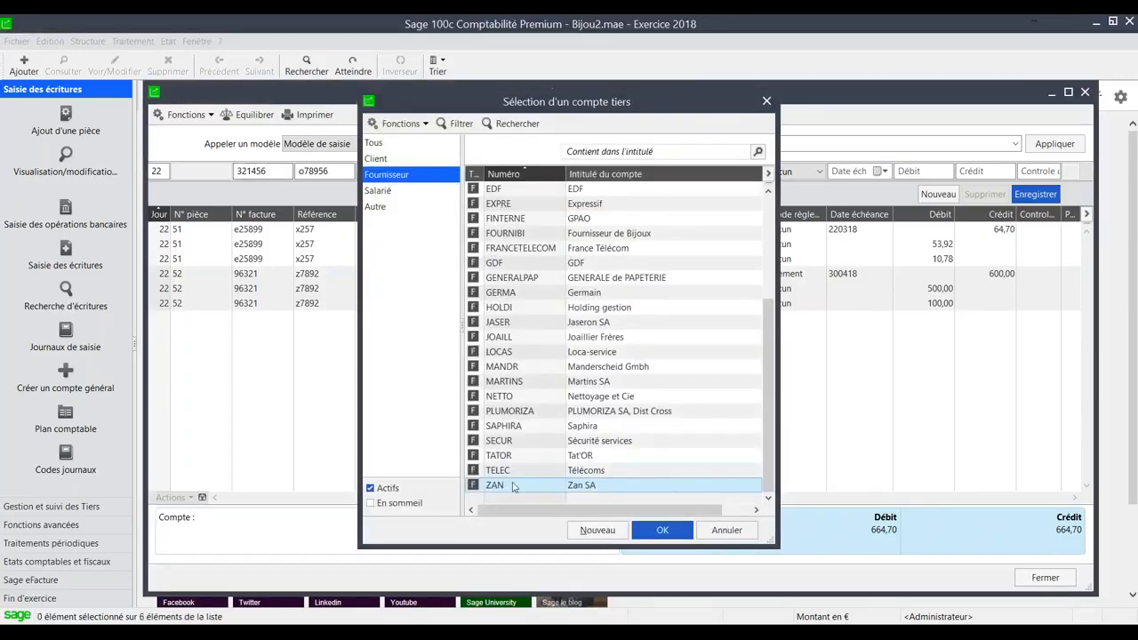
pyautogui.doubleClick(508, 486)
pyautogui.press('Tab')
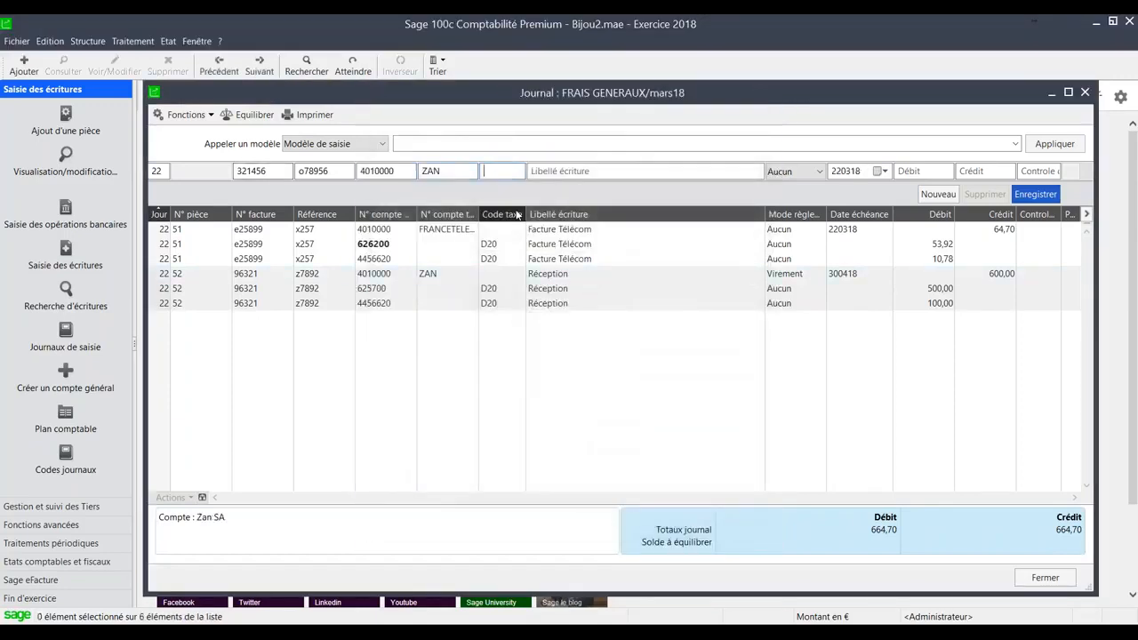
# - Label the supplier line "Réception clients Mars" and record it with a credit of 1000
pyautogui.write('r2CEPTION')
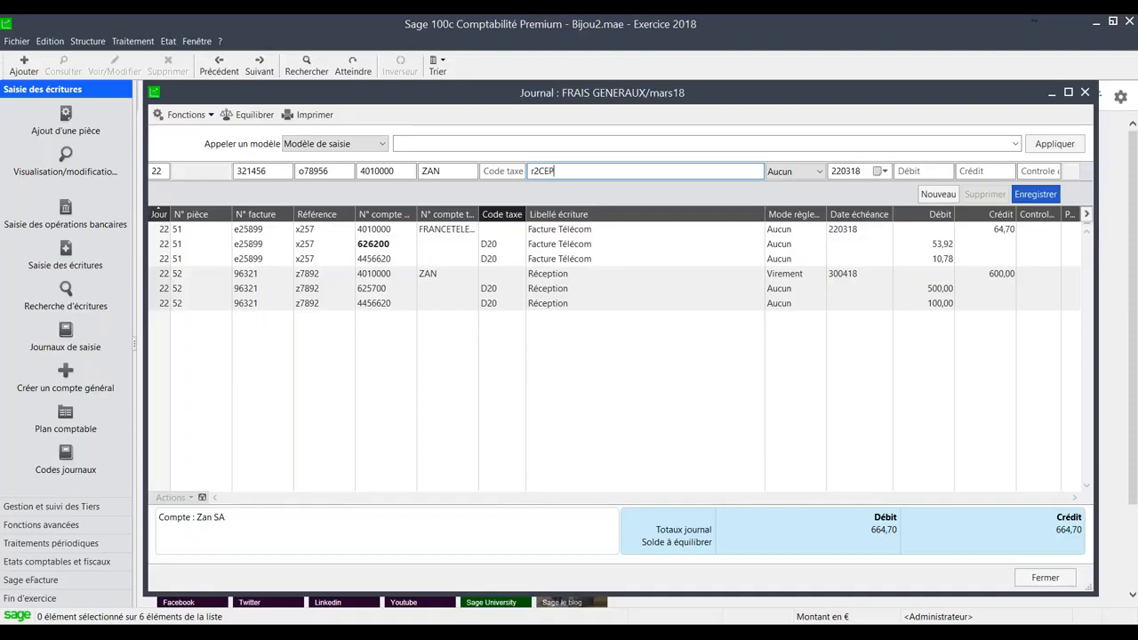
pyautogui.press('BackSpace')
pyautogui.press('BackSpace')
pyautogui.press('BackSpace')
pyautogui.press('BackSpace')
pyautogui.press('BackSpace')
pyautogui.press('BackSpace')
pyautogui.press('BackSpace')
pyautogui.press('BackSpace')
pyautogui.press('BackSpace')
pyautogui.write('Réception clients Mars')
pyautogui.press('Tab')
pyautogui.press('Tab')
pyautogui.press('Tab')
pyautogui.press('Tab')
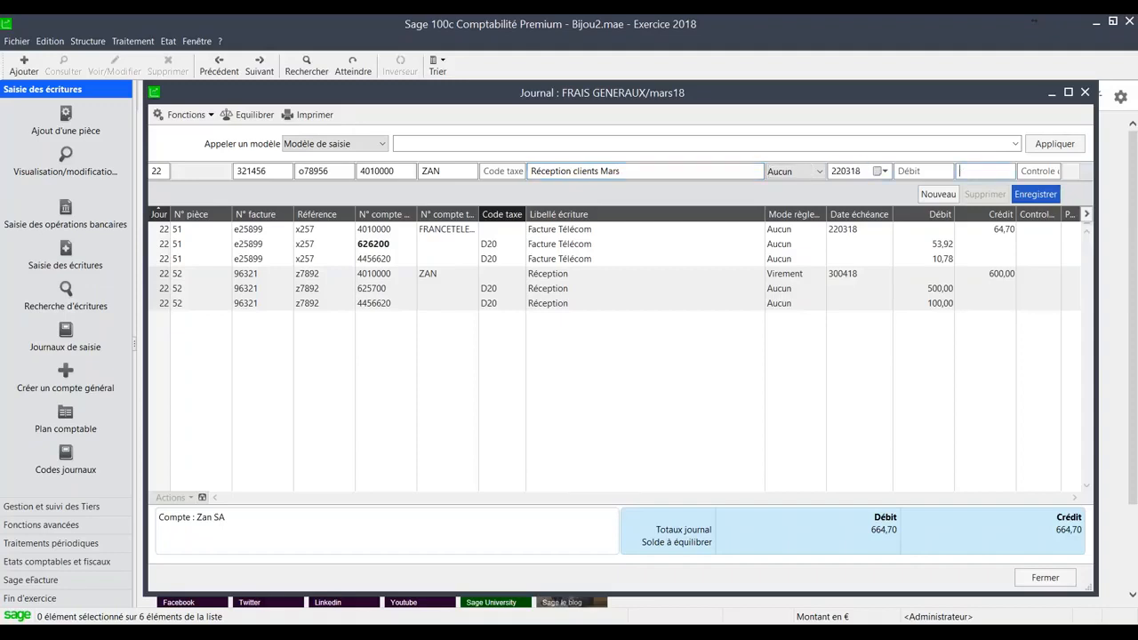
pyautogui.write('1000')
pyautogui.press('Return')
# - Add the expense line on general account 625700 and record it together with its VAT line to complete the entry
pyautogui.press('Tab')
pyautogui.press('Tab')
pyautogui.press('Tab')
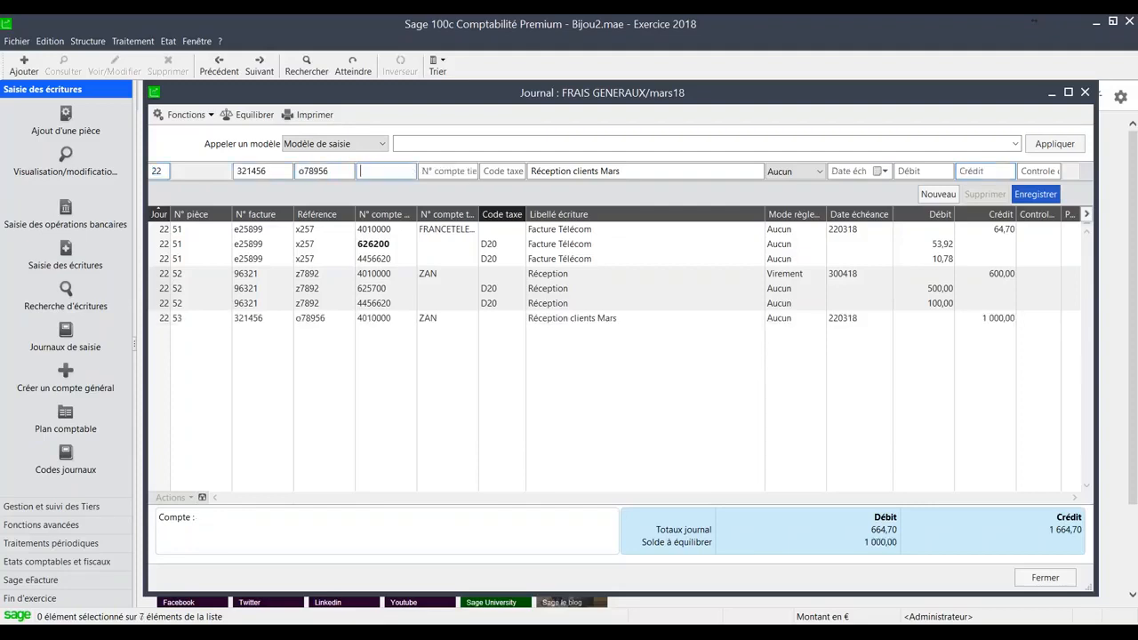
pyautogui.write('625700')
pyautogui.press('Tab')
pyautogui.press('Return')
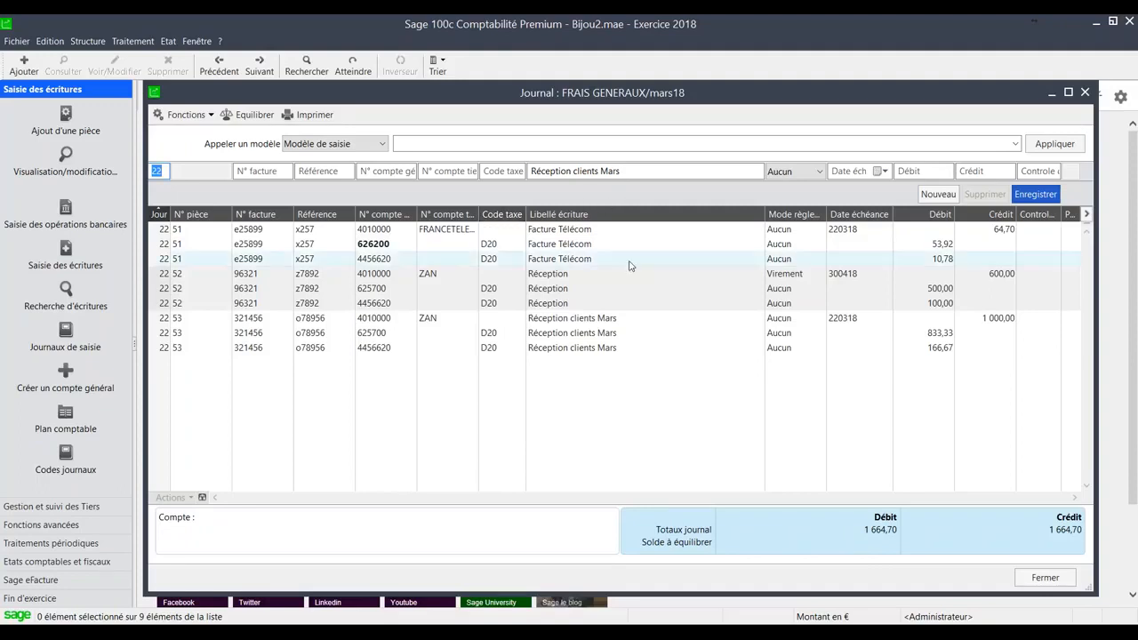
# - Review the three lines of the Réception clients Mars entry and their general account, and clear the selection
pyautogui.click(578, 320)
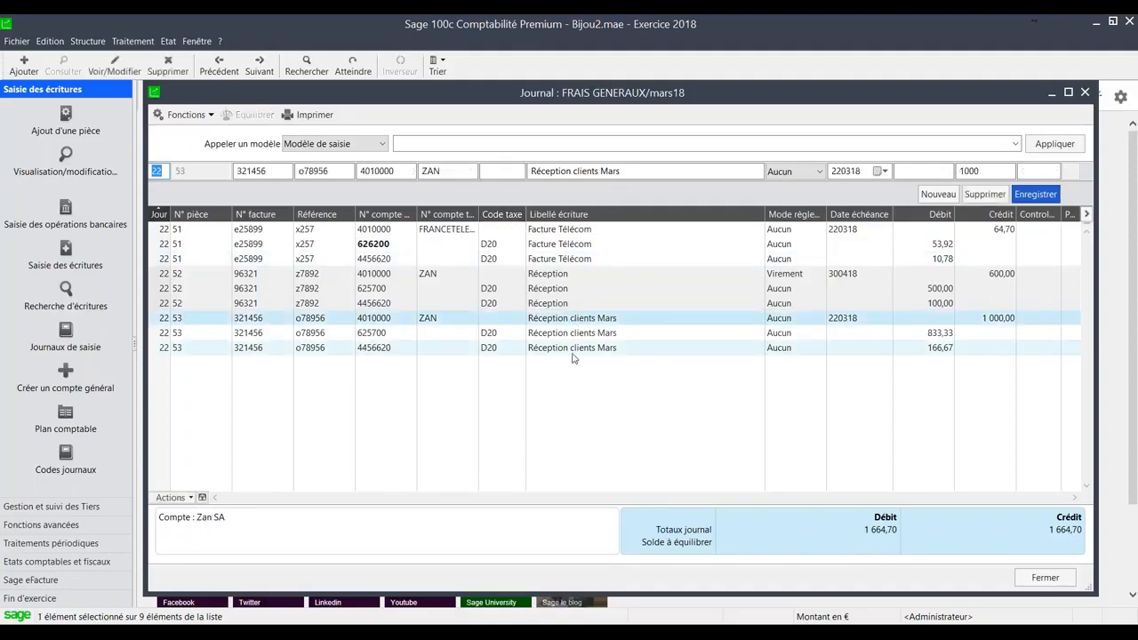
pyautogui.keyDown('shift'); pyautogui.click(573, 352); pyautogui.keyUp('shift')
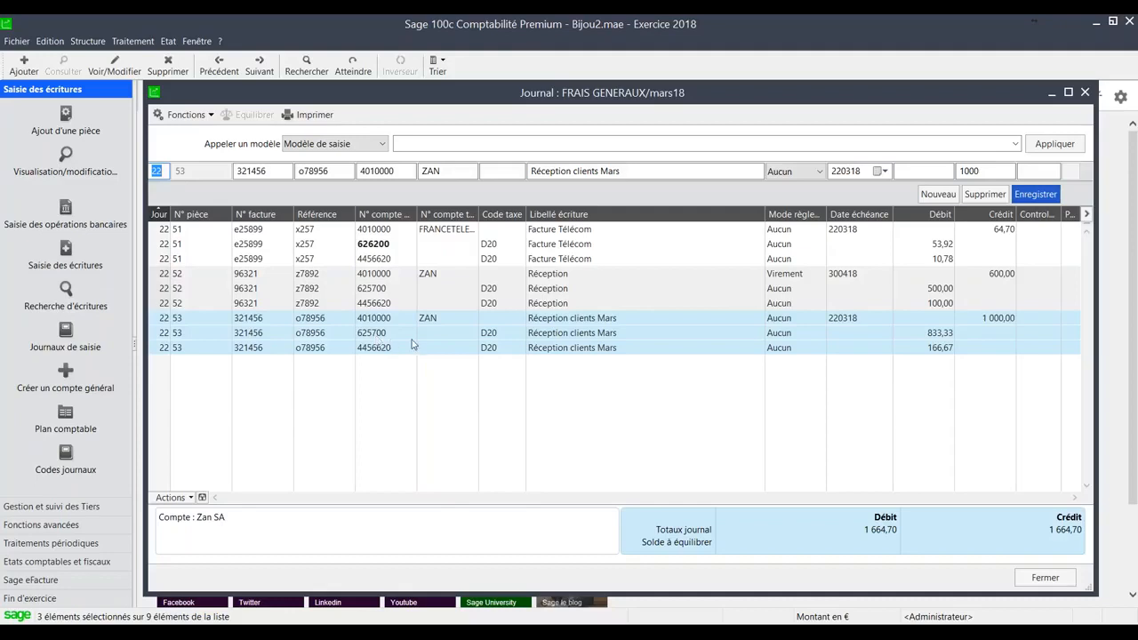
pyautogui.click(384, 171)
pyautogui.click(399, 174)
pyautogui.press('Escape')
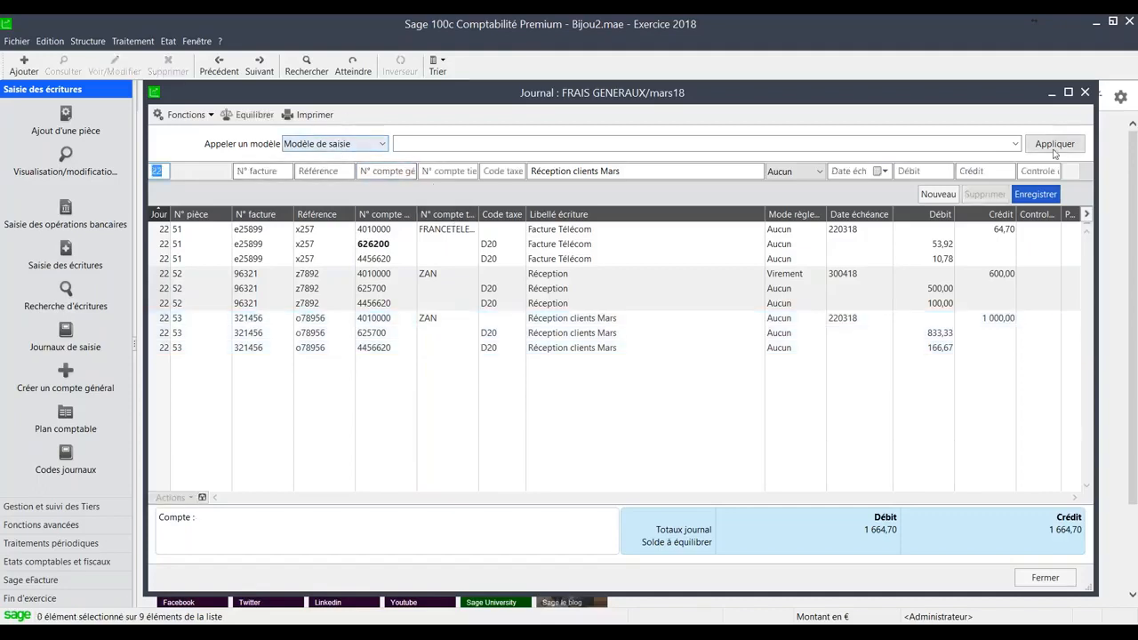
# - Apply the France Télécom entry template and set the entry's day to 15
pyautogui.click(1014, 143)
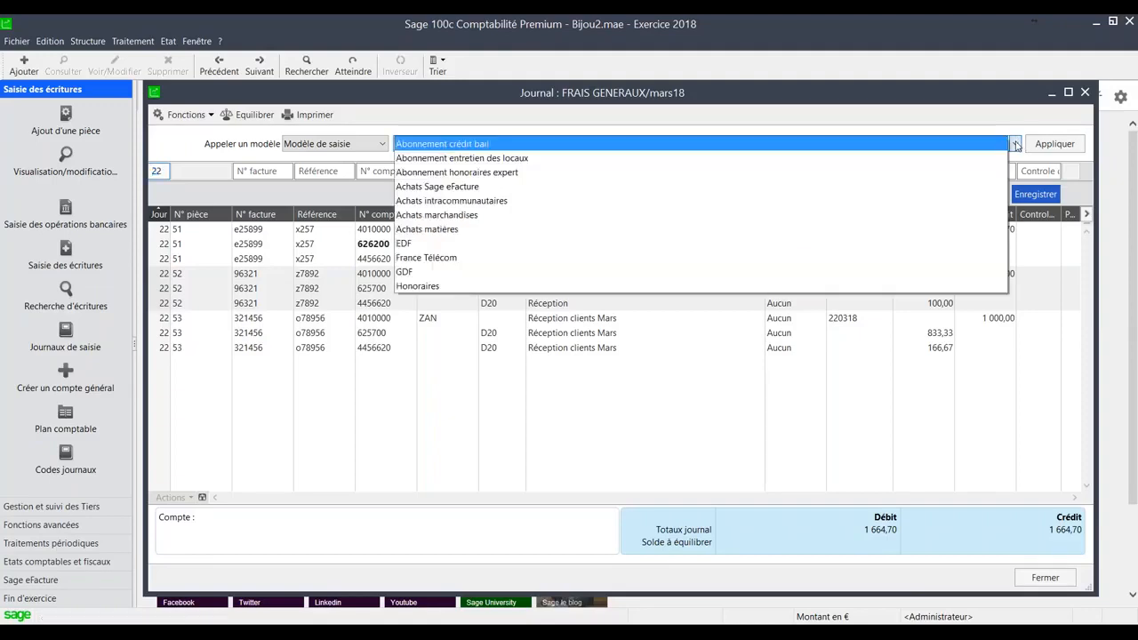
pyautogui.click(881, 261)
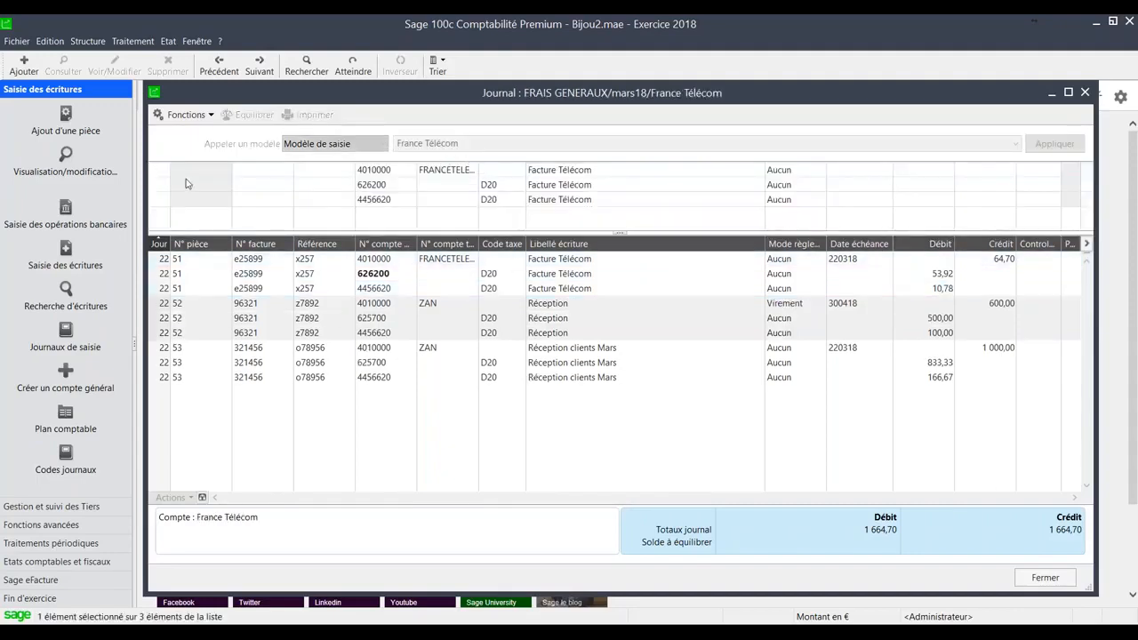
pyautogui.write('15')
pyautogui.press('Tab')
# - Enter invoice number tr14785, reference XZ2358 and a debit of 214 on the 626200 line, and record the entry
pyautogui.write('tr(-é')
pyautogui.press('BackSpace')
pyautogui.press('BackSpace')
pyautogui.press('BackSpace')
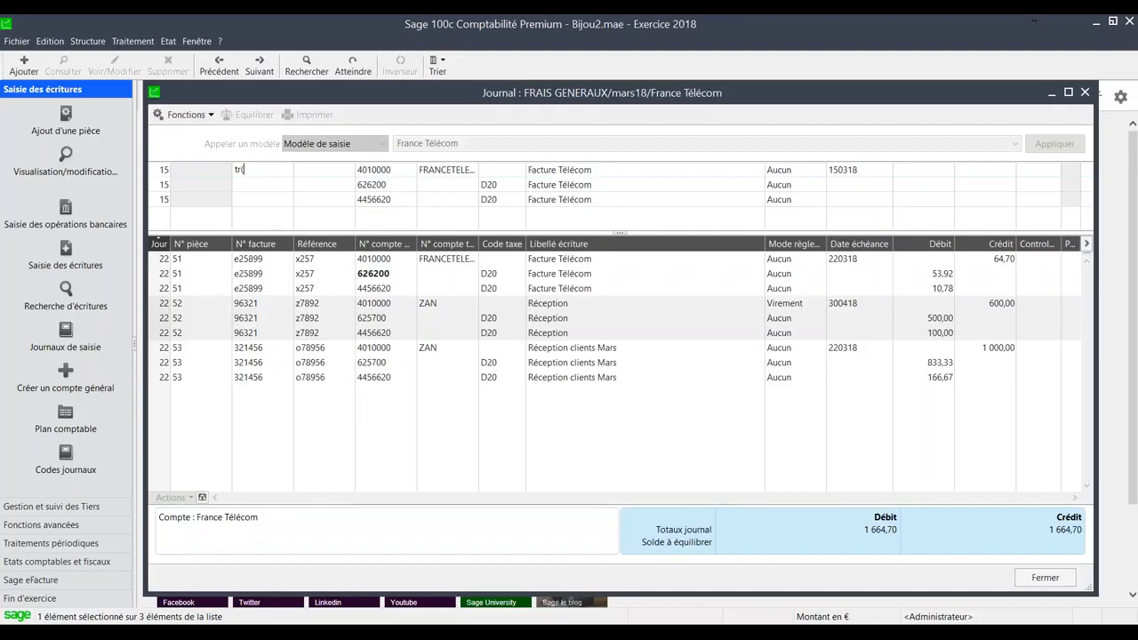
pyautogui.write('14785')
pyautogui.press('Tab')
pyautogui.write('X')
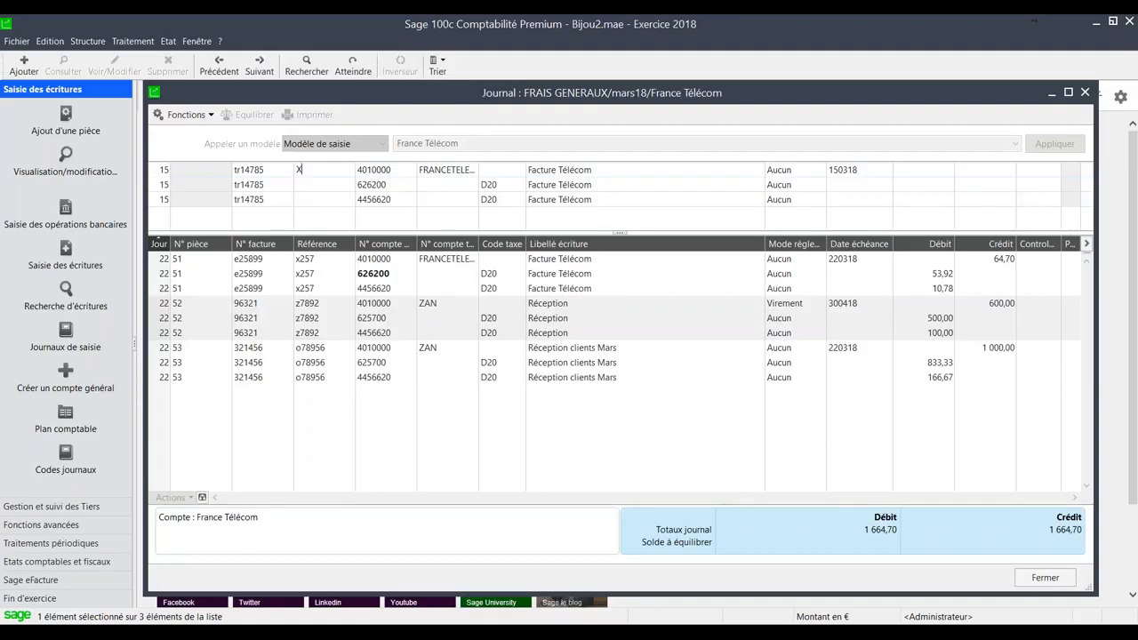
pyautogui.write('Z2358')
pyautogui.press('Tab')
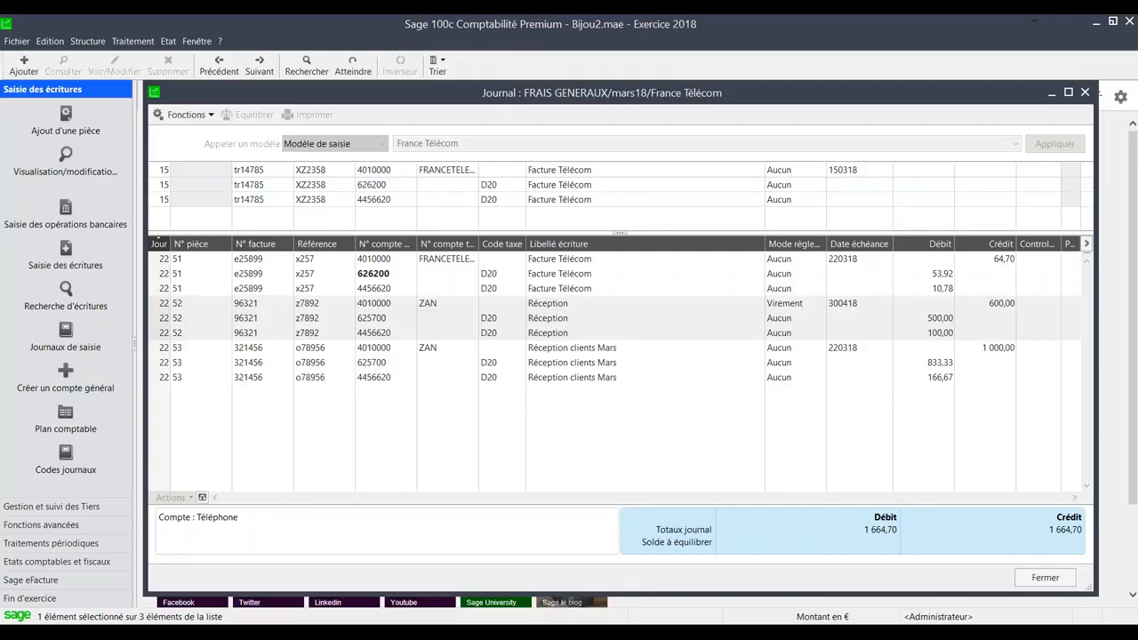
pyautogui.write('214')
pyautogui.press('Return')
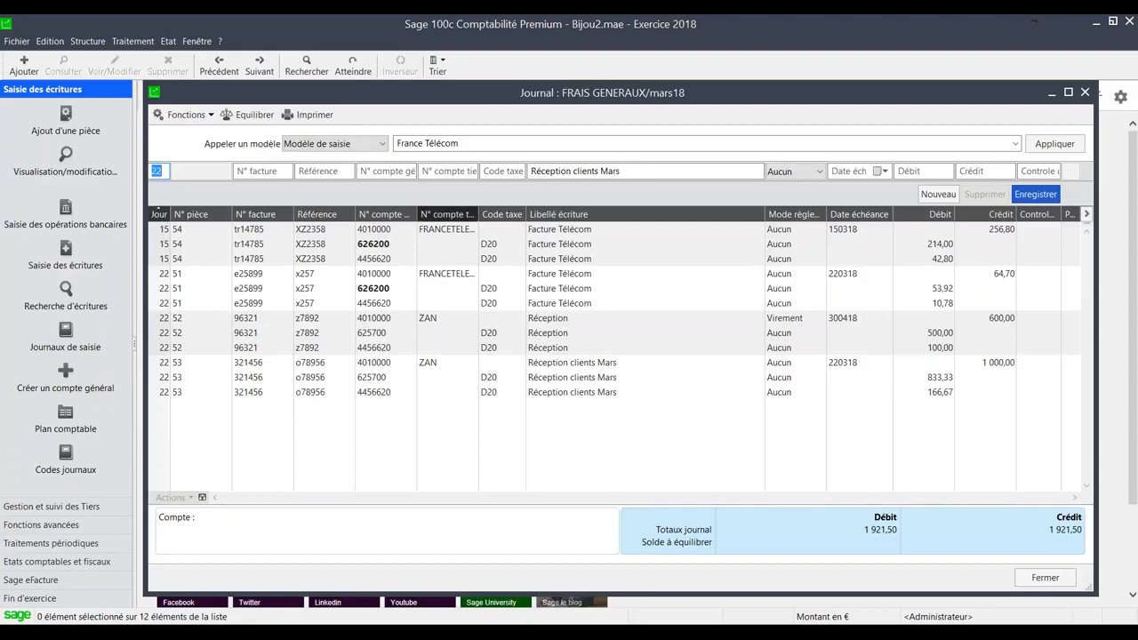
# - Look over the lines of pieces 54, 51 and 53, and sort the journal by piece number
pyautogui.click(428, 233)
pyautogui.keyDown('shift'); pyautogui.click(432, 259); pyautogui.keyUp('shift')
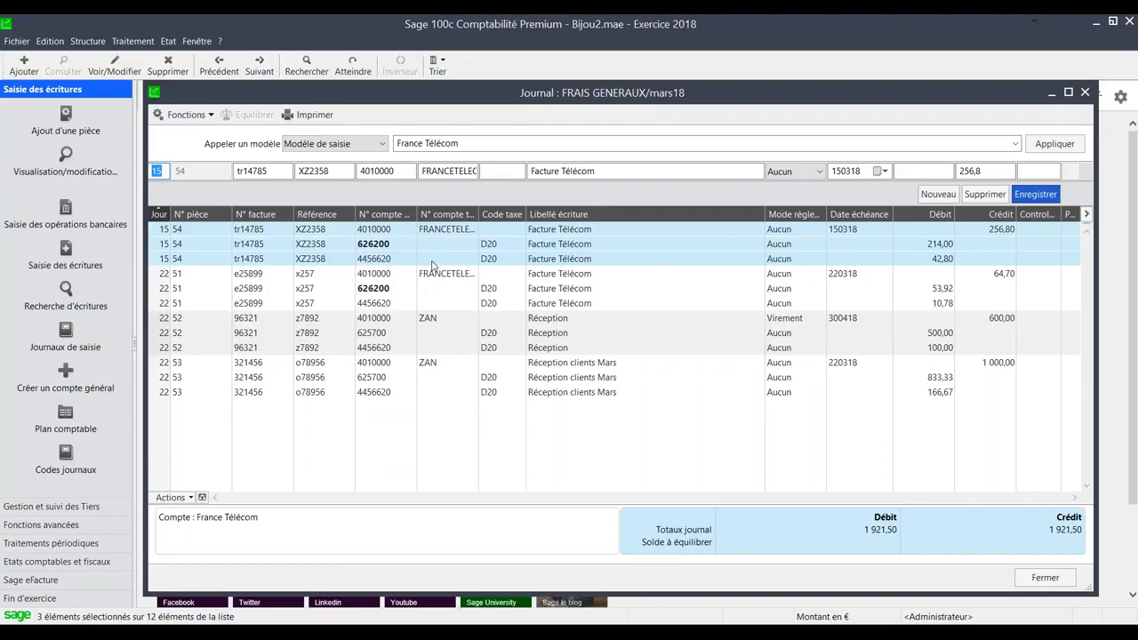
pyautogui.click(432, 275)
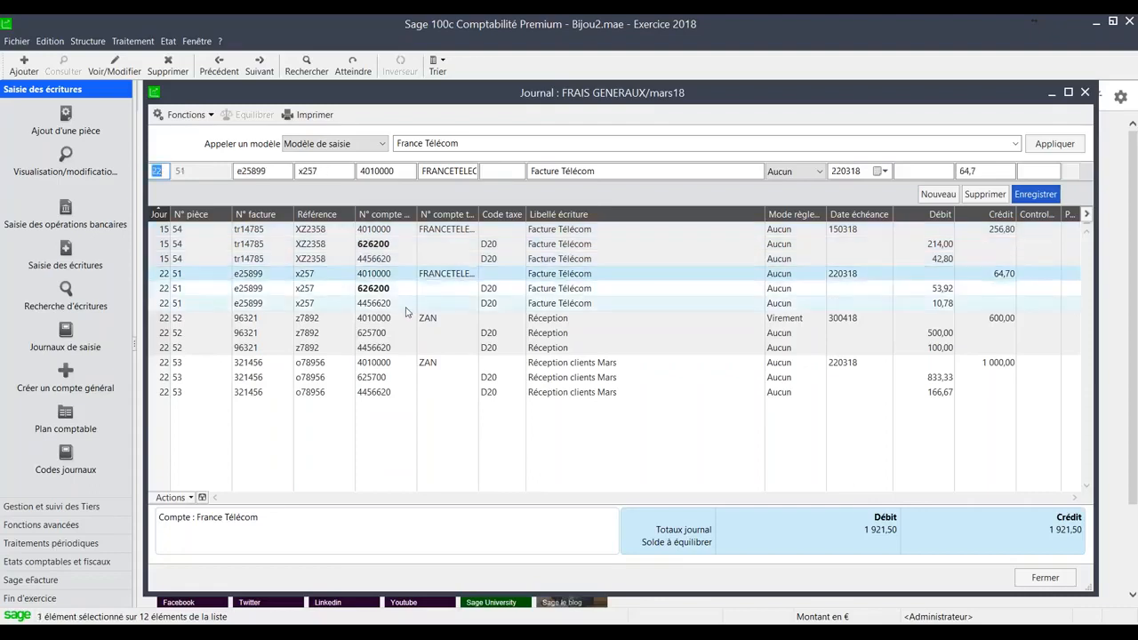
pyautogui.click(411, 304)
pyautogui.click(421, 363)
pyautogui.click(422, 393)
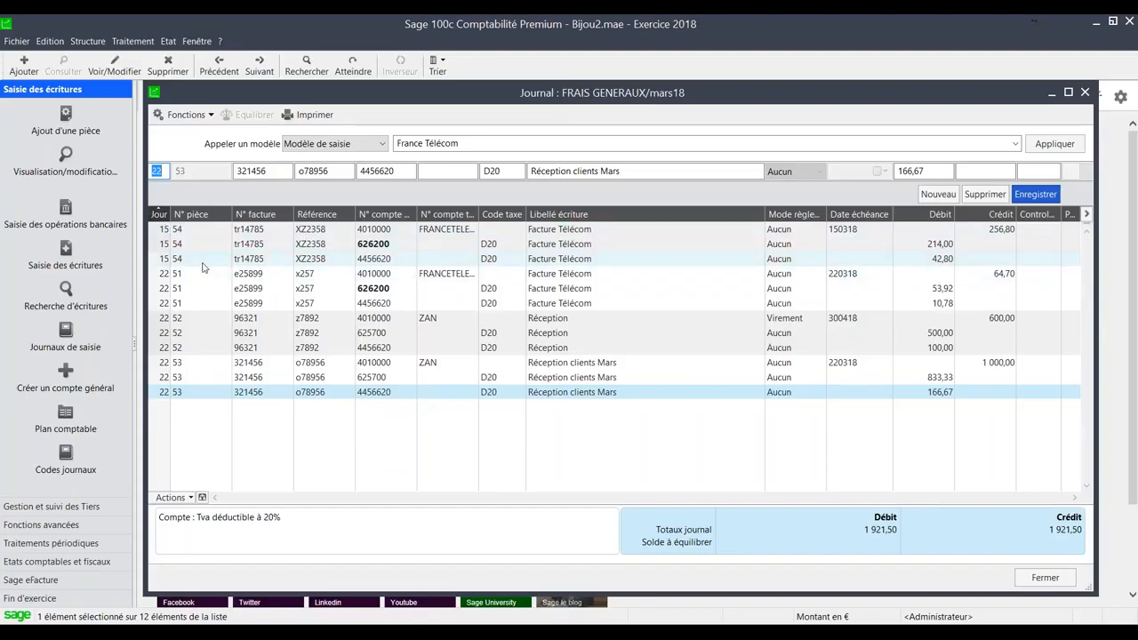
pyautogui.click(191, 215)
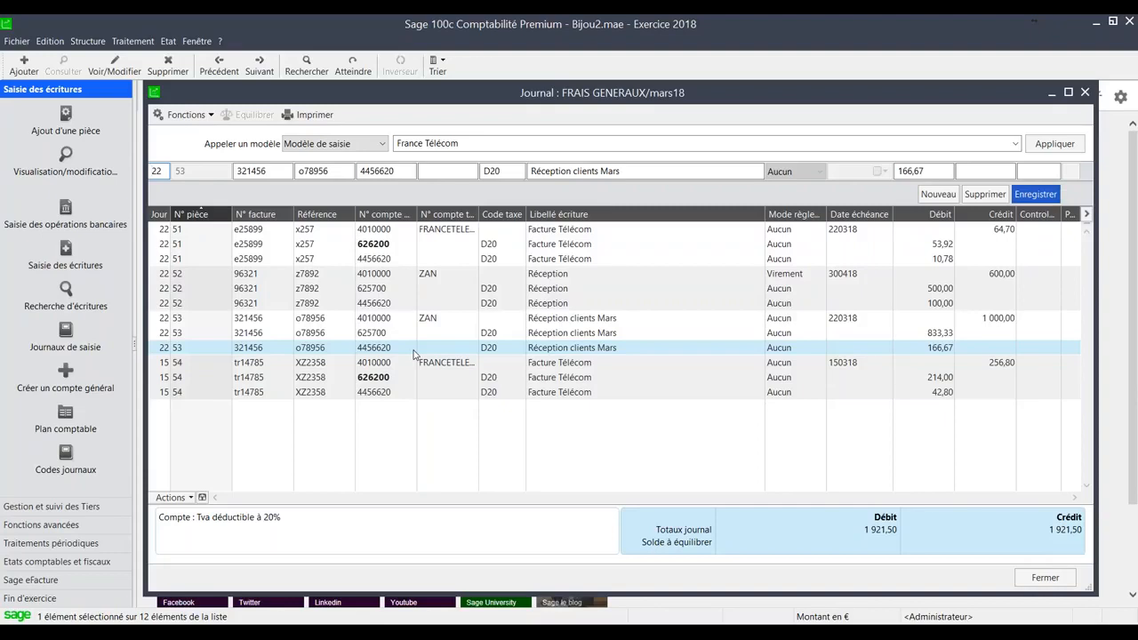
# - Query the France Télécom supplier account from piece 51, go back to its journal line, and close both windows
pyautogui.doubleClick(397, 230)
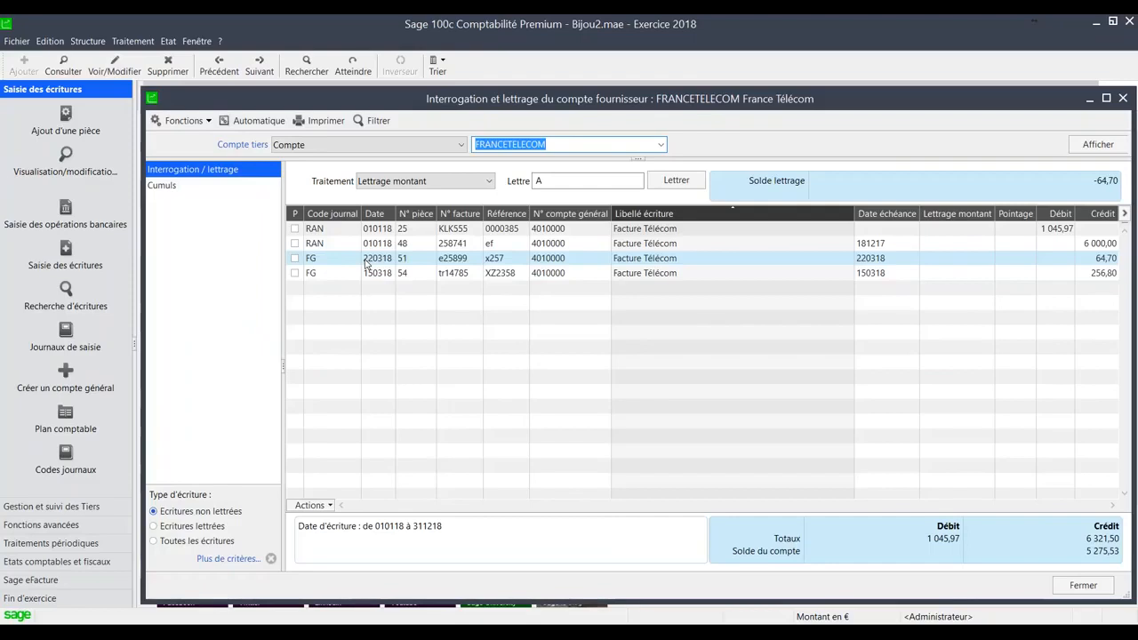
pyautogui.click(392, 263)
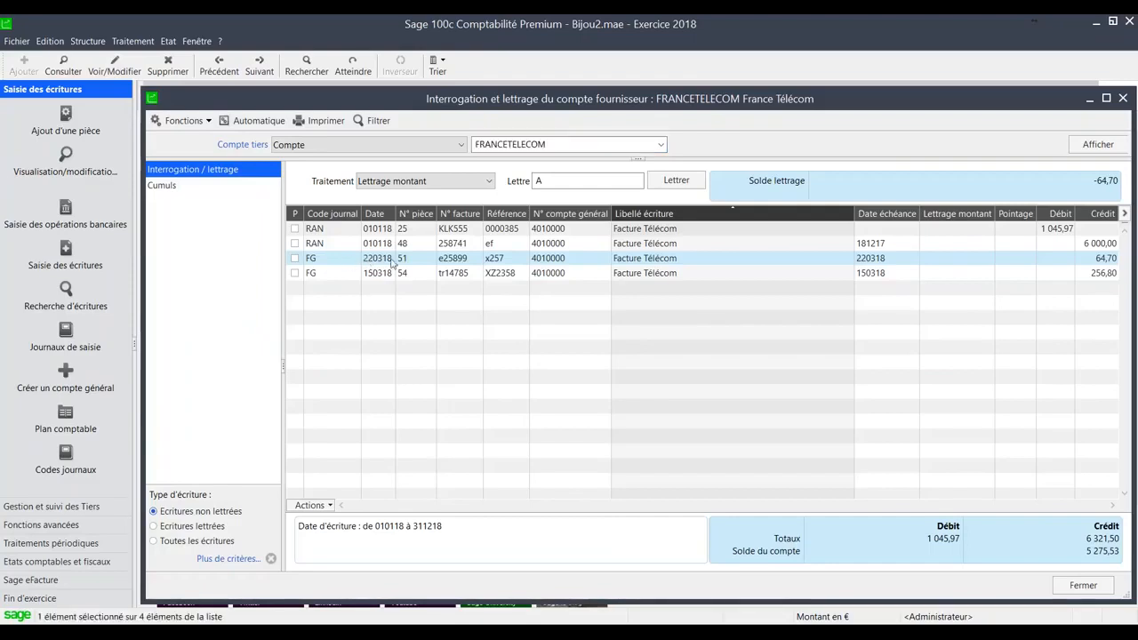
pyautogui.doubleClick(563, 260)
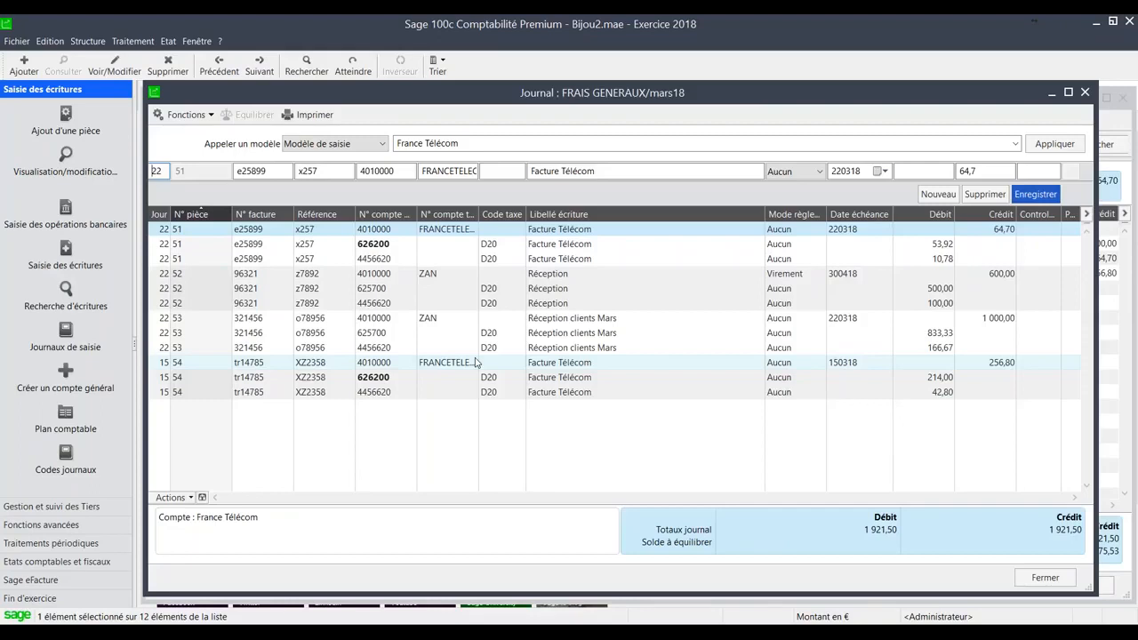
pyautogui.press('Escape')
pyautogui.press('Escape')
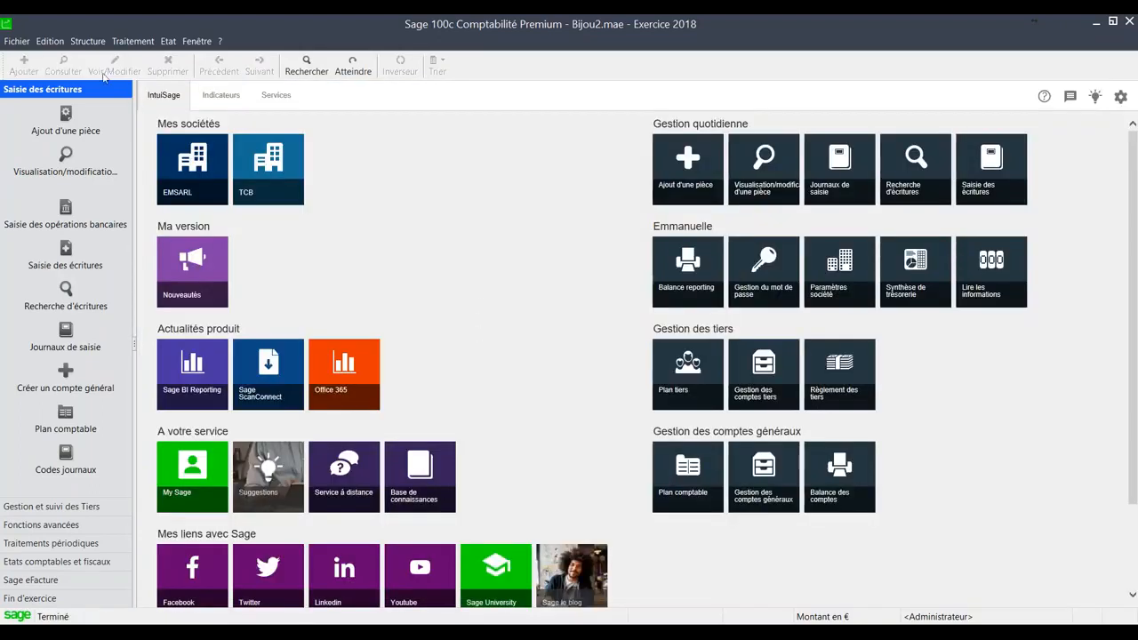
# - Open piece 51 of the FG journal for viewing or modification and enlarge its window
pyautogui.click(807, 257)
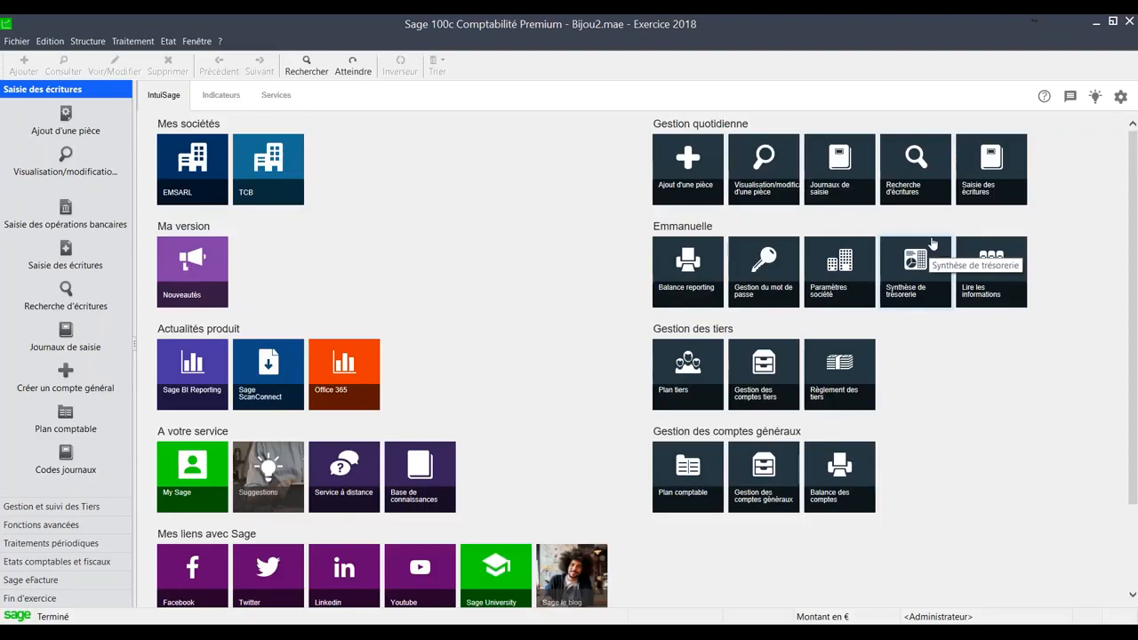
pyautogui.click(772, 180)
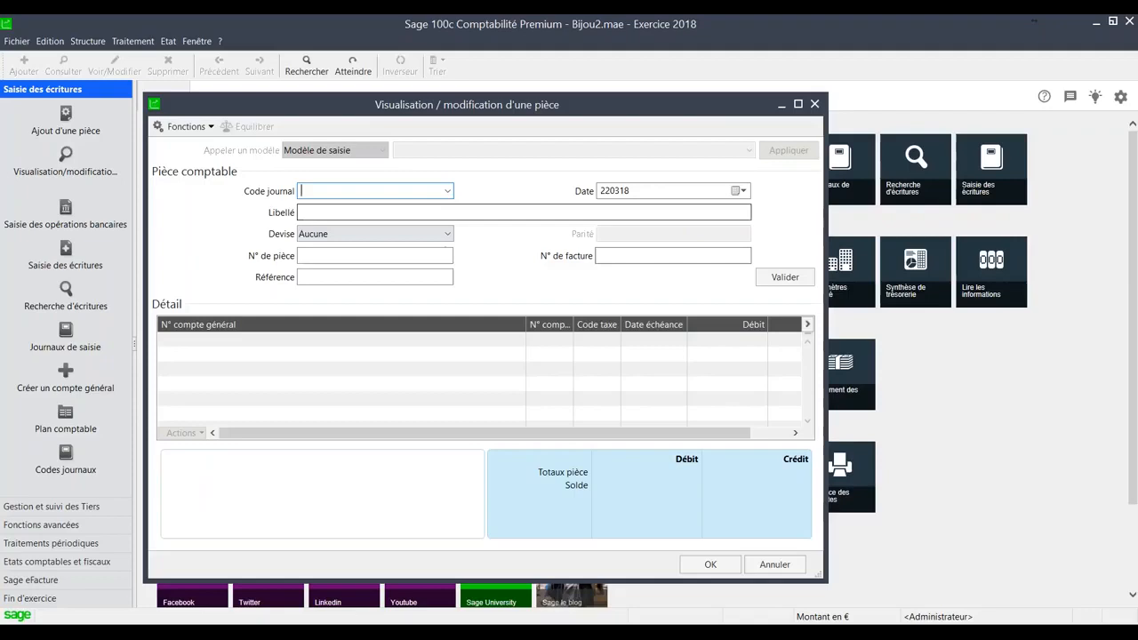
pyautogui.click(448, 191)
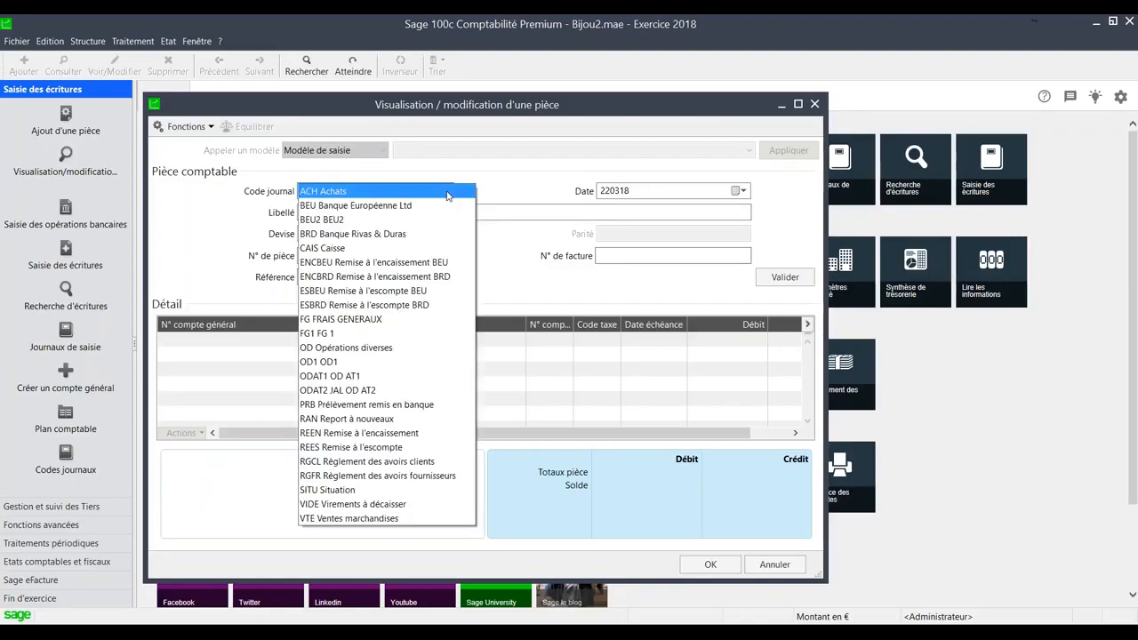
pyautogui.click(430, 320)
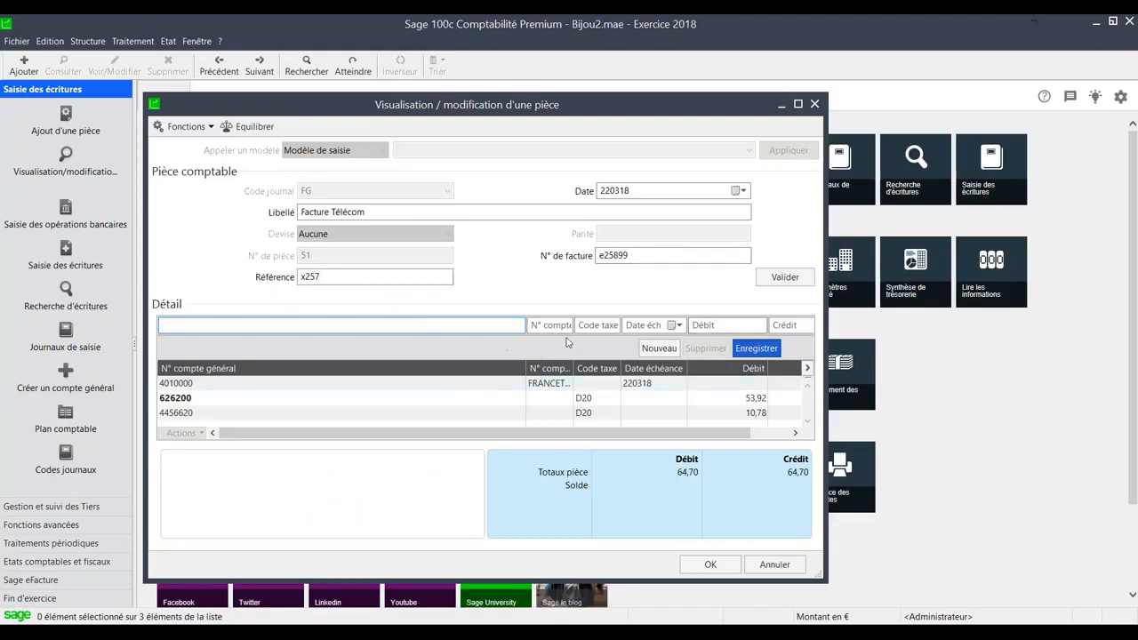
pyautogui.moveTo(826, 582); pyautogui.dragTo(878, 606)
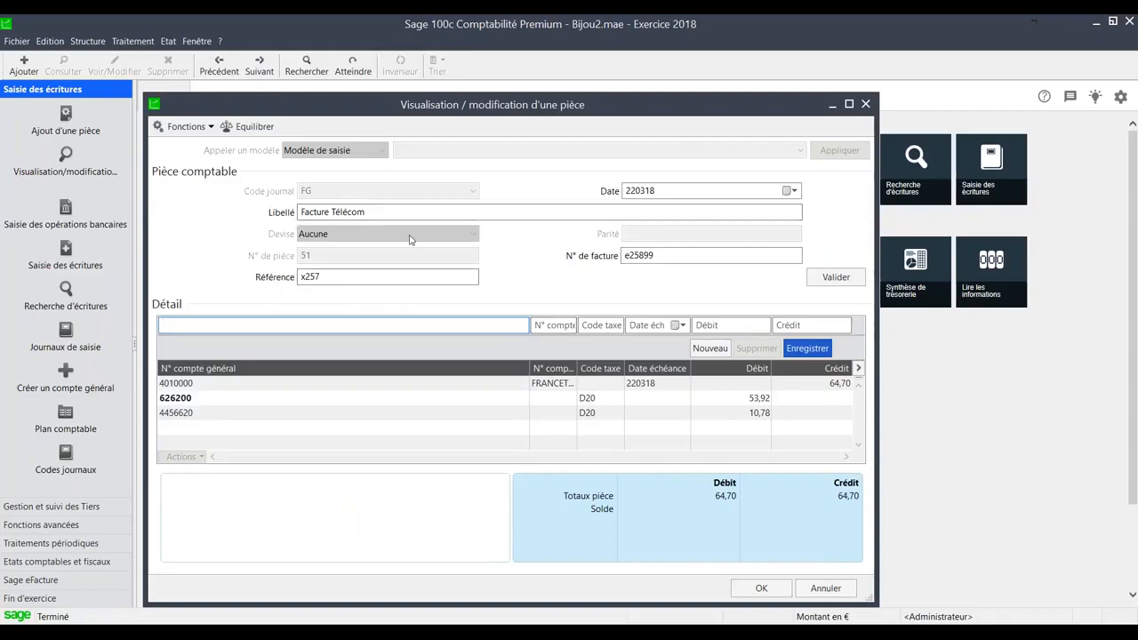
# - Inspect the piece's 4010000, 626200 and 4456620 lines and close the piece window
pyautogui.click(418, 384)
pyautogui.click(406, 399)
pyautogui.click(406, 414)
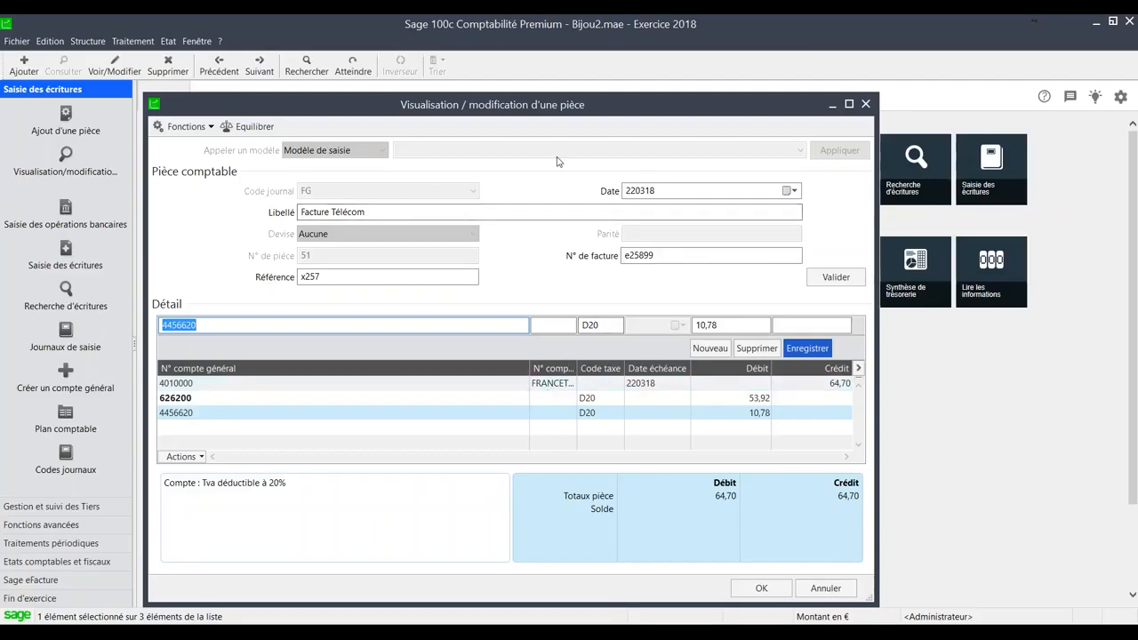
pyautogui.click(865, 104)
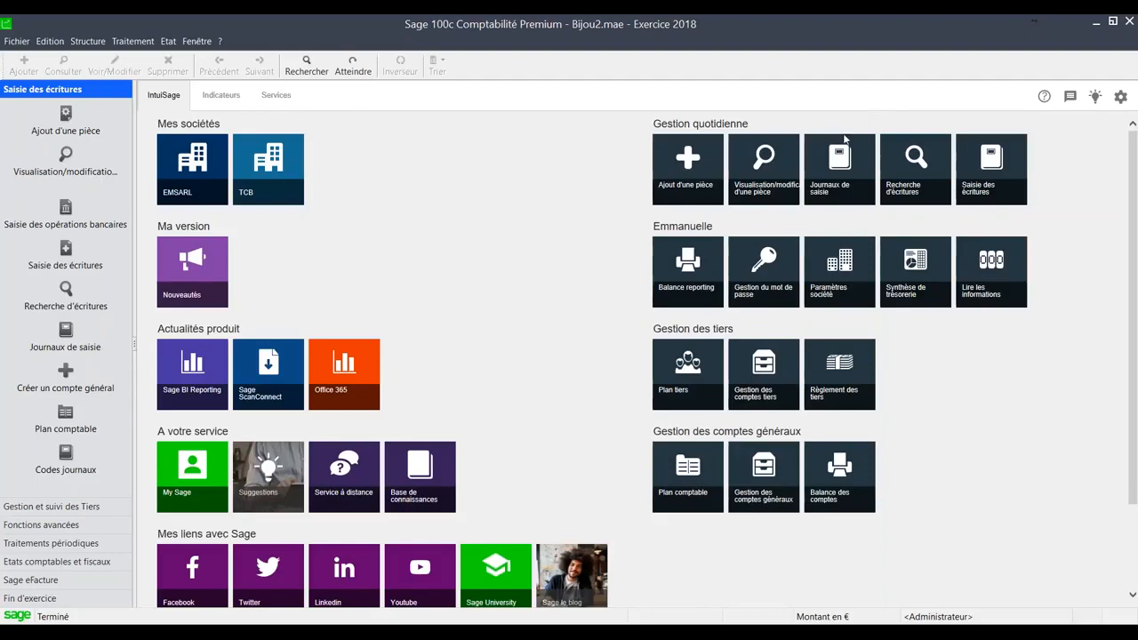
# - Search the general entries for third-party account ZAN with an amount range starting at 200
pyautogui.click(920, 183)
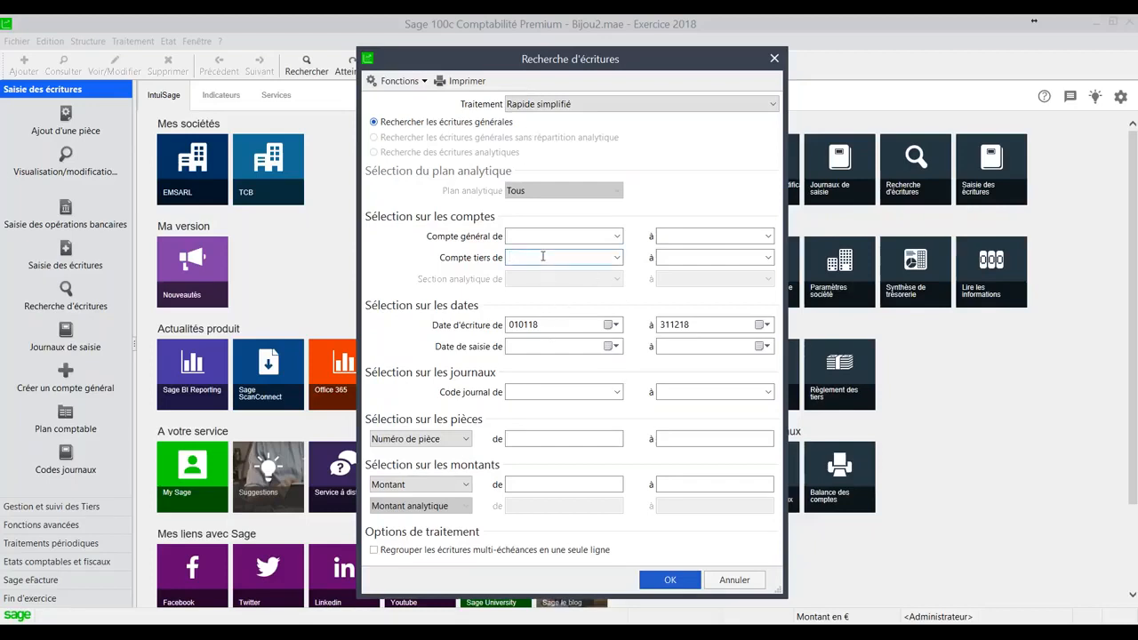
pyautogui.write('ZAN')
pyautogui.press('Tab')
pyautogui.click(674, 258)
pyautogui.write('ZAN')
pyautogui.press('Tab')
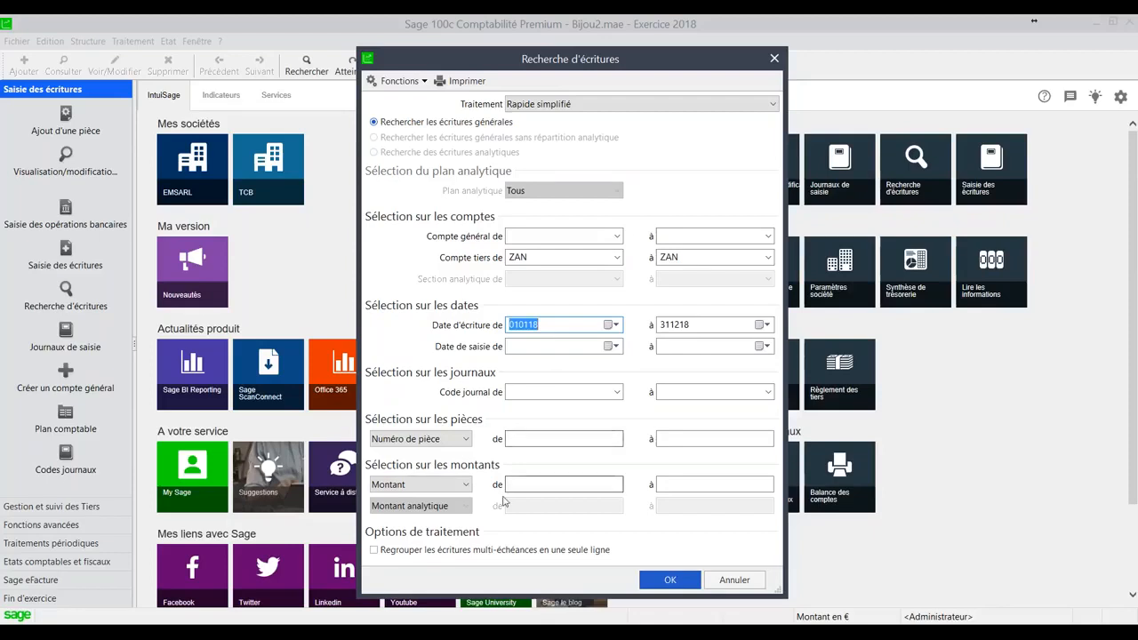
pyautogui.click(564, 486)
pyautogui.write('200')
pyautogui.press('Tab')
pyautogui.write('21')
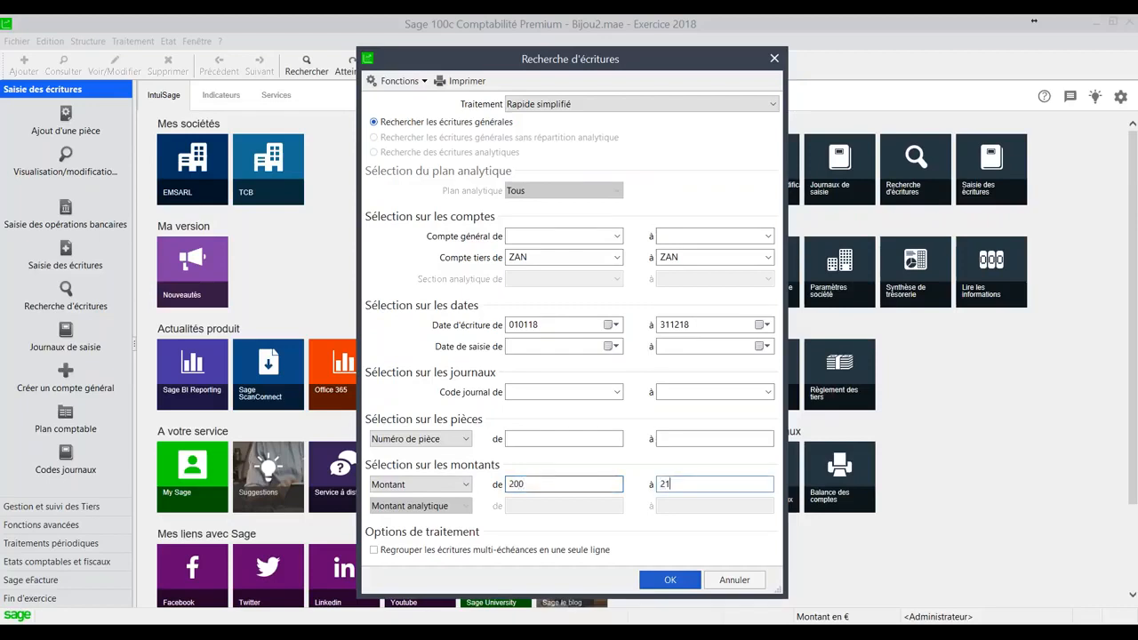
pyautogui.click(670, 580)
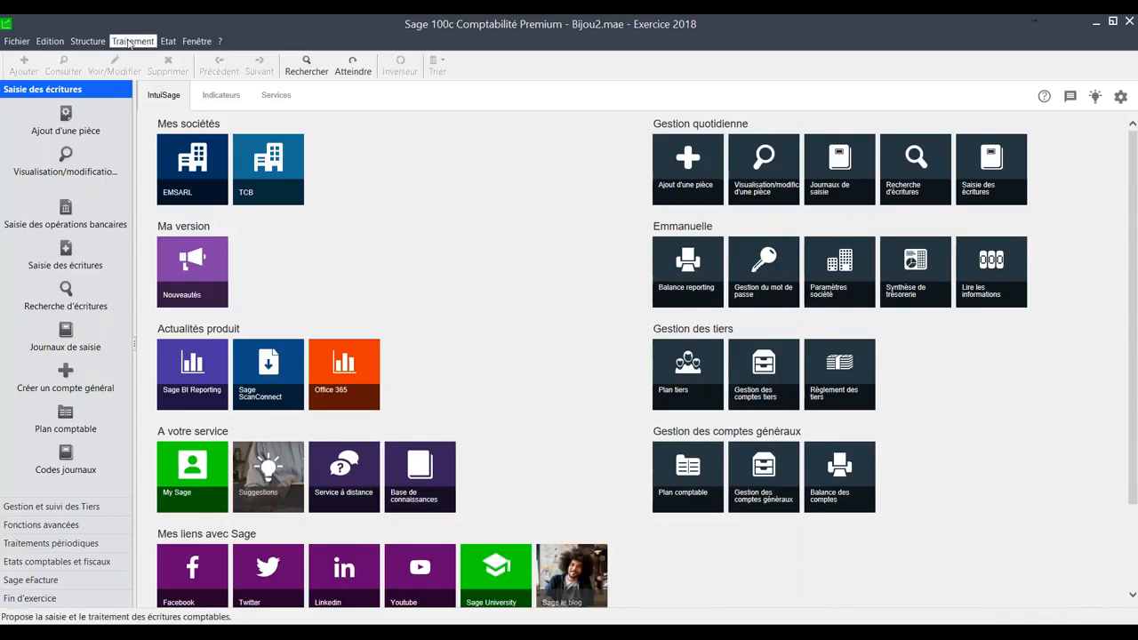
# - Search the general entries for amounts from 200 to 250 without any account criterion
pyautogui.click(928, 184)
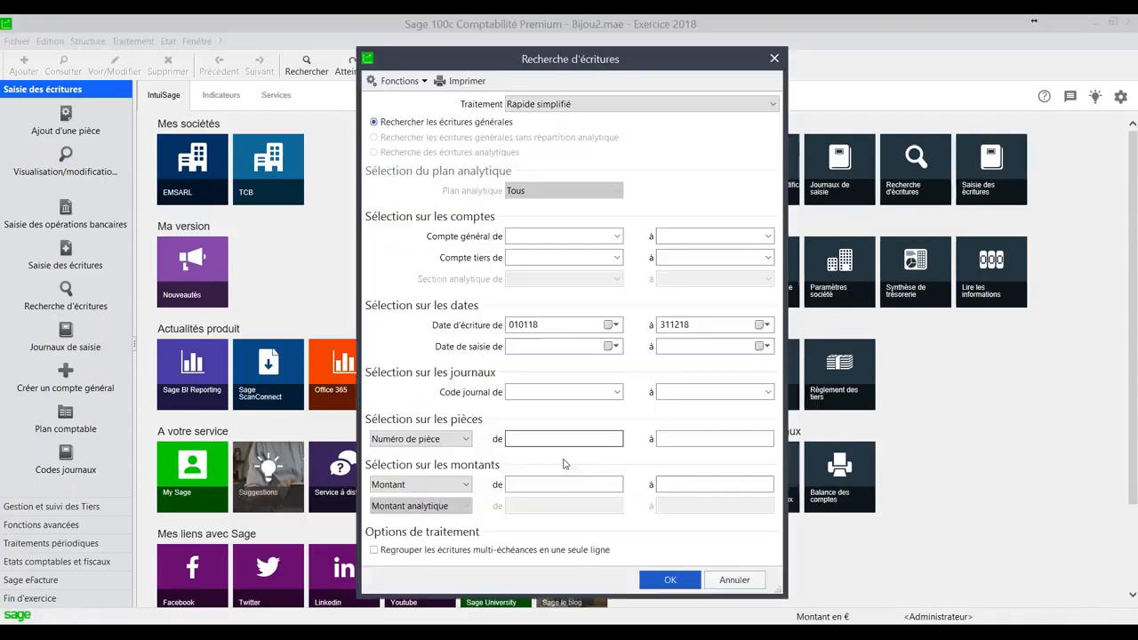
pyautogui.write('200')
pyautogui.press('Tab')
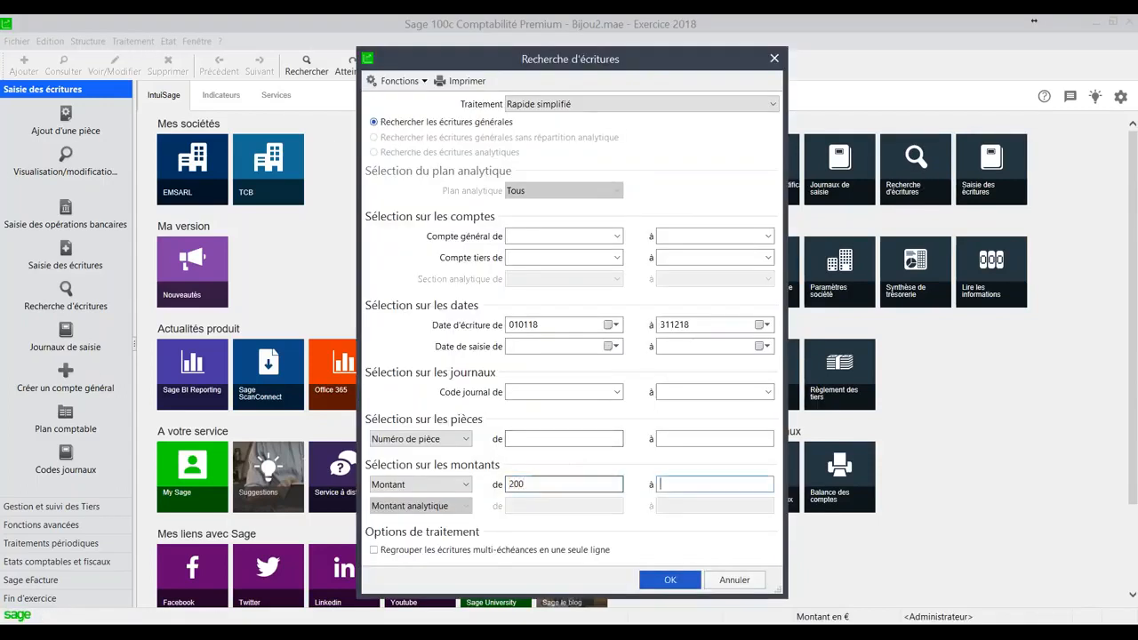
pyautogui.write('250')
pyautogui.click(669, 581)
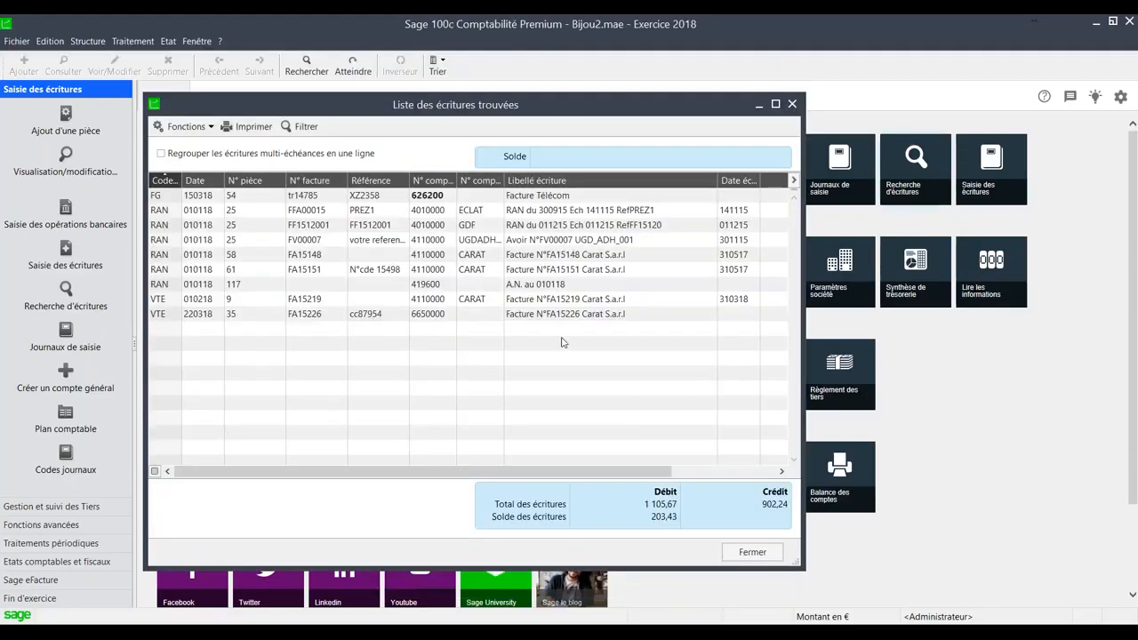
# - Widen the list of found entries, adjust the third-party account and entry label columns so the amounts show, and close the list
pyautogui.moveTo(804, 382); pyautogui.dragTo(1021, 380)
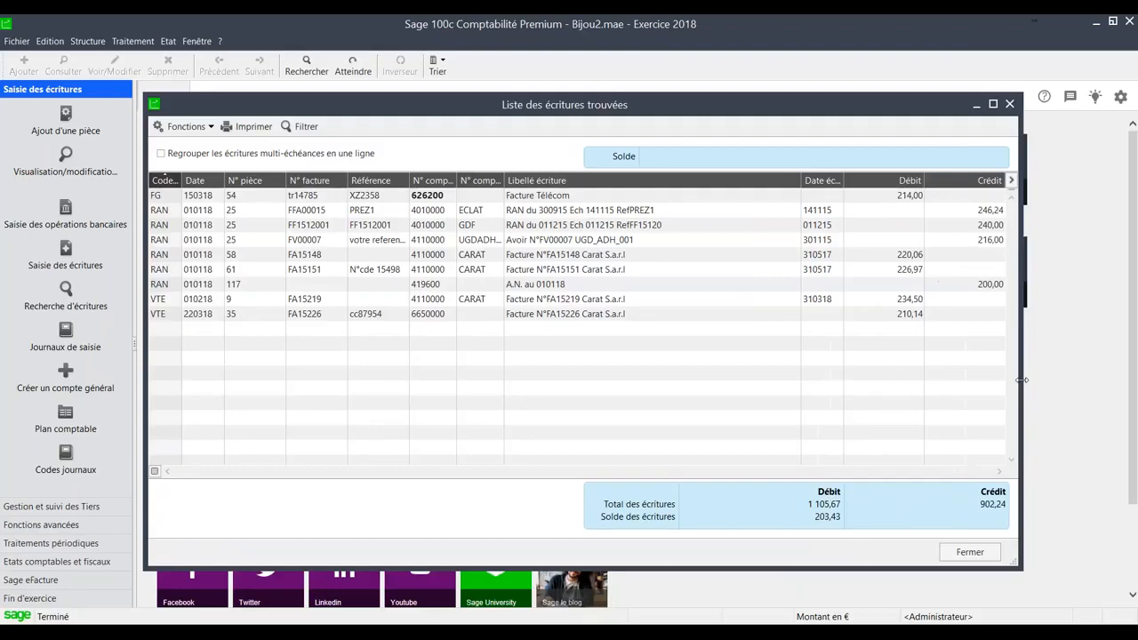
pyautogui.doubleClick(503, 178)
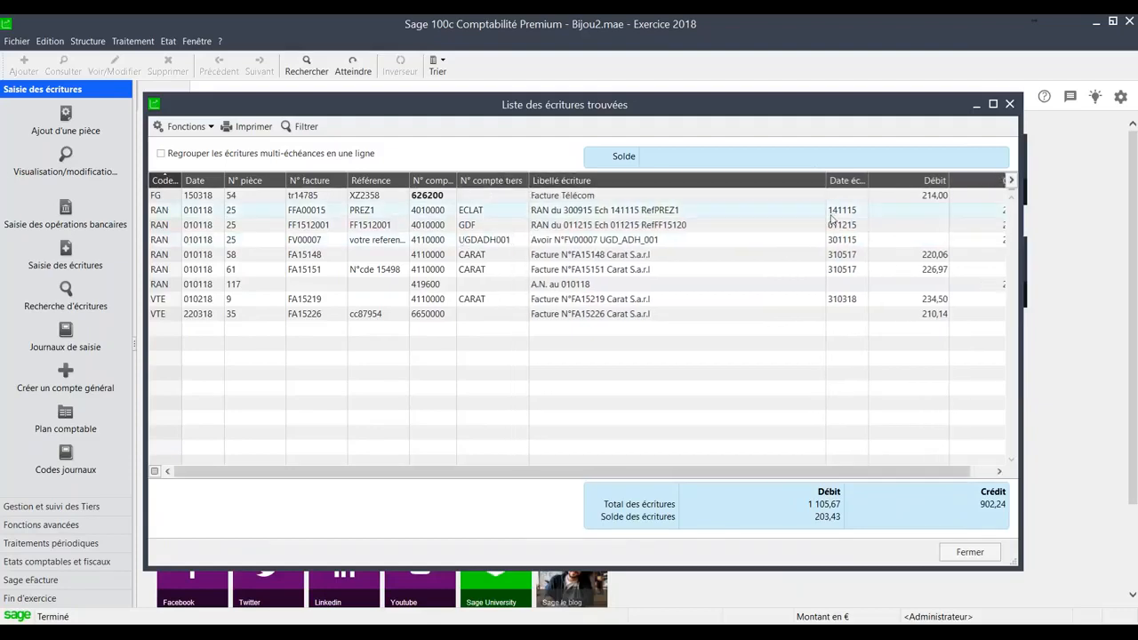
pyautogui.moveTo(826, 181); pyautogui.dragTo(801, 181)
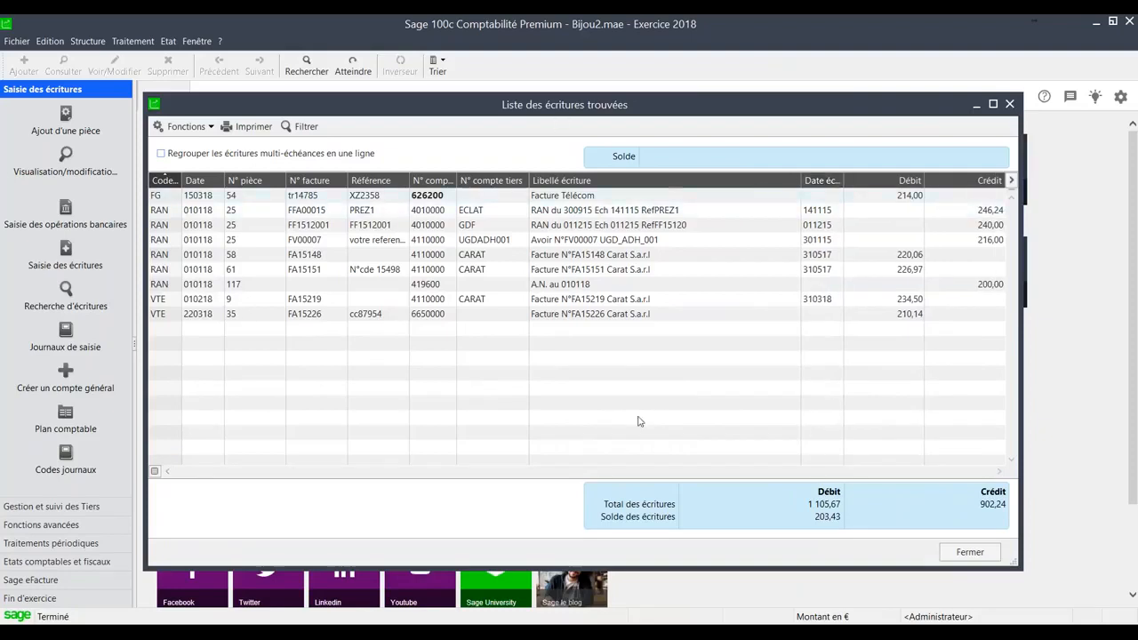
pyautogui.click(970, 553)
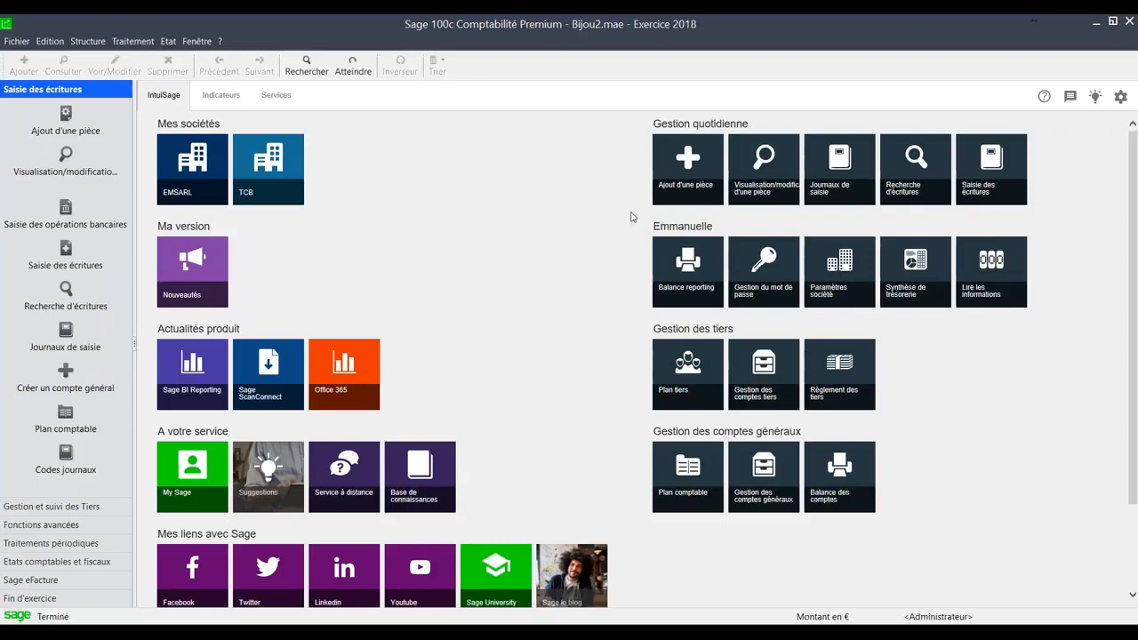
# - Open automatic bank reconciliation for the BEU1 account of the BEU journal and maximize its window
pyautogui.click(132, 42)
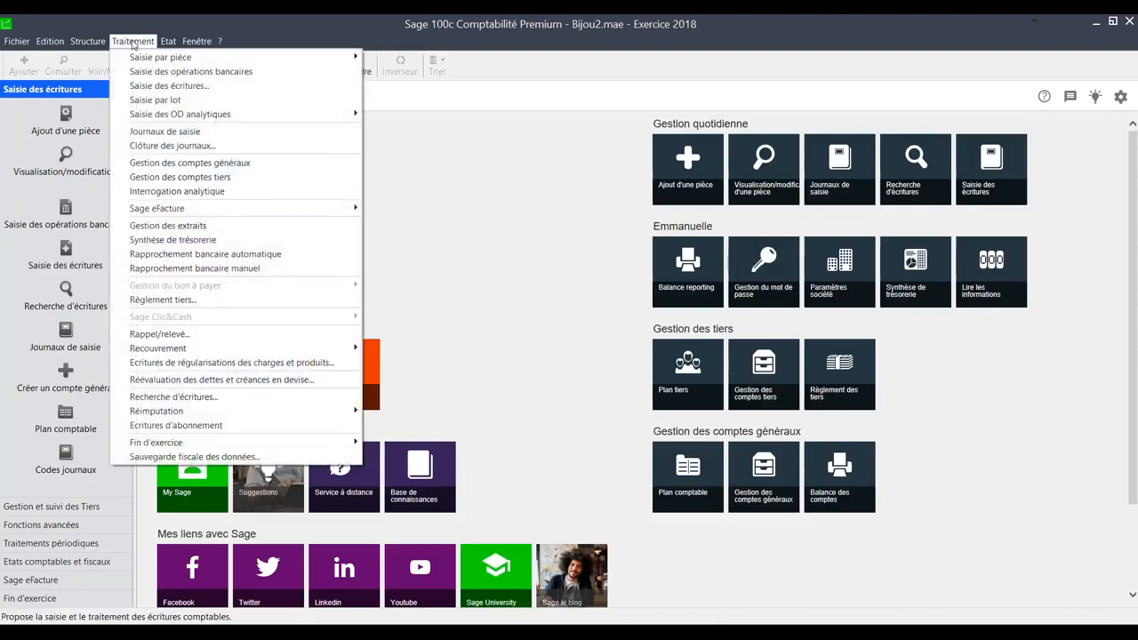
pyautogui.click(169, 255)
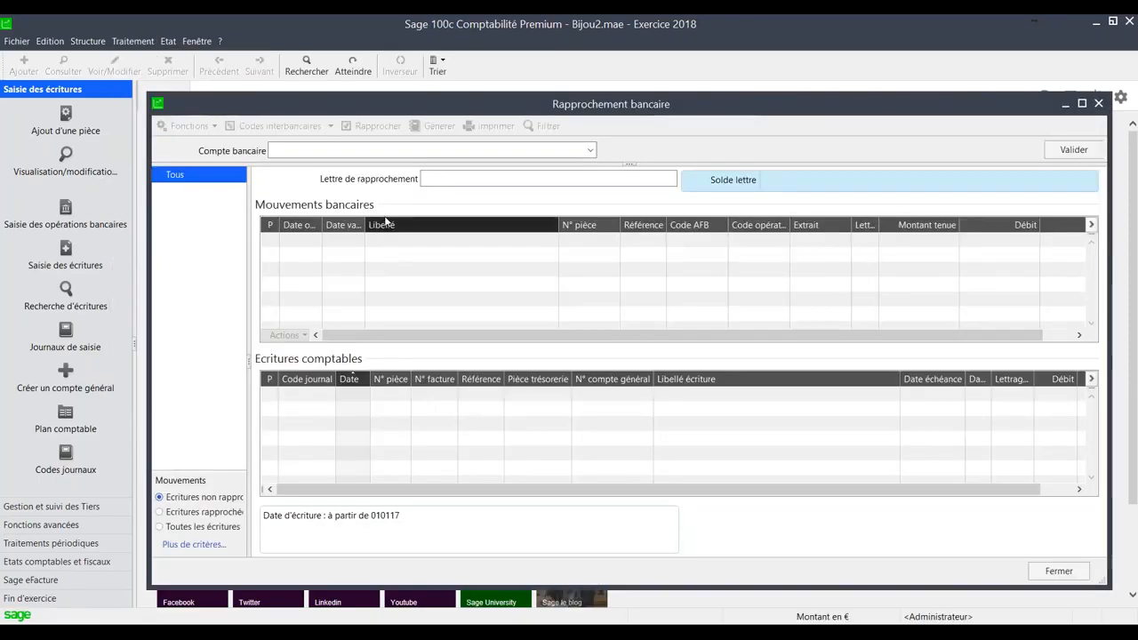
pyautogui.click(589, 150)
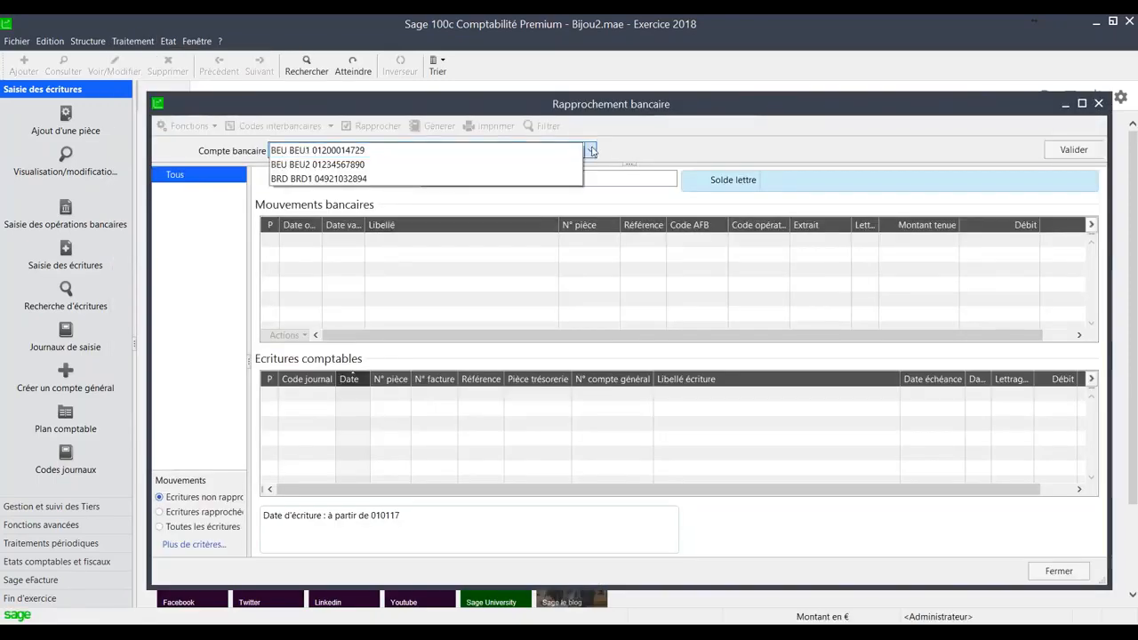
pyautogui.click(556, 152)
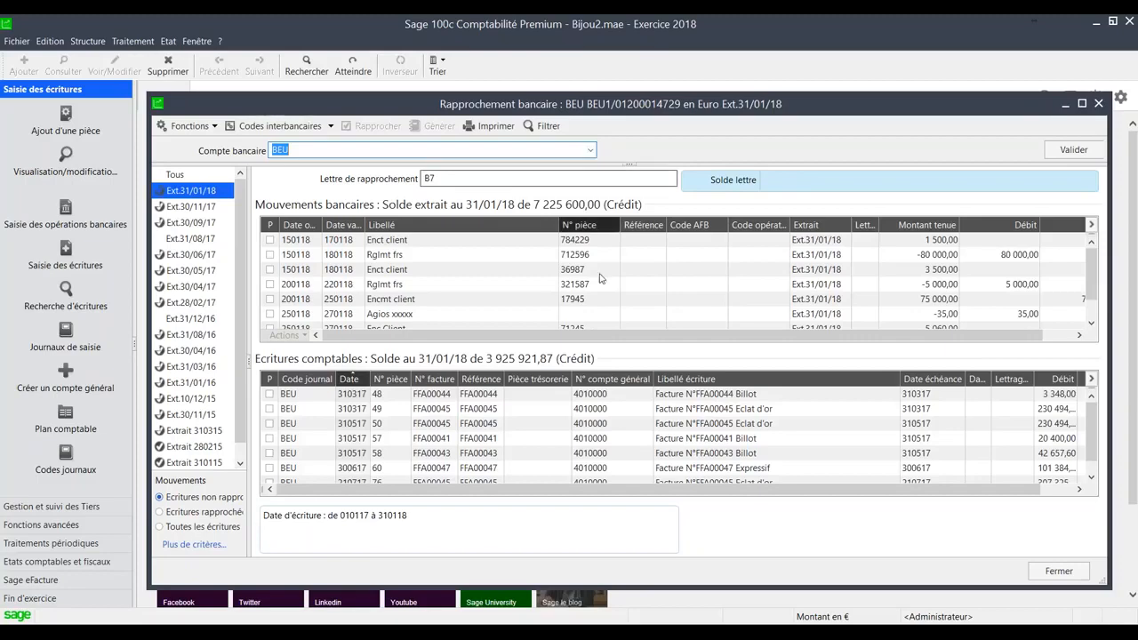
pyautogui.click(1081, 103)
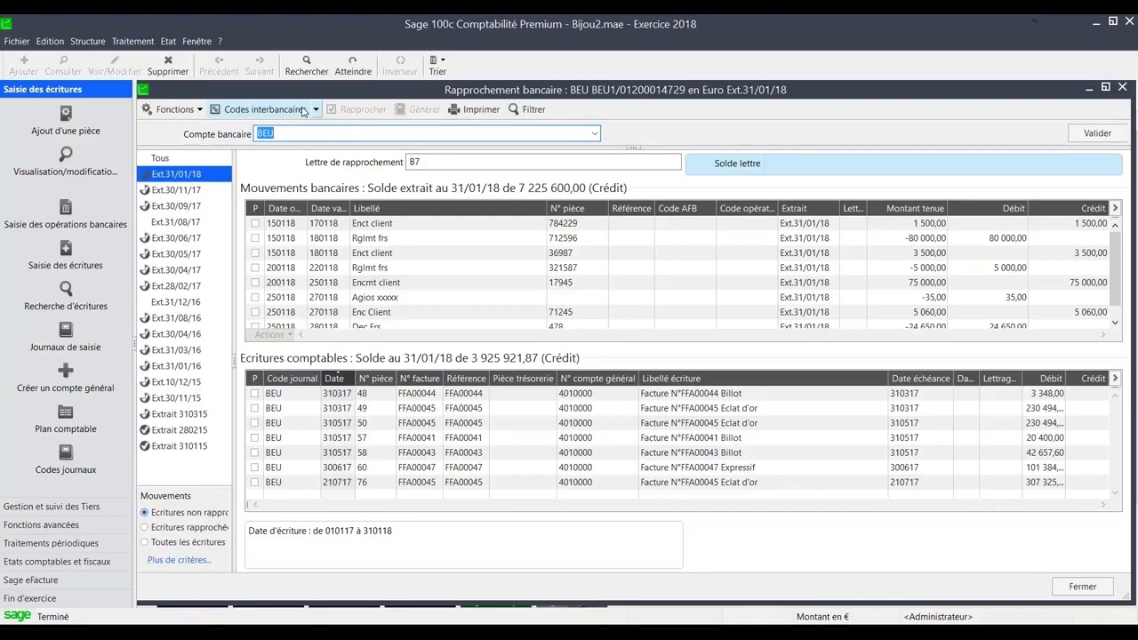
# - Try selecting the first two bank movements for reconciliation with the piece 57 and 58 entries, and clear the selection
pyautogui.click(255, 223)
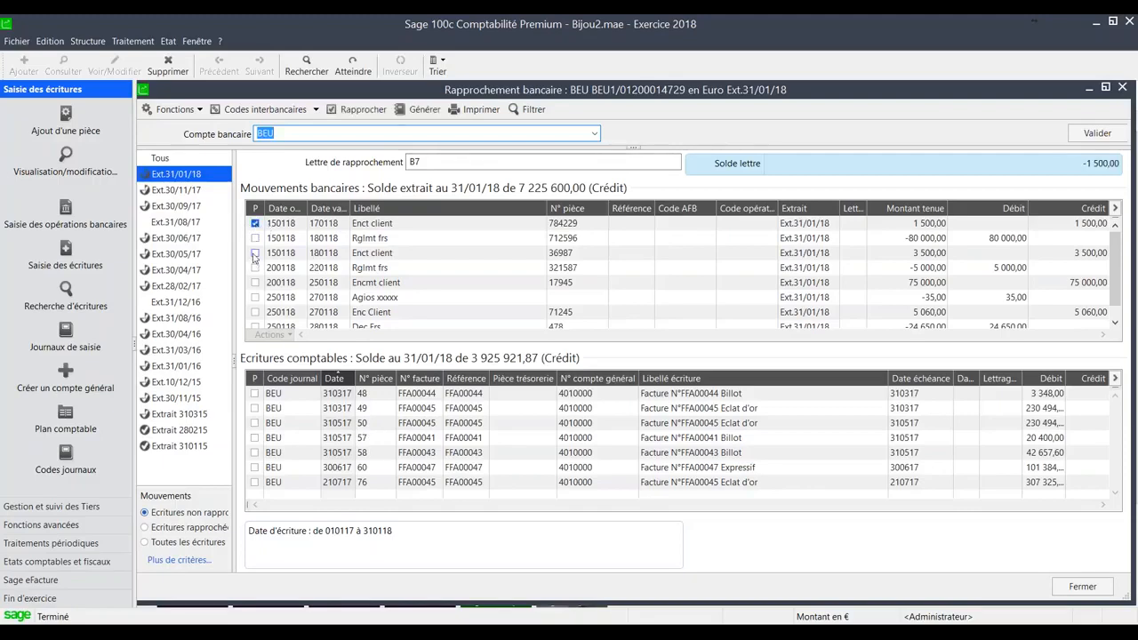
pyautogui.click(256, 239)
pyautogui.click(255, 437)
pyautogui.click(256, 452)
pyautogui.click(255, 452)
pyautogui.click(255, 437)
pyautogui.click(255, 237)
pyautogui.click(255, 224)
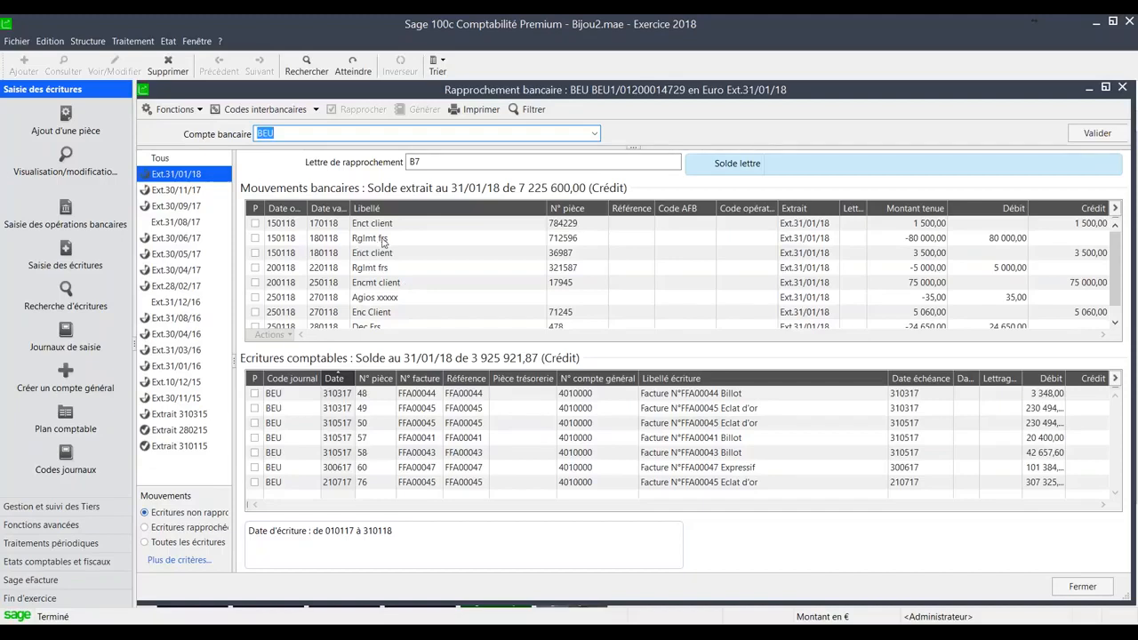
# - Generate the balancing accounting entry for the Agios xxxxx bank movement using the Agios bancaires entry template
pyautogui.click(256, 298)
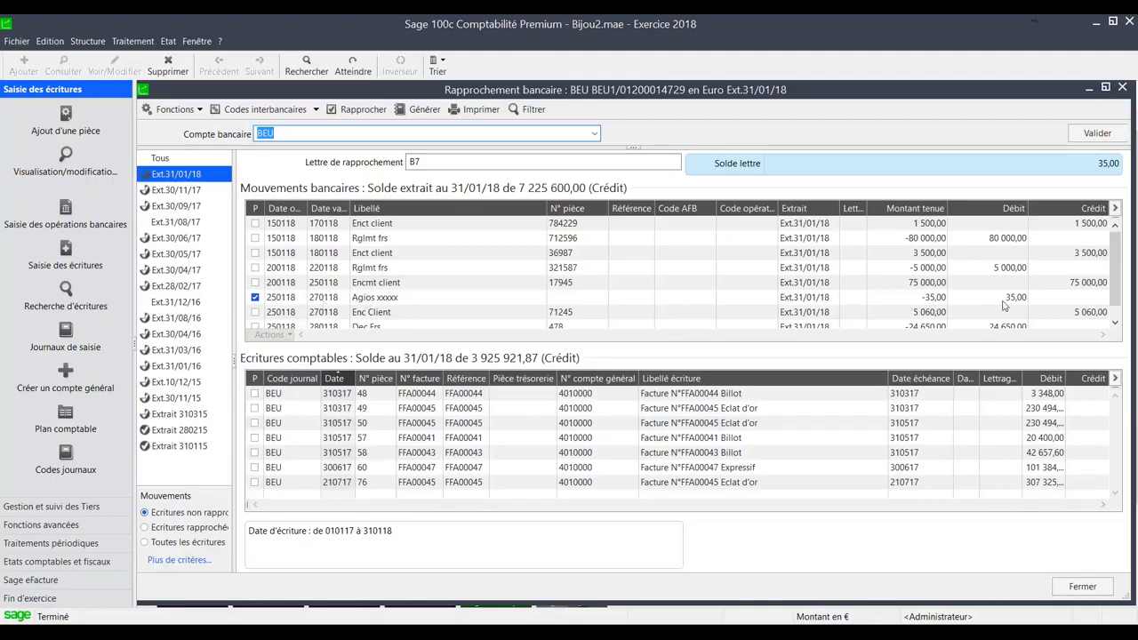
pyautogui.click(418, 110)
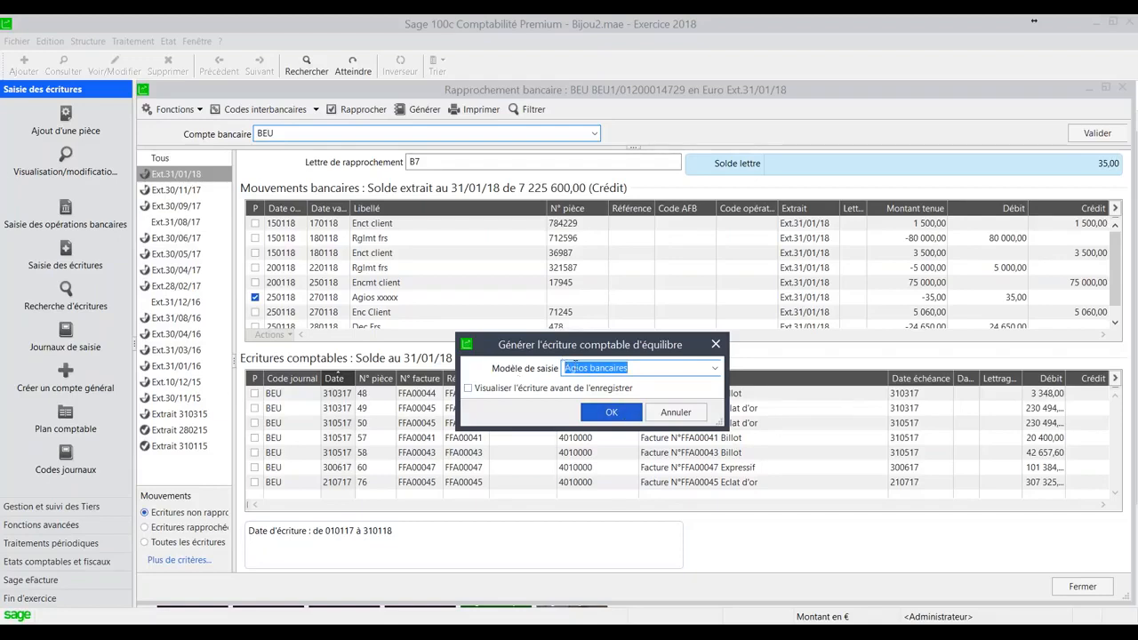
pyautogui.click(611, 414)
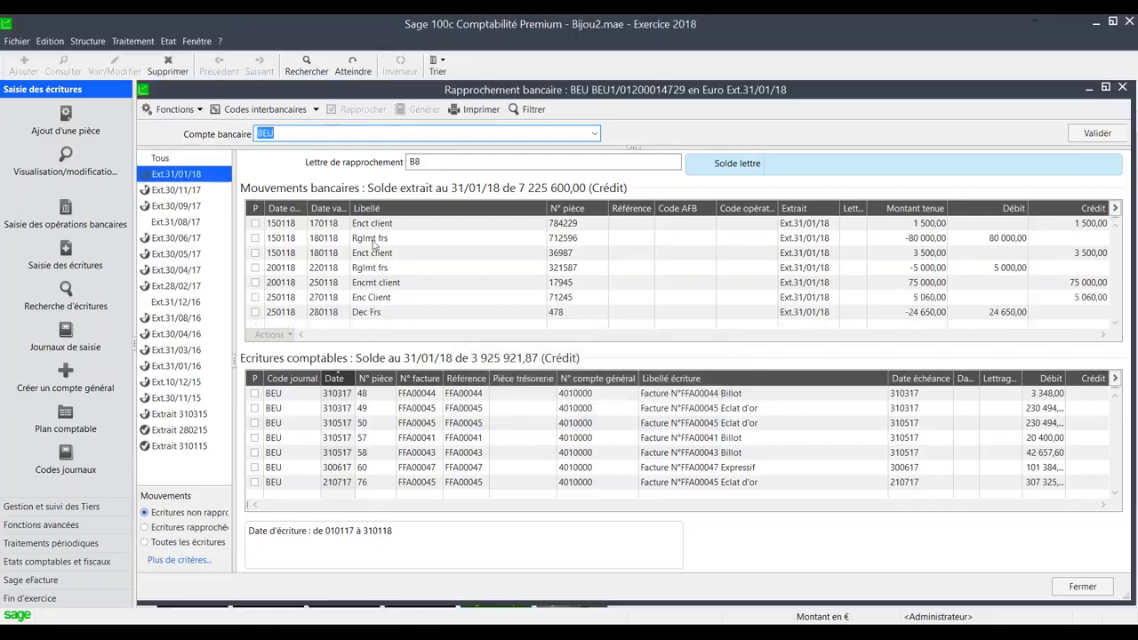
# - Review the reconciled movements, look through the 30/09/17, 310115 and 31/08/17 bank statements, and close the reconciliation
pyautogui.click(194, 528)
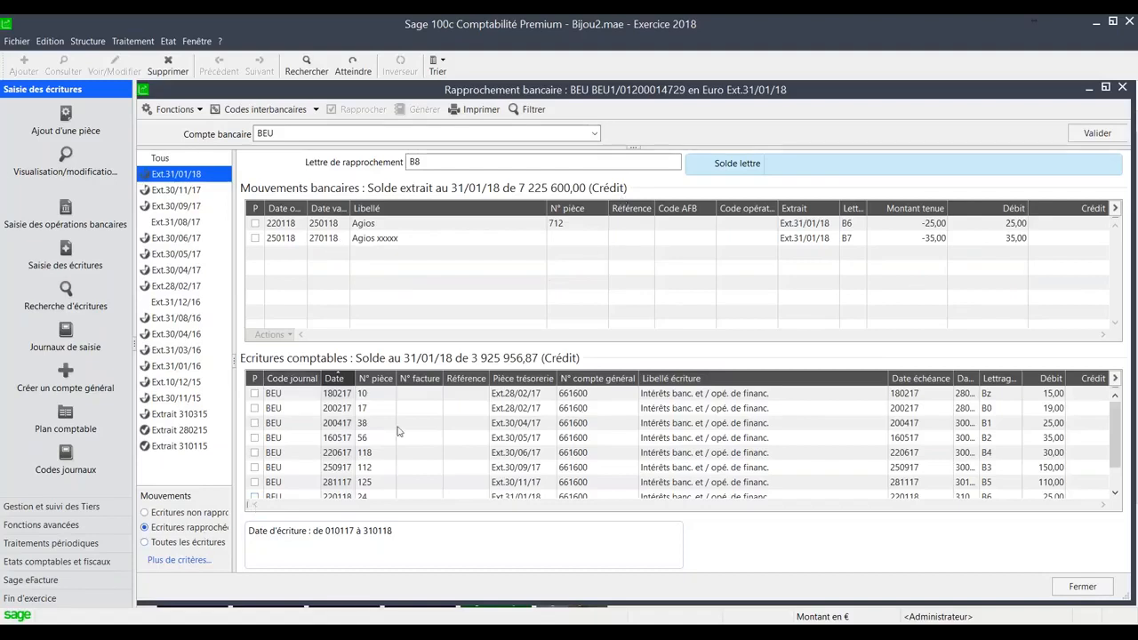
pyautogui.click(211, 513)
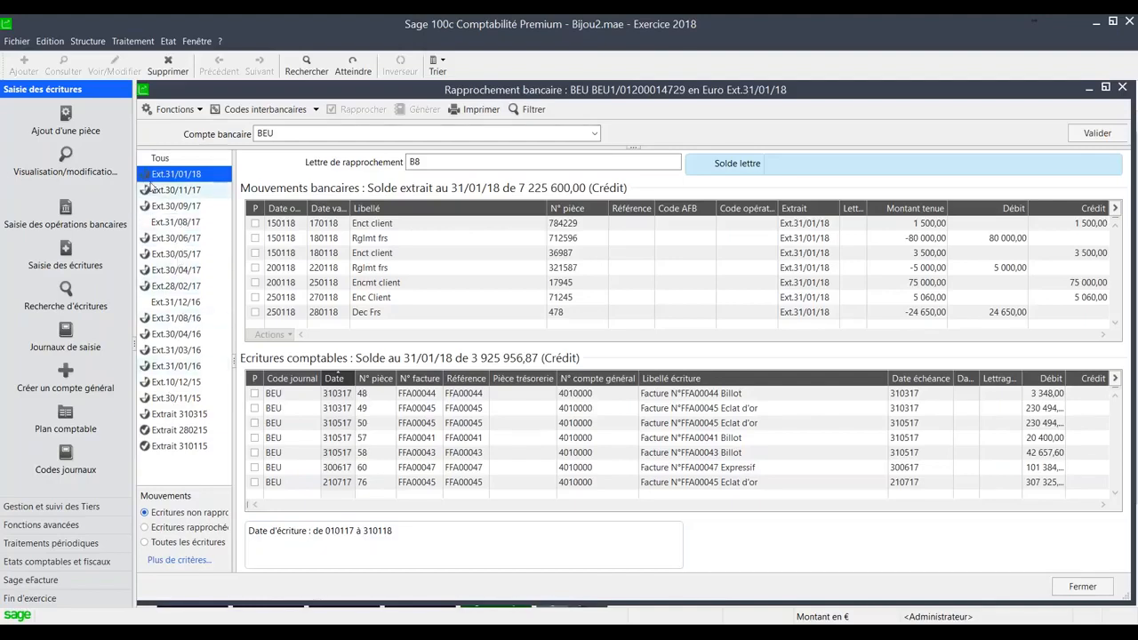
pyautogui.click(162, 224)
pyautogui.click(189, 207)
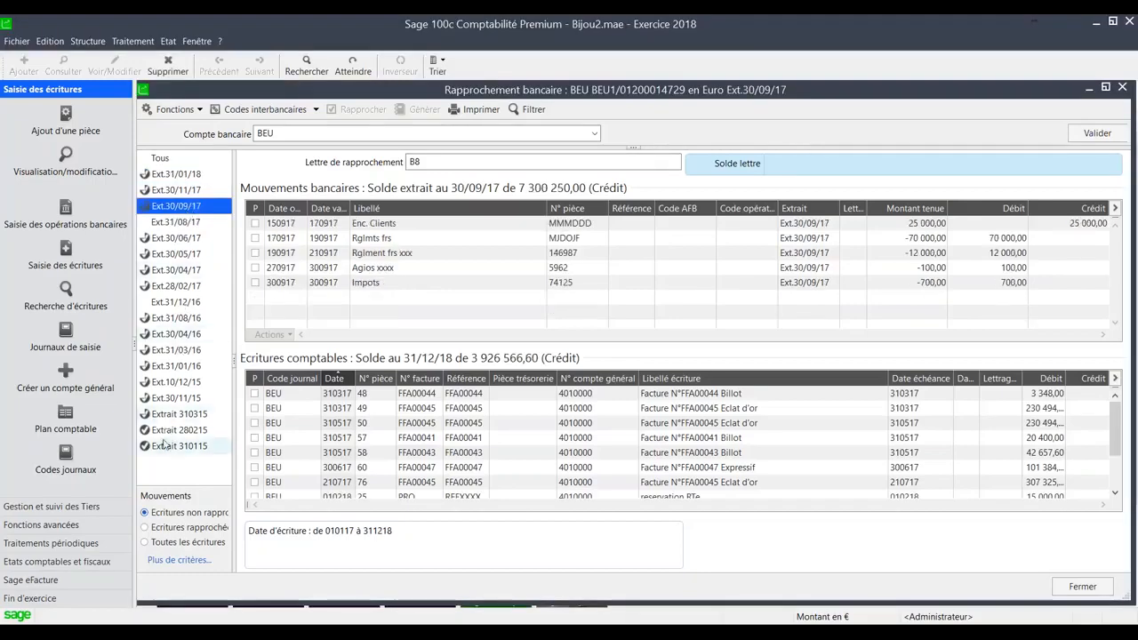
pyautogui.click(193, 449)
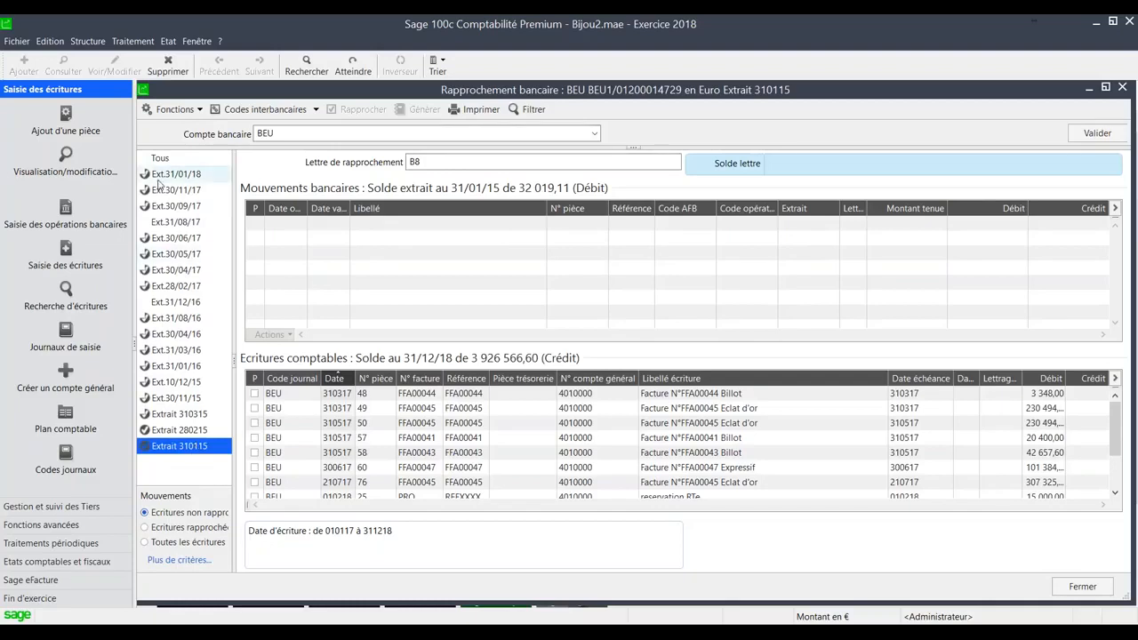
pyautogui.click(175, 223)
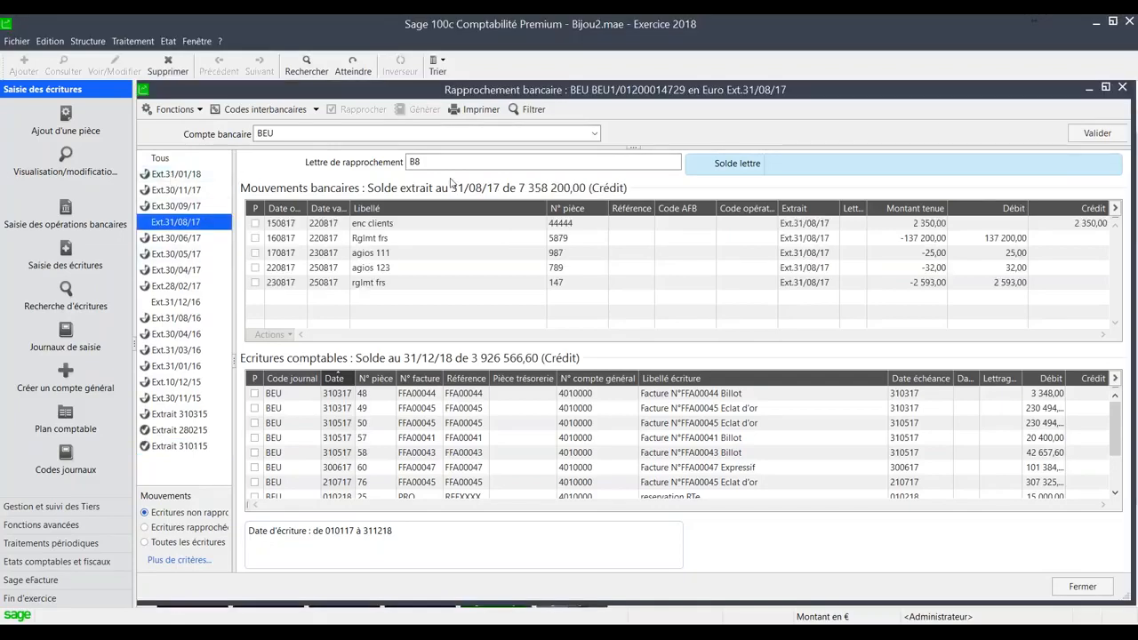
pyautogui.press('Escape')
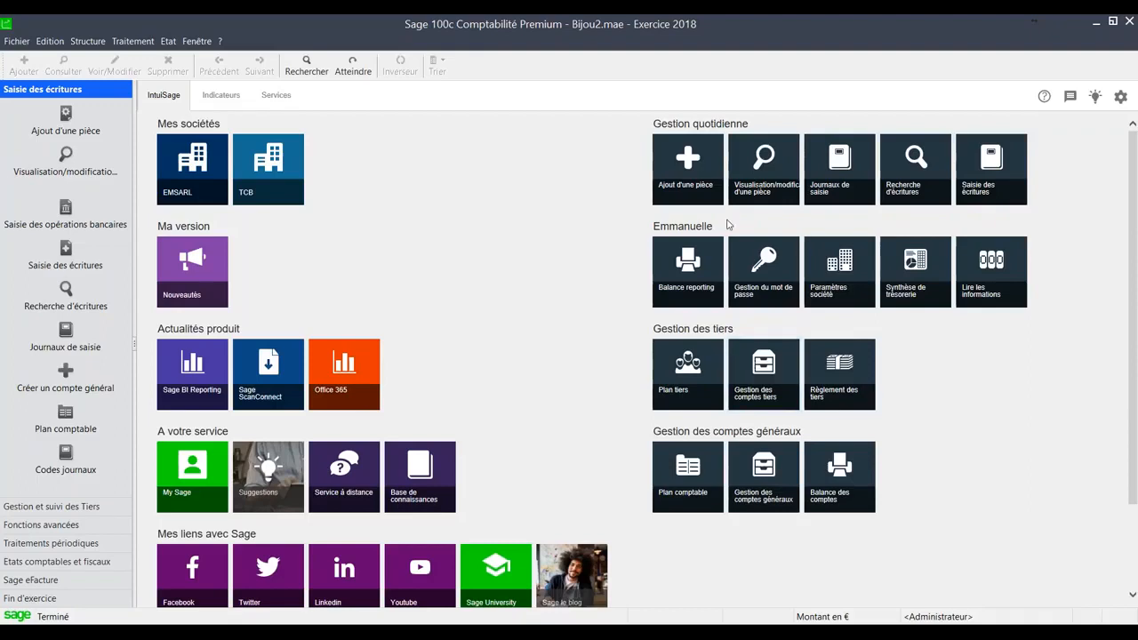
# - Preview the Balance des comptes for 010118 to 311218 without a cover page, enlarge the preview and close it
pyautogui.click(832, 467)
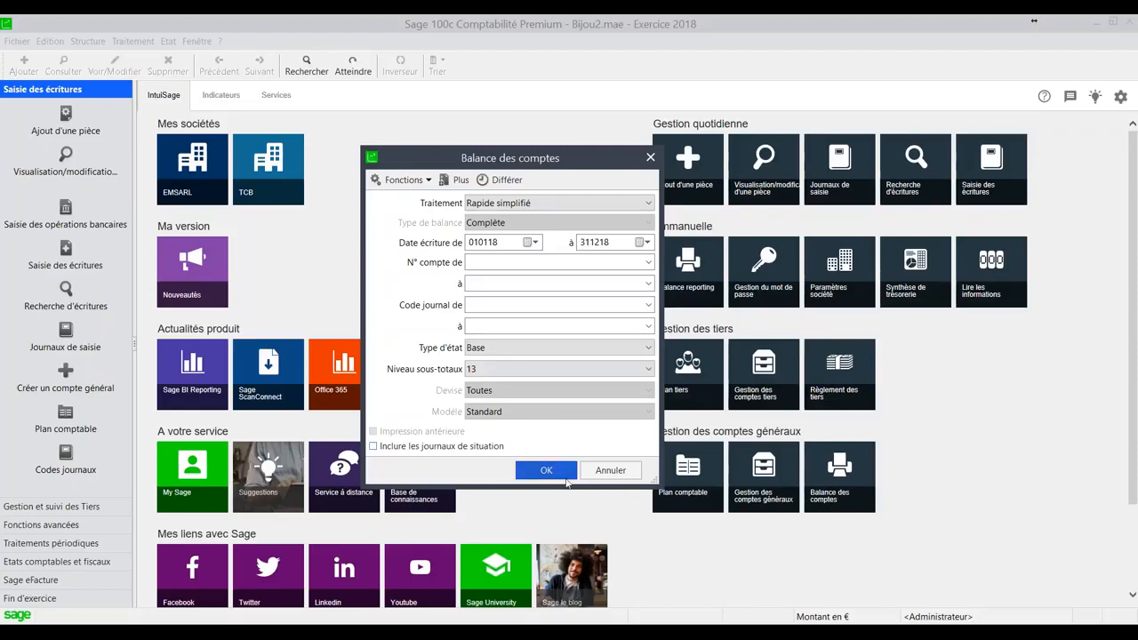
pyautogui.click(566, 480)
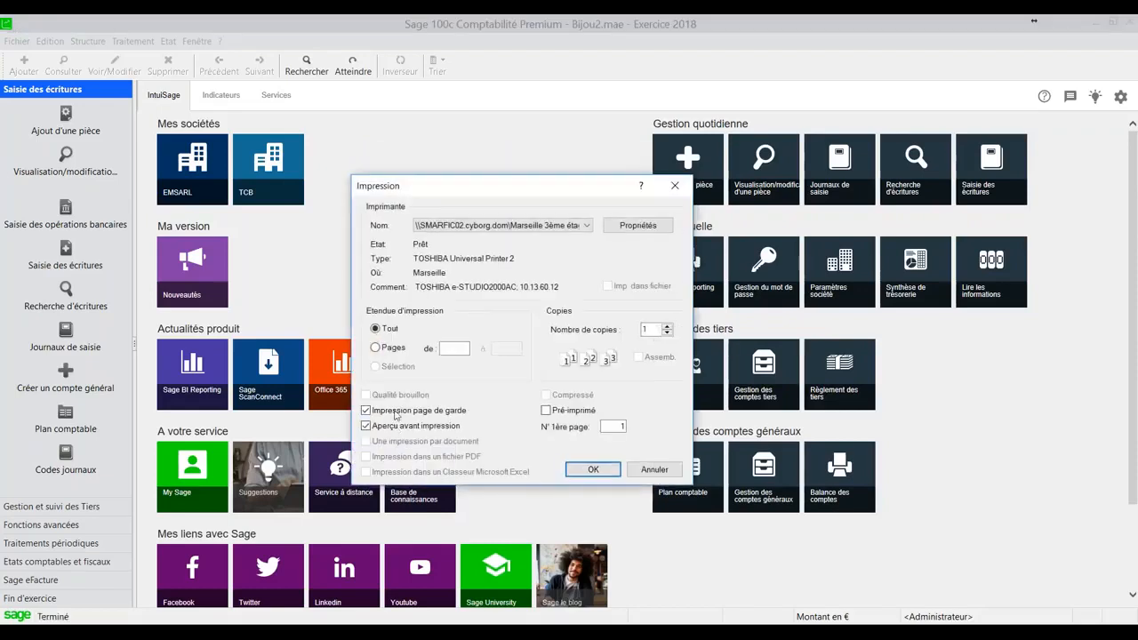
pyautogui.click(386, 415)
pyautogui.click(591, 470)
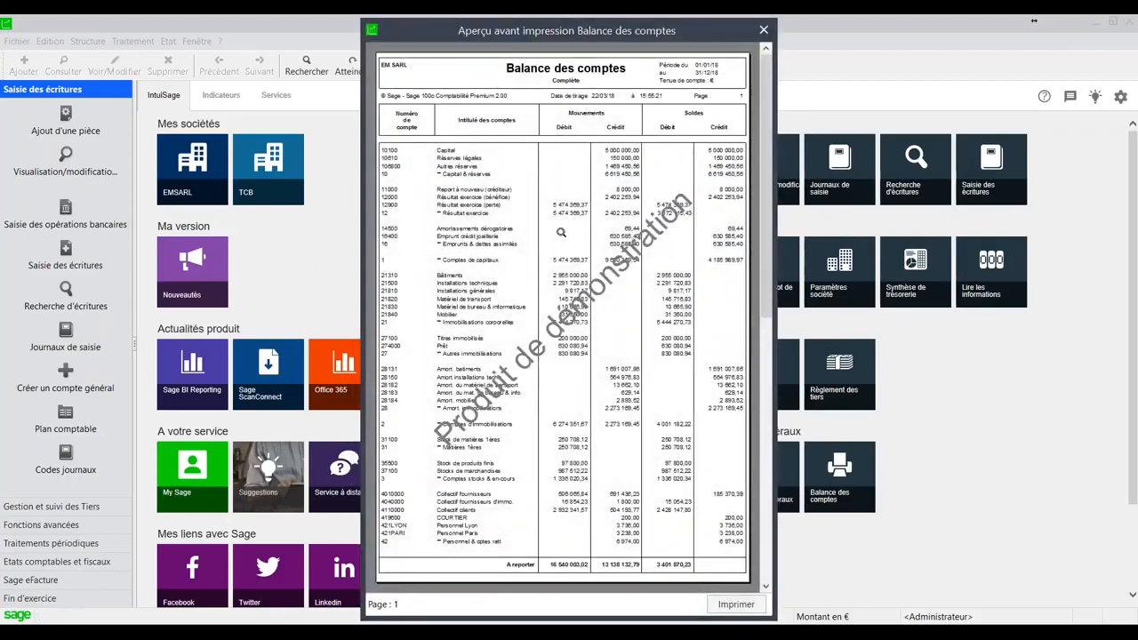
pyautogui.click(535, 171)
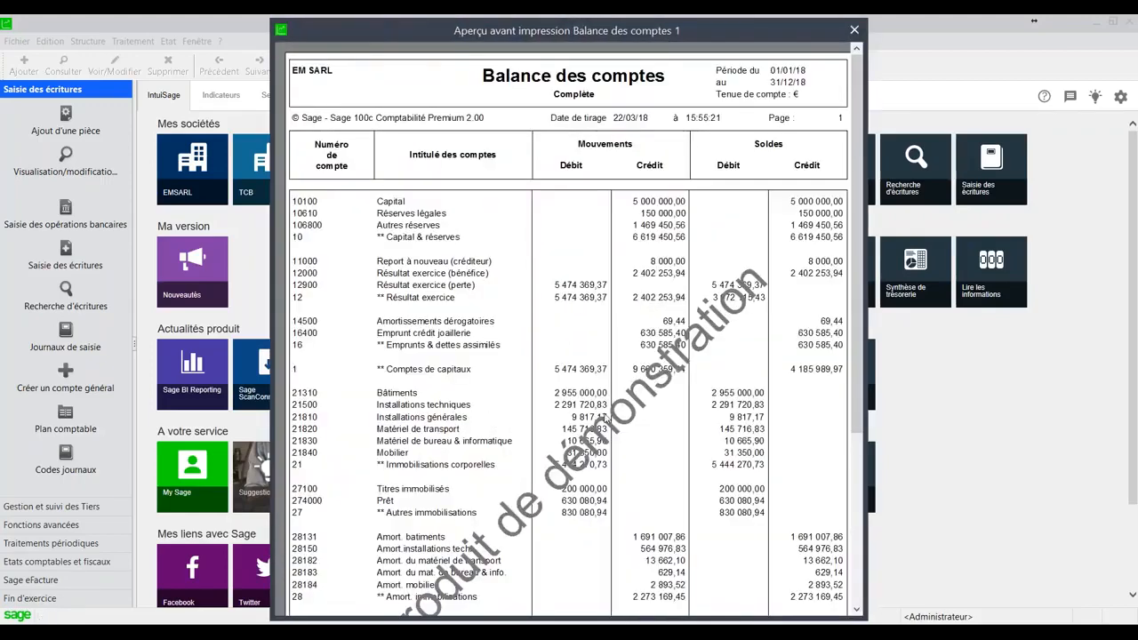
pyautogui.press('Escape')
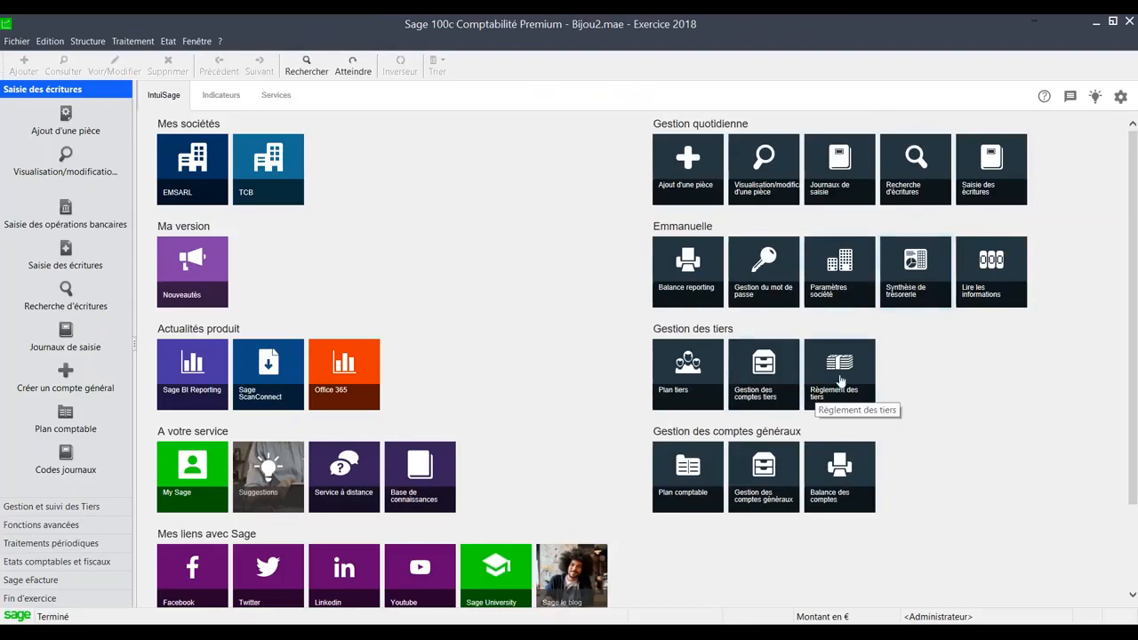
# - Preview the Rapport des délais de paiement for clients, covering the period 01/01/18 to 22/03/18
pyautogui.click(168, 41)
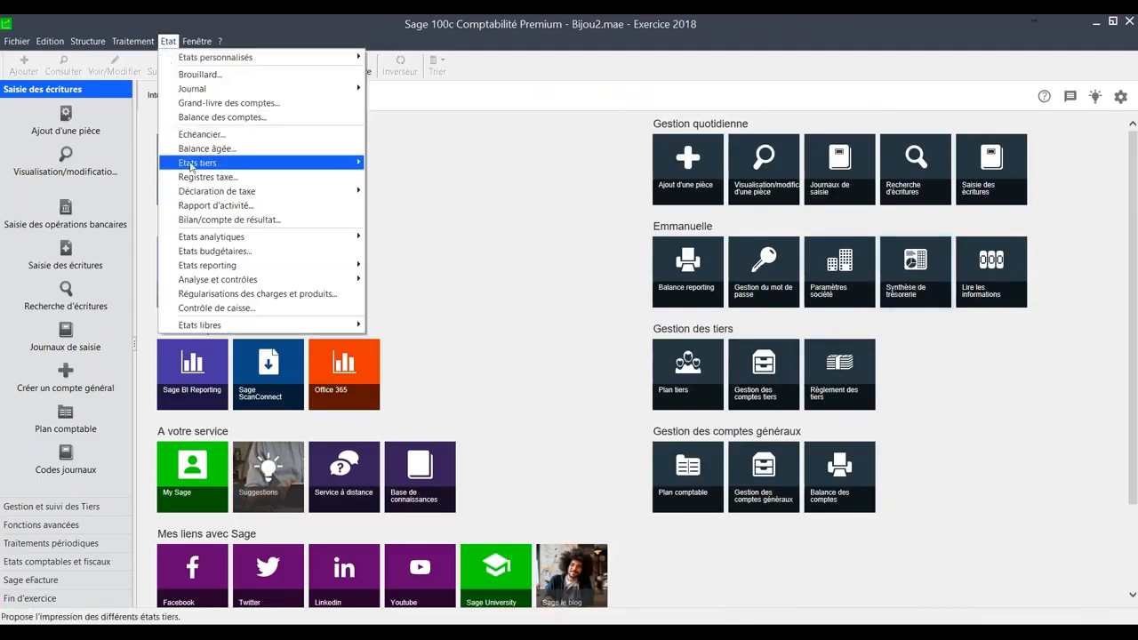
pyautogui.moveTo(191, 165)
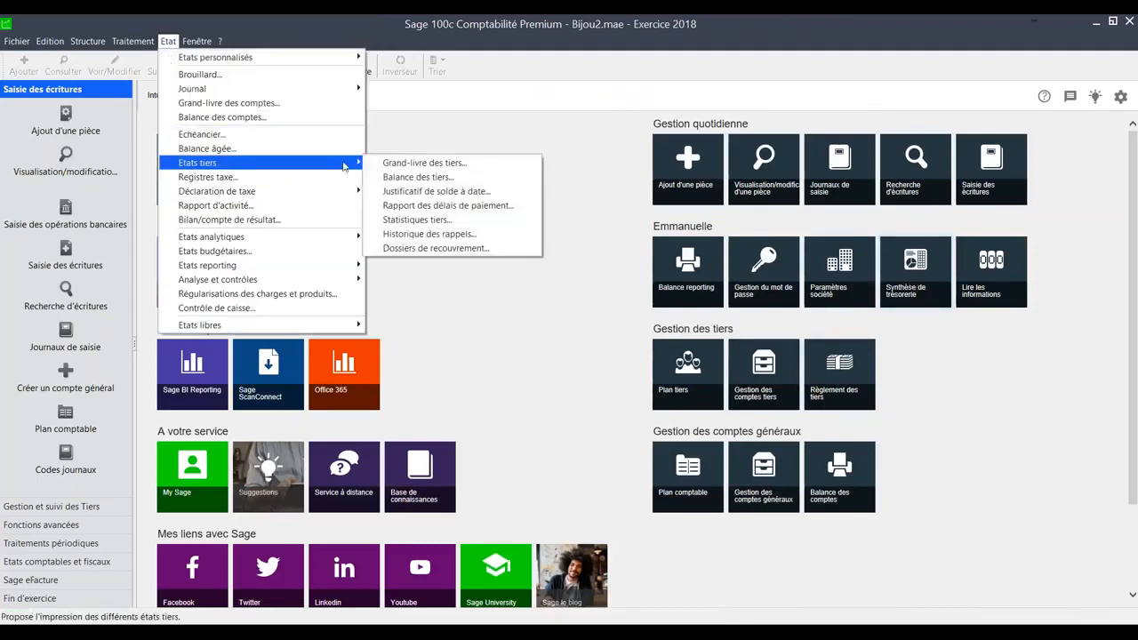
pyautogui.click(457, 208)
pyautogui.click(500, 383)
pyautogui.press('Tab')
pyautogui.press('Tab')
pyautogui.click(586, 417)
pyautogui.click(601, 471)
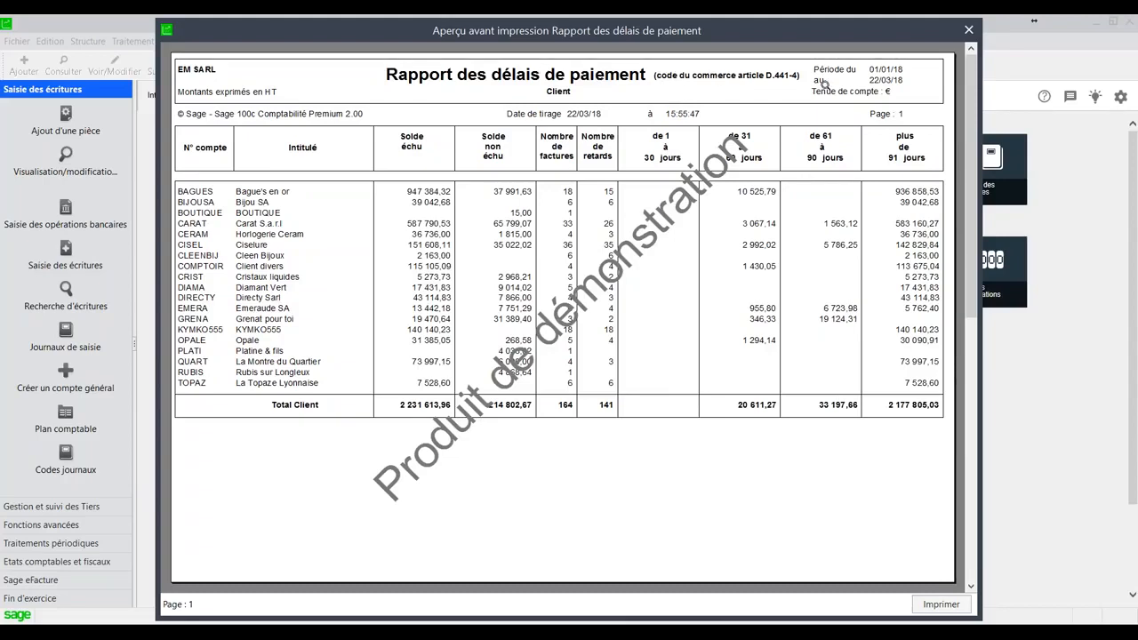
# - Close the payment-delay report, preview the Standard Balance analytique for the Activité plan from 010118 to 311218, and close it
pyautogui.click(969, 29)
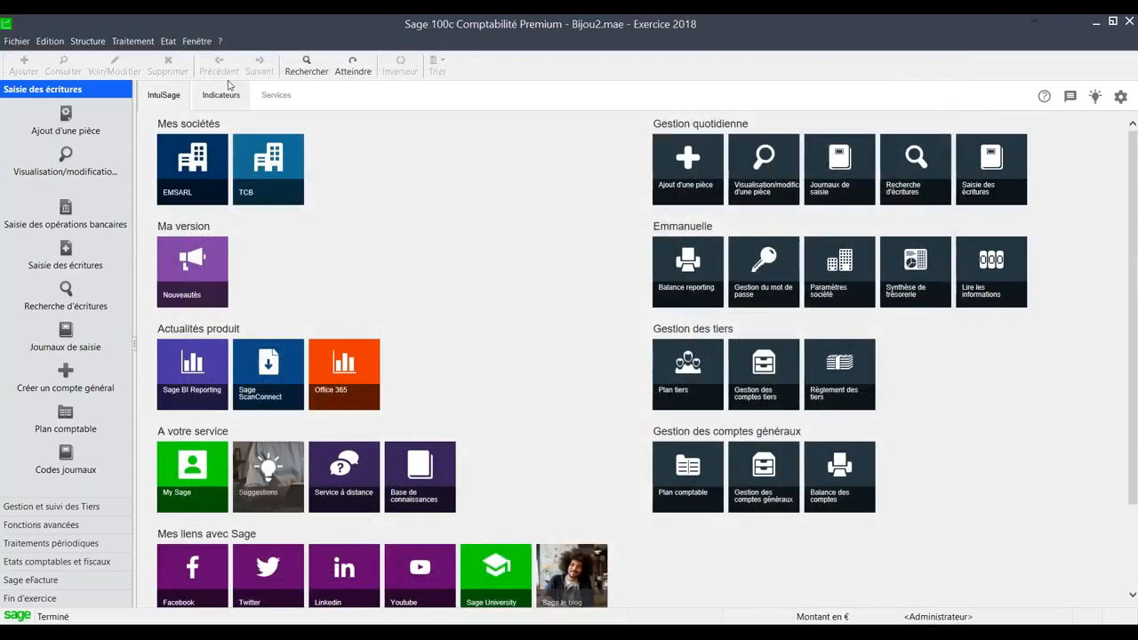
pyautogui.click(168, 40)
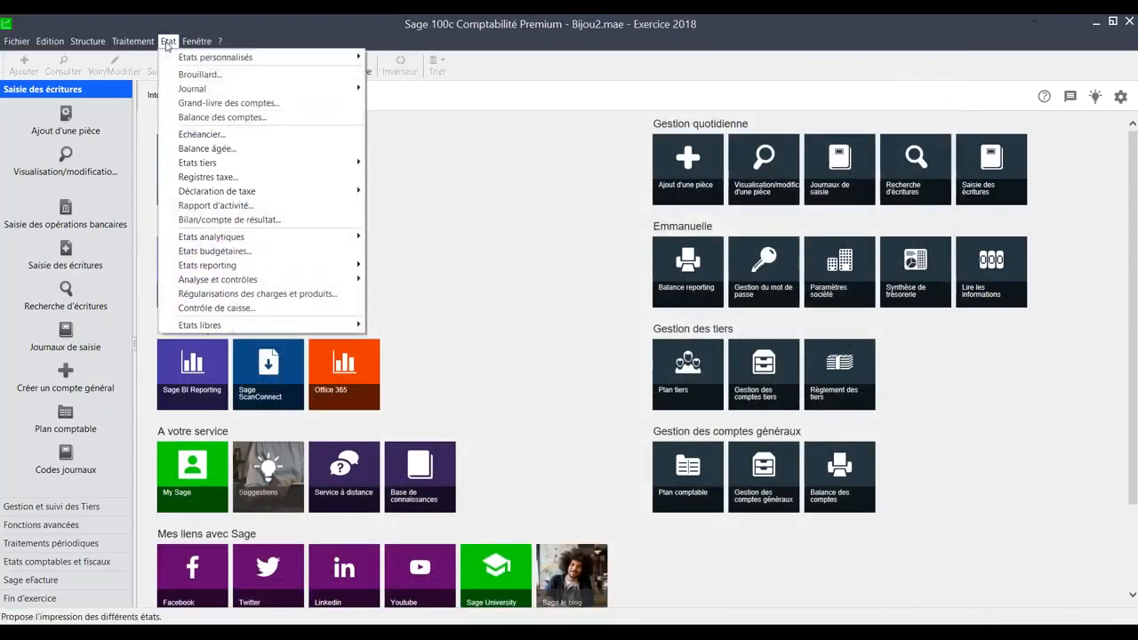
pyautogui.moveTo(205, 238)
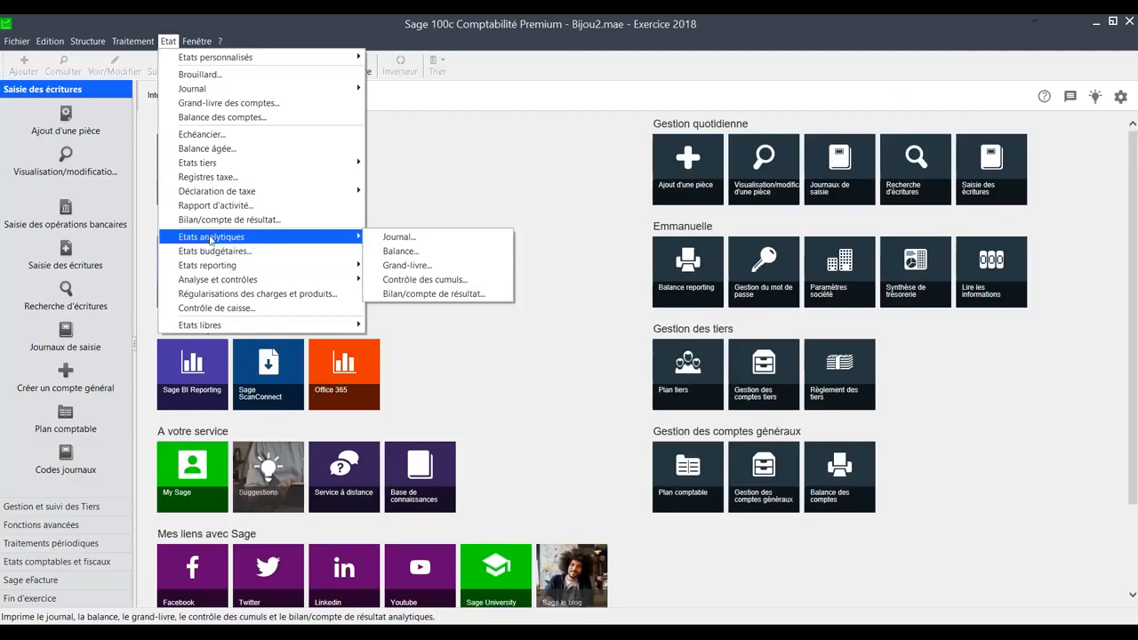
pyautogui.click(489, 252)
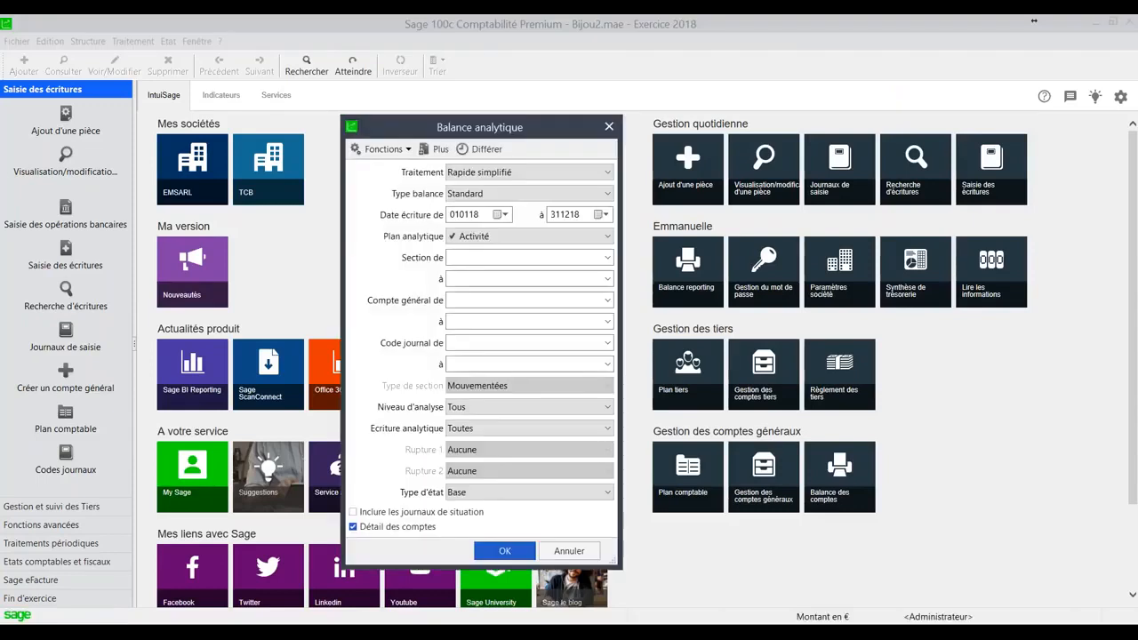
pyautogui.click(476, 238)
pyautogui.click(476, 239)
pyautogui.click(504, 550)
pyautogui.click(578, 469)
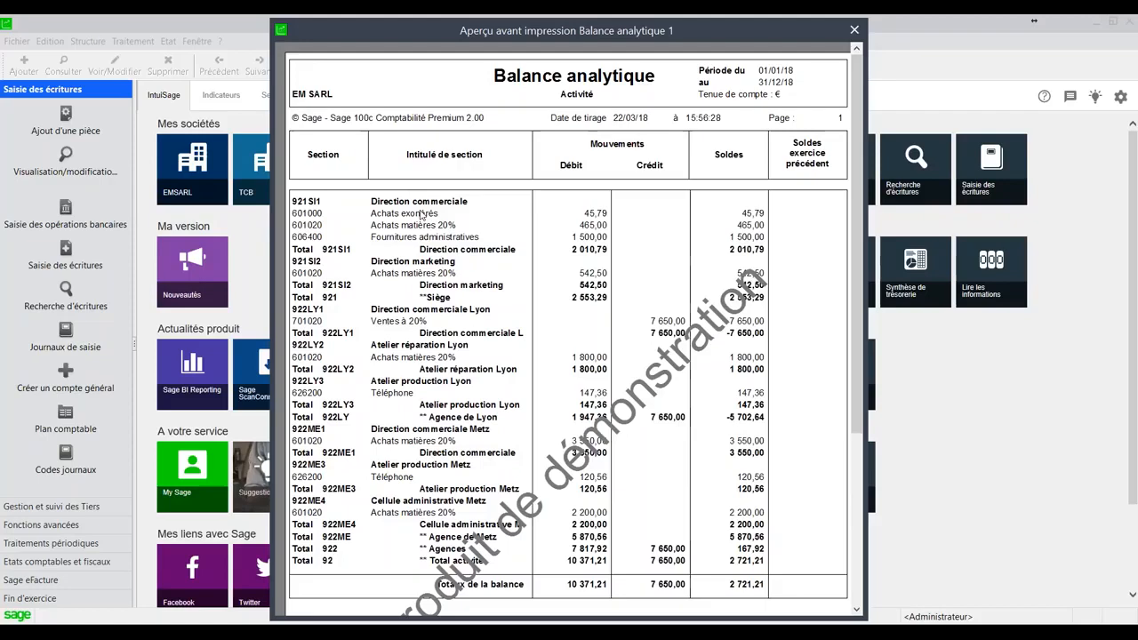
pyautogui.press('Escape')
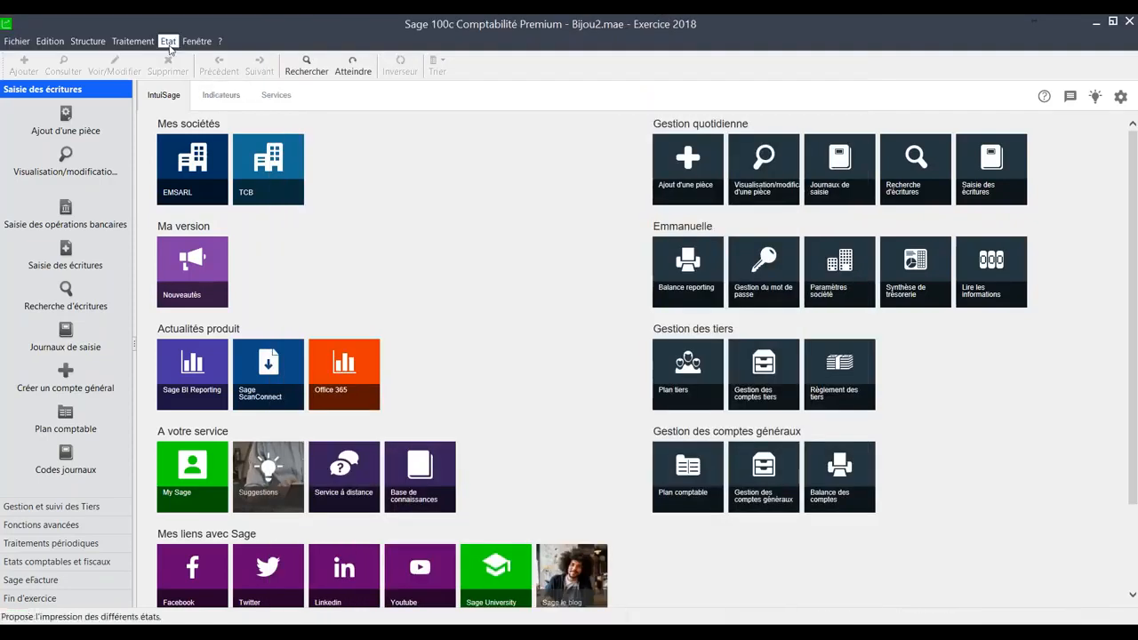
# - Preview the Balance analytique with balance type Inversée for the Activité plan from 010118 to 311218, and close it
pyautogui.click(168, 41)
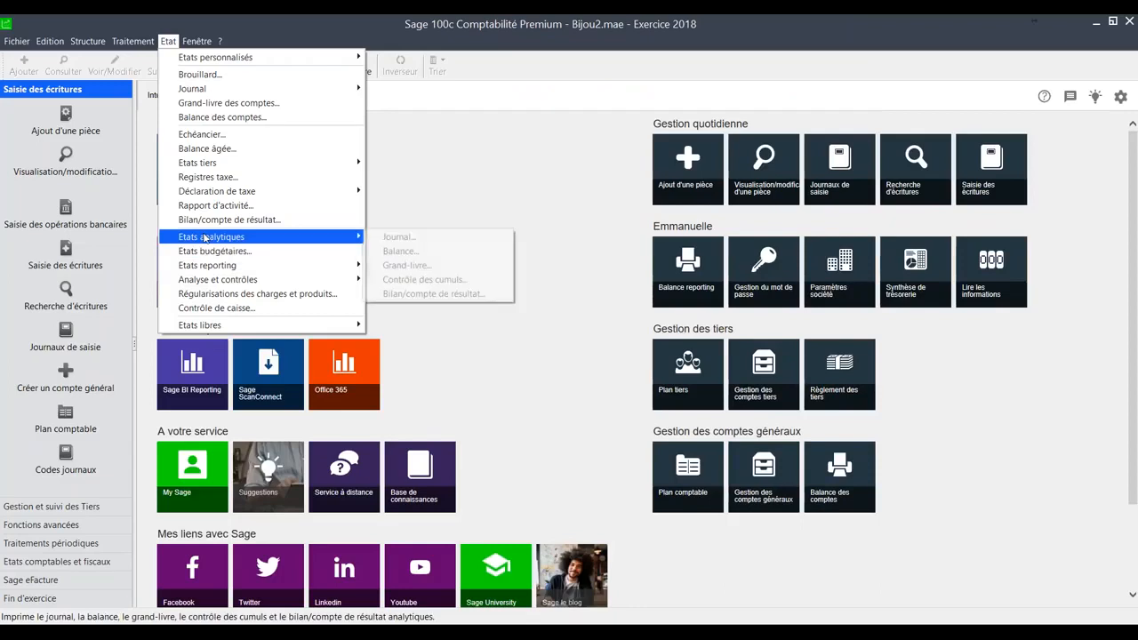
pyautogui.click(395, 251)
pyautogui.click(488, 194)
pyautogui.click(476, 226)
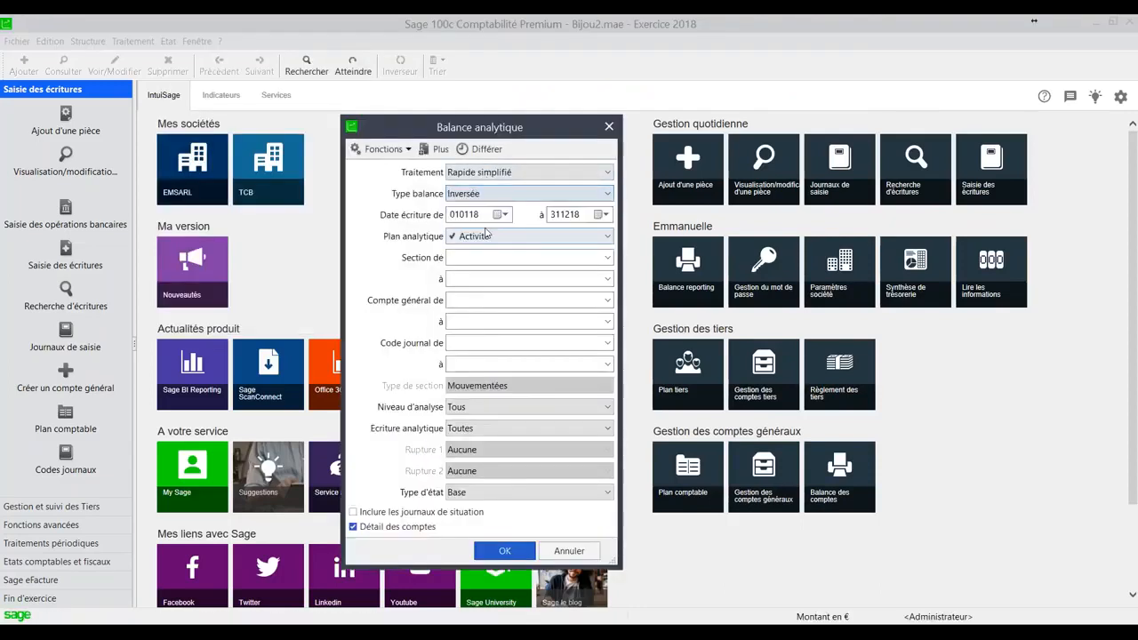
pyautogui.click(504, 550)
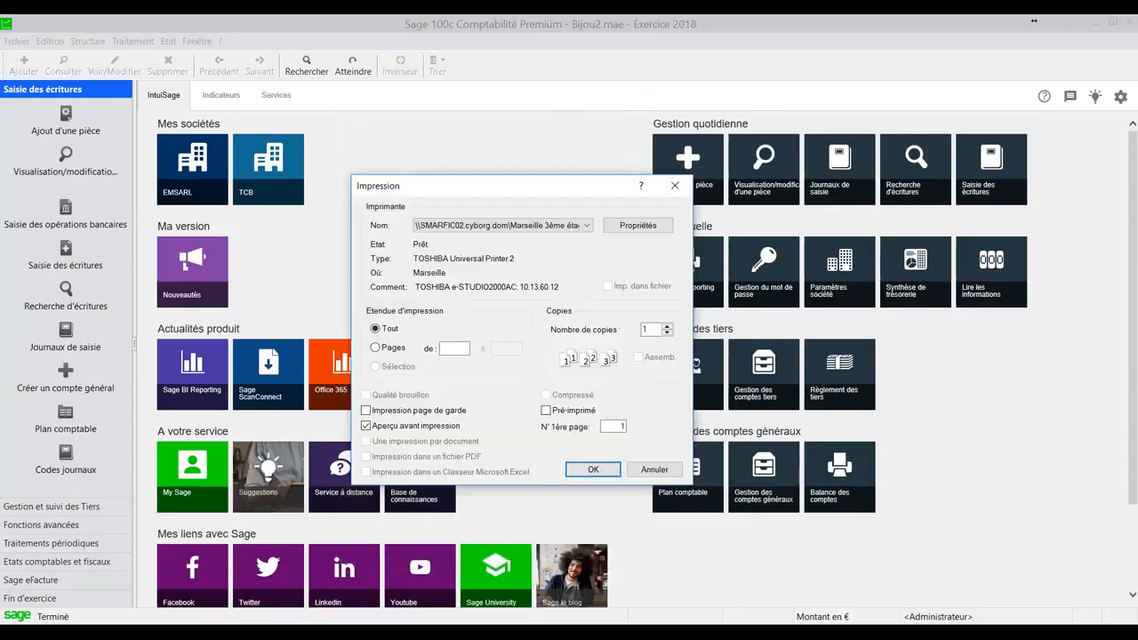
pyautogui.click(590, 468)
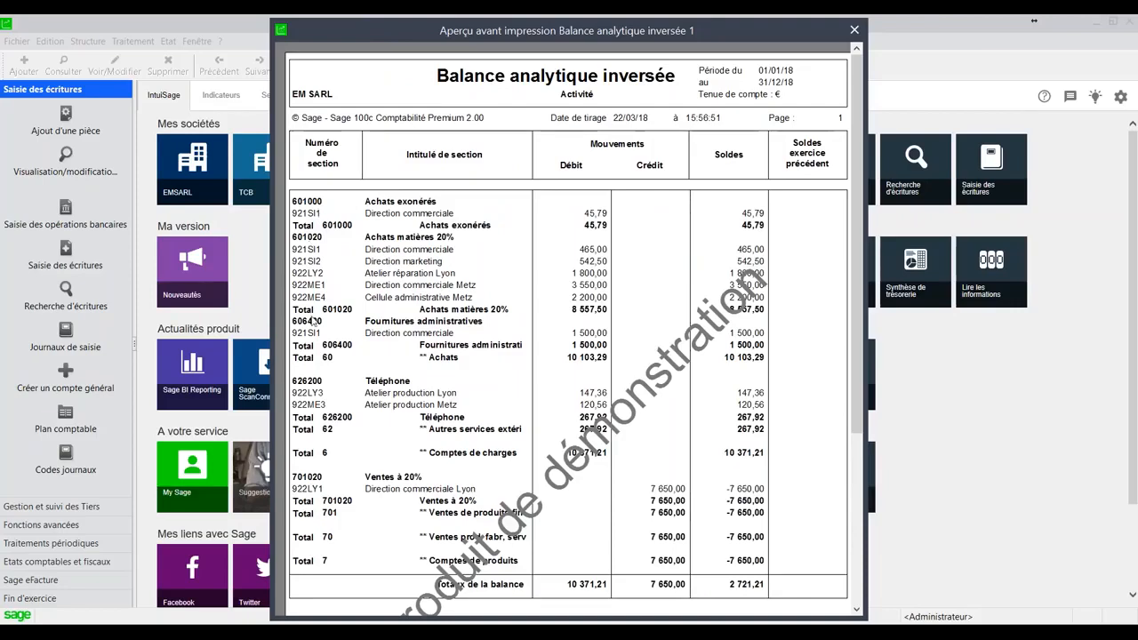
pyautogui.click(853, 30)
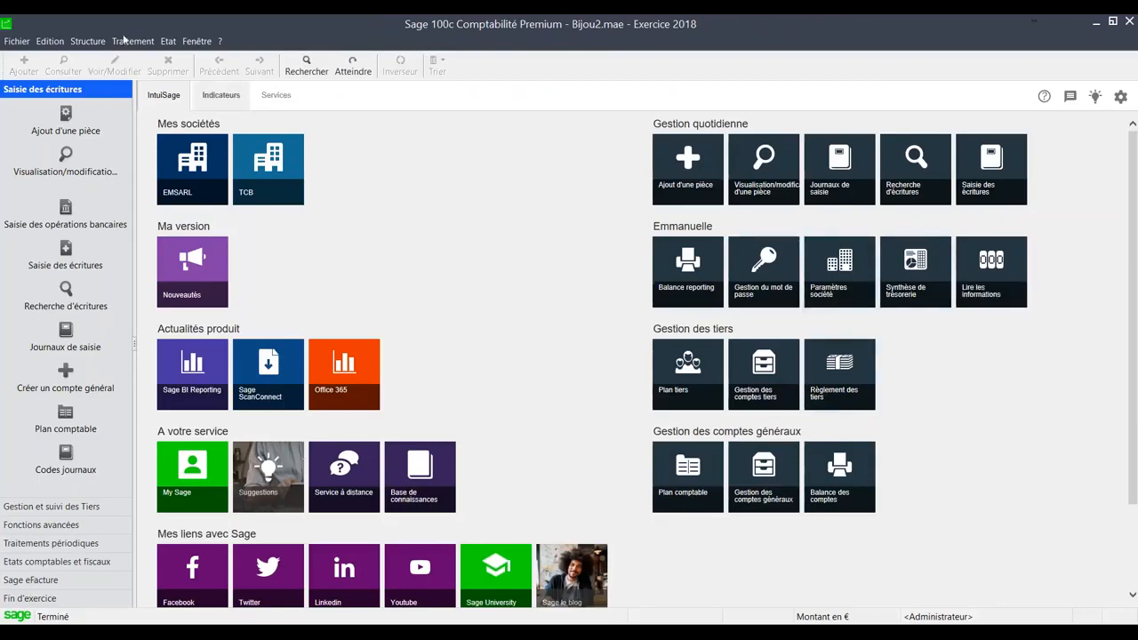
# - Review the Plan reporting accounts, look at the record of account 620 Share premium account, and close the list
pyautogui.click(167, 42)
pyautogui.moveTo(101, 46)
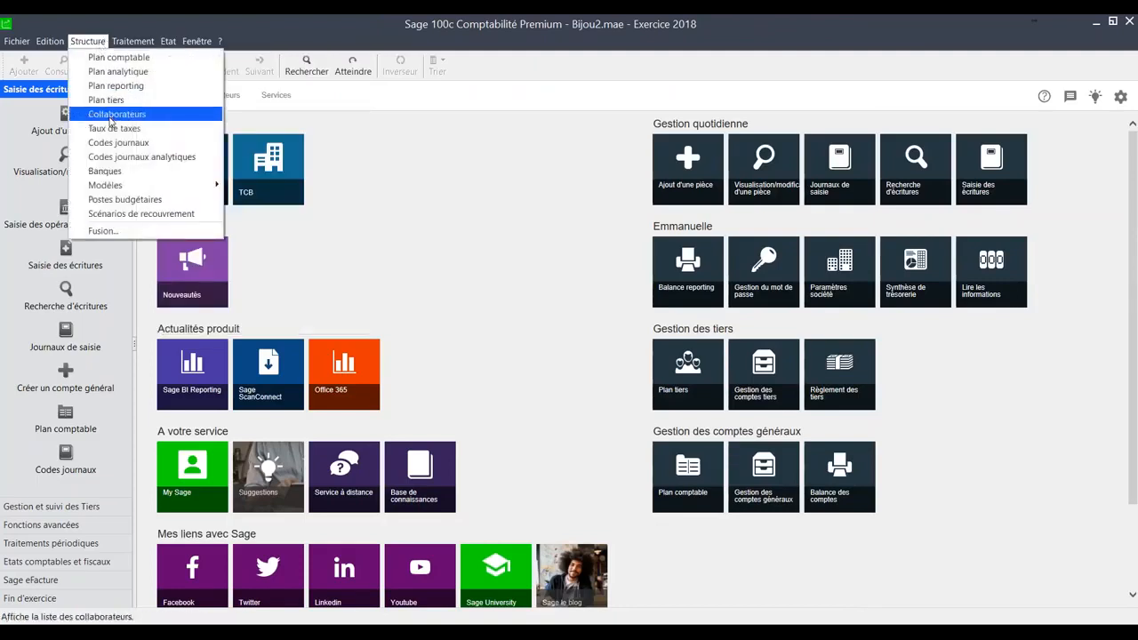
pyautogui.click(111, 87)
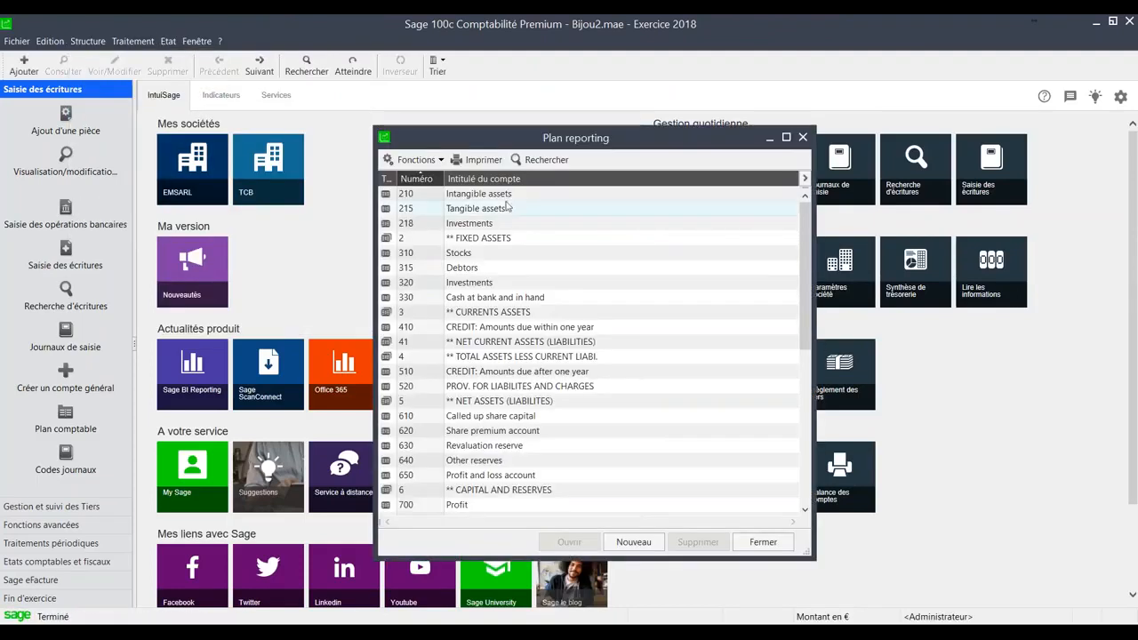
pyautogui.click(487, 329)
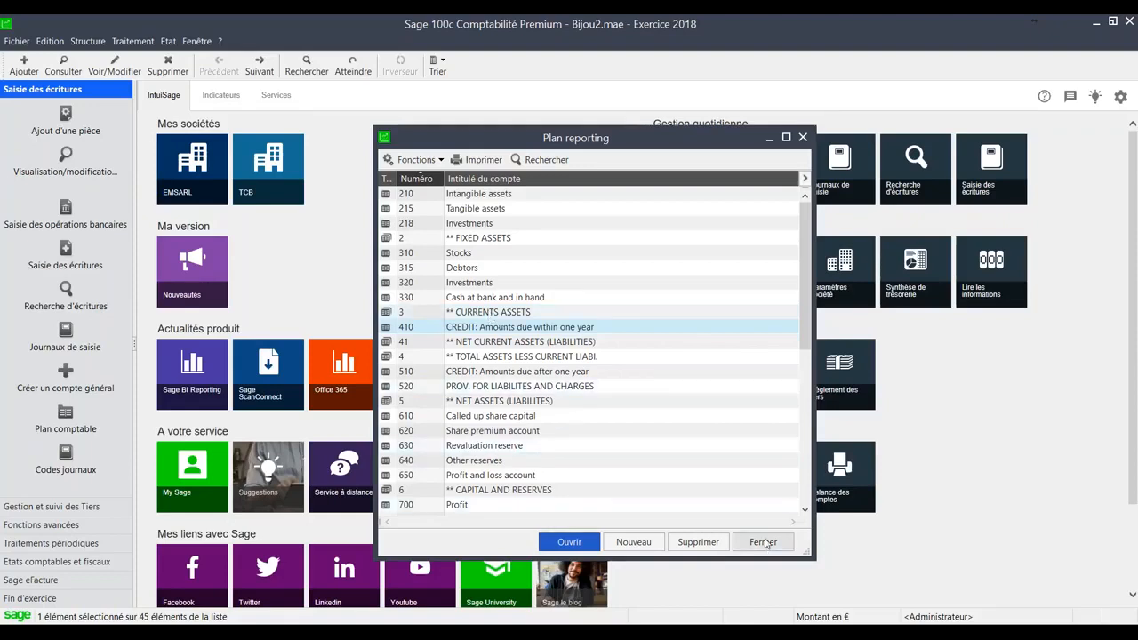
pyautogui.click(518, 434)
pyautogui.doubleClick(517, 434)
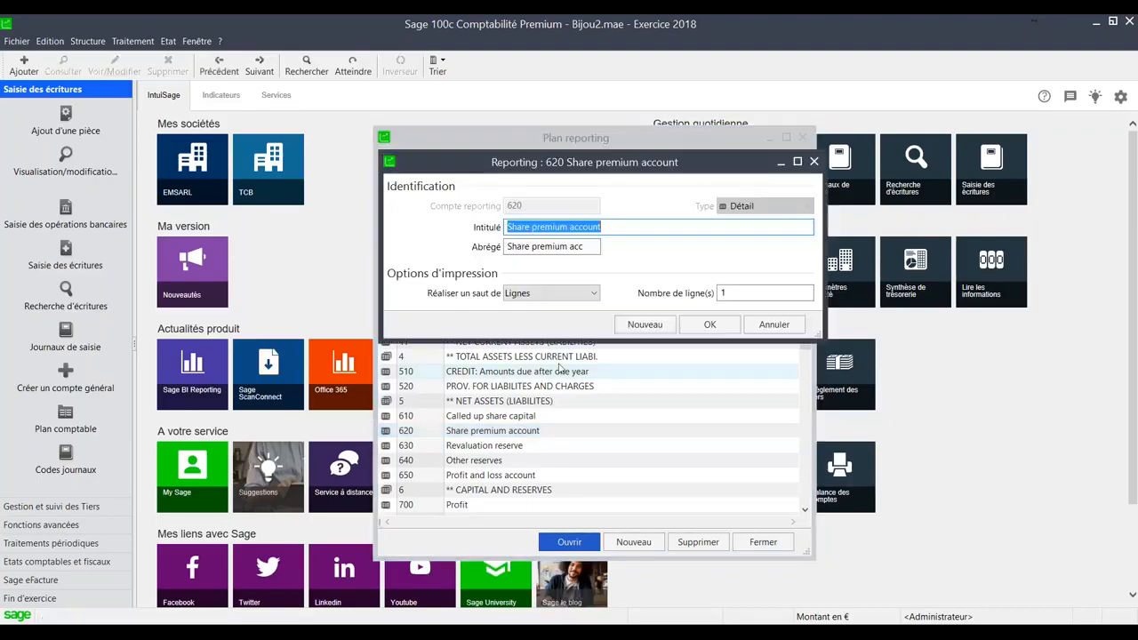
pyautogui.press('Escape')
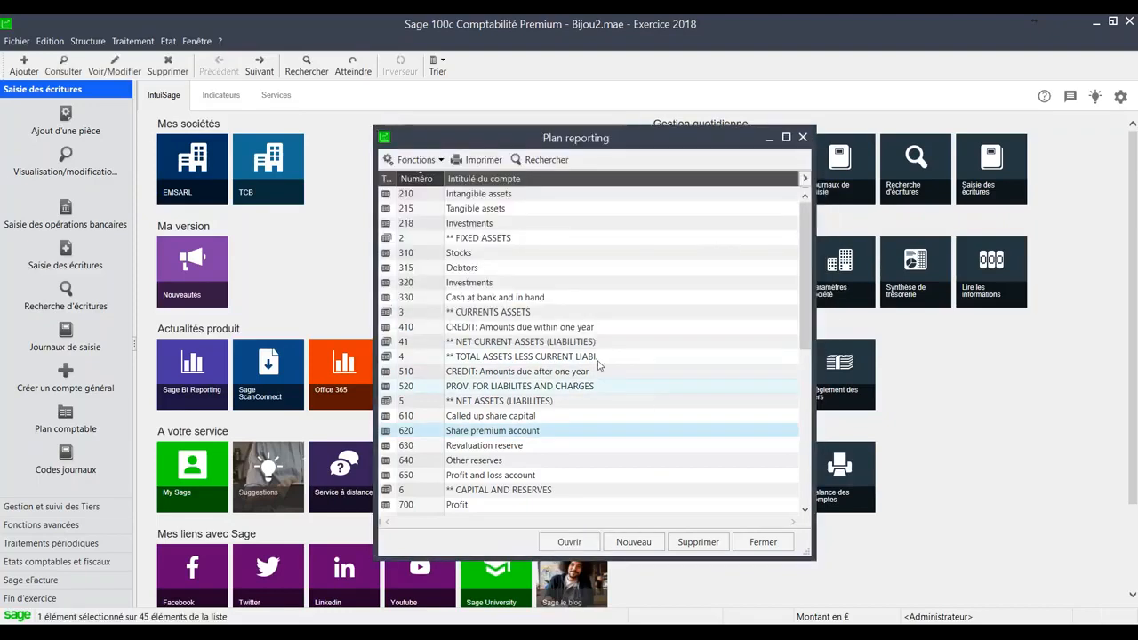
pyautogui.press('Escape')
# - Examine the reporting accounts that can be assigned to general account 21500 Installations techniques in the Plan comptable, and leave without saving
pyautogui.click(87, 41)
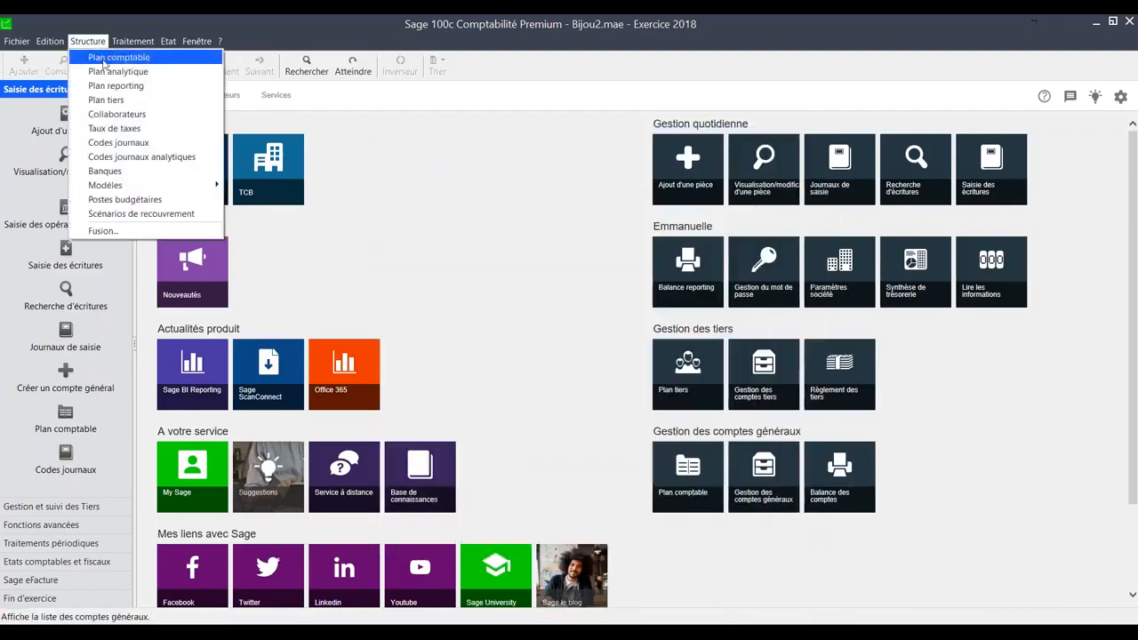
pyautogui.click(104, 59)
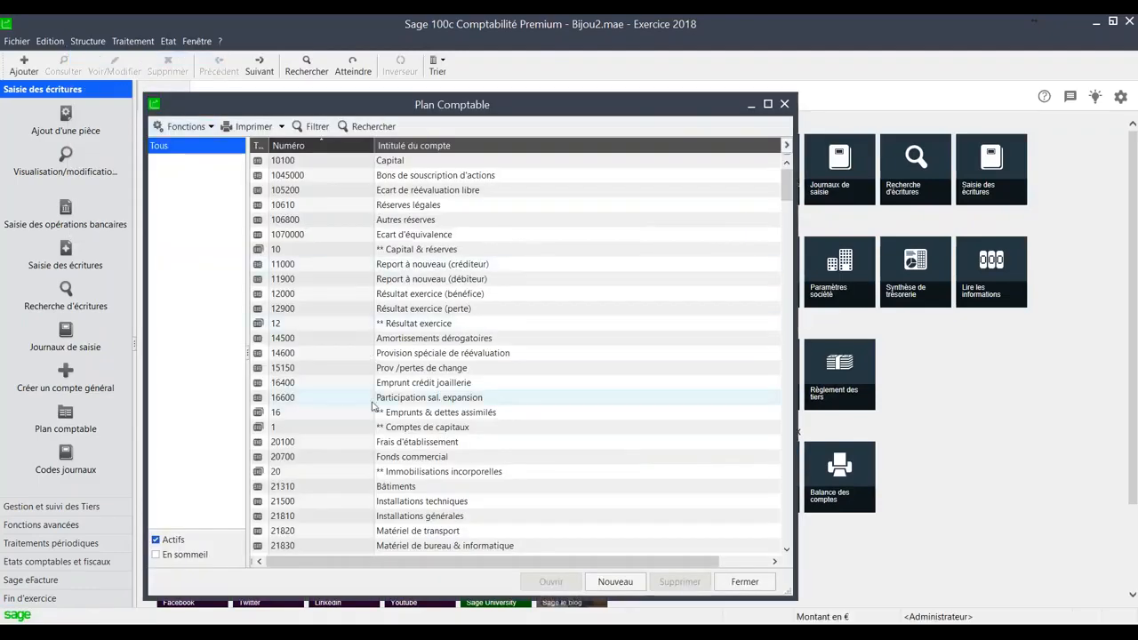
pyautogui.doubleClick(394, 503)
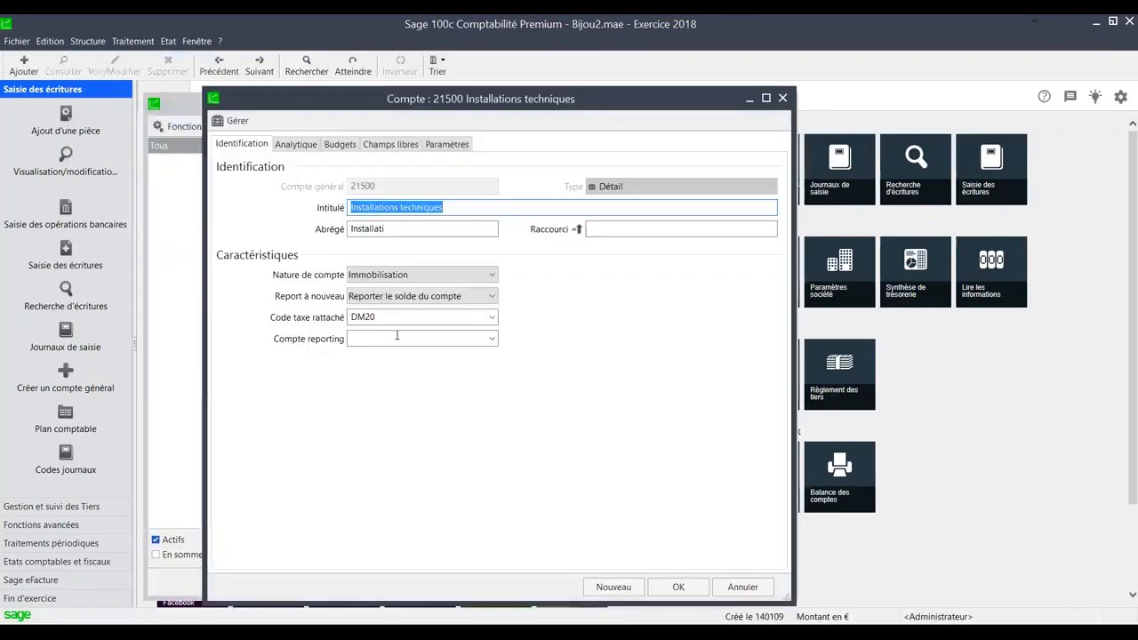
pyautogui.click(492, 339)
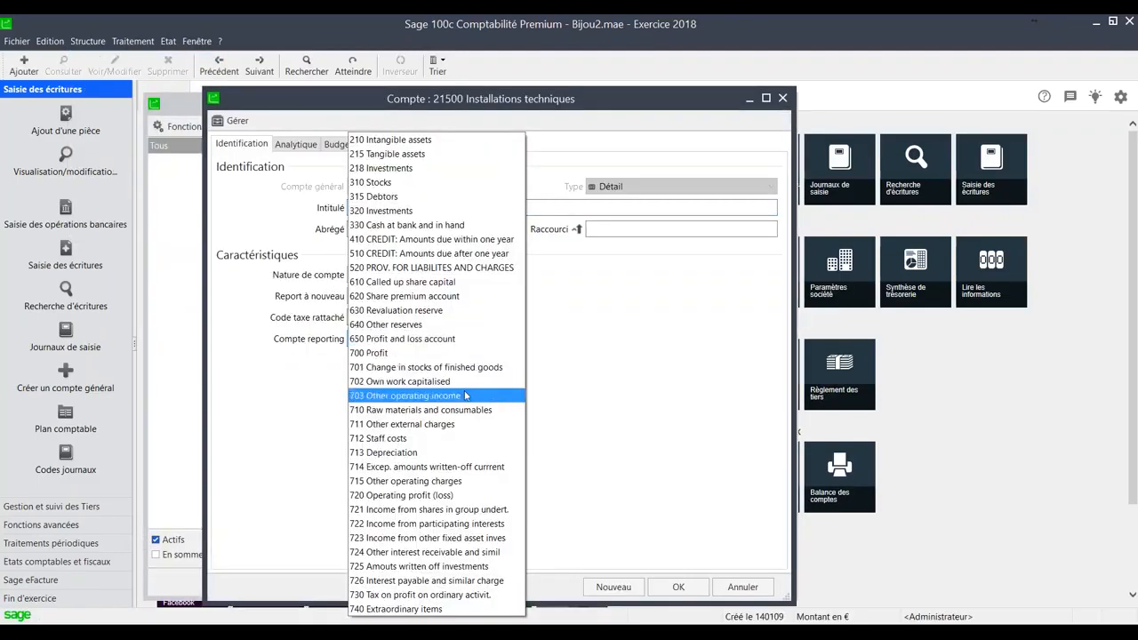
pyautogui.click(466, 394)
pyautogui.click(745, 592)
pyautogui.click(745, 587)
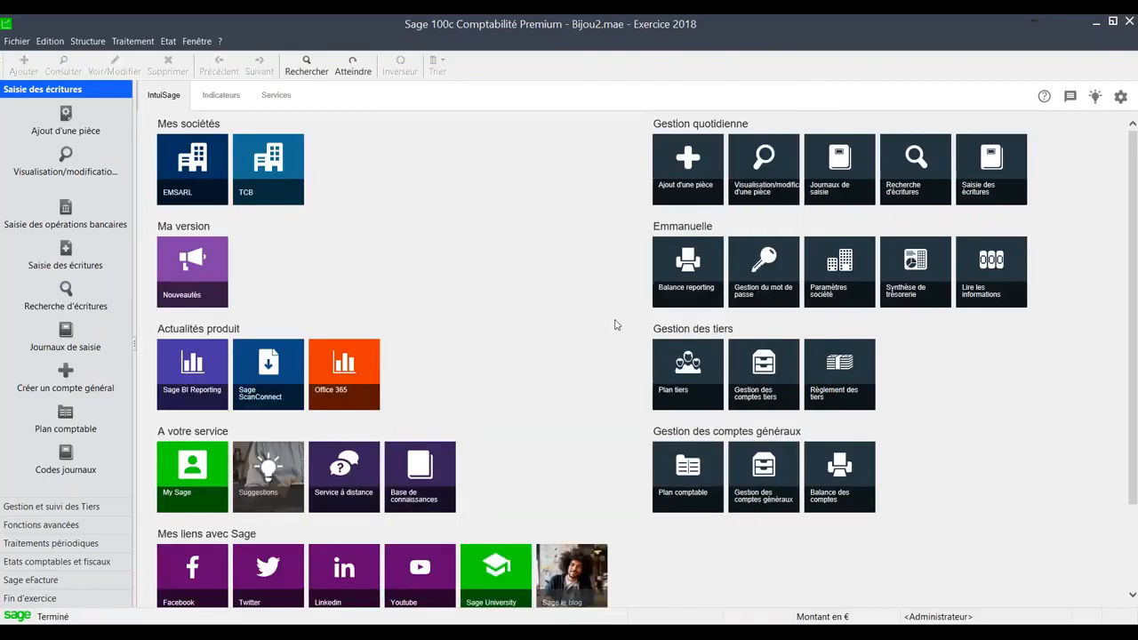
# - Preview the reporting Balance for 010118 to 311218 without a cover page, and close it
pyautogui.click(166, 41)
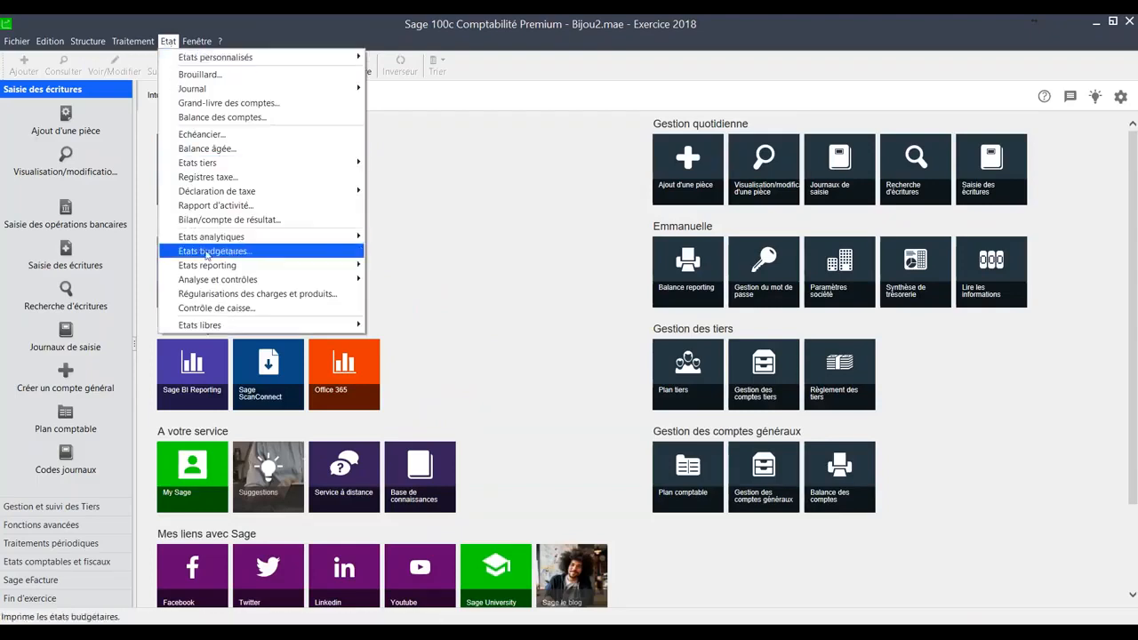
pyautogui.moveTo(294, 265)
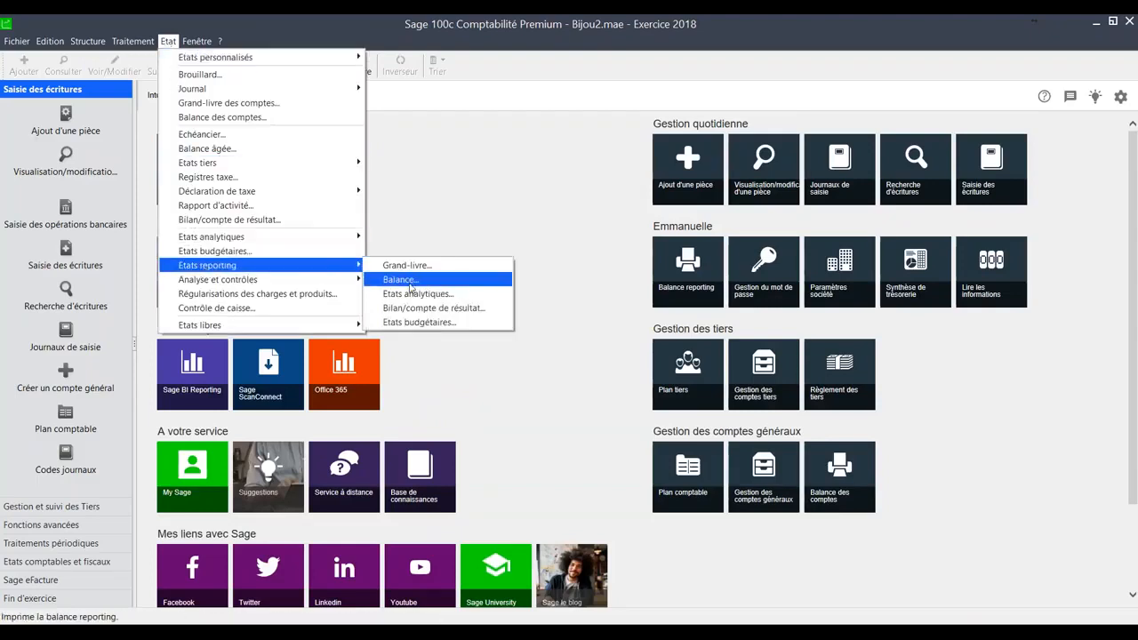
pyautogui.click(409, 284)
pyautogui.click(598, 379)
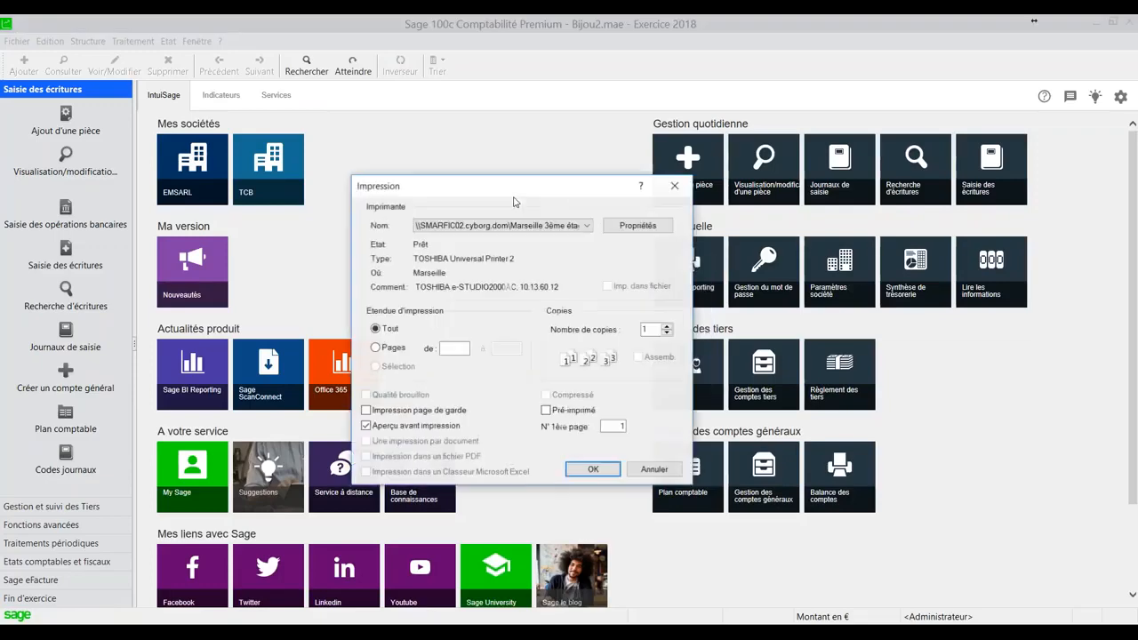
pyautogui.click(586, 472)
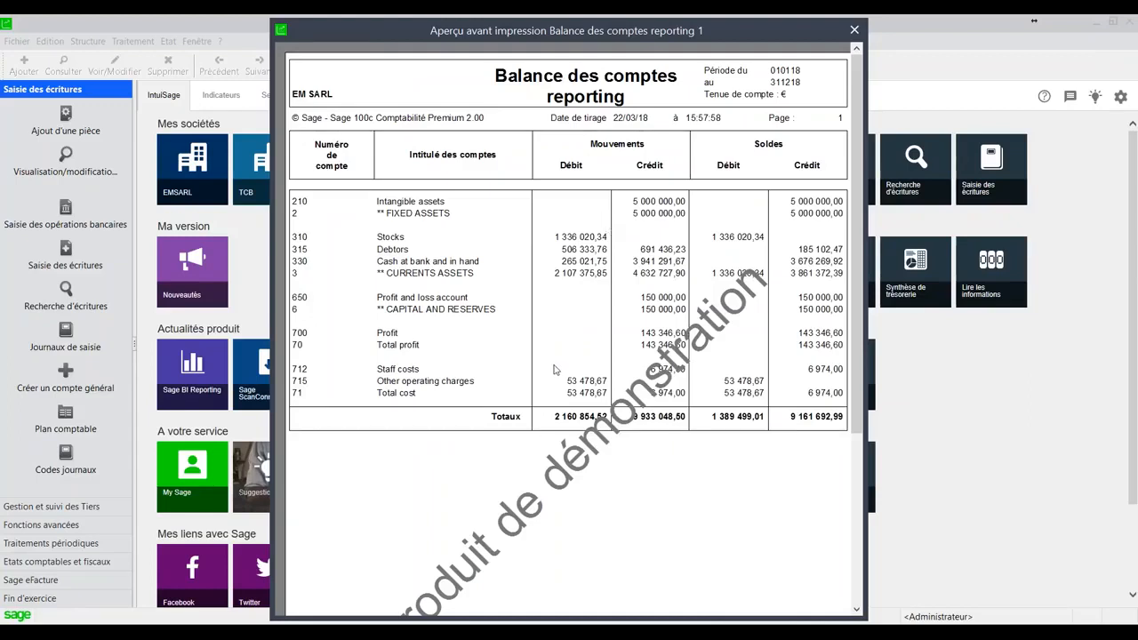
pyautogui.press('Escape')
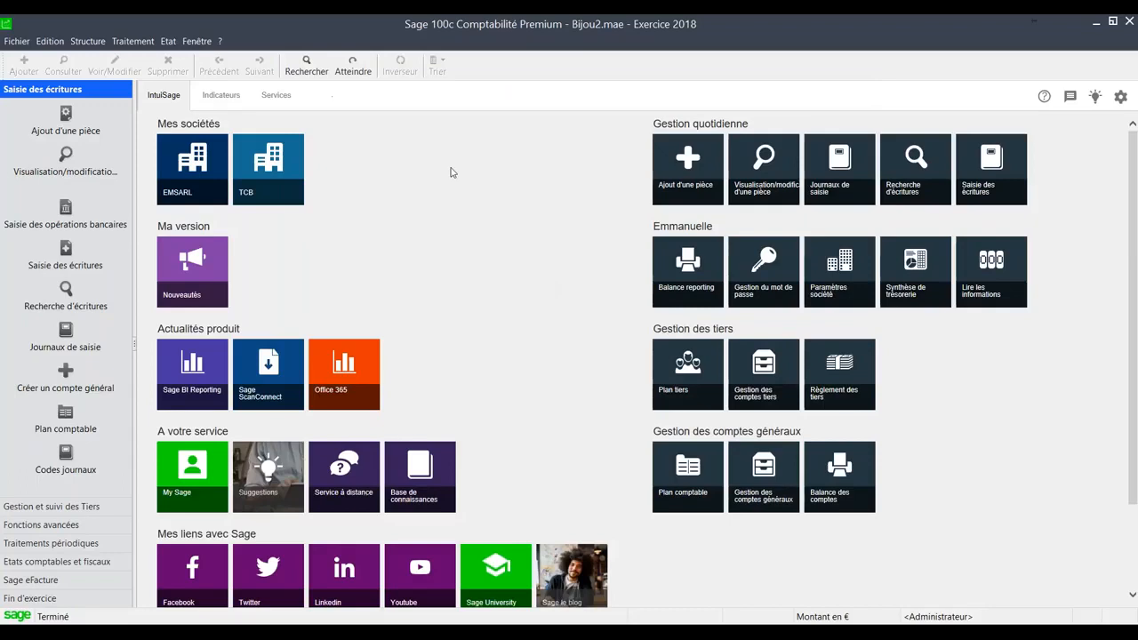
pyautogui.click(168, 42)
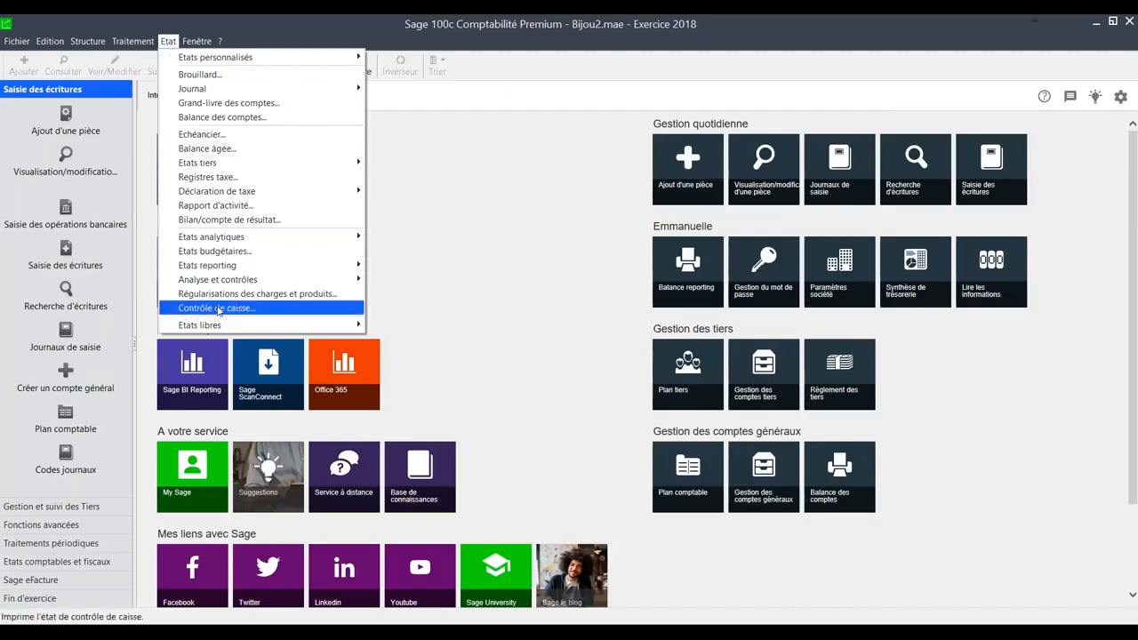
pyautogui.moveTo(115, 42)
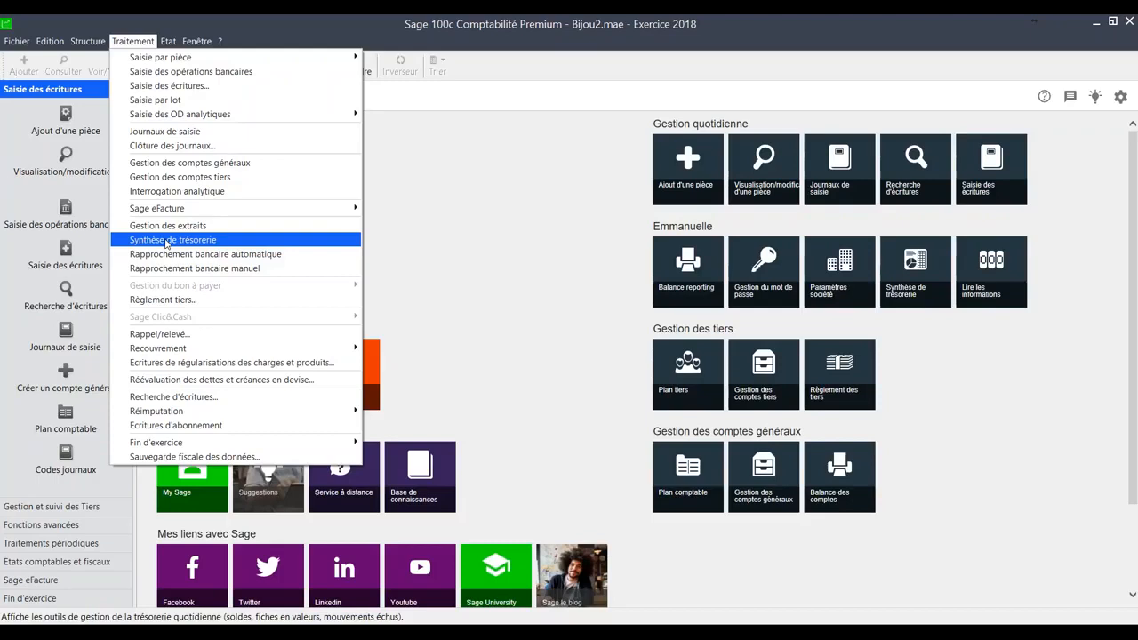
pyautogui.click(455, 267)
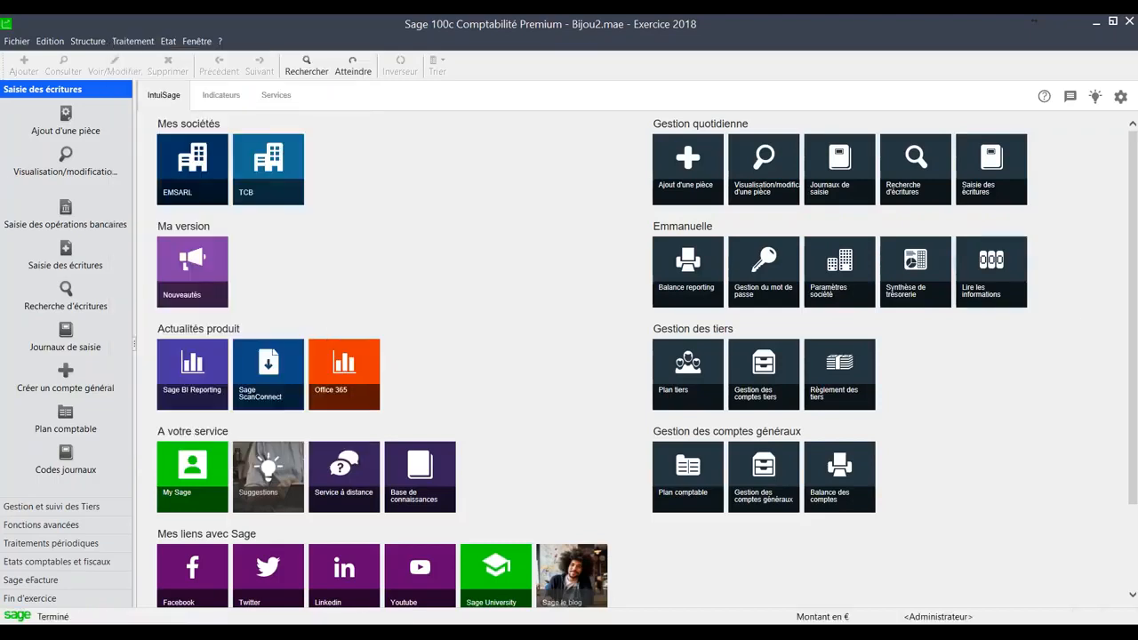
# - Switch to the Synthèse de trésorerie in Sage 100c Trésorerie and balance bank accounts BRD1 and BRD2 with Equilibrer
pyautogui.click(912, 284)
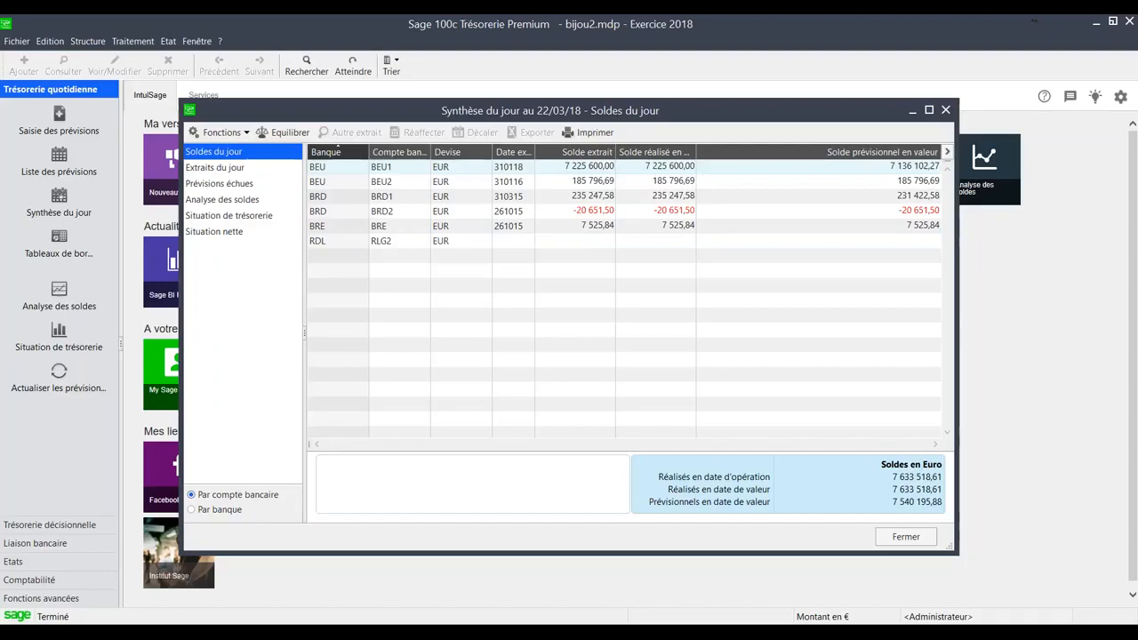
pyautogui.click(601, 212)
pyautogui.keyDown('ctrl'); pyautogui.click(598, 198); pyautogui.keyUp('ctrl')
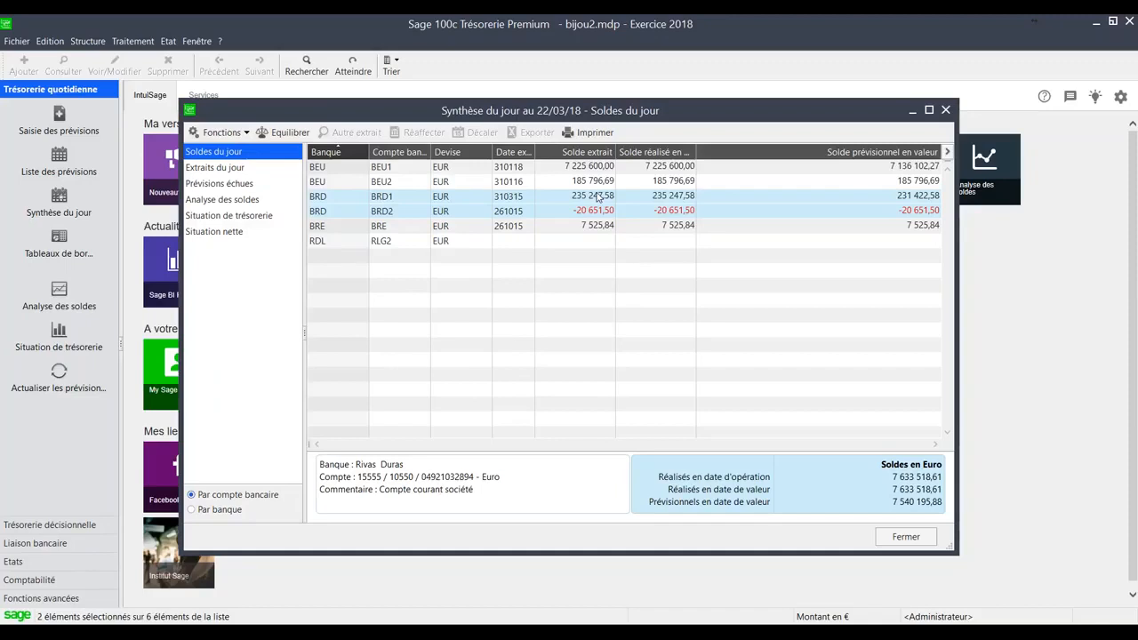
pyautogui.click(288, 133)
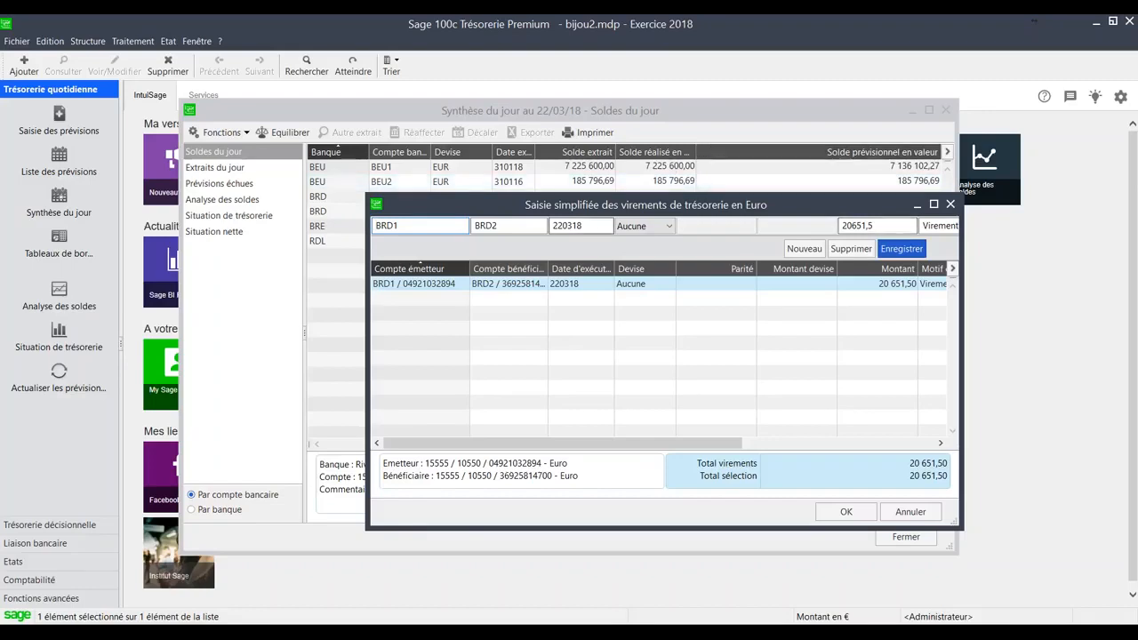
# - Set the amount of the treasury transfer from BRD1 to BRD2 to 50000 and save the line
pyautogui.moveTo(481, 206); pyautogui.dragTo(492, 243)
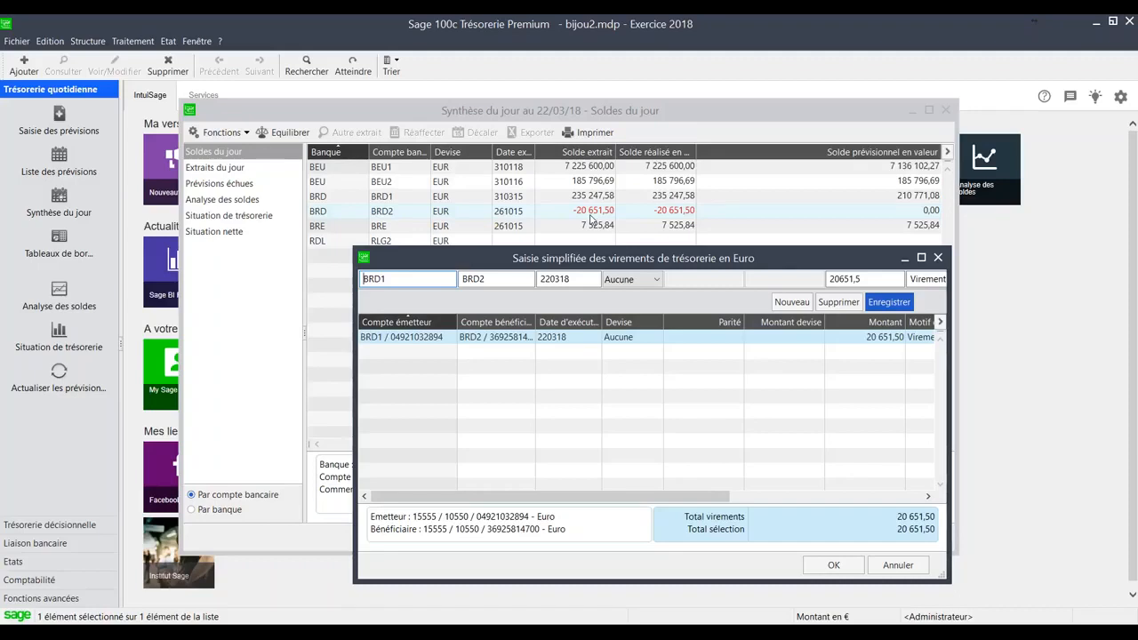
pyautogui.moveTo(876, 281); pyautogui.dragTo(811, 281)
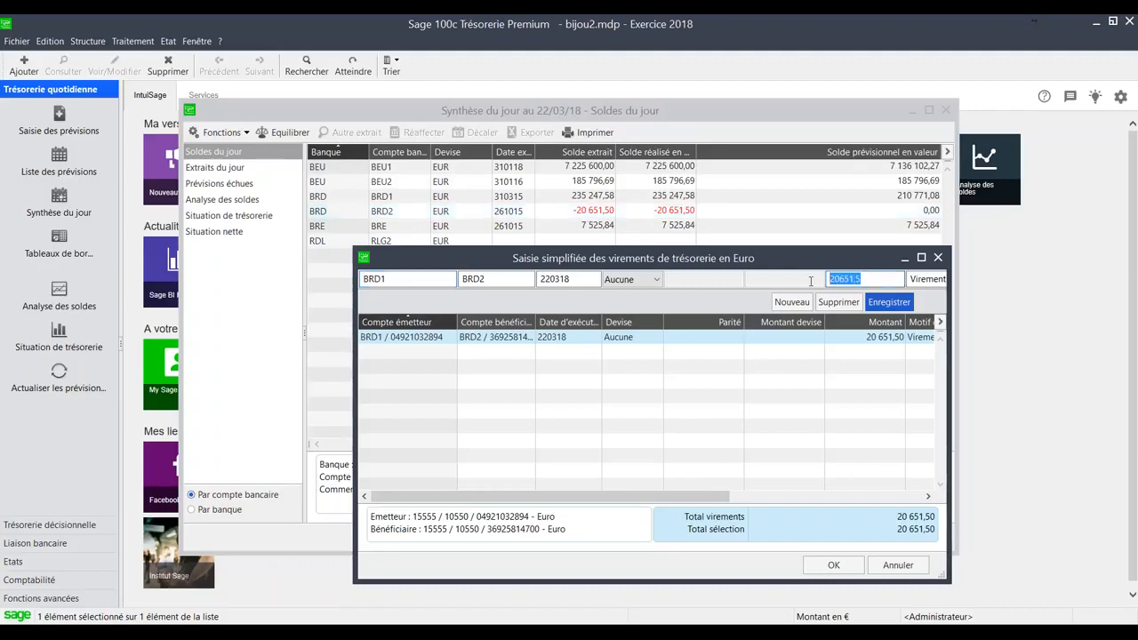
pyautogui.write('50000')
pyautogui.press('Return')
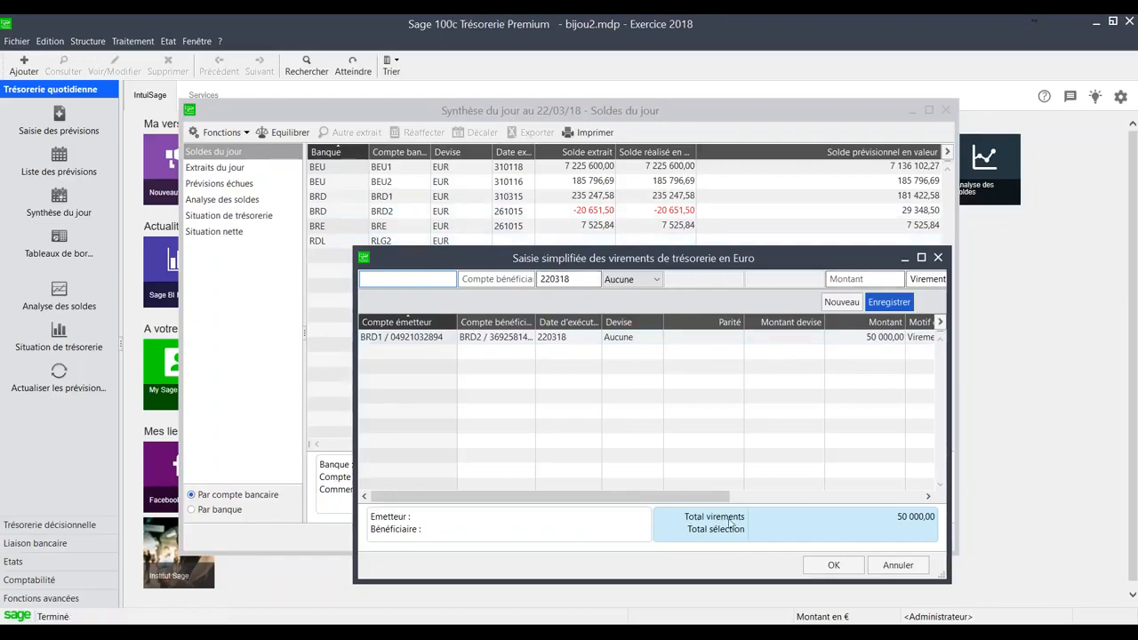
# - Abandon the treasury transfer entry without saving it, and display the Extraits du jour
pyautogui.click(893, 567)
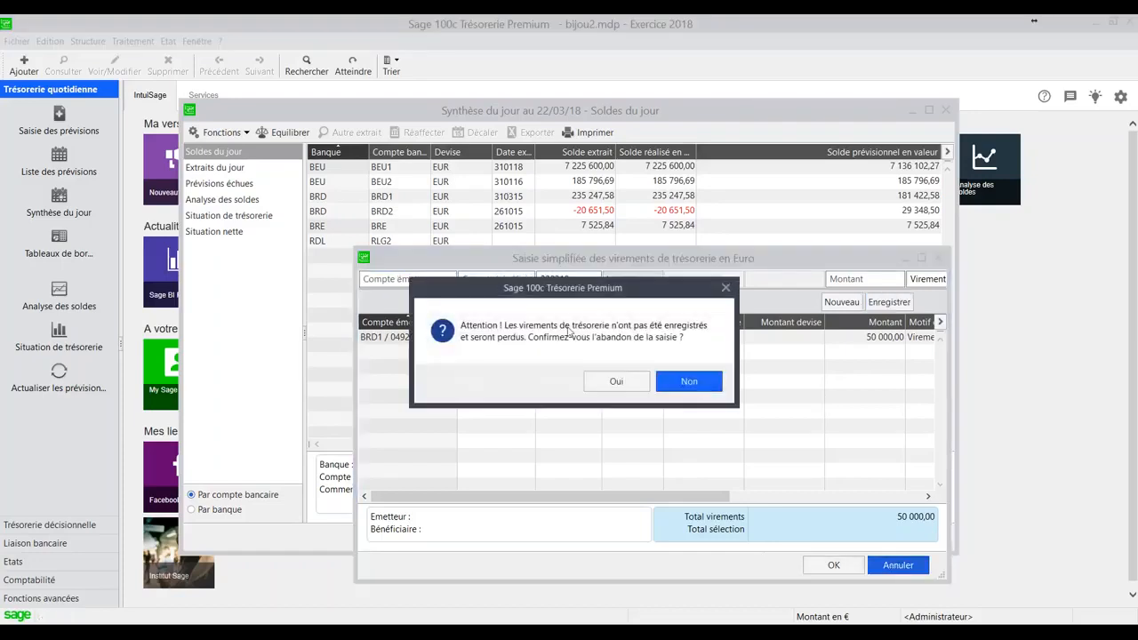
pyautogui.click(616, 381)
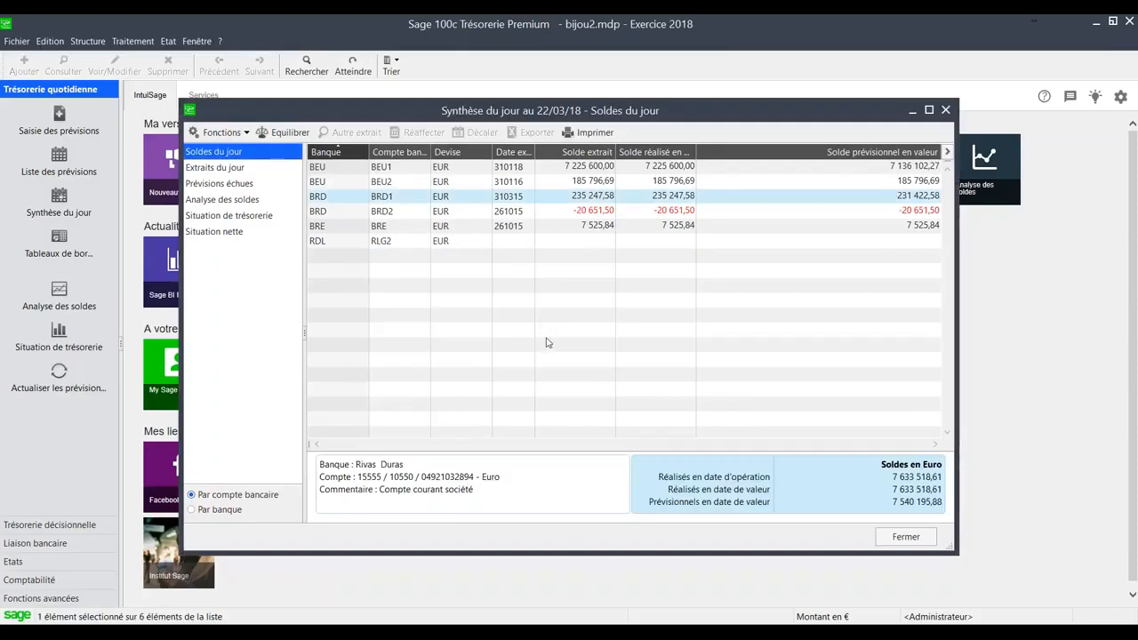
pyautogui.click(205, 170)
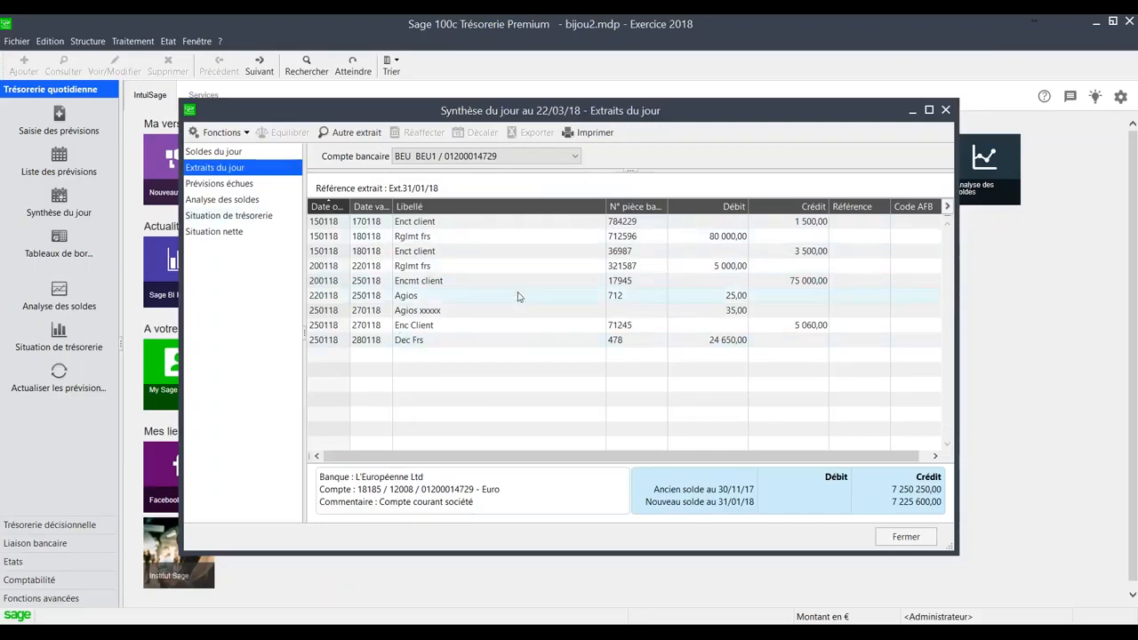
# - Display the Prévisions échues, and widen the Synthèse du jour window and the Date opération column
pyautogui.click(231, 185)
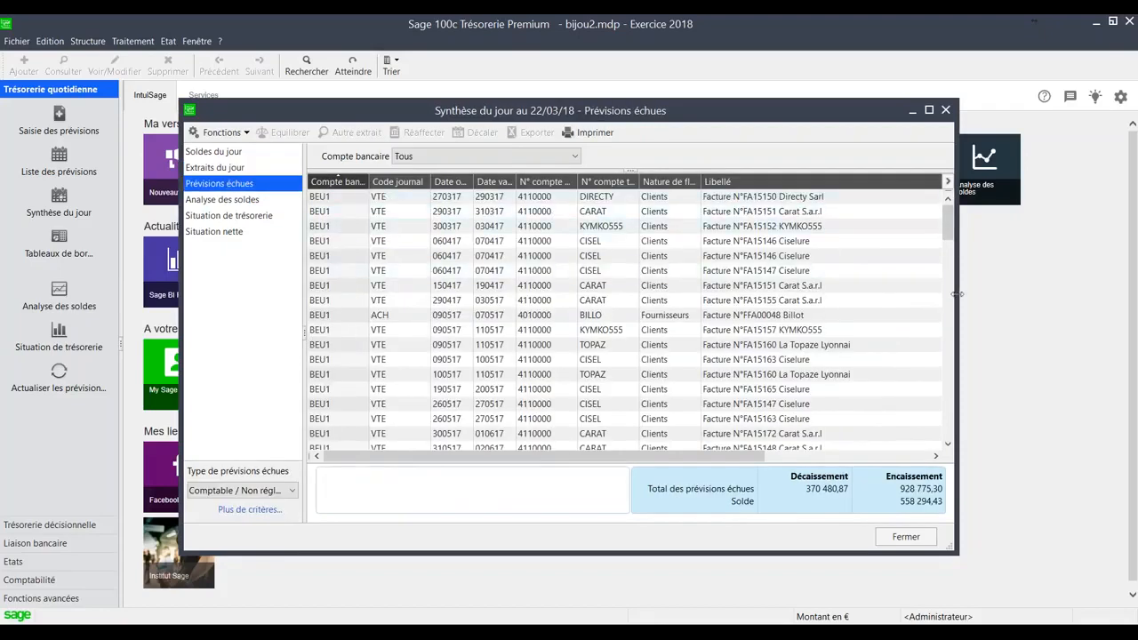
pyautogui.moveTo(958, 296); pyautogui.dragTo(1095, 296)
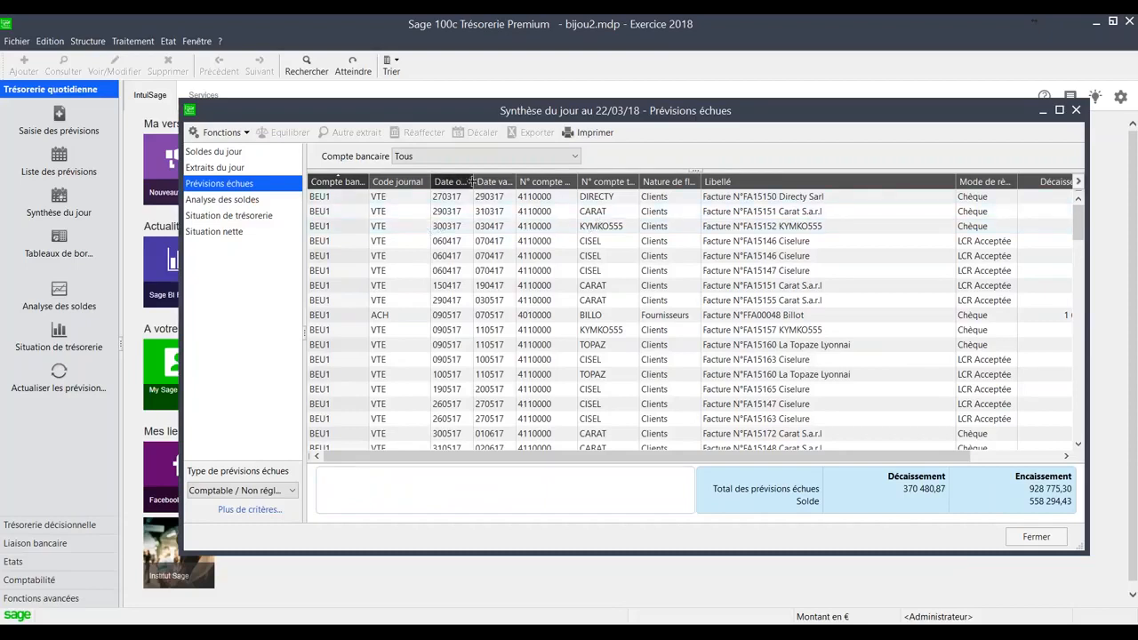
pyautogui.moveTo(473, 181); pyautogui.dragTo(491, 181)
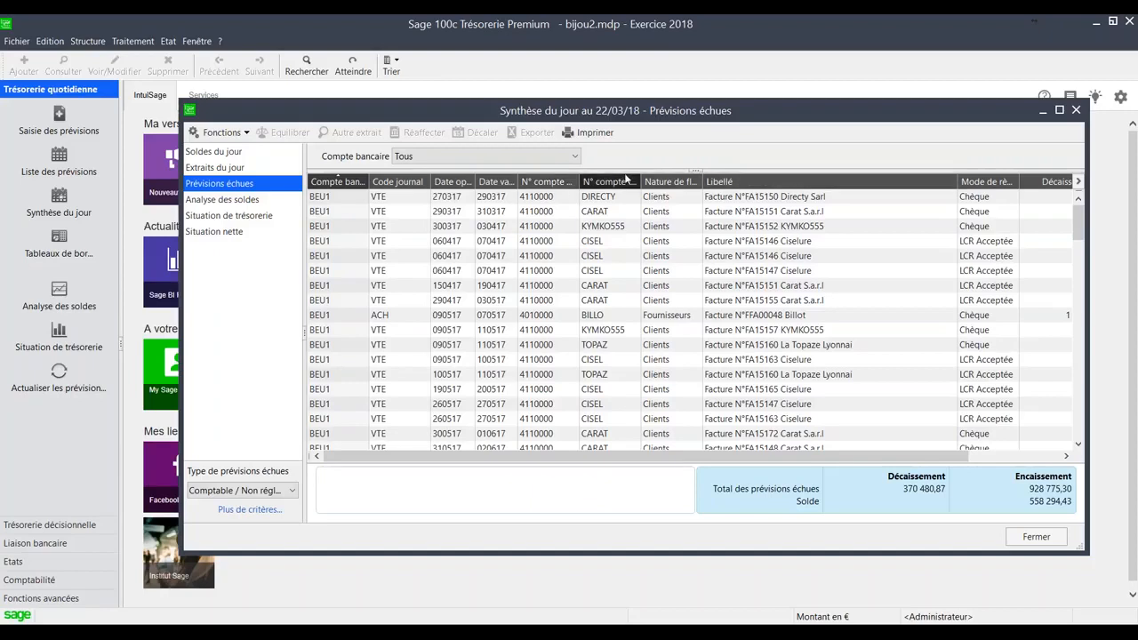
# - Add the Date échéance column to the Prévisions échues list and widen it slightly
pyautogui.click(1079, 181)
pyautogui.click(410, 282)
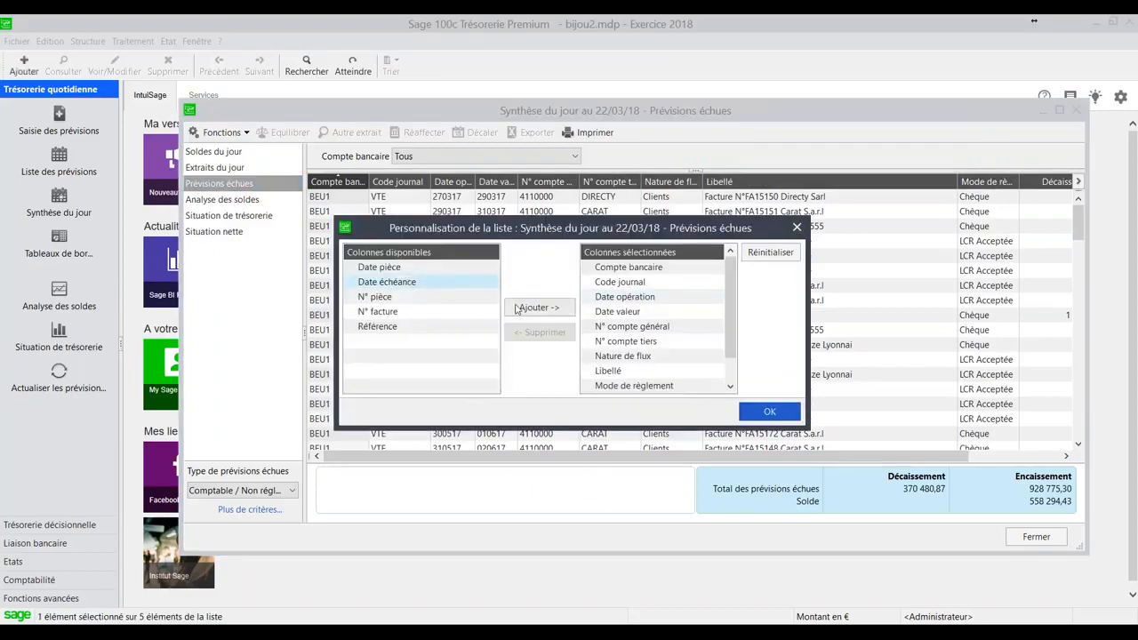
pyautogui.click(539, 307)
pyautogui.click(766, 413)
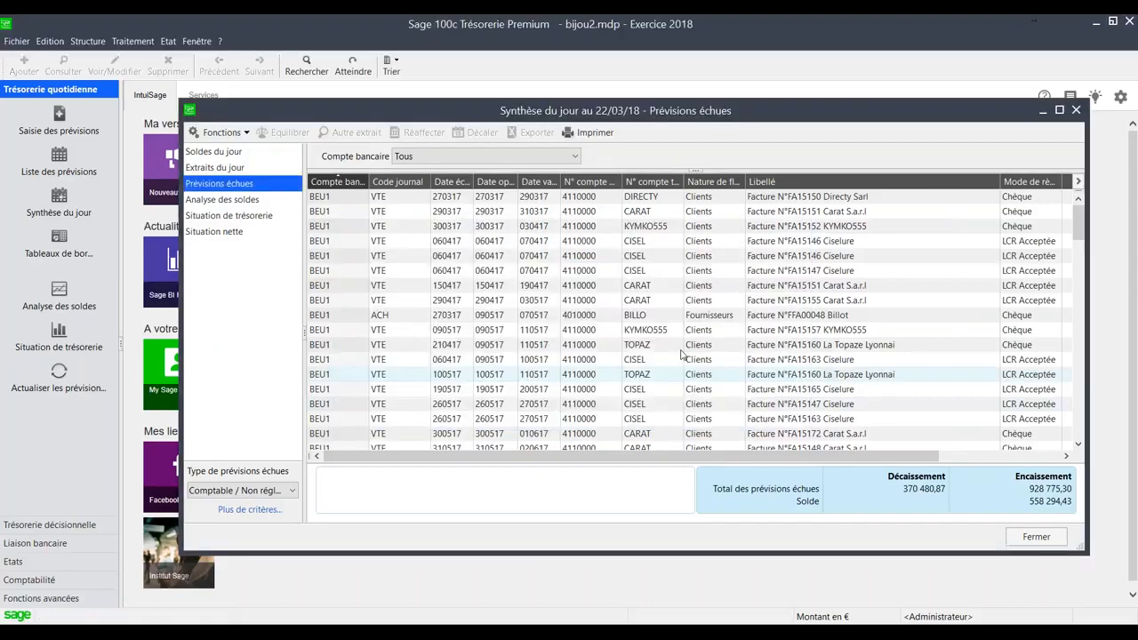
pyautogui.moveTo(476, 184); pyautogui.dragTo(481, 184)
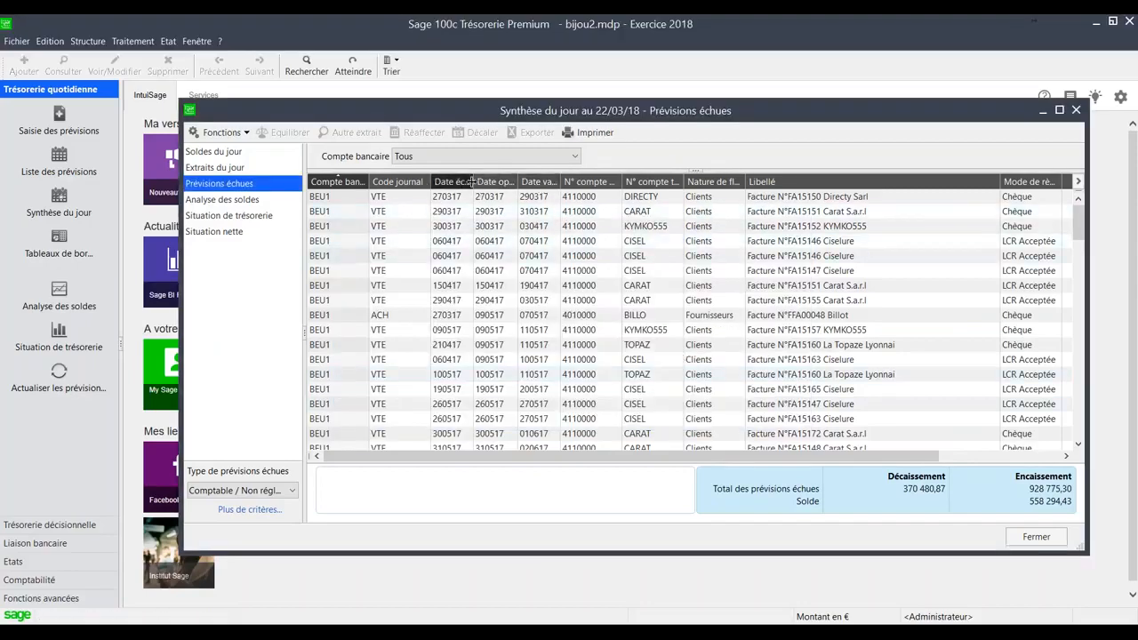
# - Examine the due, operation and value dates of the overdue forecasts across all bank accounts
pyautogui.click(466, 212)
pyautogui.scroll(-20, 462, 265)
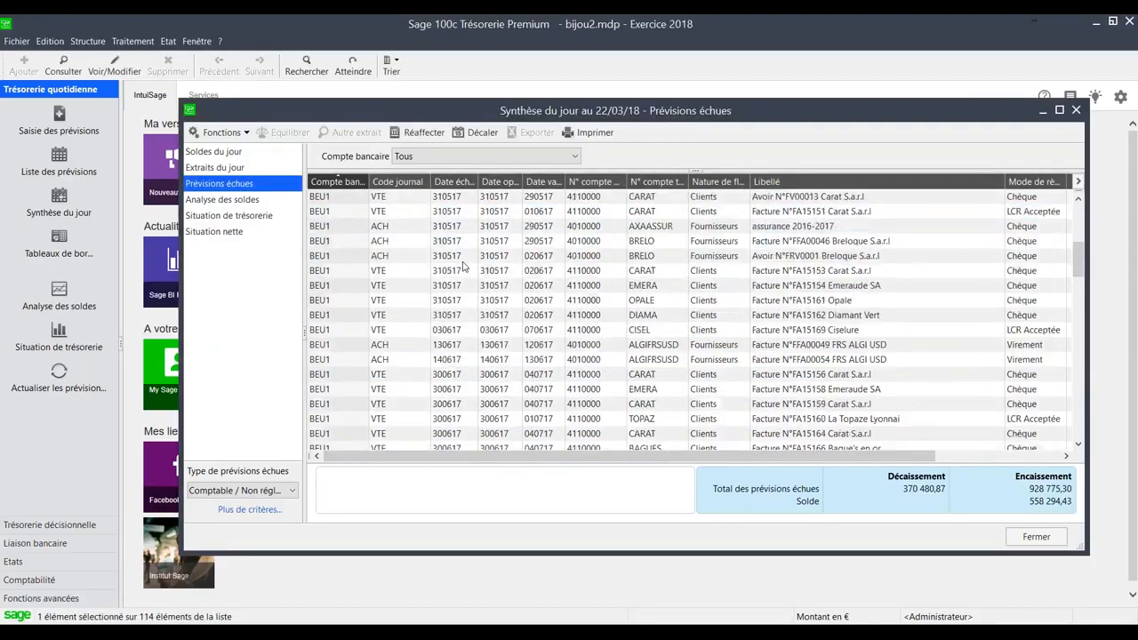
pyautogui.scroll(20, 462, 264)
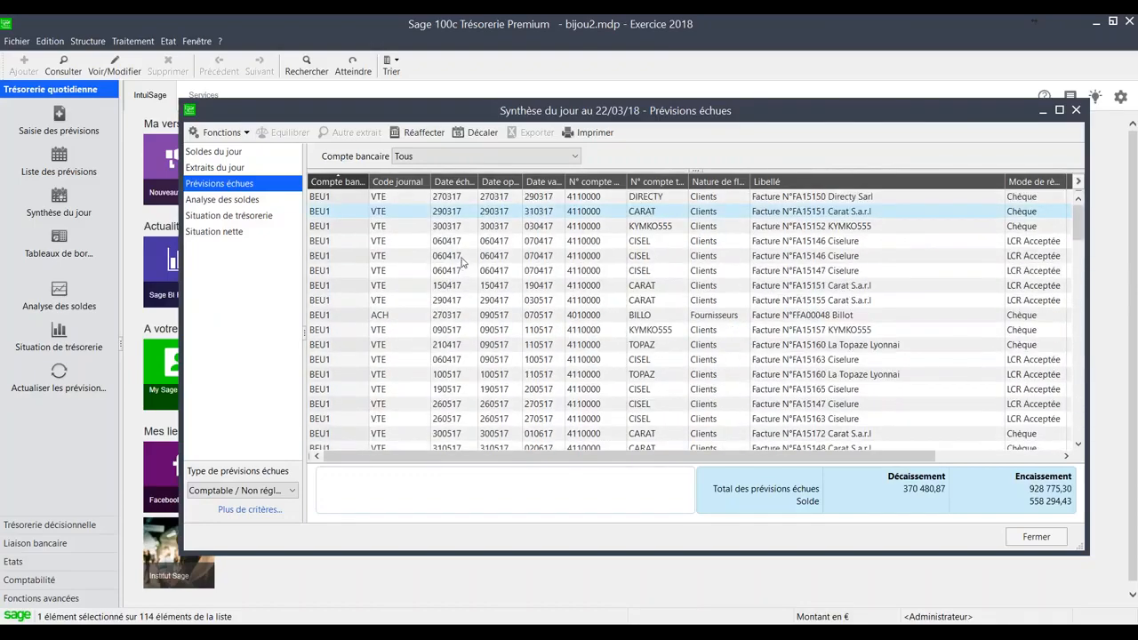
pyautogui.click(522, 274)
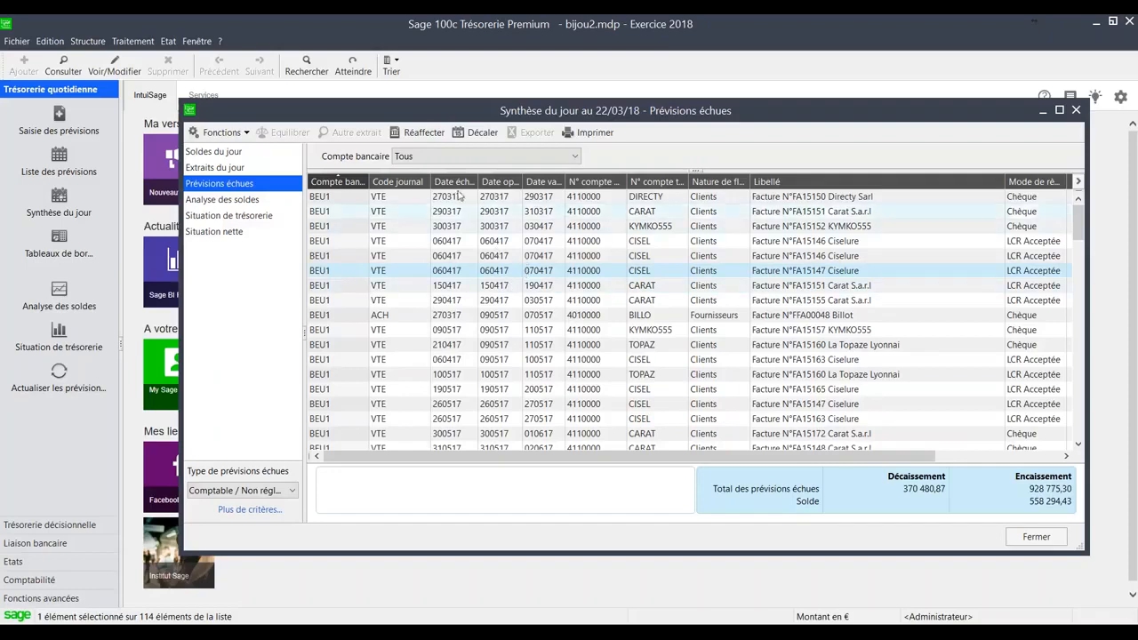
# - Display the Analyse des soldes, followed by the Situation de trésorerie for bank account BEU1 in a maximized window
pyautogui.click(250, 199)
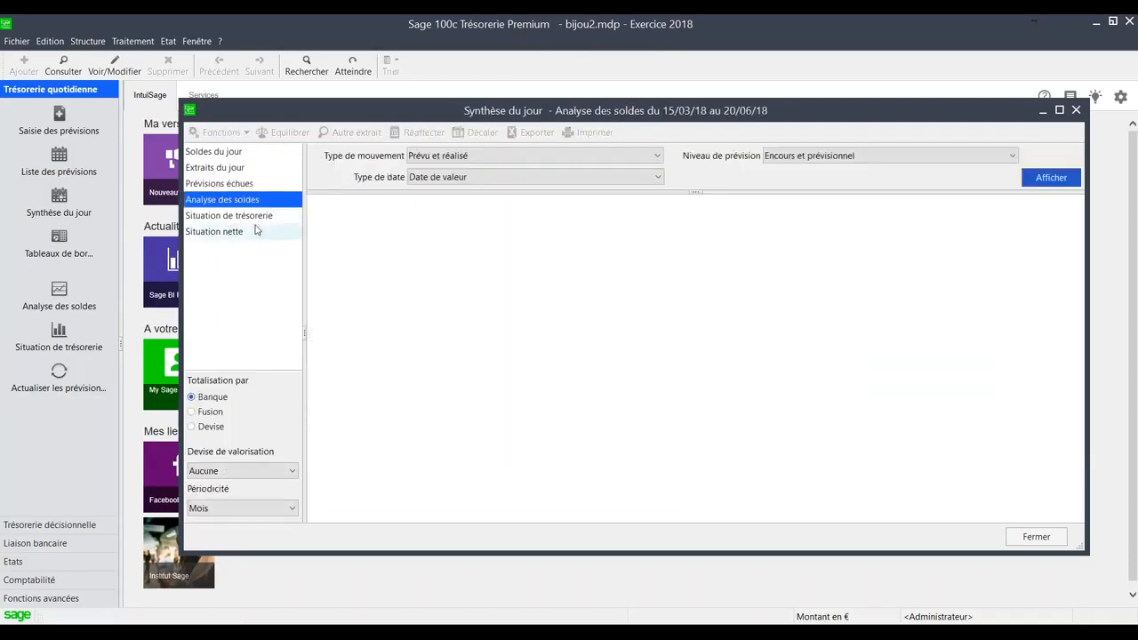
pyautogui.click(1052, 178)
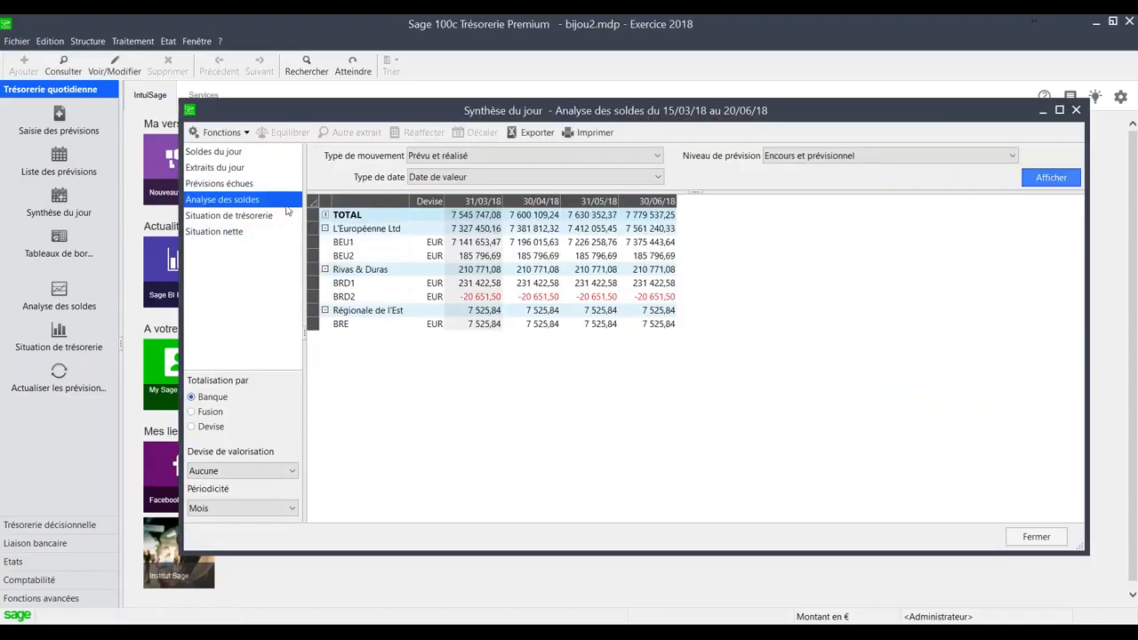
pyautogui.click(229, 215)
pyautogui.click(1053, 199)
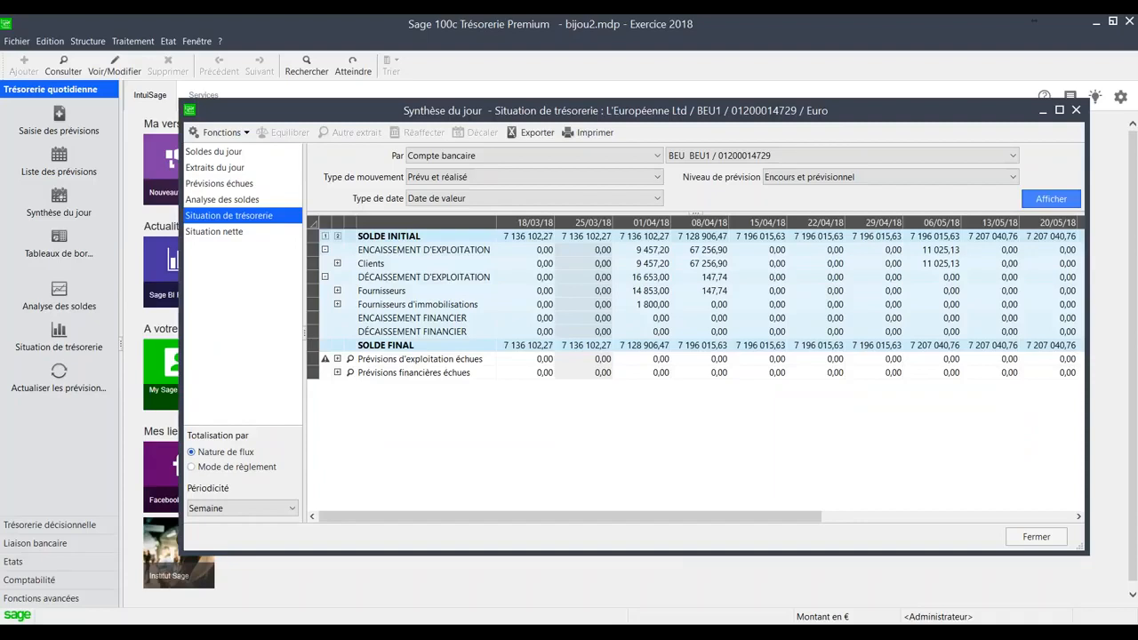
pyautogui.click(1059, 110)
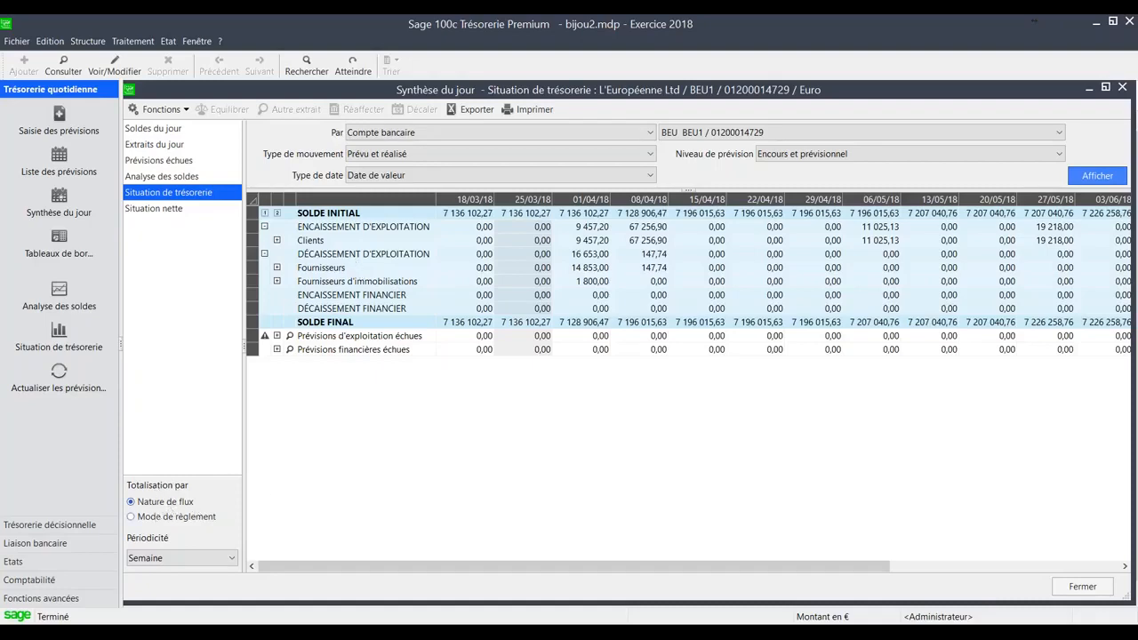
# - Try totalling by Mode de règlement and a Mois periodicity, returning each to Nature de flux and Semaine
pyautogui.click(140, 525)
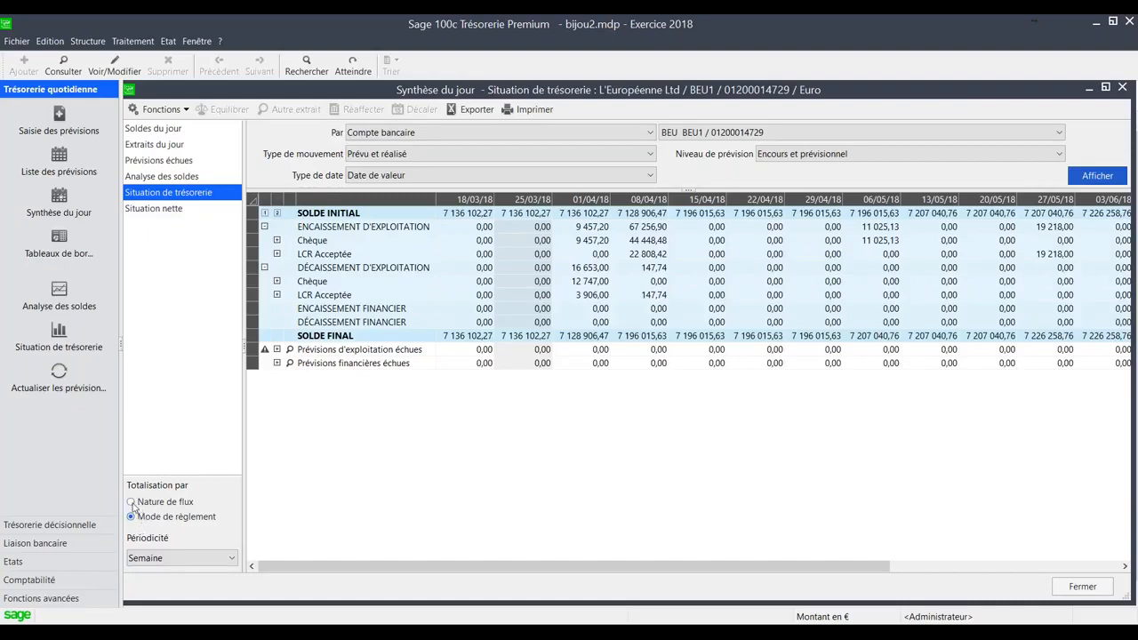
pyautogui.click(131, 504)
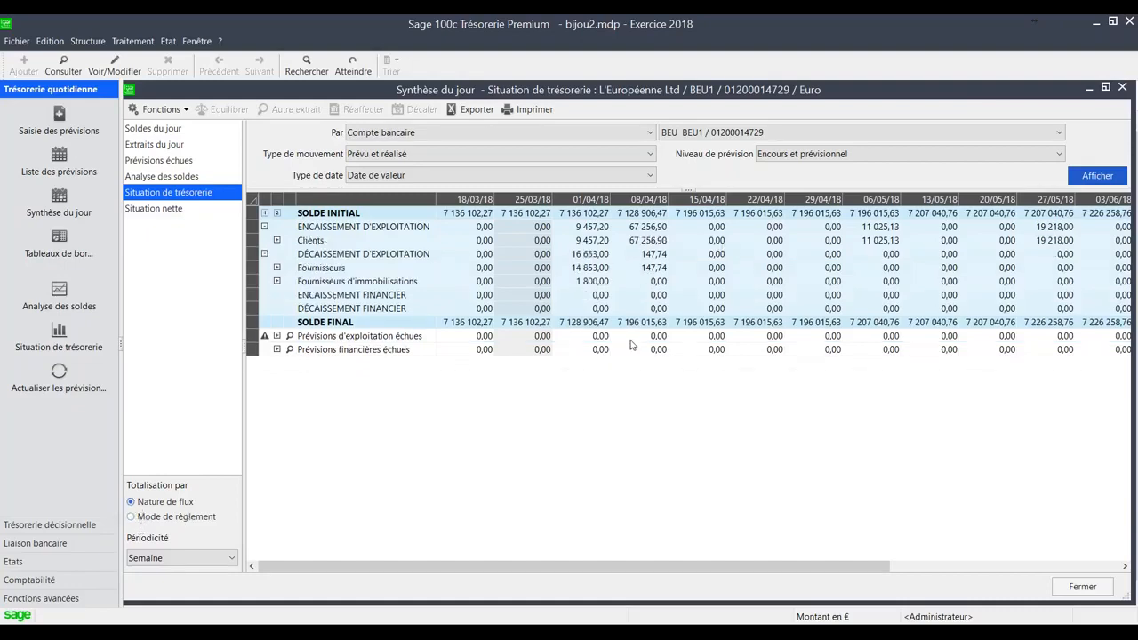
pyautogui.click(203, 559)
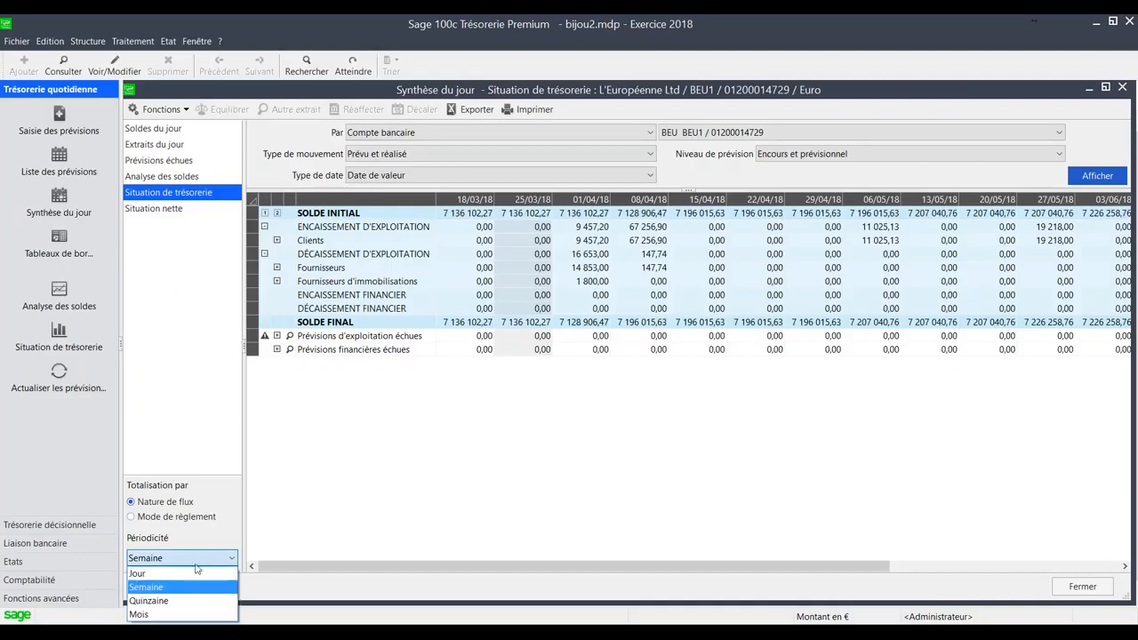
pyautogui.click(177, 616)
pyautogui.click(189, 561)
pyautogui.click(183, 588)
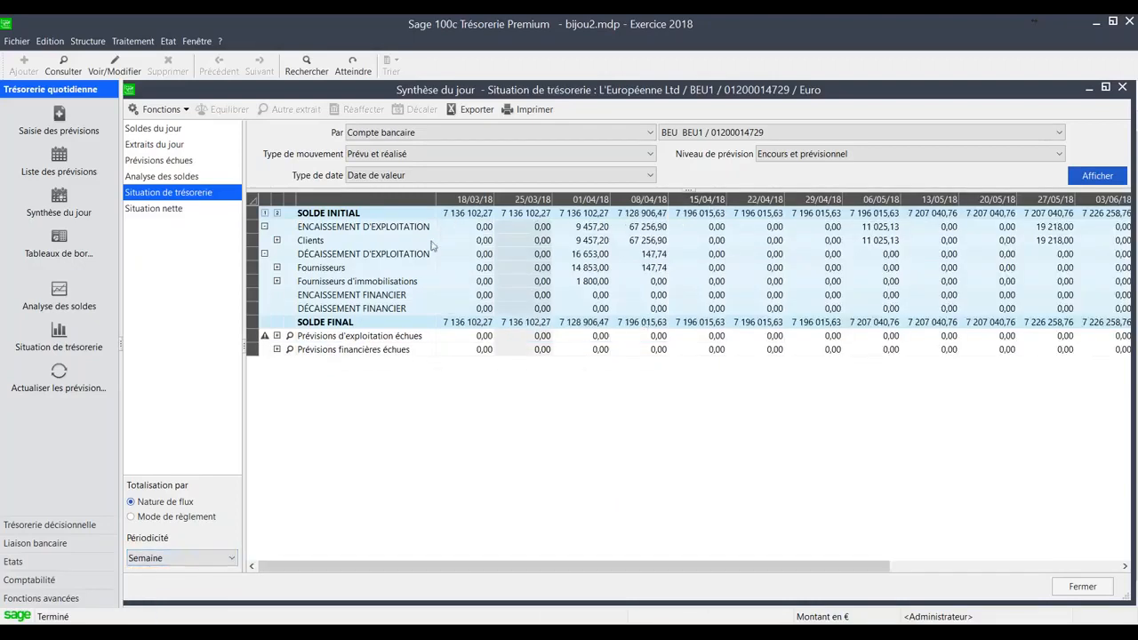
# - Expand the Clients and Fournisseurs flows, view the supplier forecasts behind the 01/04/18 Prévisionnel amount, and close the list
pyautogui.click(276, 240)
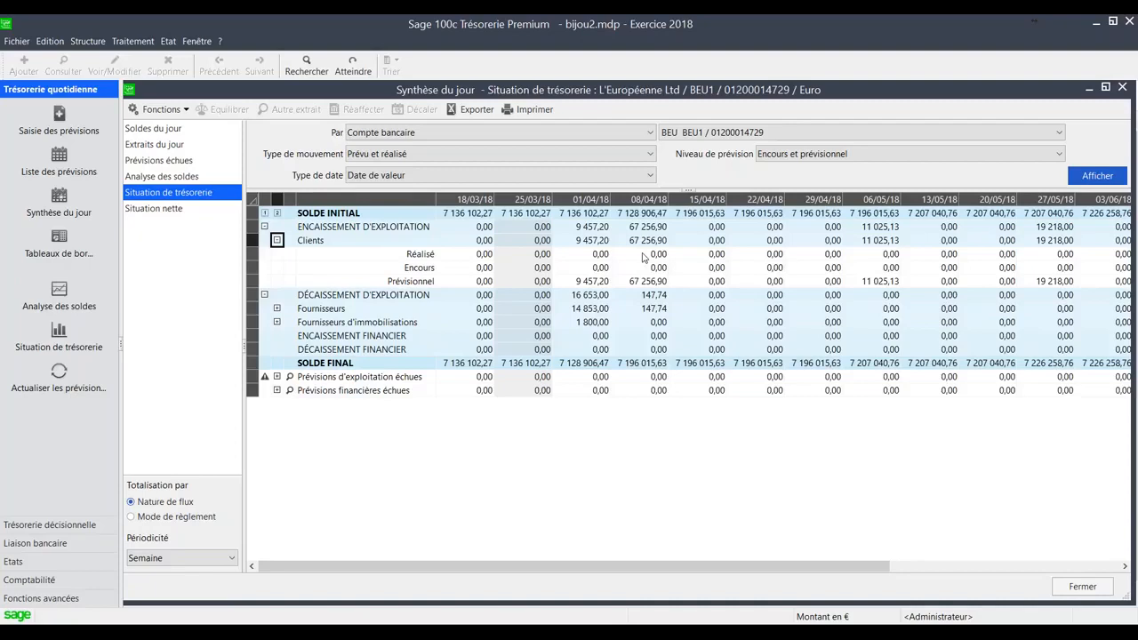
pyautogui.click(277, 309)
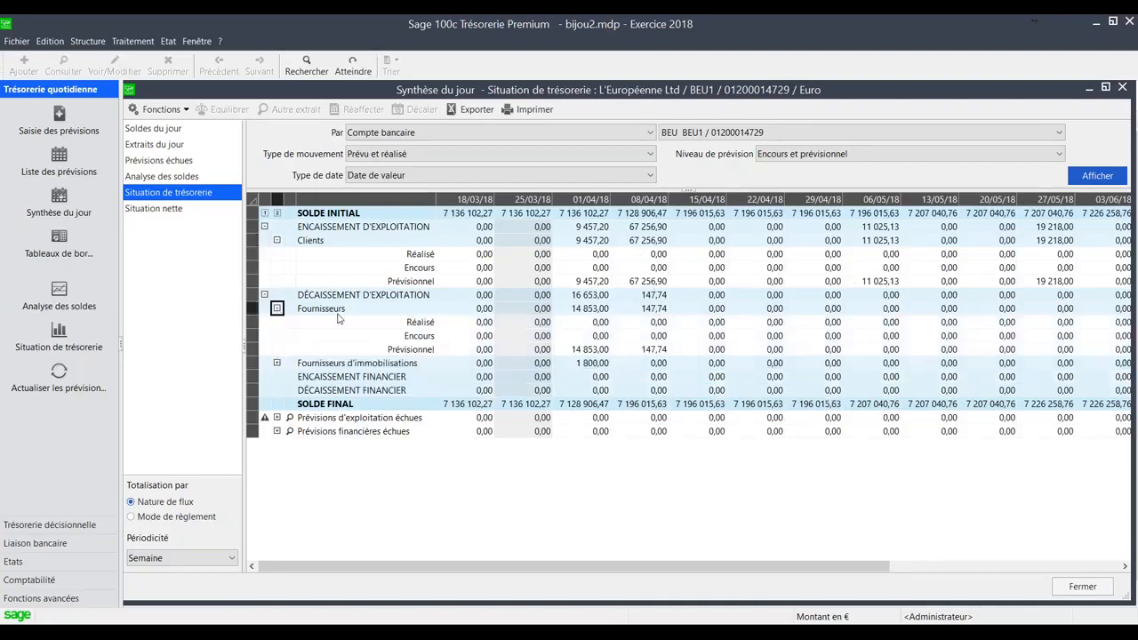
pyautogui.click(601, 352)
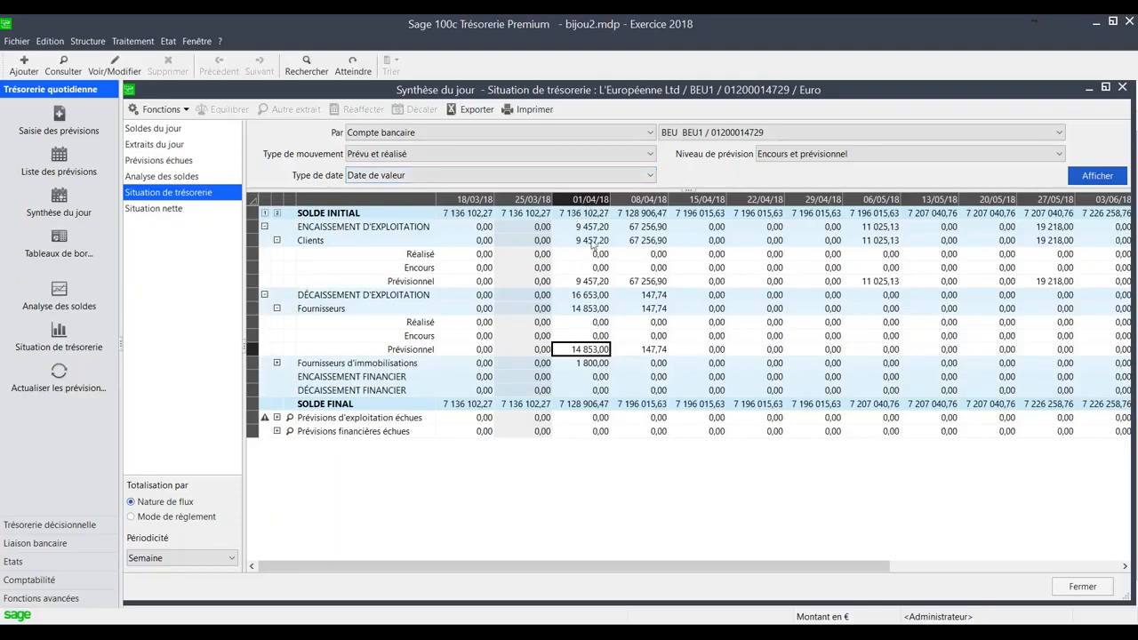
pyautogui.doubleClick(588, 350)
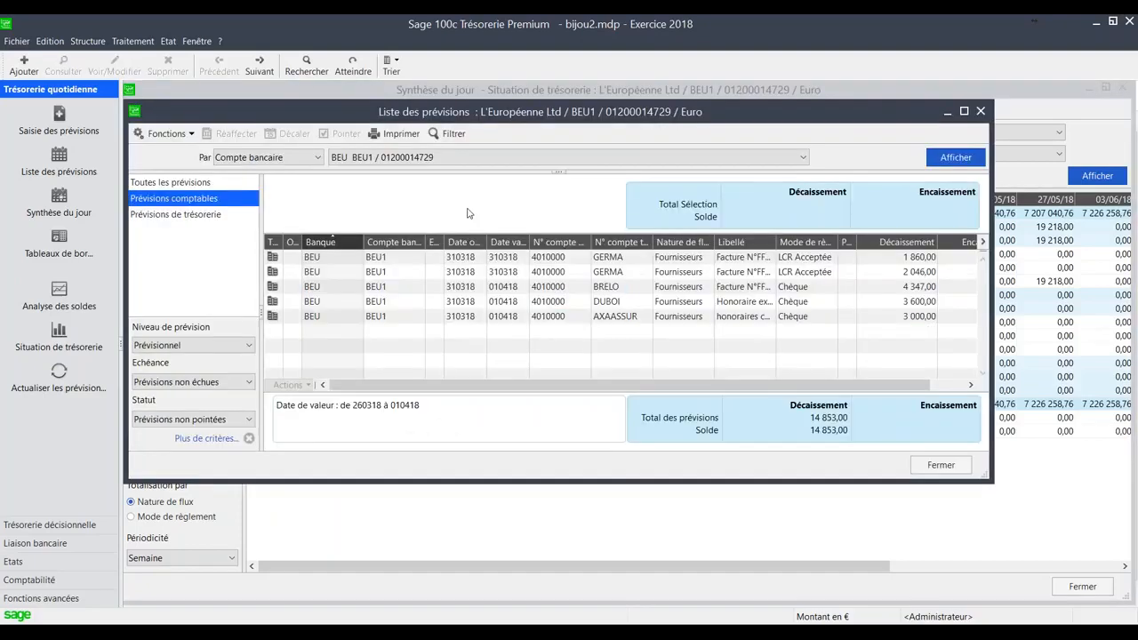
pyautogui.moveTo(988, 480); pyautogui.dragTo(1057, 517)
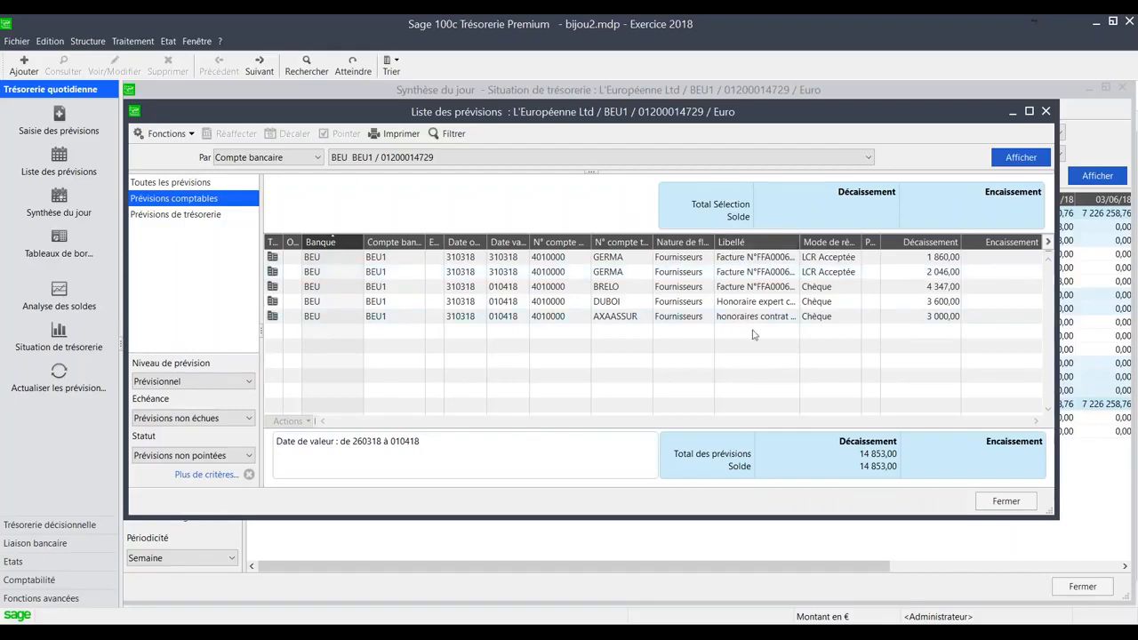
pyautogui.click(1007, 502)
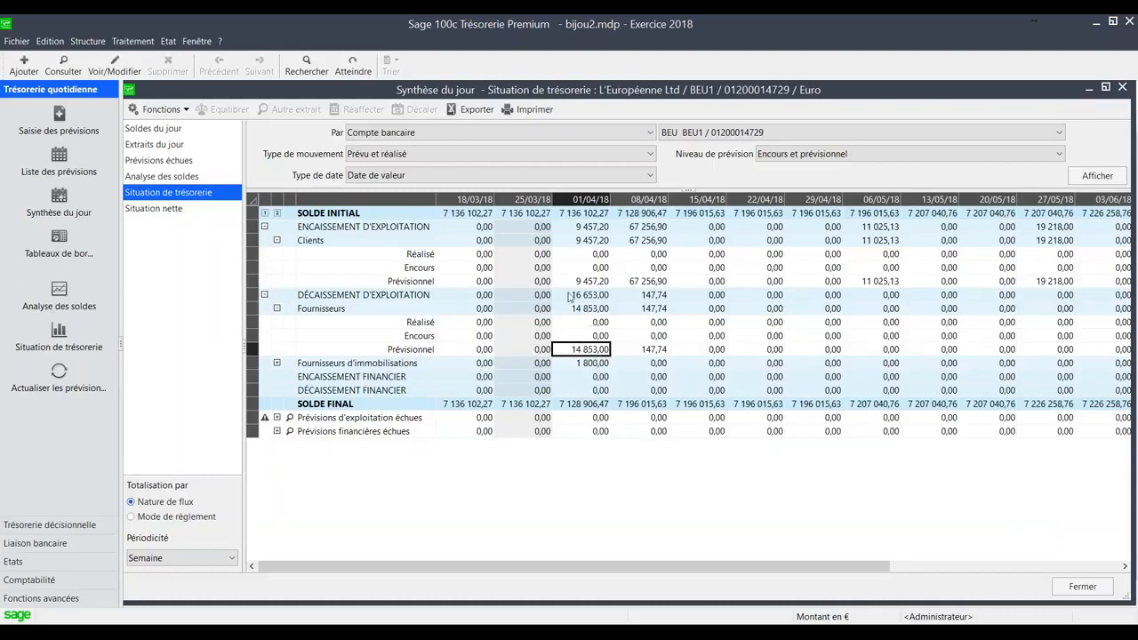
# - Collapse the Fournisseurs flow, view the client forecasts behind the 08/04/18 Prévisionnel amount, and close the list
pyautogui.click(277, 309)
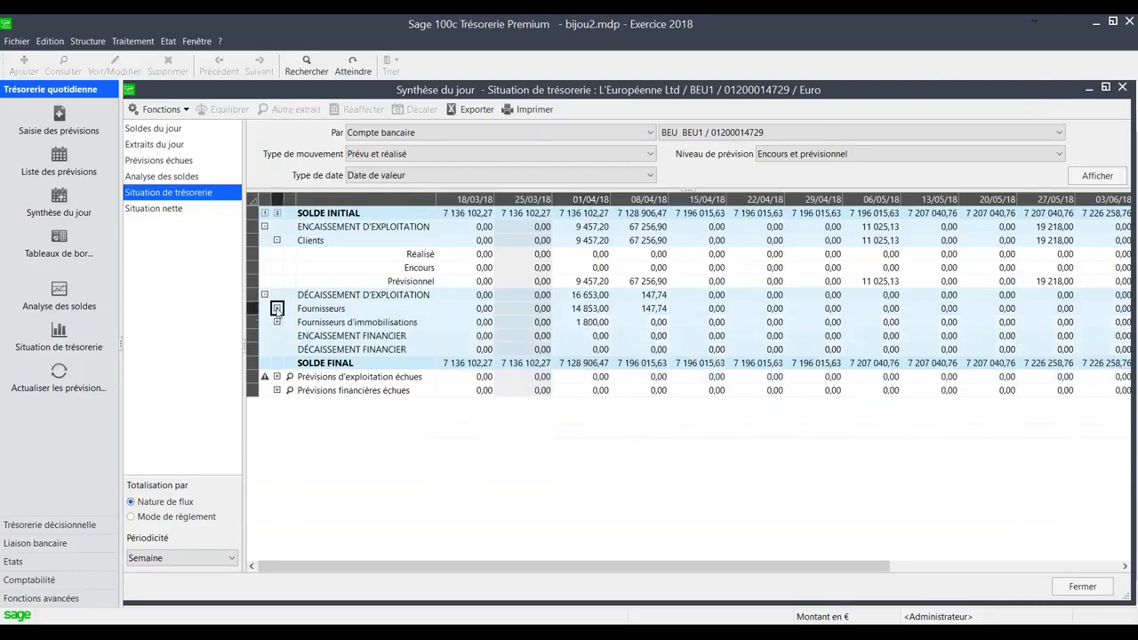
pyautogui.click(636, 283)
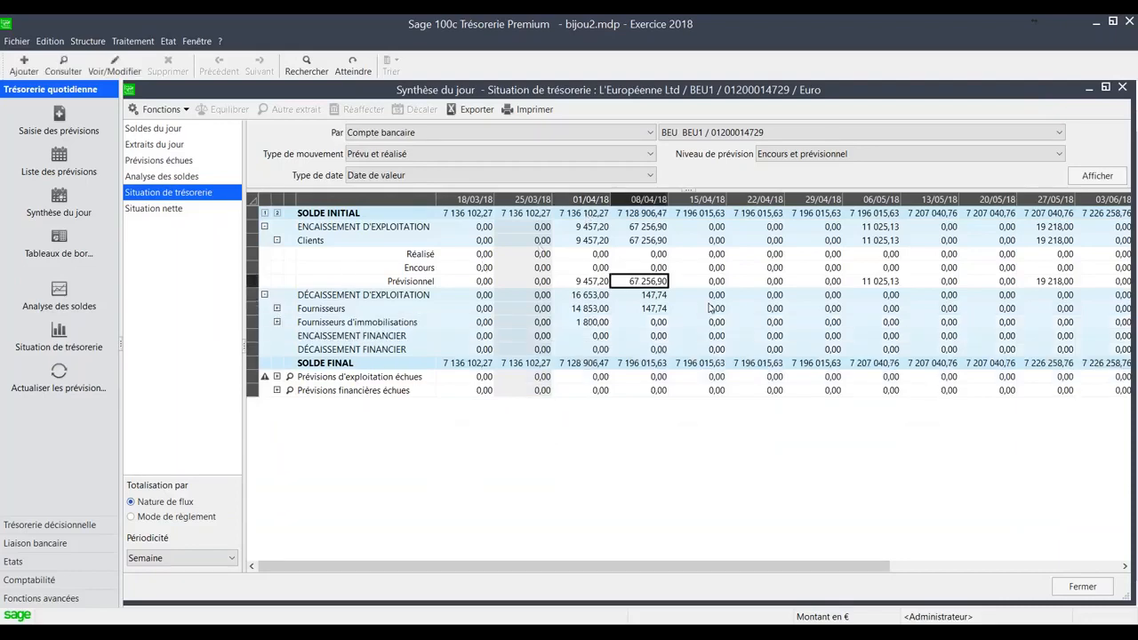
pyautogui.doubleClick(634, 278)
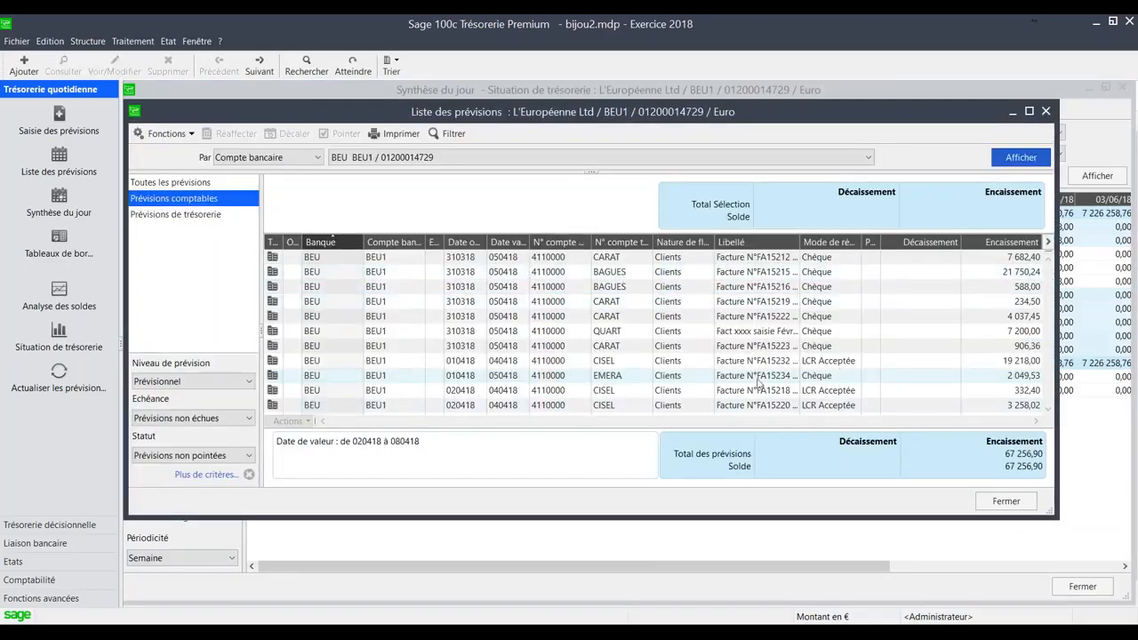
pyautogui.press('Escape')
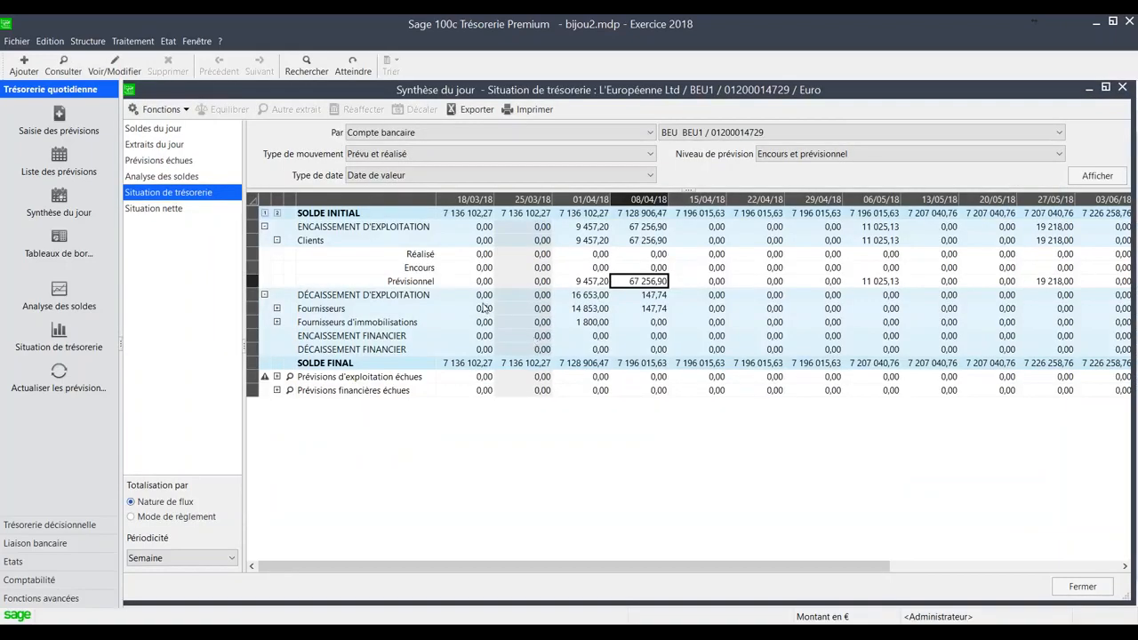
# - Open the treasury forecast entry for bank account BEU1 and start a forecast dated 31/03/18 on general account 5125
pyautogui.click(121, 43)
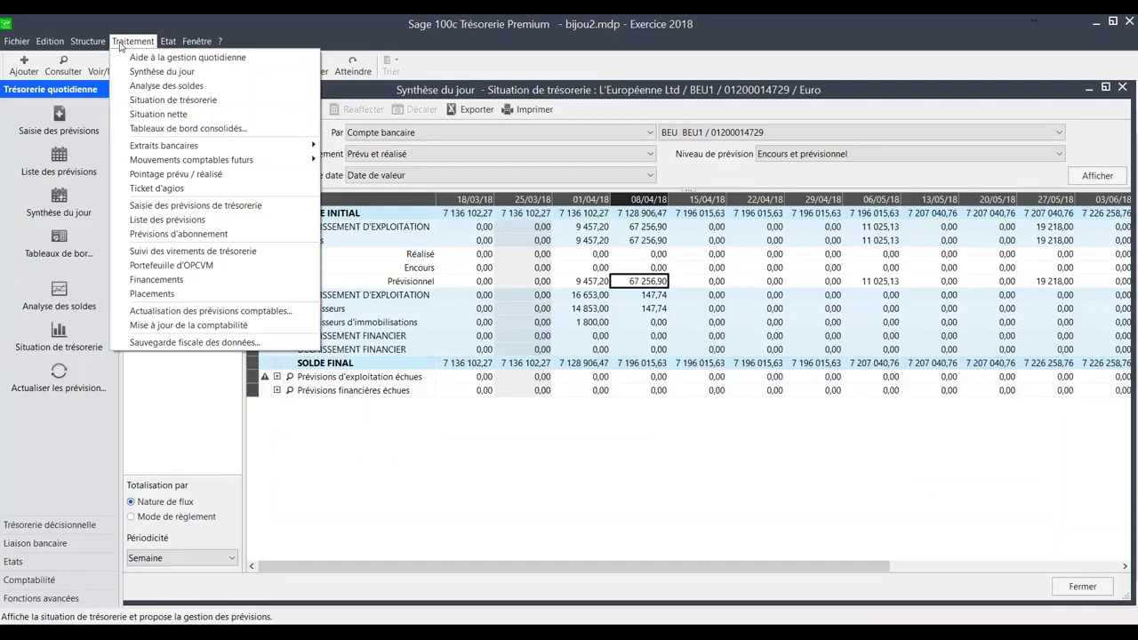
pyautogui.click(155, 209)
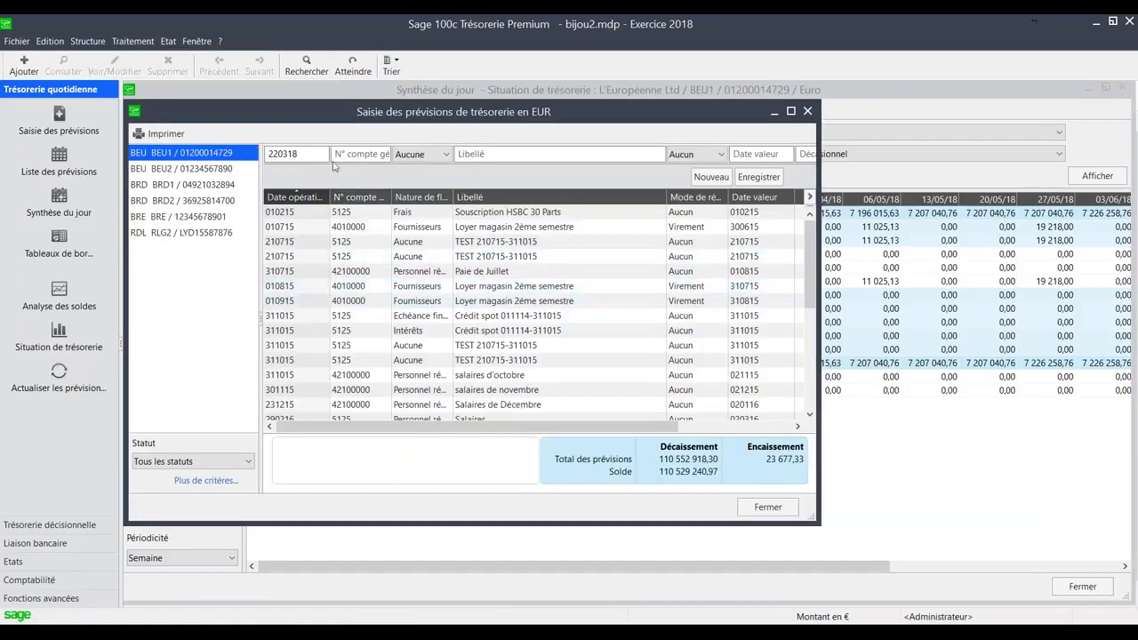
pyautogui.write('3103')
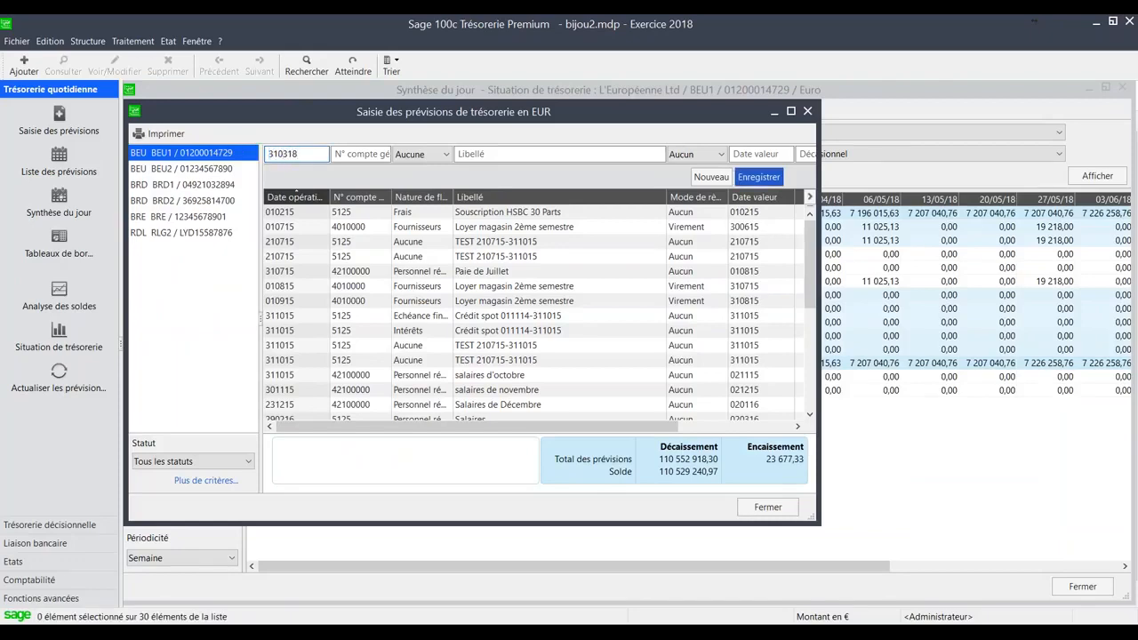
pyautogui.press('Tab')
pyautogui.press('Tab')
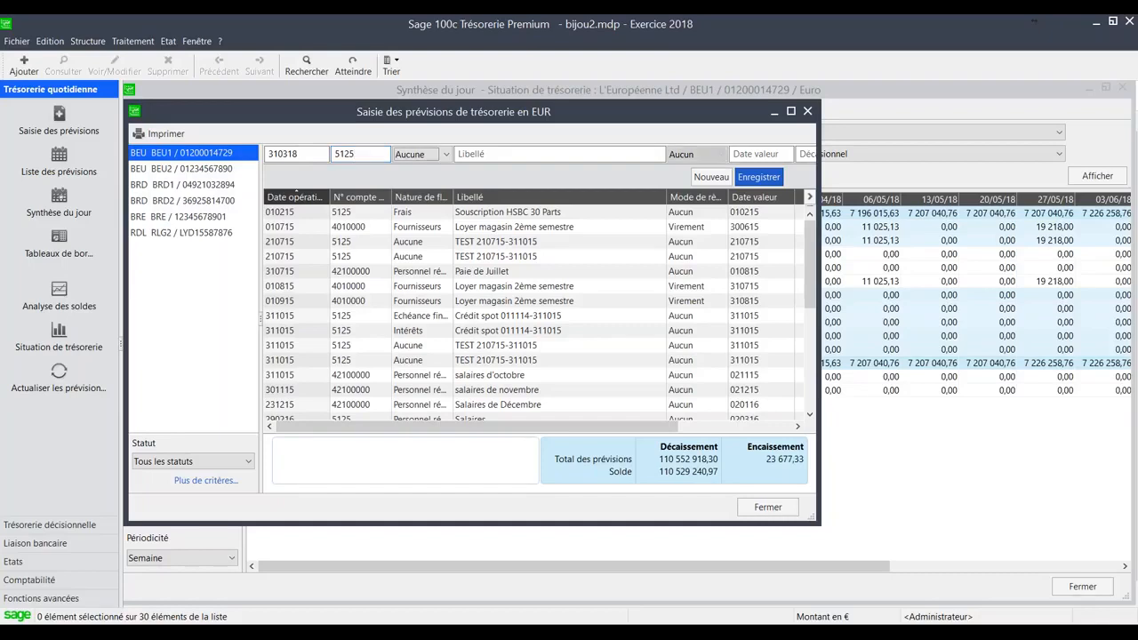
pyautogui.press('Tab')
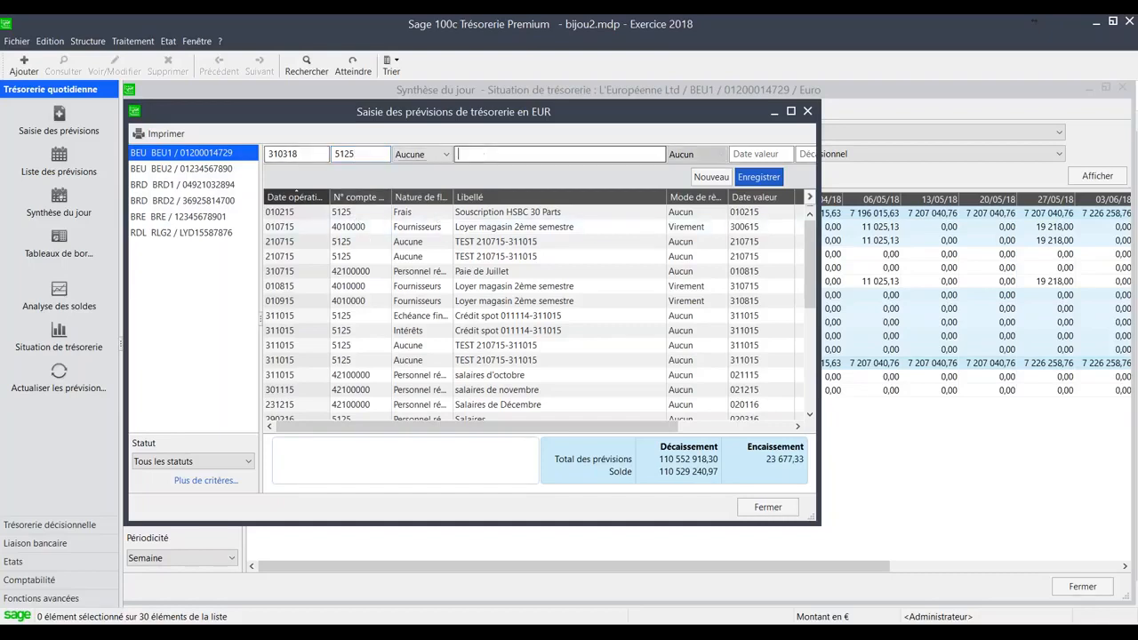
# - Label the forecast "salaires de mars", set value date 03/04/18 and a 22222 Décaissement, save it and close the entry window
pyautogui.write('salaires')
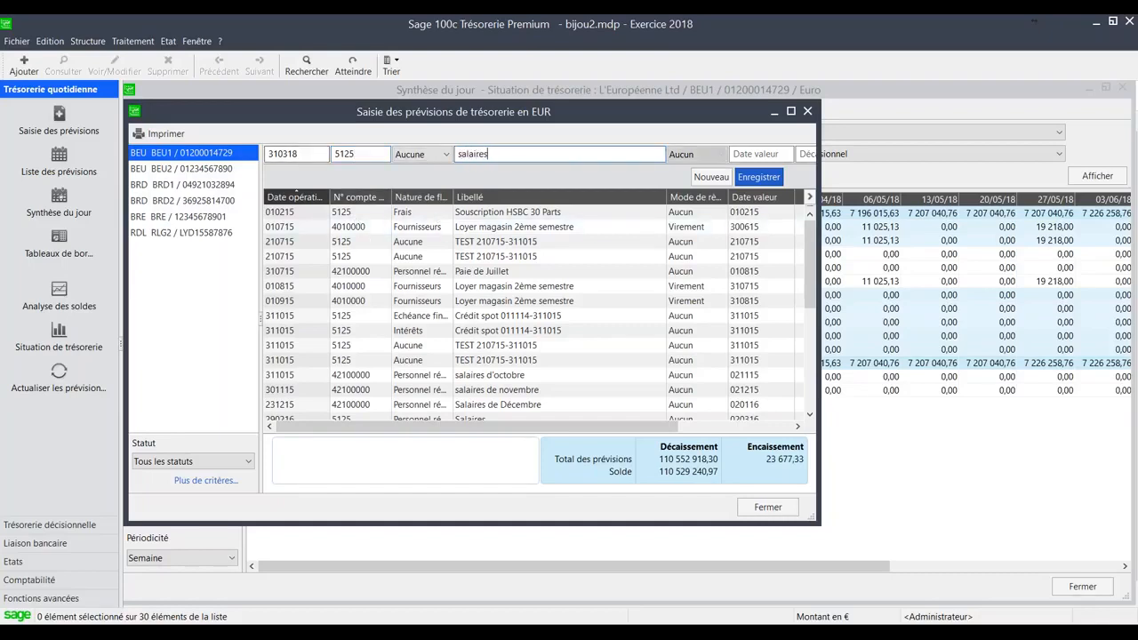
pyautogui.write(' de mars')
pyautogui.press('Tab')
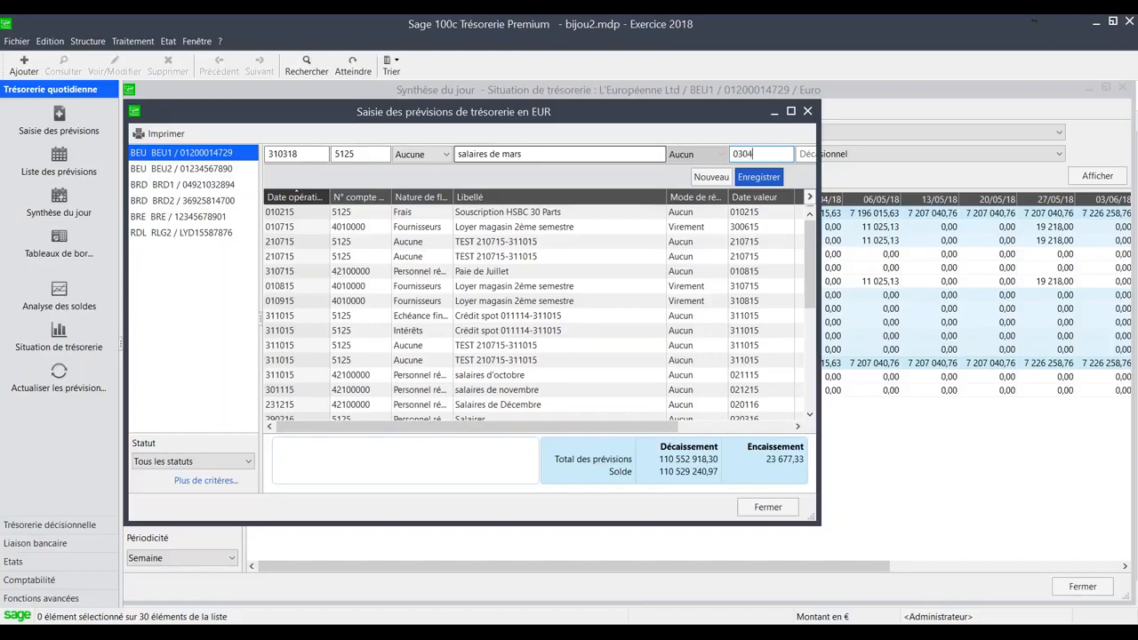
pyautogui.write('030418')
pyautogui.press('Tab')
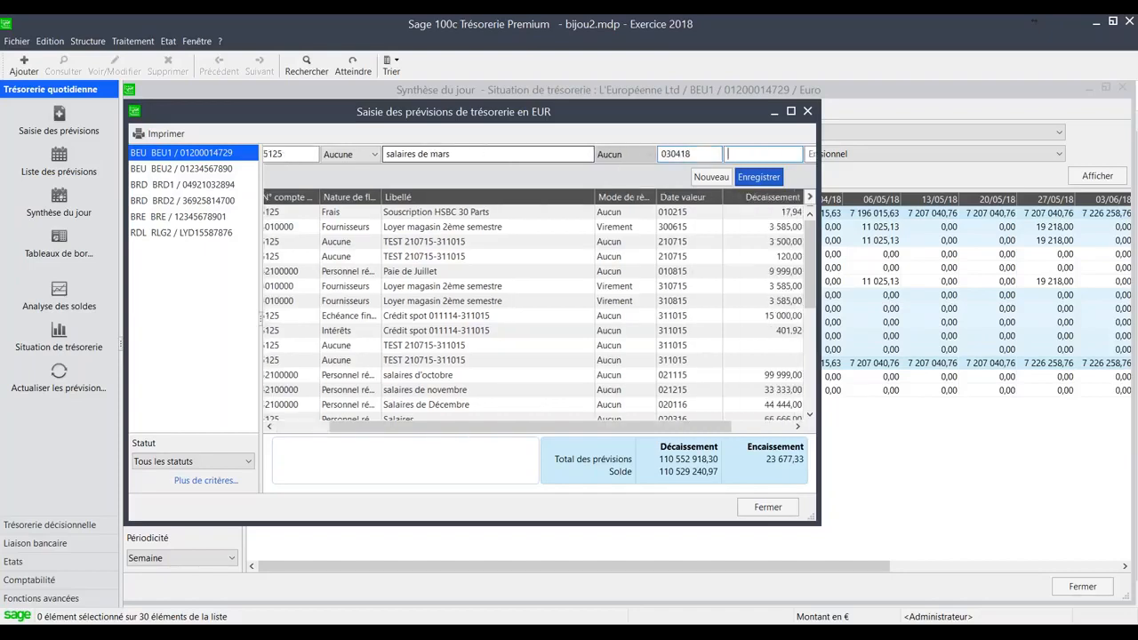
pyautogui.write('22222')
pyautogui.press('Return')
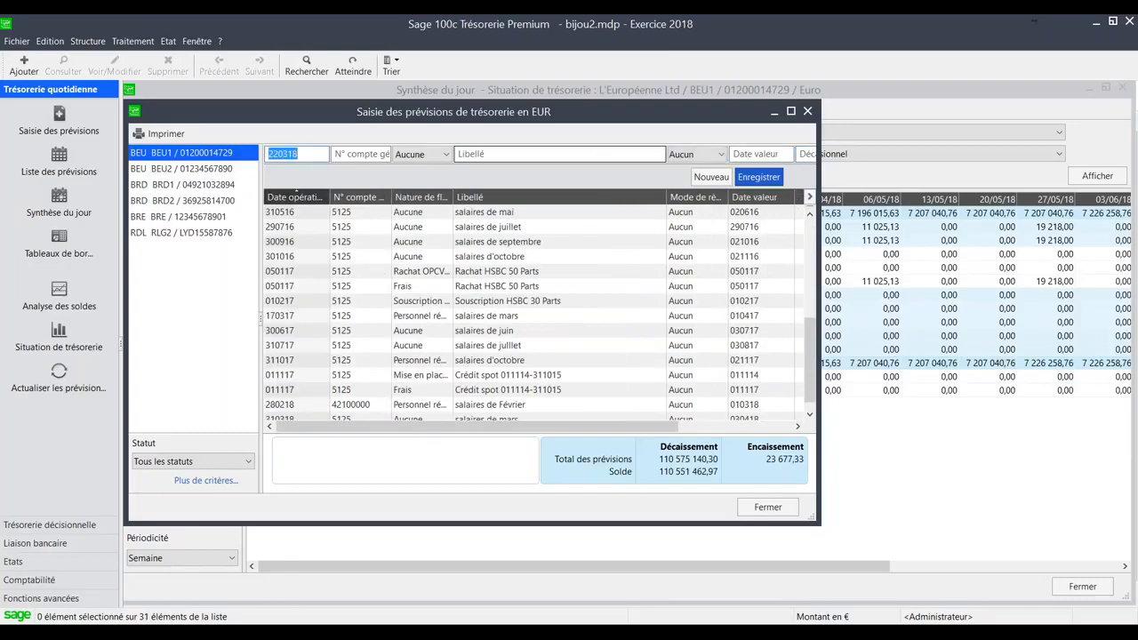
pyautogui.click(767, 507)
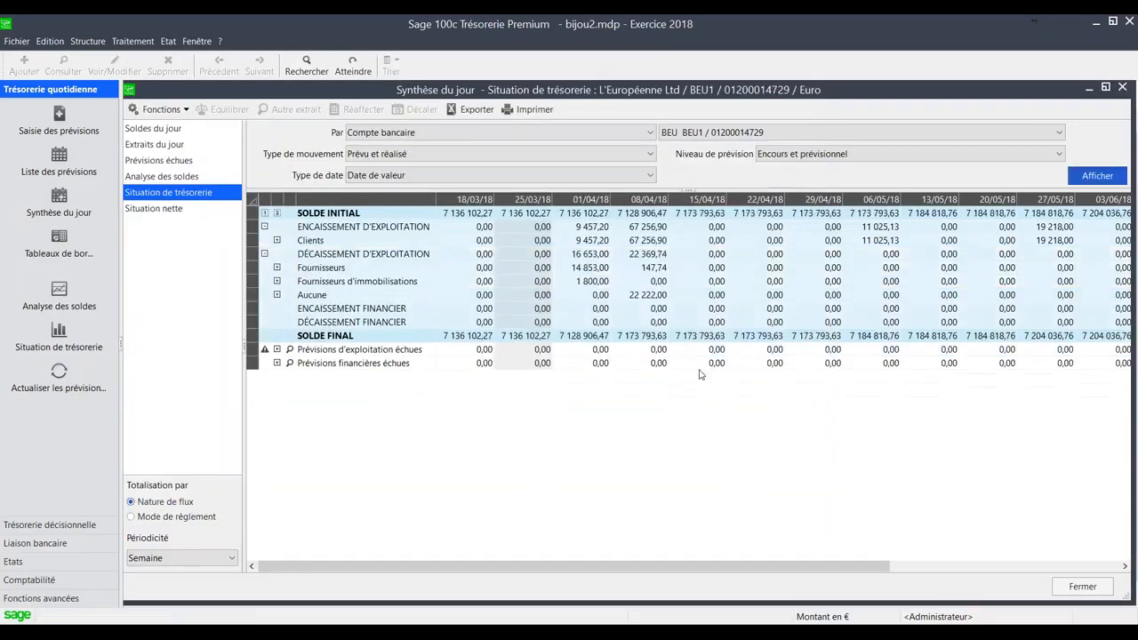
# - Switch the Situation de trésorerie to Date d'opération and Jour periodicity, and examine the Aucune disbursement on 03/04/18
pyautogui.click(641, 296)
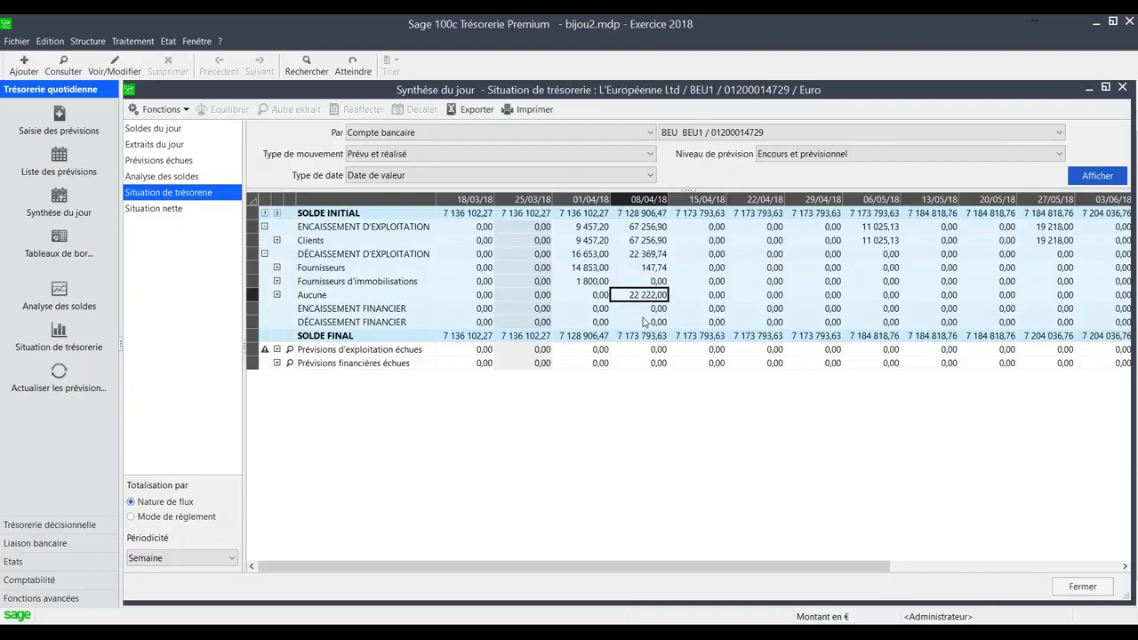
pyautogui.click(502, 176)
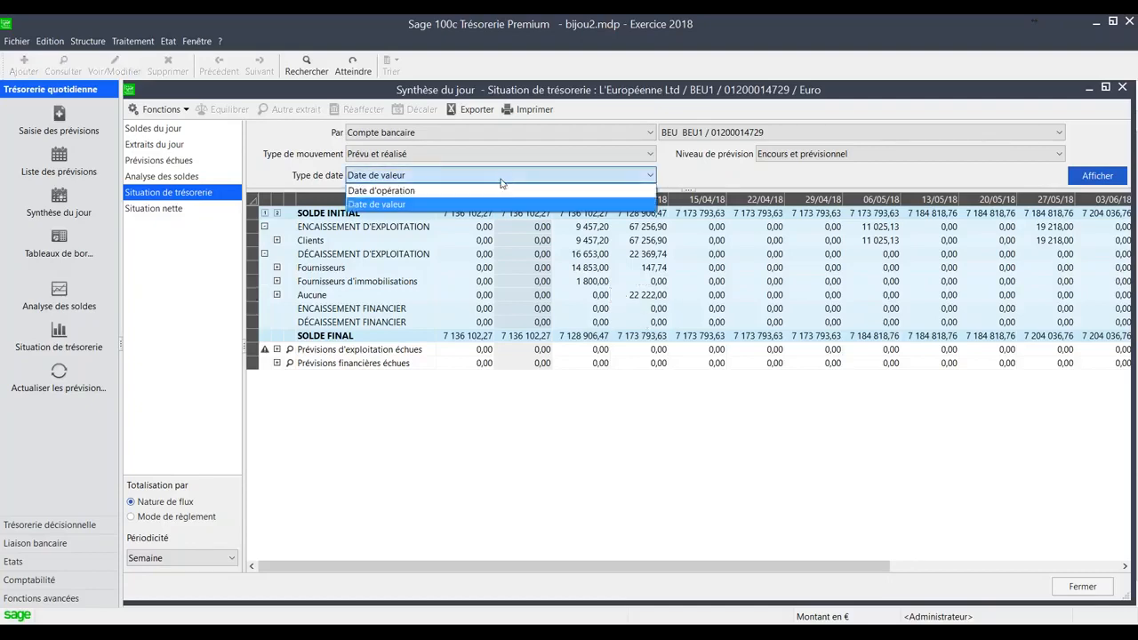
pyautogui.click(498, 188)
pyautogui.click(175, 559)
pyautogui.click(175, 576)
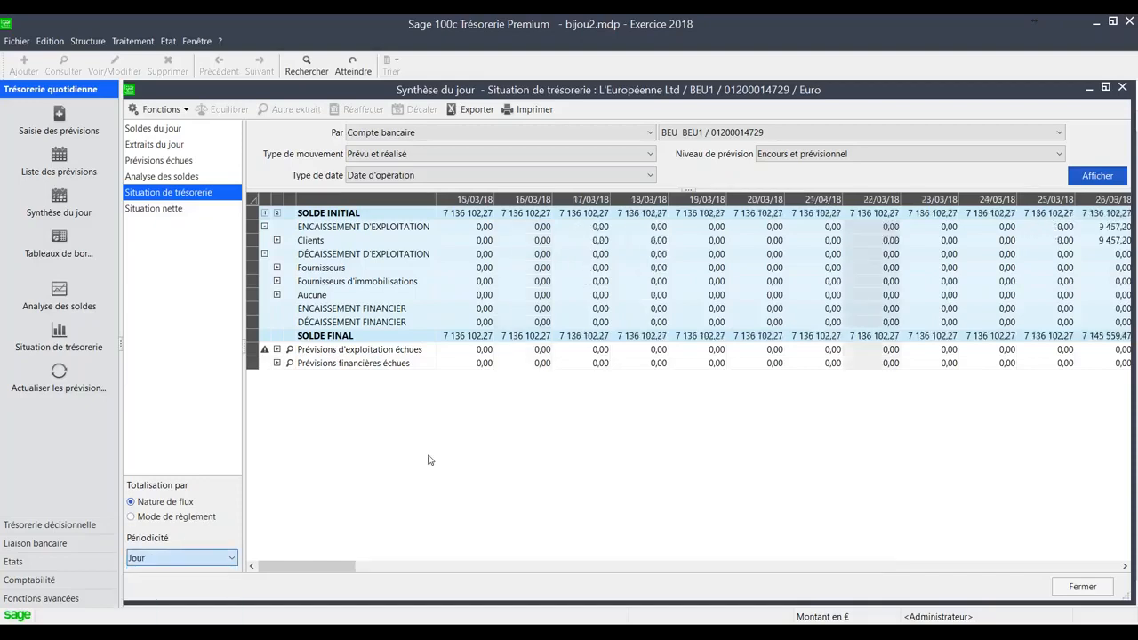
pyautogui.click(1124, 567)
pyautogui.click(1124, 567)
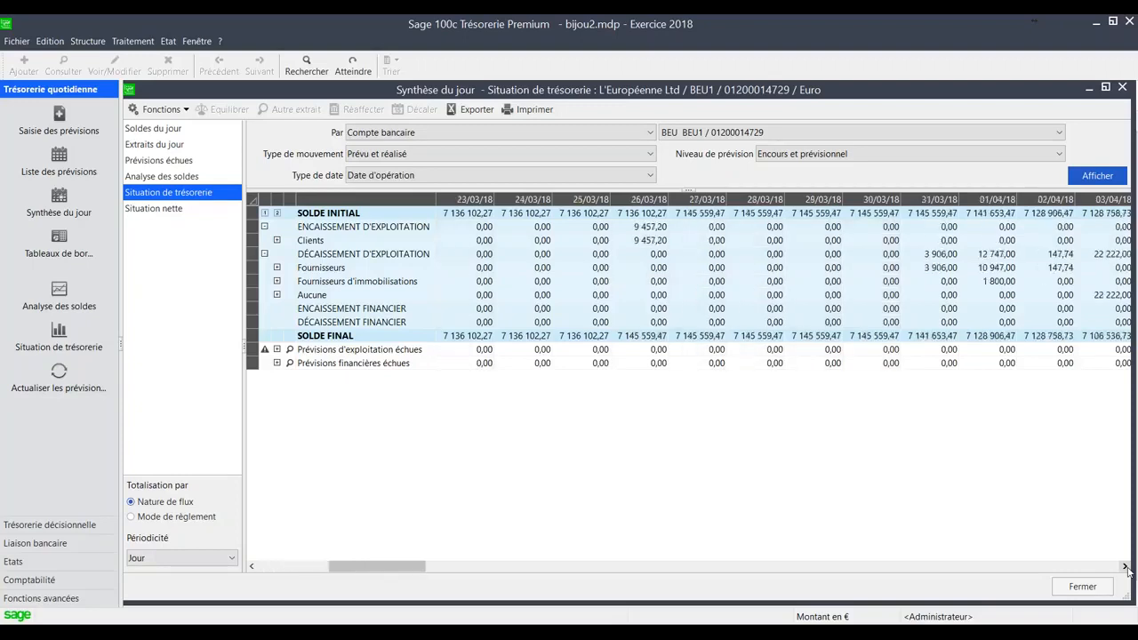
pyautogui.click(1125, 567)
pyautogui.click(1125, 566)
pyautogui.click(1125, 566)
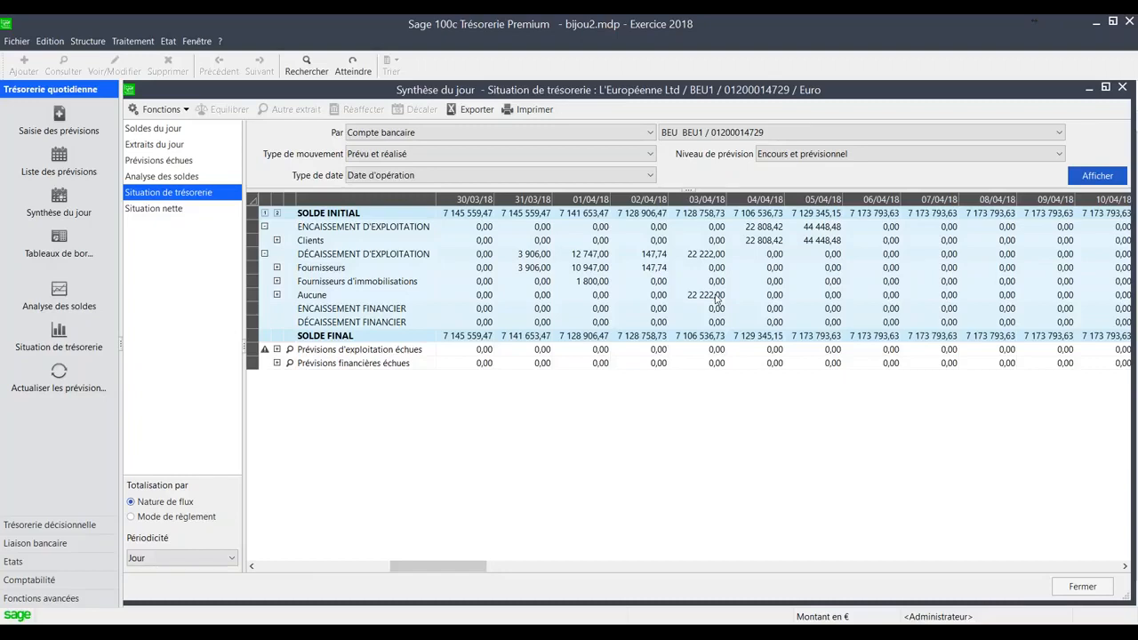
# - Redisplay the Situation de trésorerie by Date de valeur and return its periodicity to Semaine
pyautogui.click(599, 175)
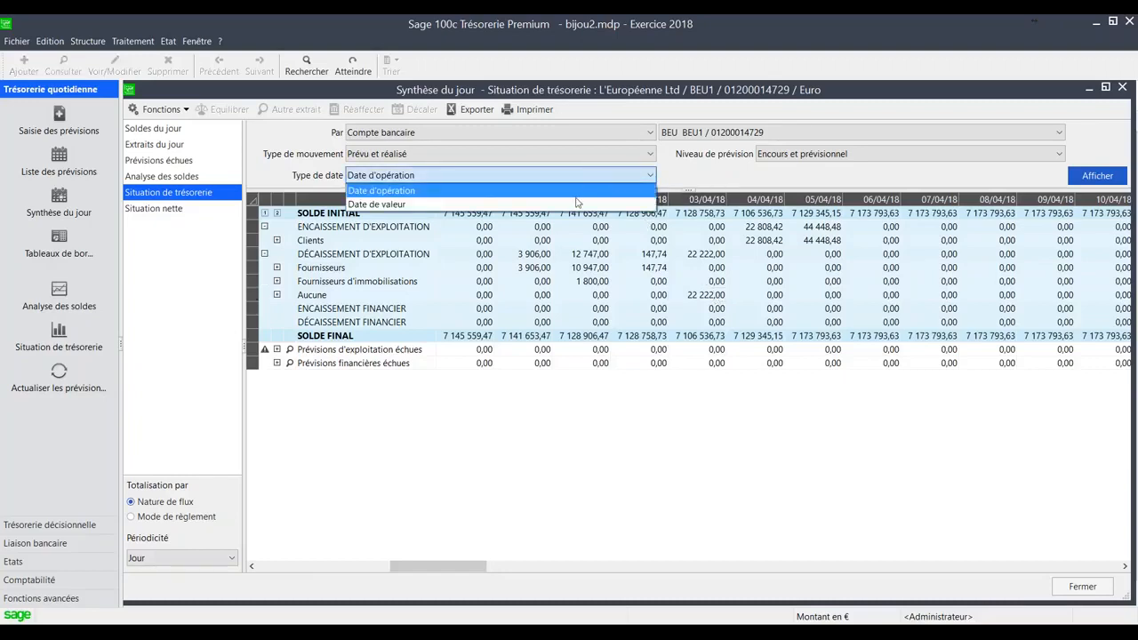
pyautogui.click(577, 206)
pyautogui.click(1098, 180)
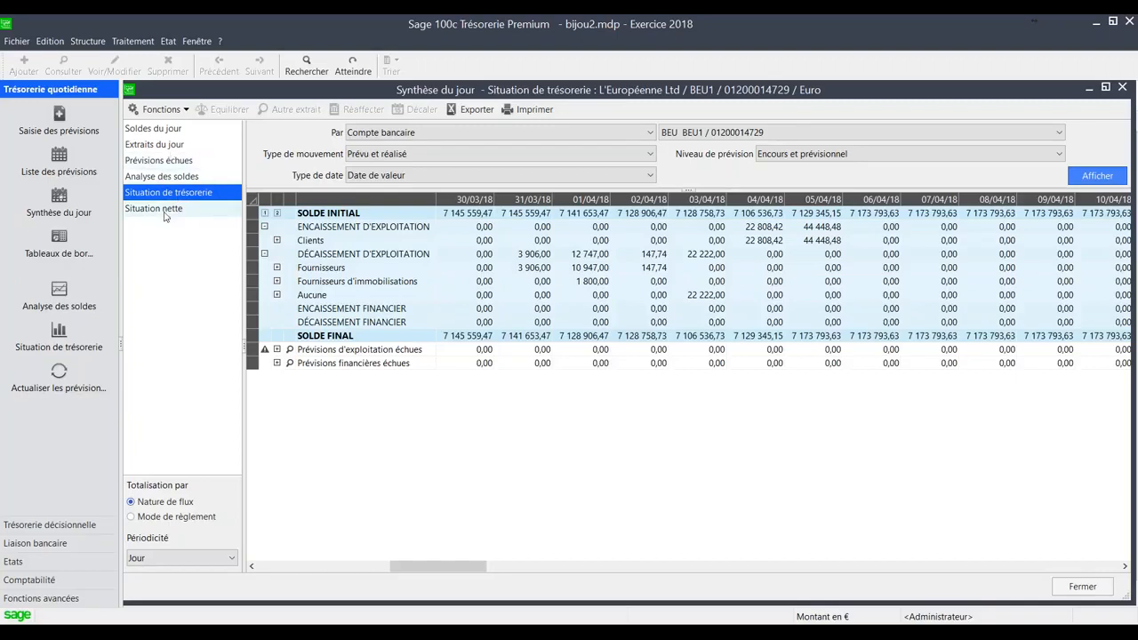
pyautogui.moveTo(398, 567); pyautogui.dragTo(265, 567)
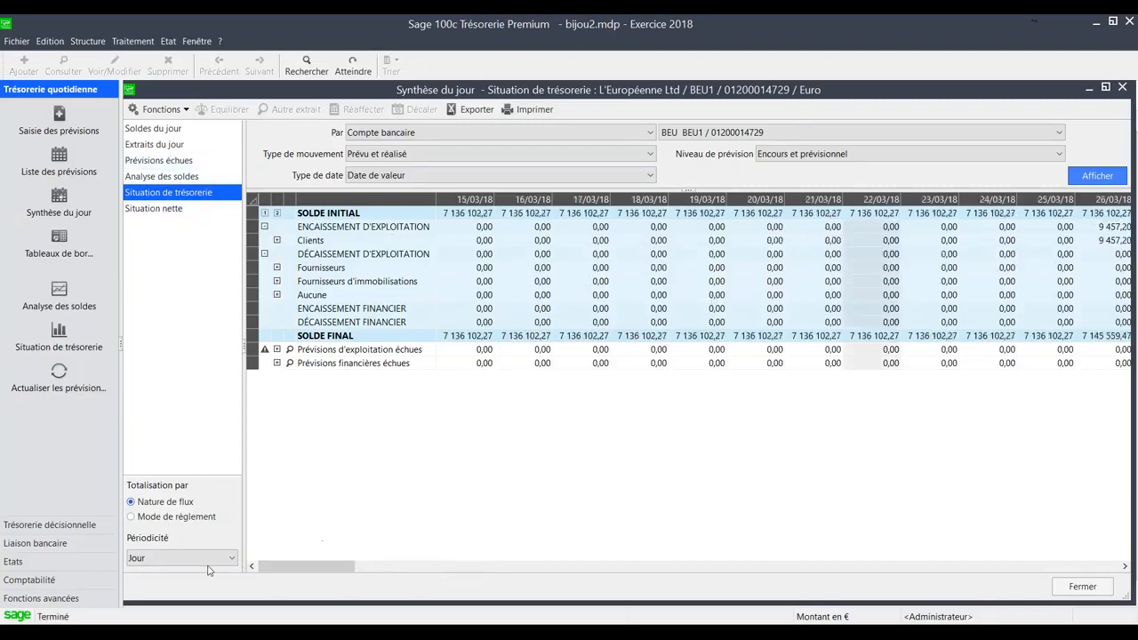
pyautogui.click(209, 559)
pyautogui.click(160, 594)
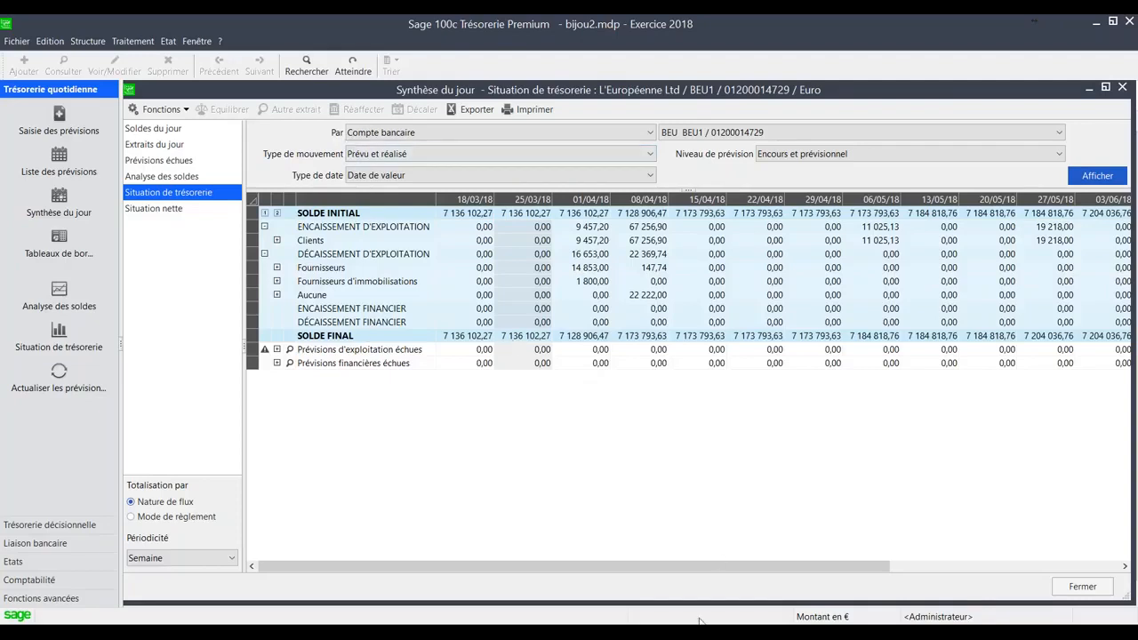
# - Switch to Sage 100c Moyens de paiement and open the Saisie des virements émis
pyautogui.moveTo(712, 631)
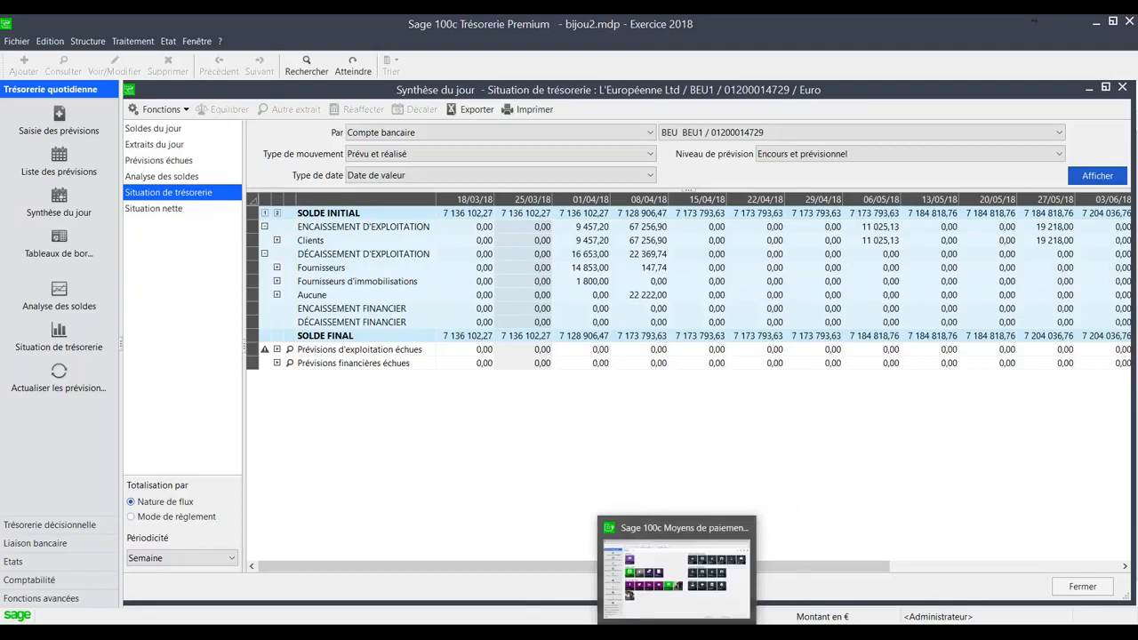
pyautogui.click(663, 631)
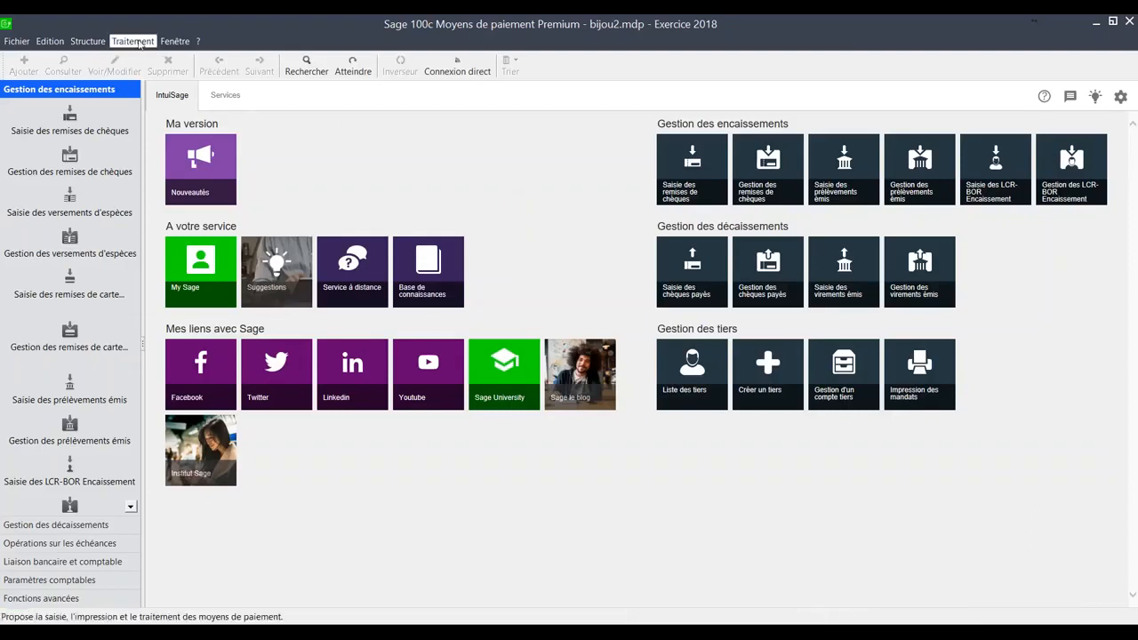
pyautogui.click(137, 42)
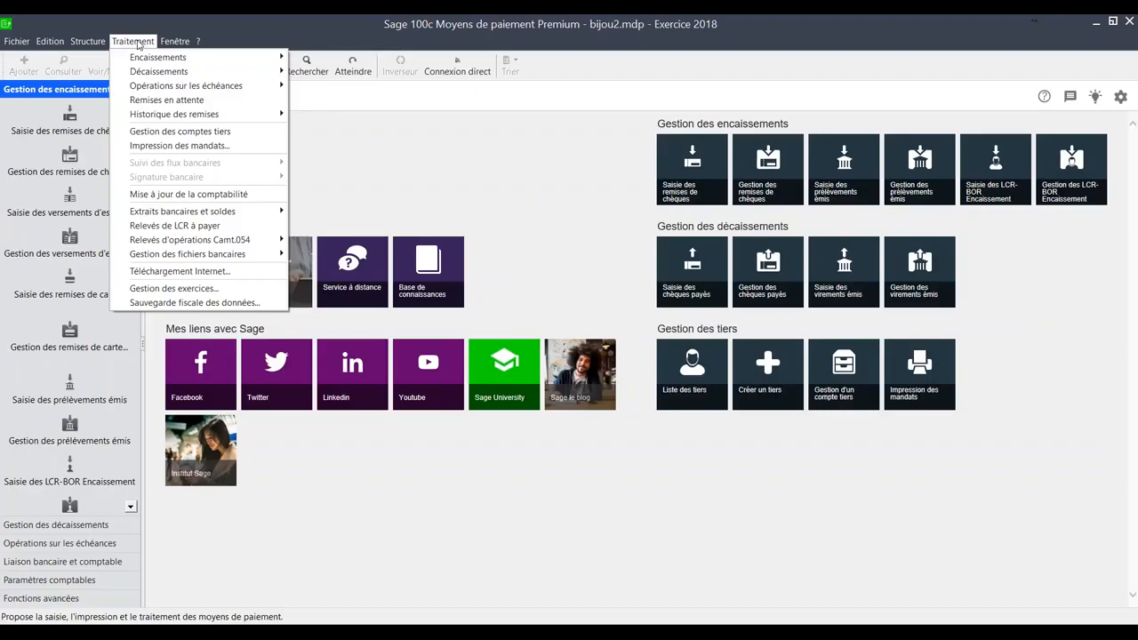
pyautogui.moveTo(138, 73)
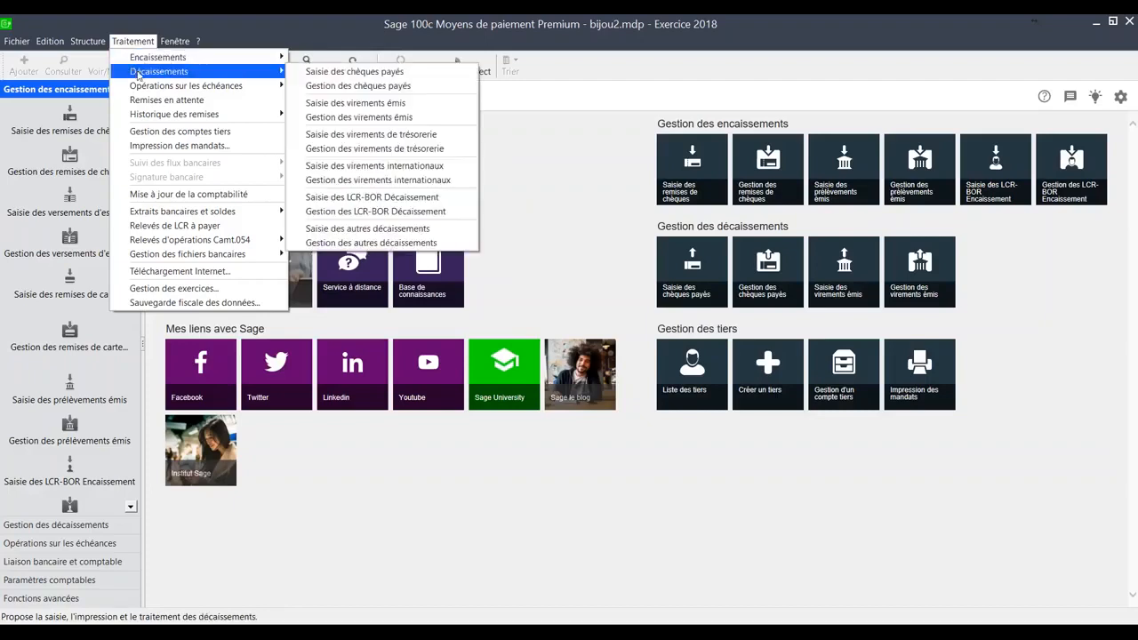
pyautogui.click(347, 104)
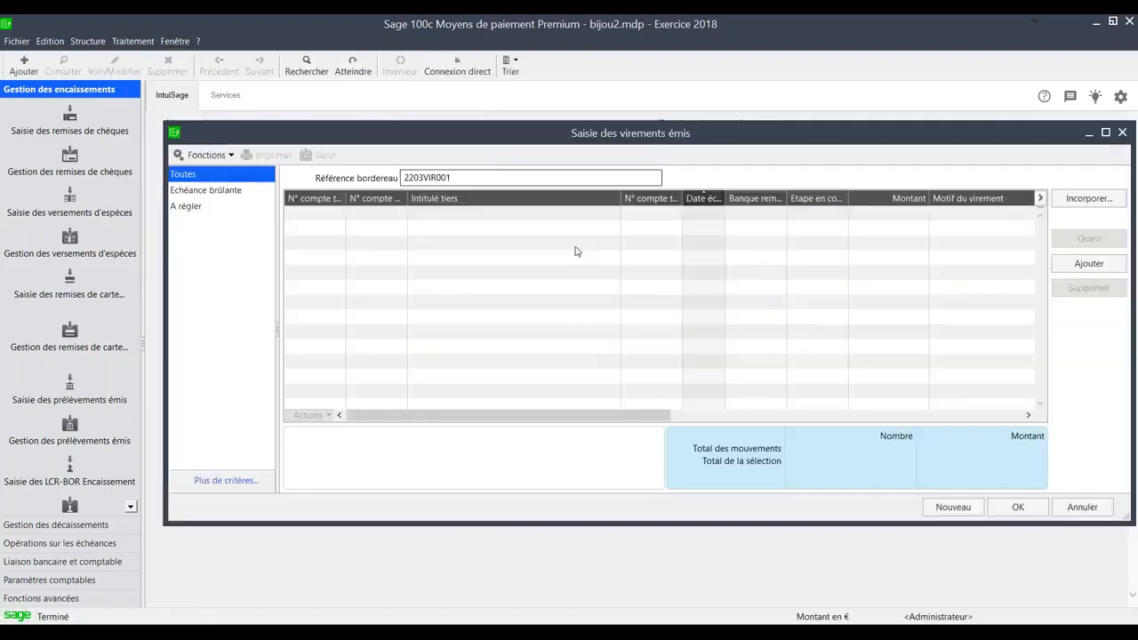
# - List the supplier entries to incorporate, with due dates up to 30/03/18 and journal ACH Achats
pyautogui.click(1089, 198)
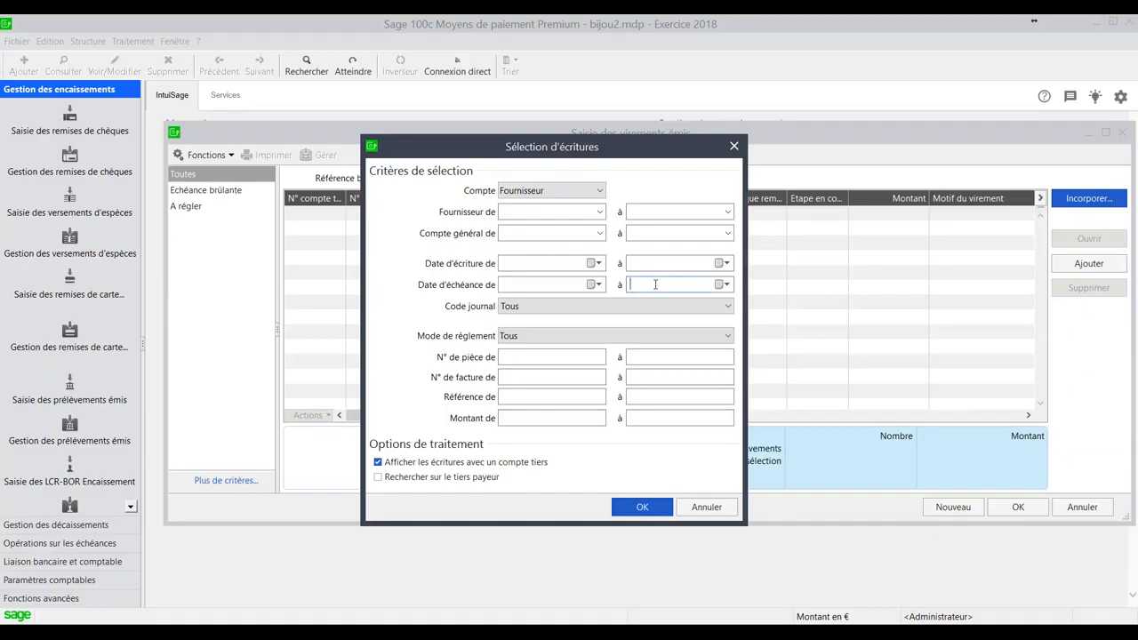
pyautogui.write('300318')
pyautogui.click(609, 311)
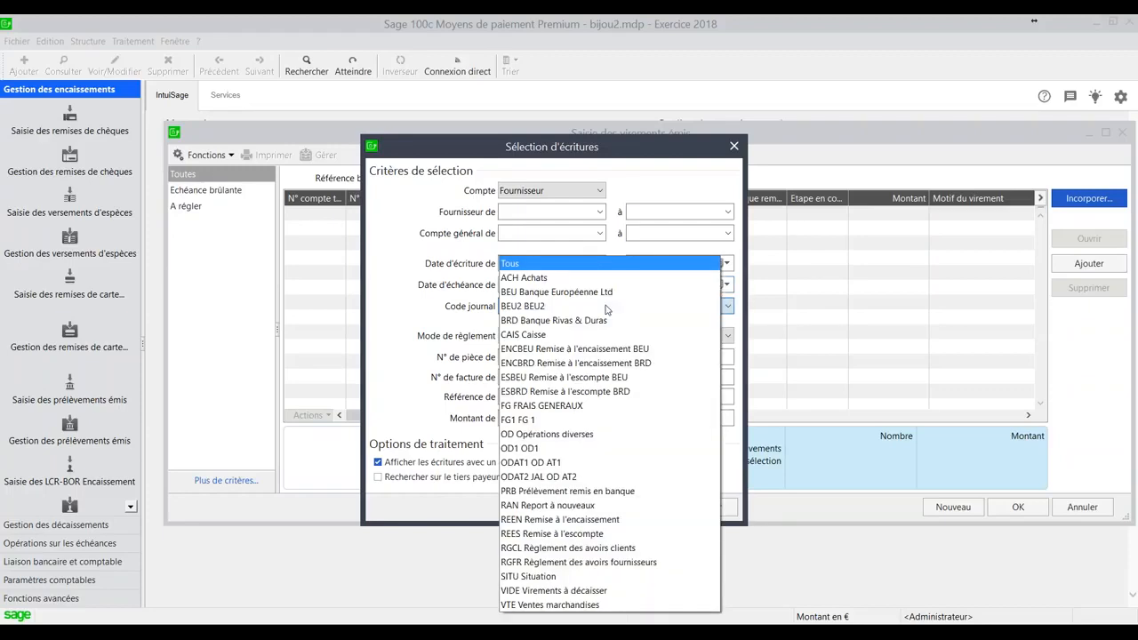
pyautogui.click(552, 277)
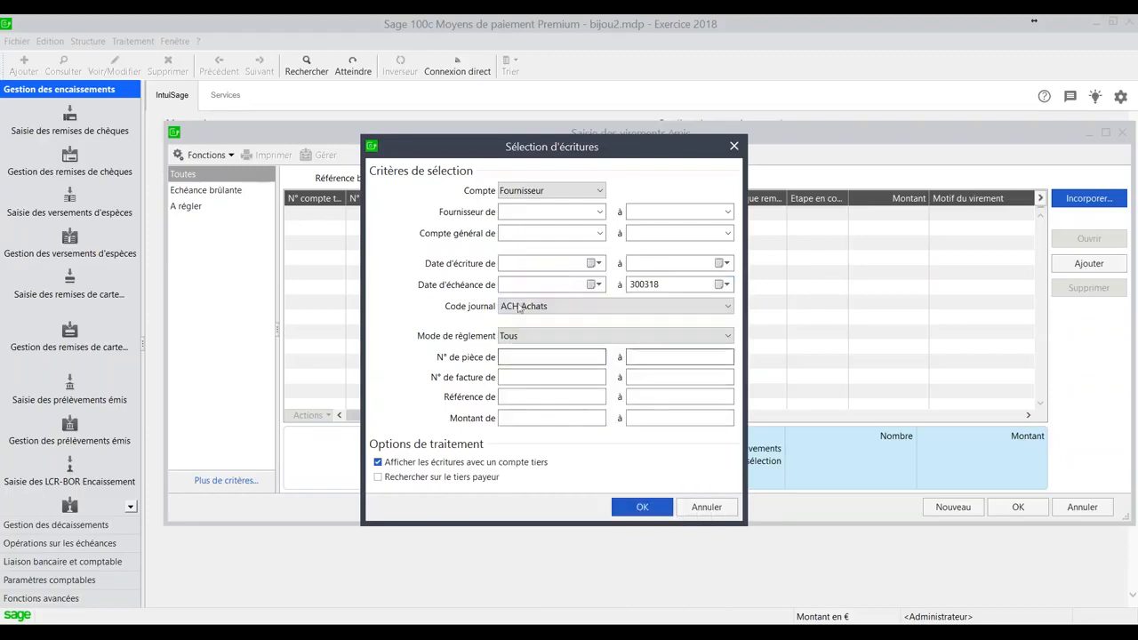
pyautogui.click(642, 507)
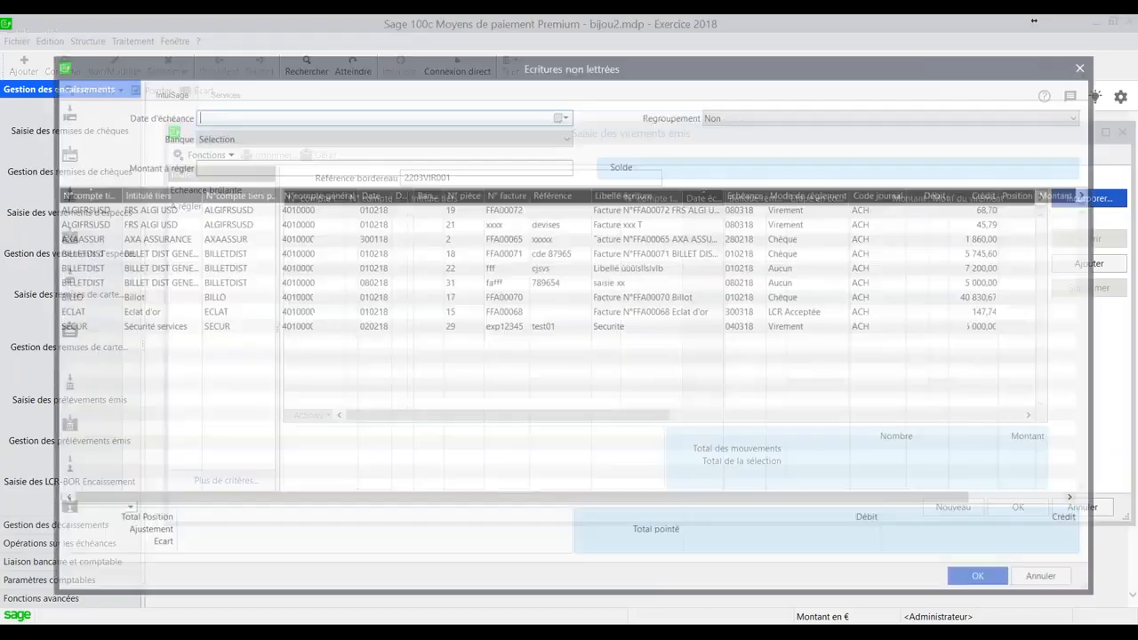
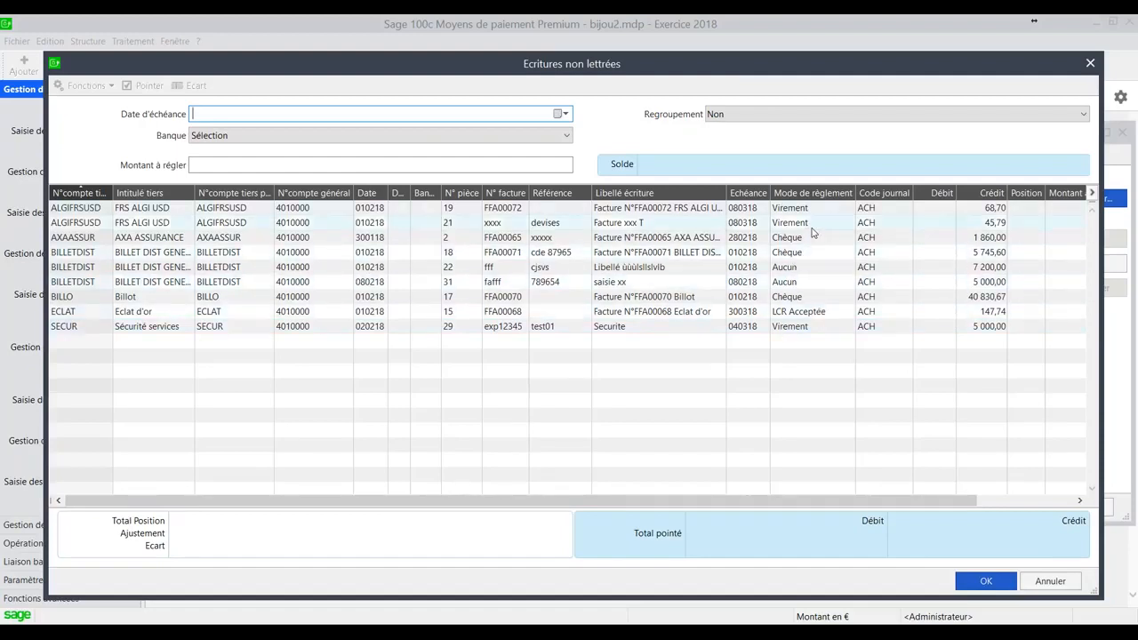
# - Incorporate the five consecutive entries from the BILLET DIST 7 200,00 line through Sécurité services, pointed with due date 300318
pyautogui.click(799, 329)
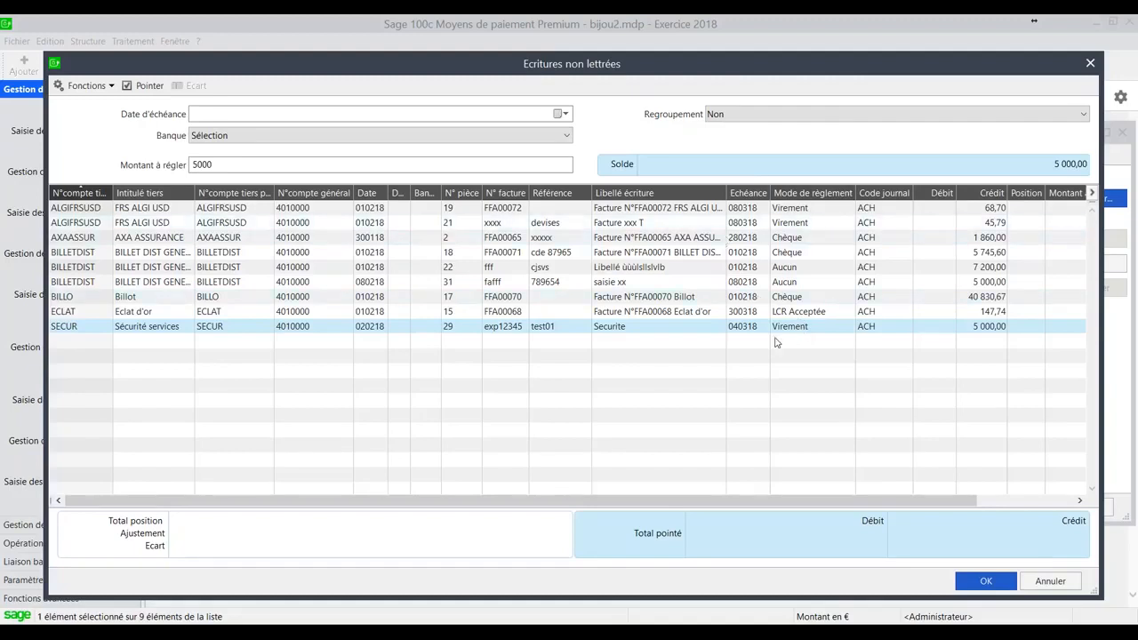
pyautogui.keyDown('shift'); pyautogui.click(764, 269); pyautogui.keyUp('shift')
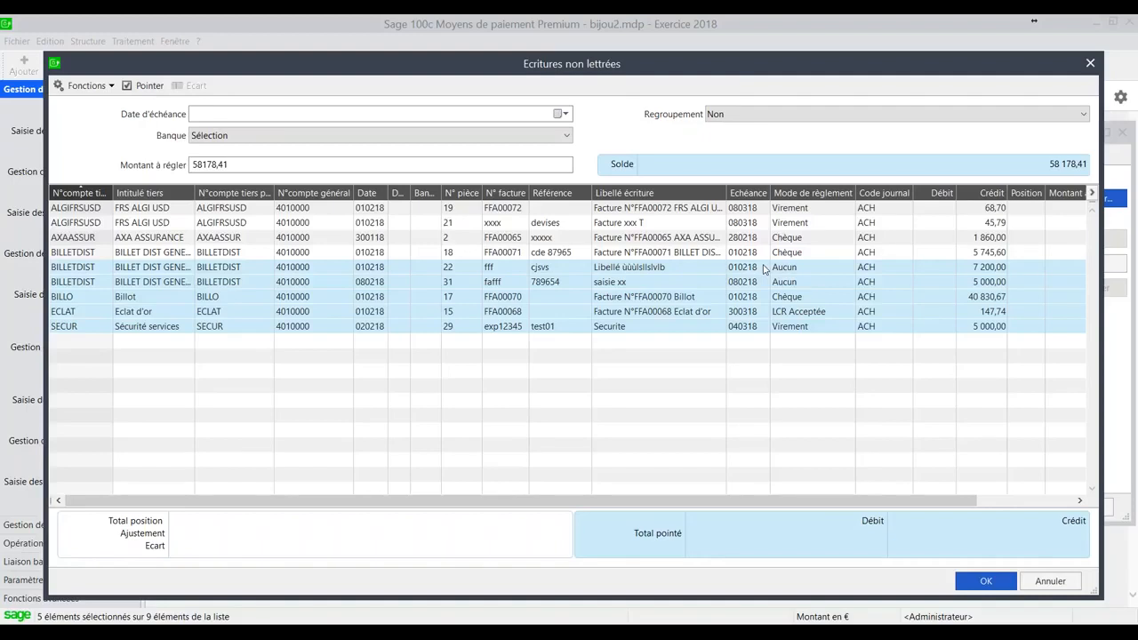
pyautogui.click(192, 114)
pyautogui.write('300318')
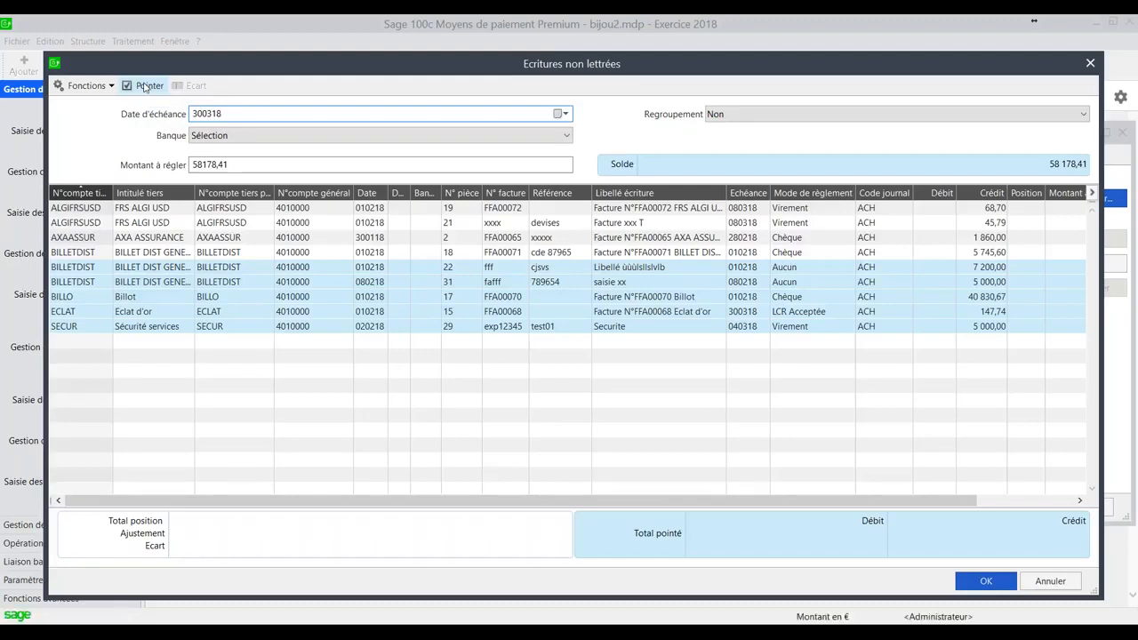
pyautogui.click(145, 86)
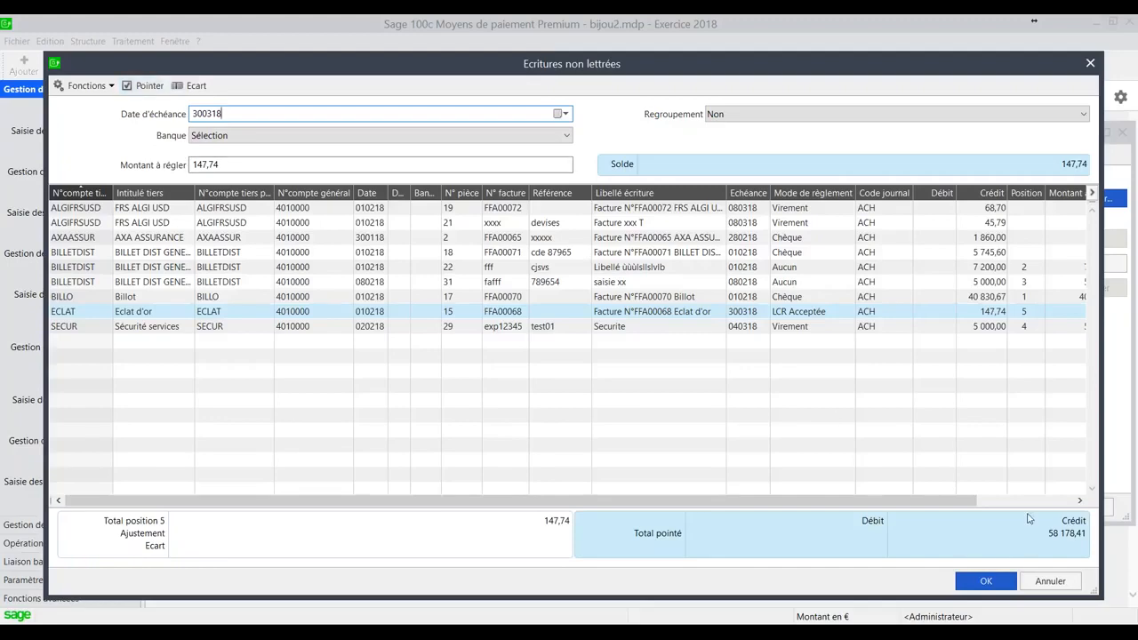
pyautogui.click(979, 585)
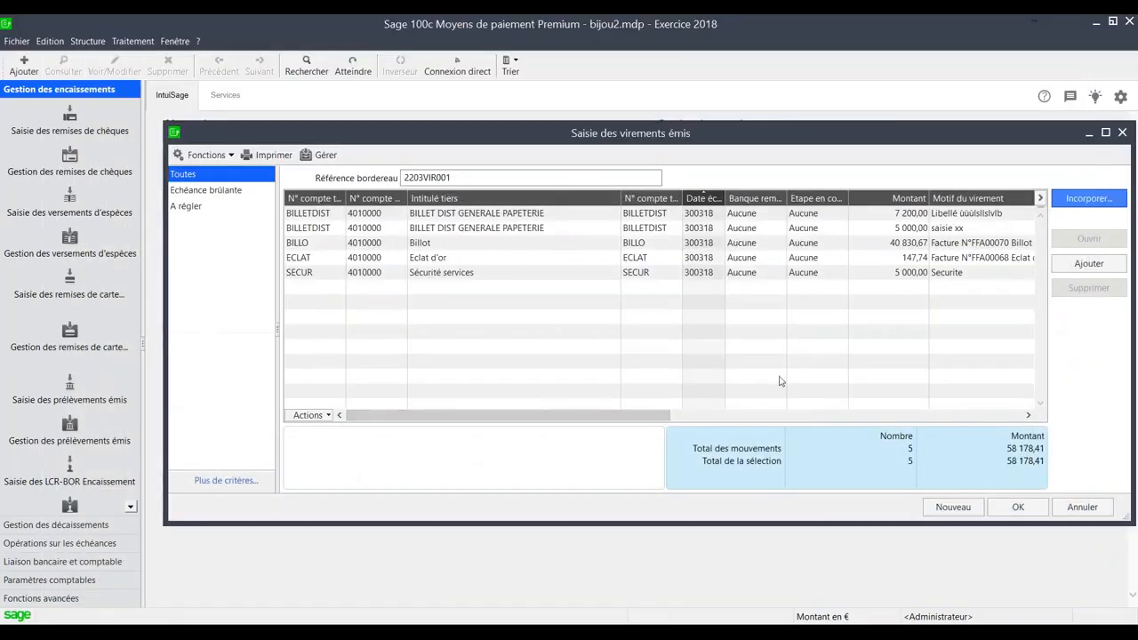
# - Reposition the Saisie des virements émis window and narrow its Intitulé tiers column
pyautogui.moveTo(326, 130); pyautogui.dragTo(312, 131)
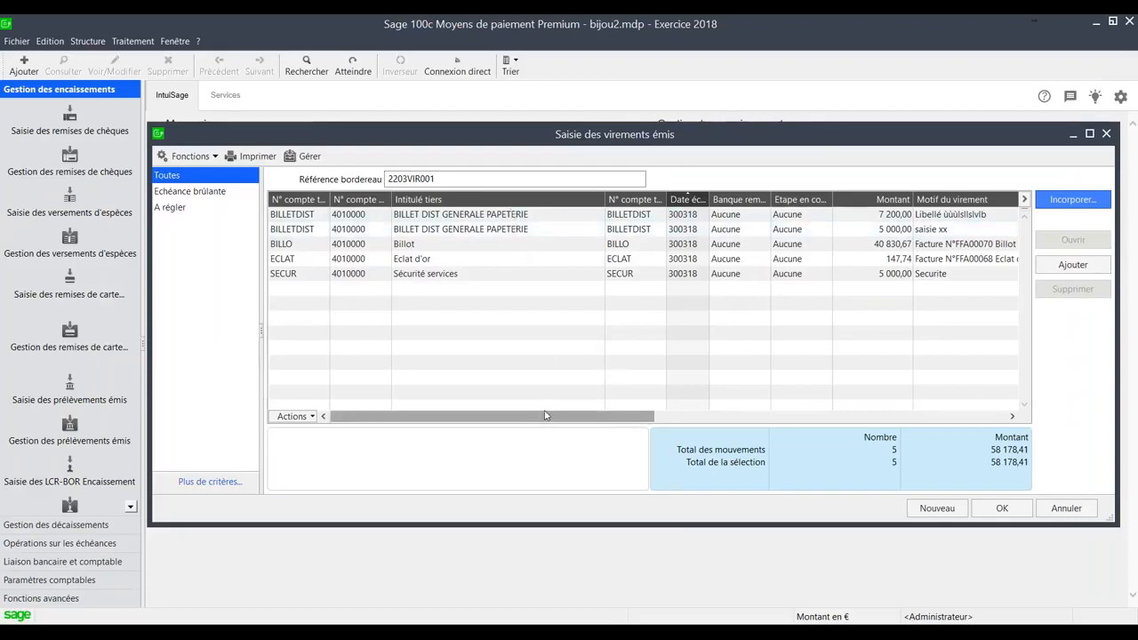
pyautogui.moveTo(605, 199); pyautogui.dragTo(574, 199)
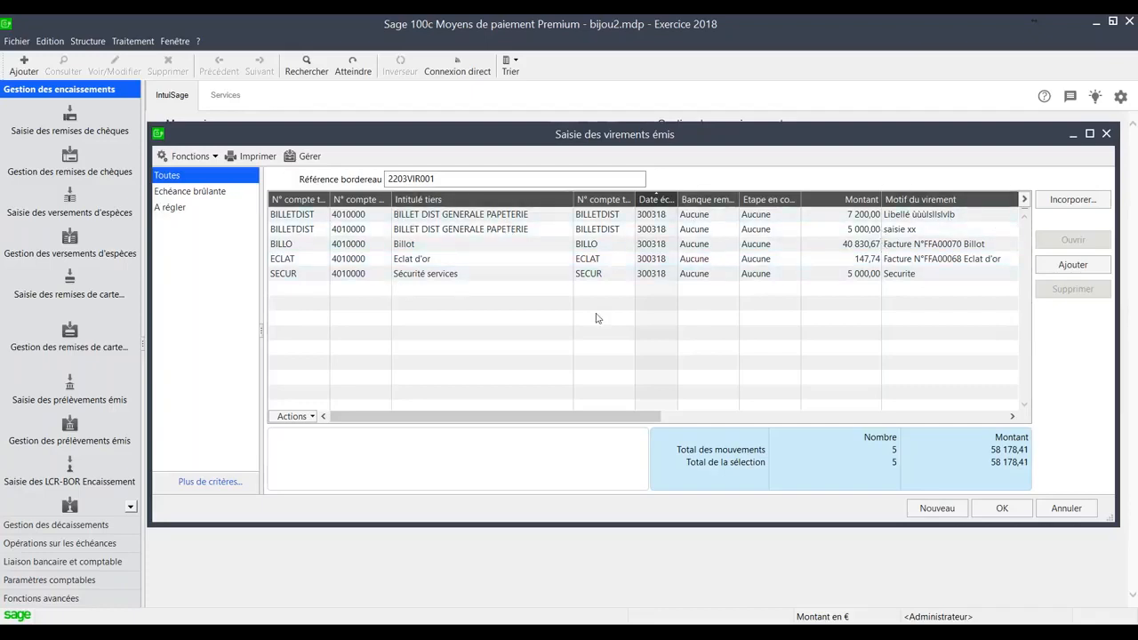
pyautogui.moveTo(573, 194); pyautogui.dragTo(548, 194)
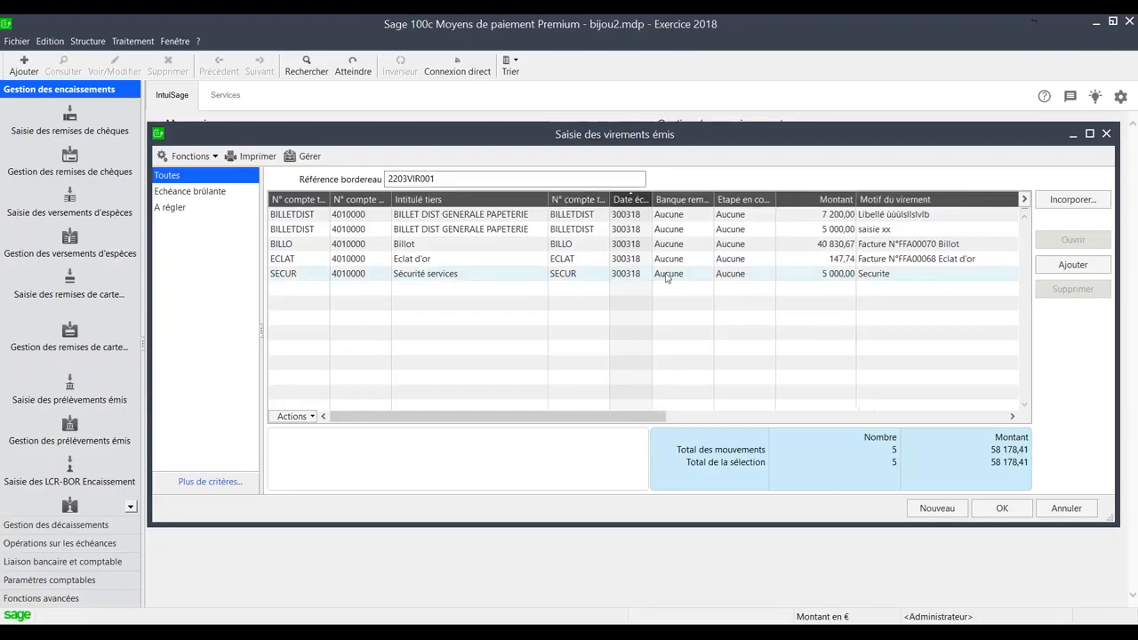
# - Select all five transfers of the slip and save it to manage them in Gestion des virements
pyautogui.click(576, 215)
pyautogui.keyDown('shift'); pyautogui.click(575, 274); pyautogui.keyUp('shift')
pyautogui.click(572, 231)
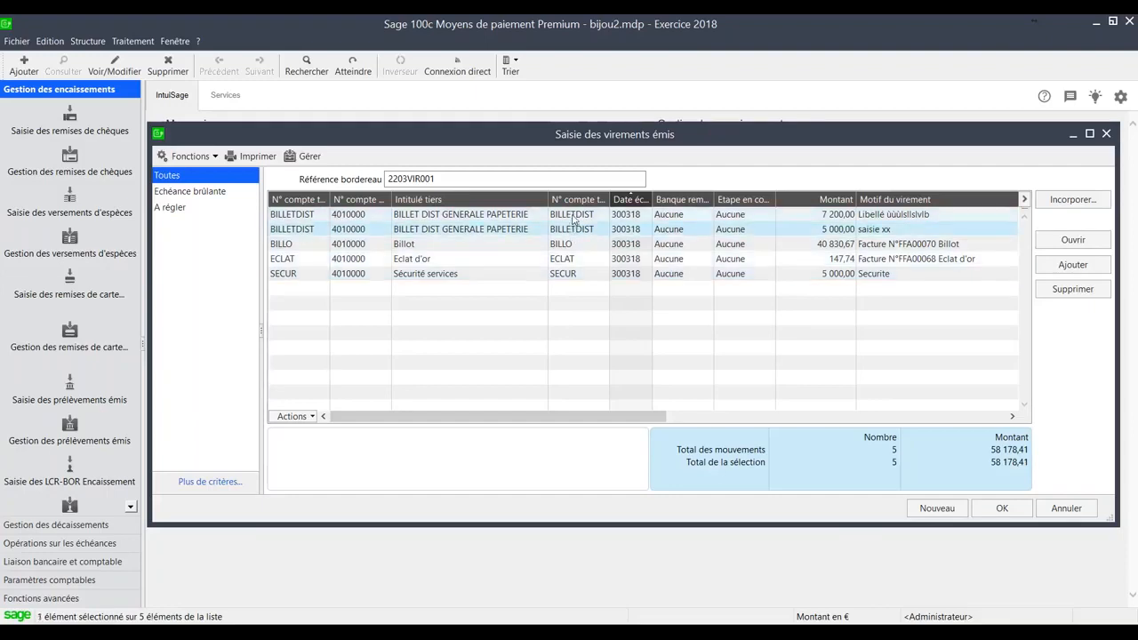
pyautogui.keyDown('ctrl'); pyautogui.click(574, 218); pyautogui.keyUp('ctrl')
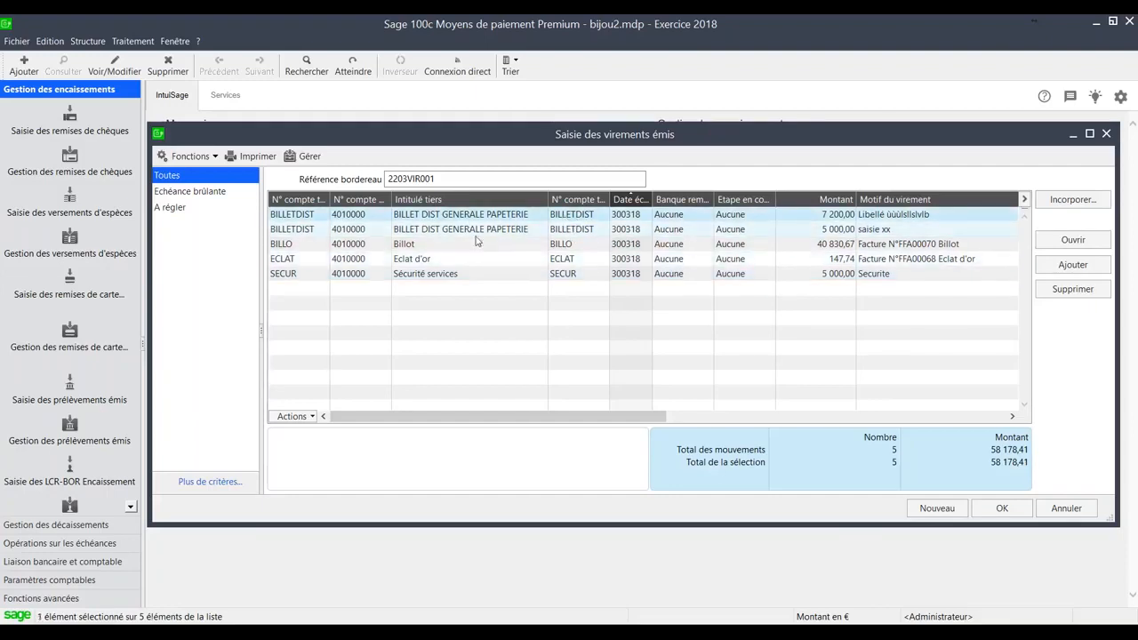
pyautogui.click(589, 219)
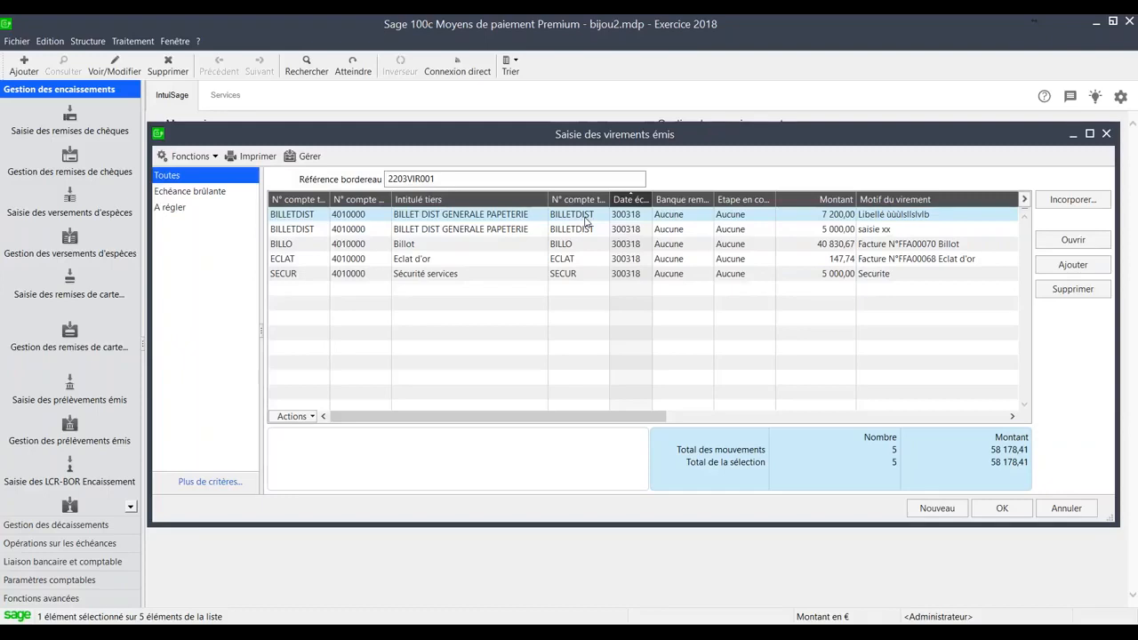
pyautogui.keyDown('shift'); pyautogui.click(578, 274); pyautogui.keyUp('shift')
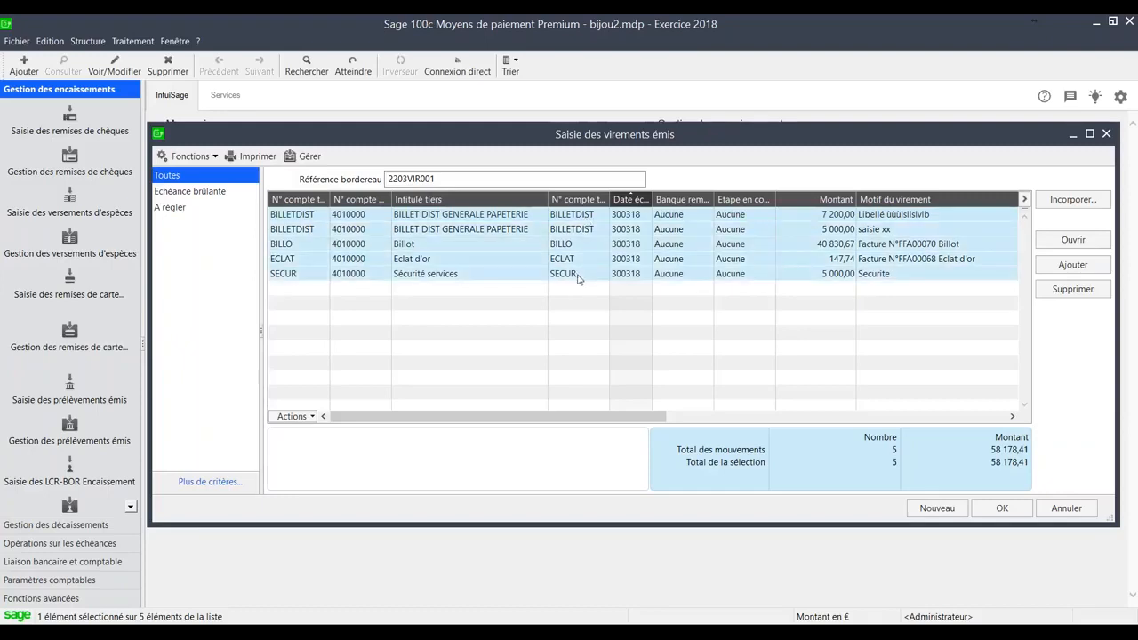
pyautogui.click(306, 158)
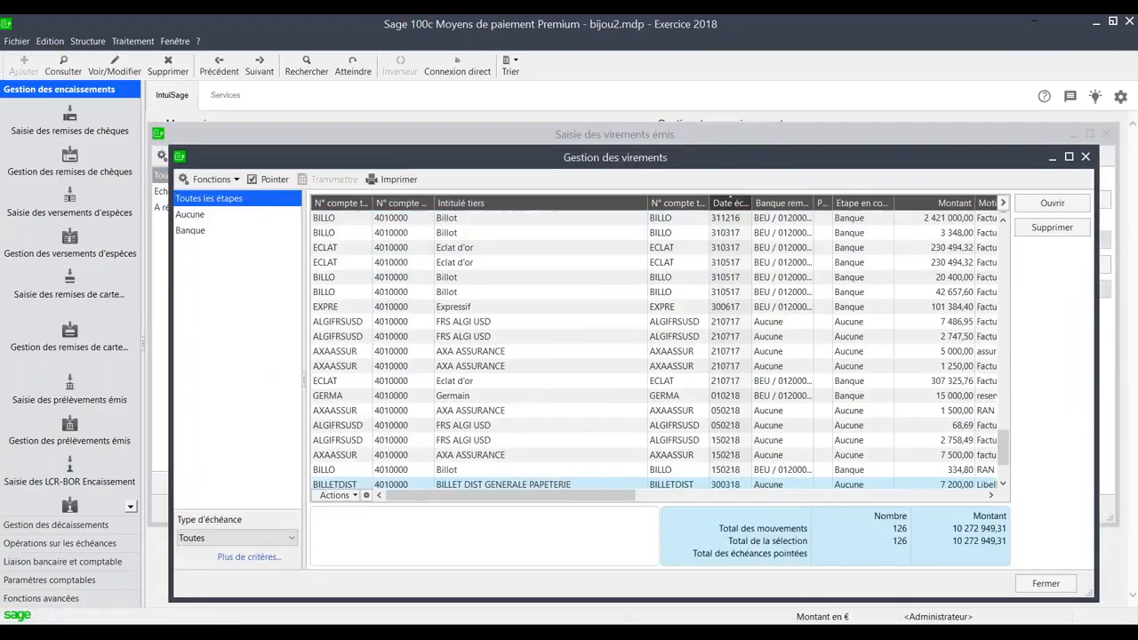
# - Point the five selected transfers due 300318 and start their transmission to the bank
pyautogui.scroll(-2, 503, 485)
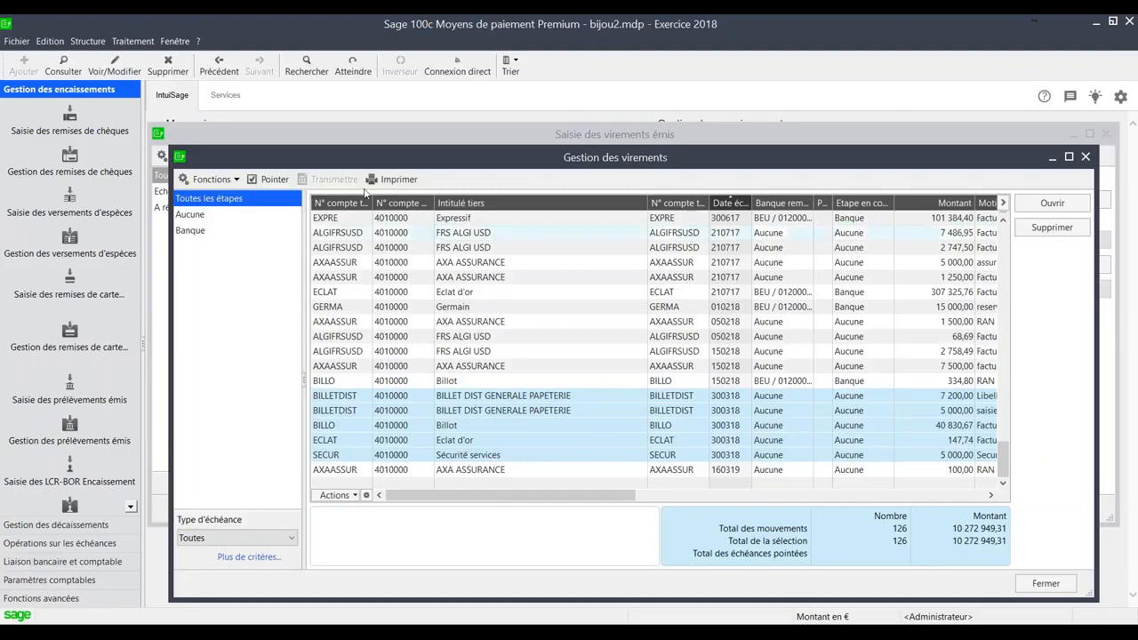
pyautogui.click(263, 178)
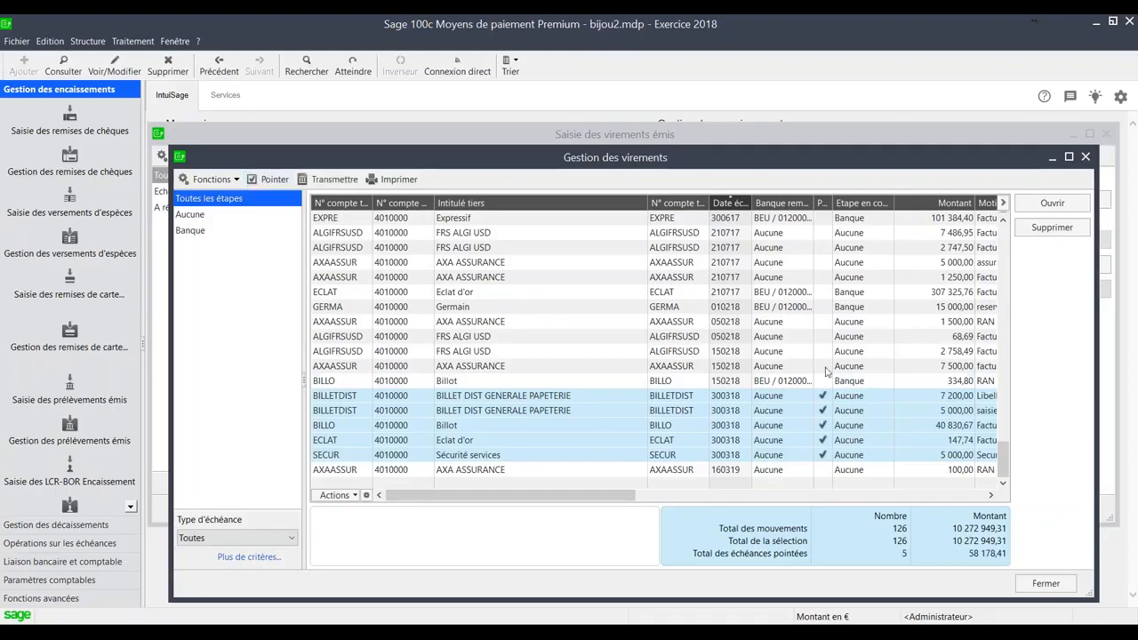
pyautogui.click(329, 179)
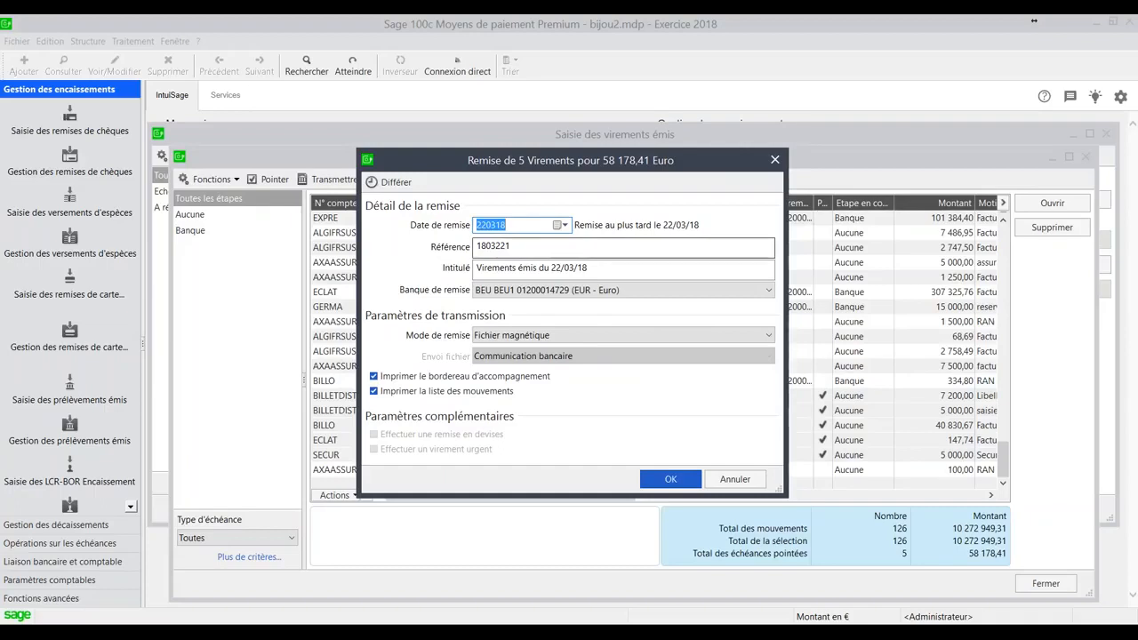
# - Try to set the Date de remise to 300318
pyautogui.write('30')
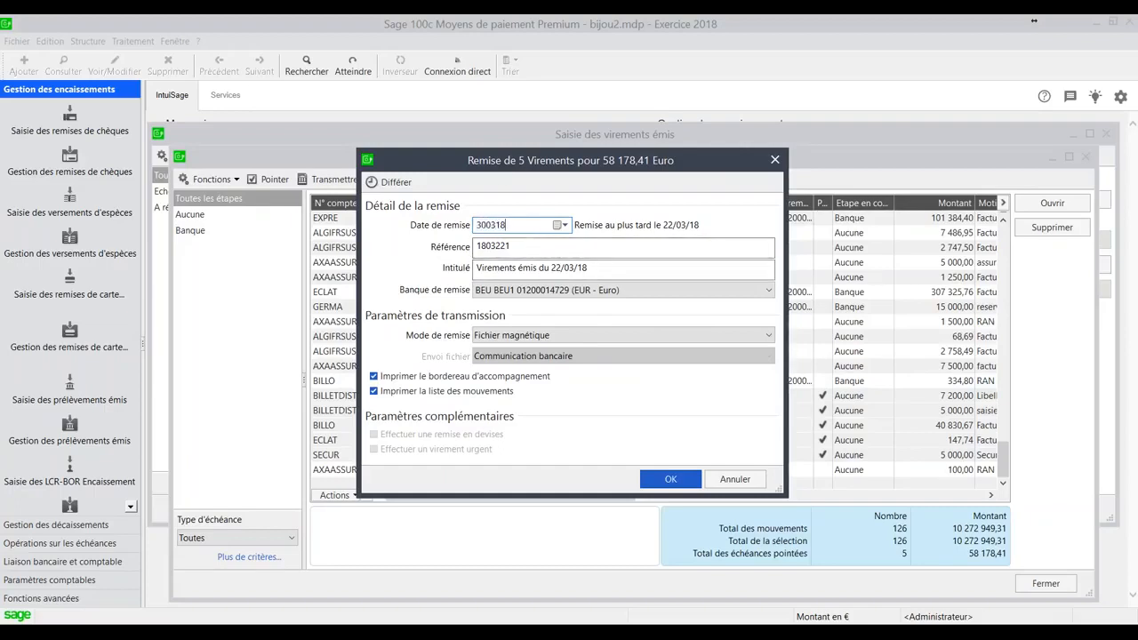
pyautogui.press('Tab')
pyautogui.click(658, 377)
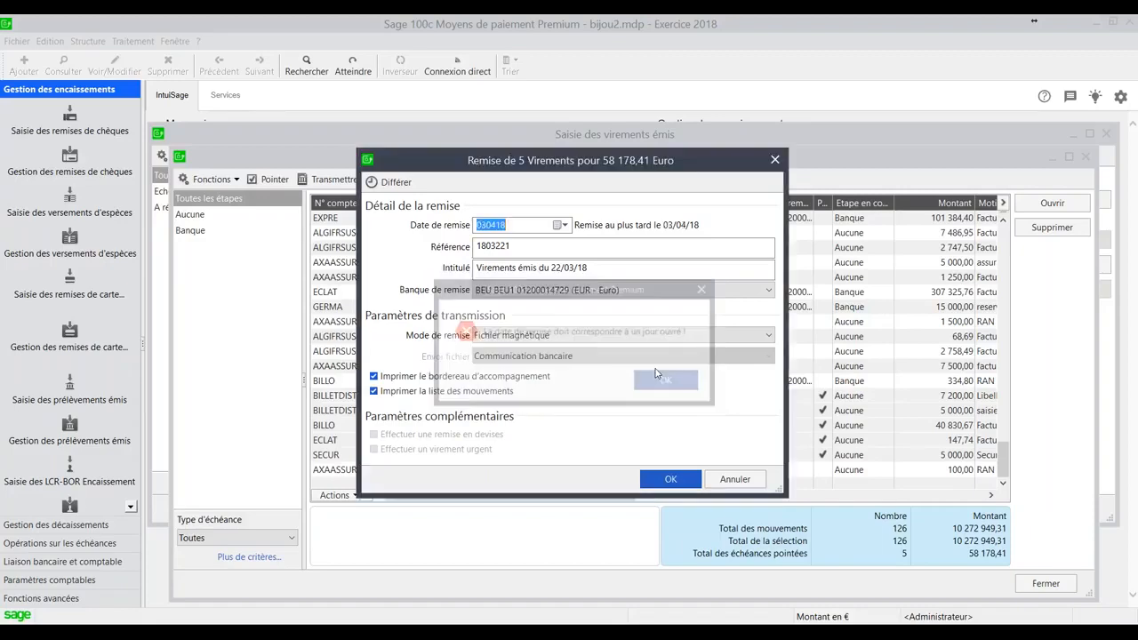
# - Set the Date de remise to 220318
pyautogui.write('2203')
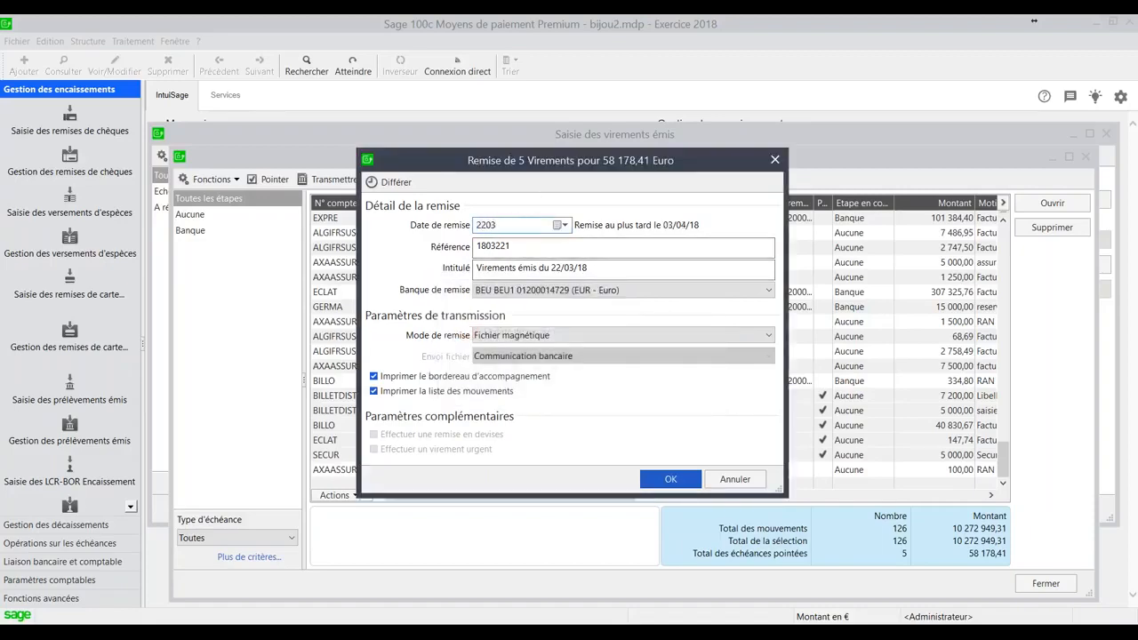
pyautogui.write('18')
pyautogui.press('Tab')
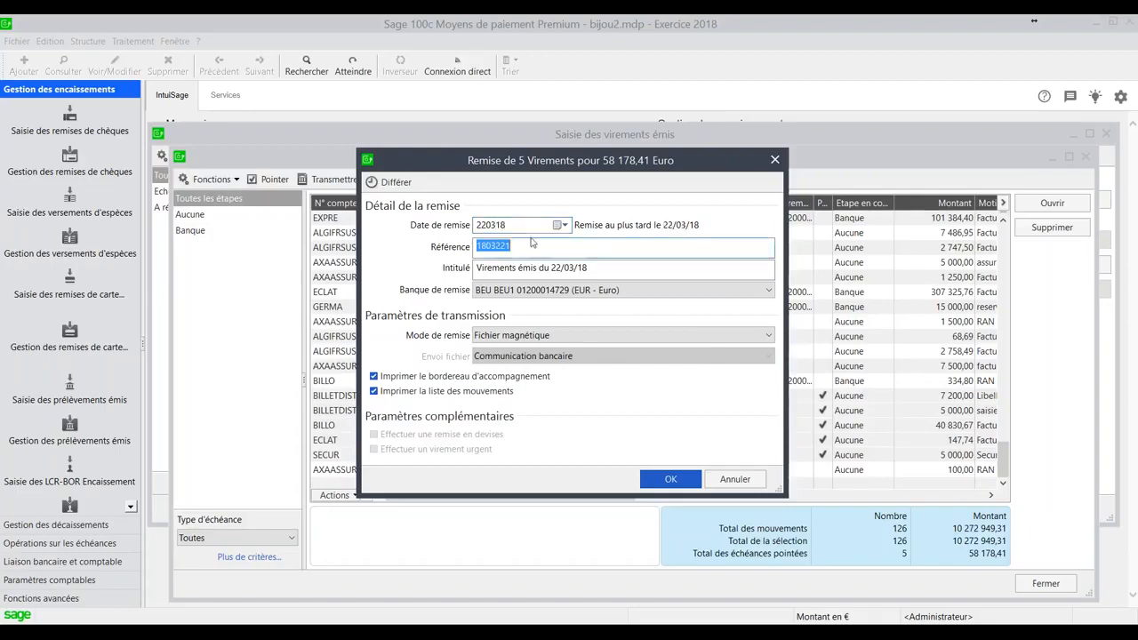
# - Keep the Fichier magnétique mode, disable printing of the accompanying slip and the movements list, and validate the remittance
pyautogui.click(623, 270)
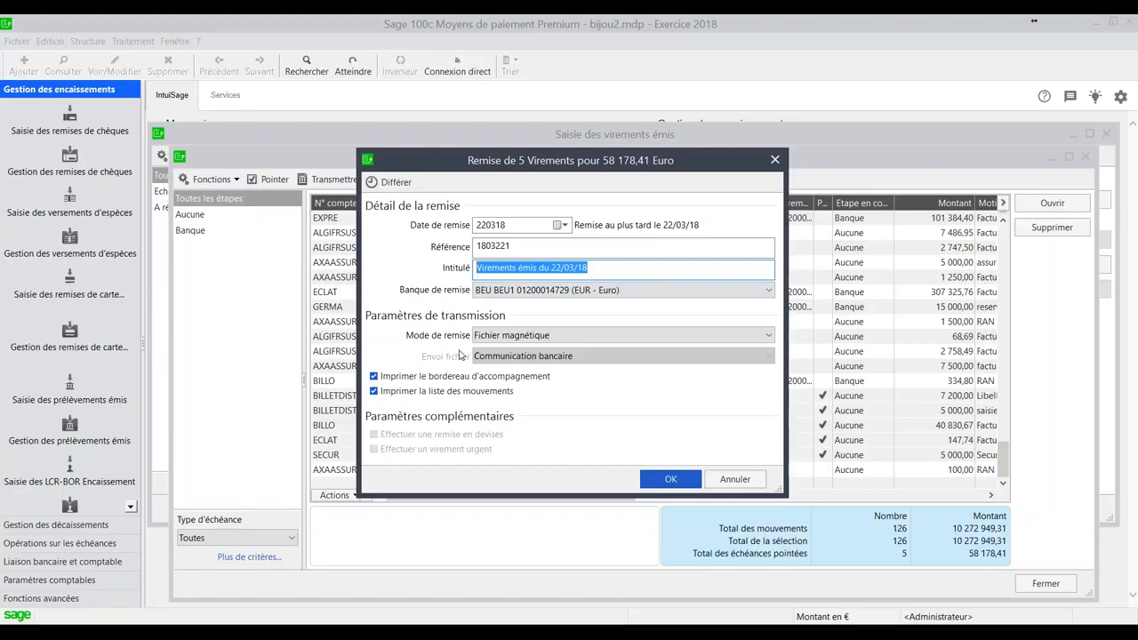
pyautogui.click(520, 338)
pyautogui.click(520, 339)
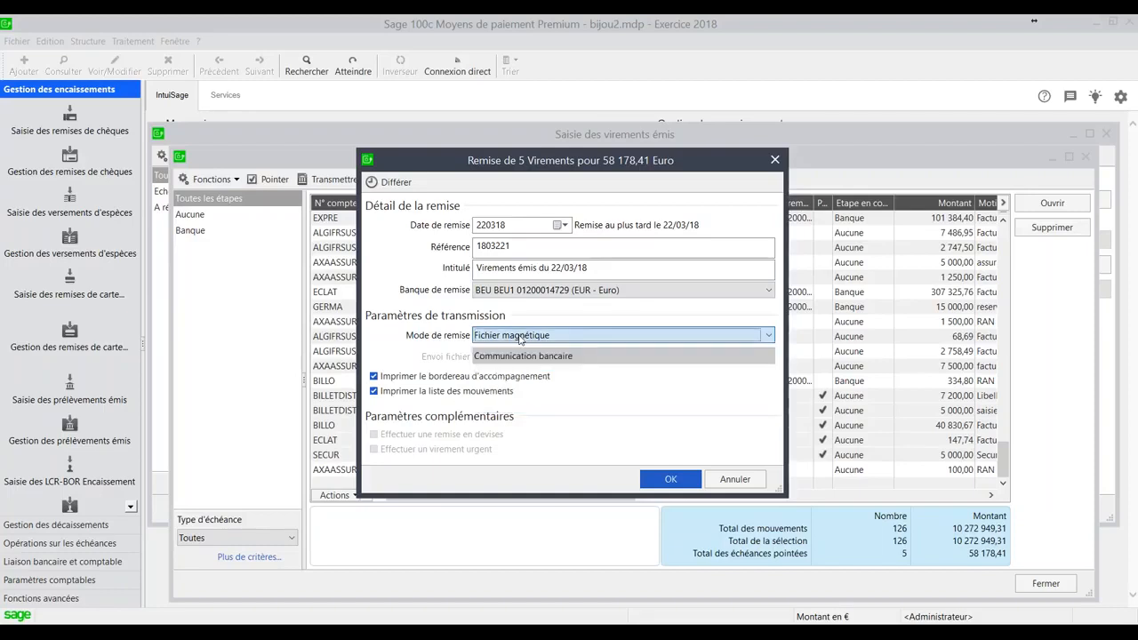
pyautogui.click(427, 376)
pyautogui.click(400, 391)
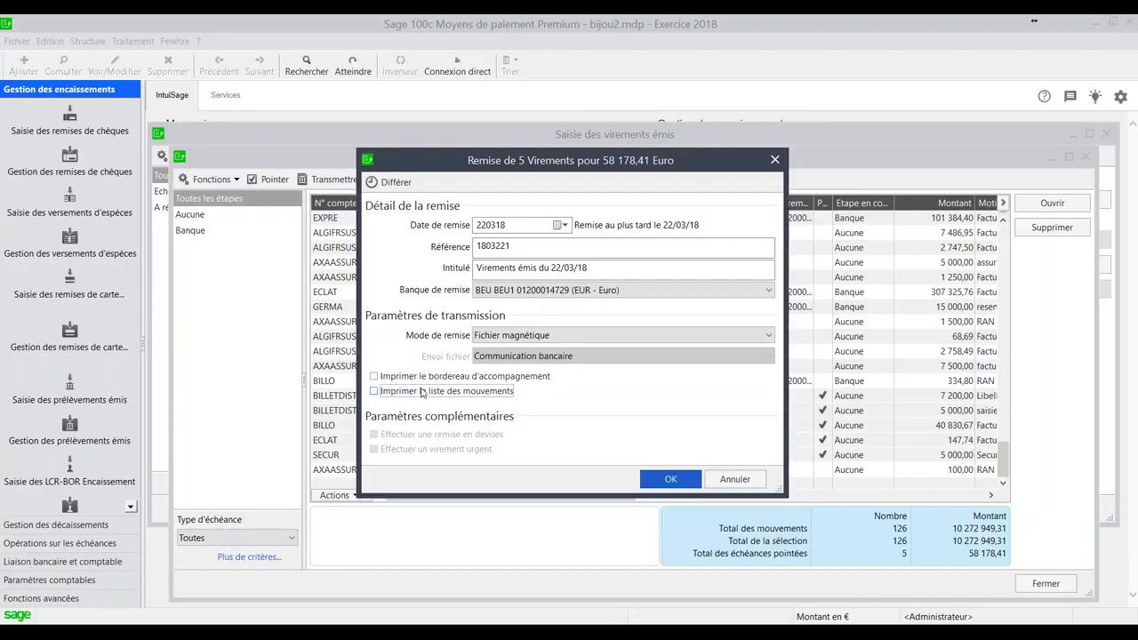
pyautogui.click(647, 476)
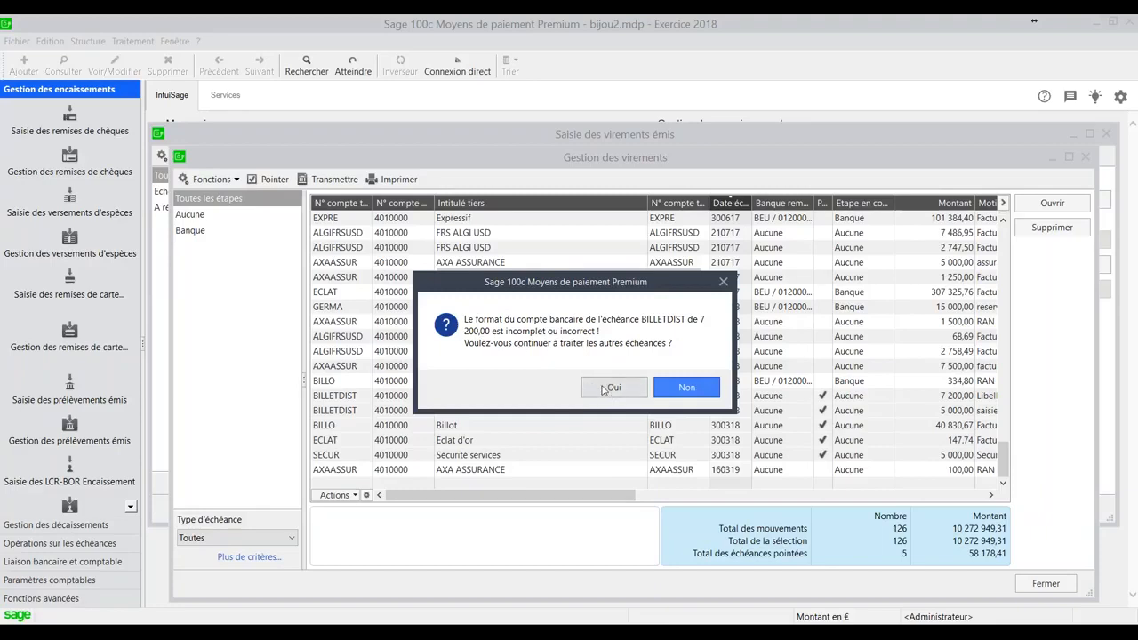
# - Continue processing past the BILLETDIST transfers and save the transfer file as VIRSEPABEU.XML, replacing the existing file
pyautogui.click(603, 390)
pyautogui.click(604, 378)
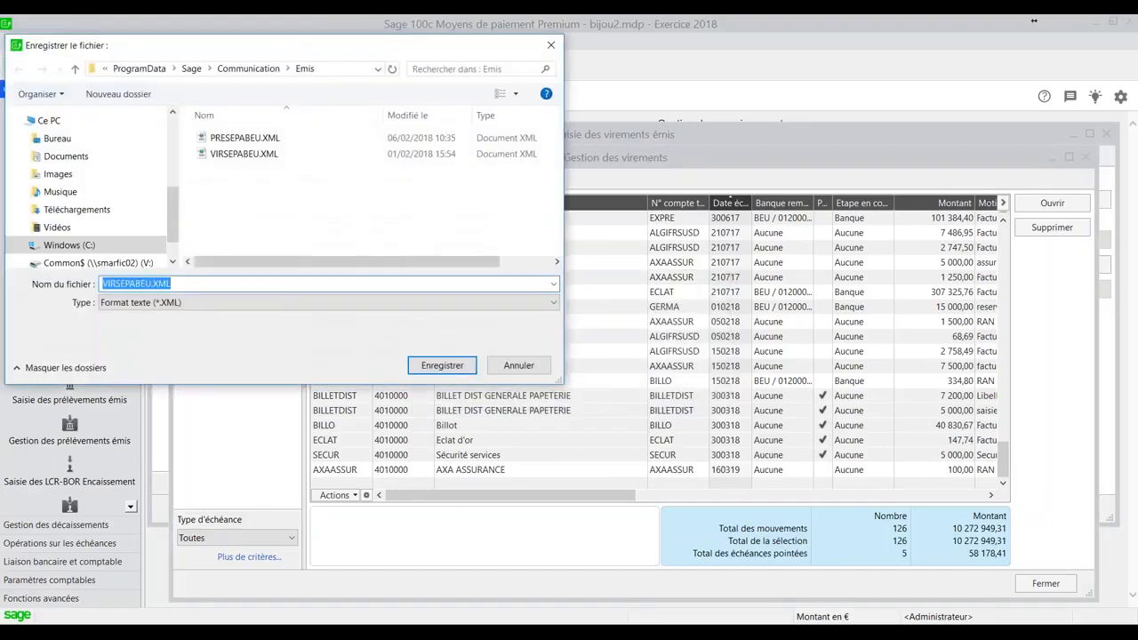
pyautogui.click(258, 154)
pyautogui.click(424, 360)
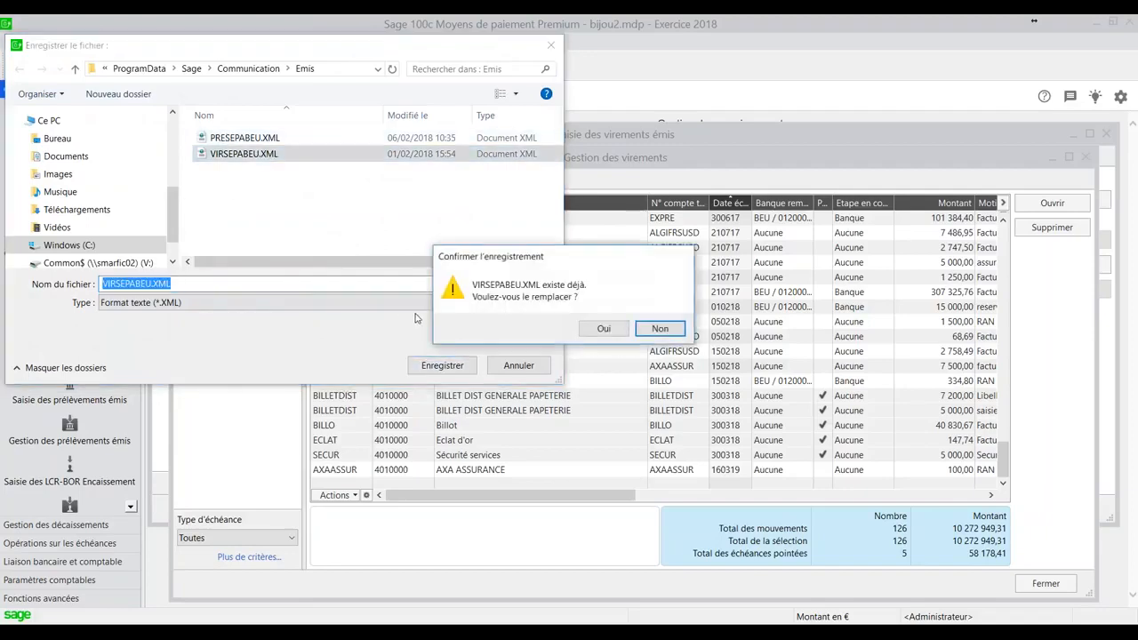
pyautogui.click(614, 327)
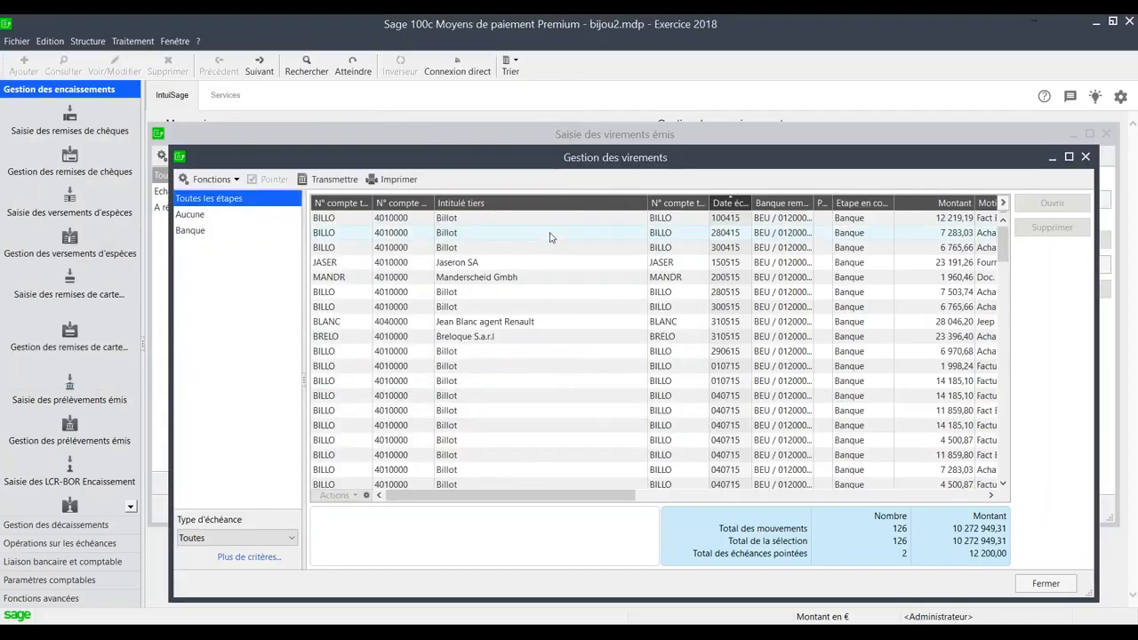
# - Show only the transfers at the Banque stage and select the three due 300318 for Sécurité services, Eclat d'or and Billot
pyautogui.scroll(-10, 543, 267)
pyautogui.scroll(-4, 540, 314)
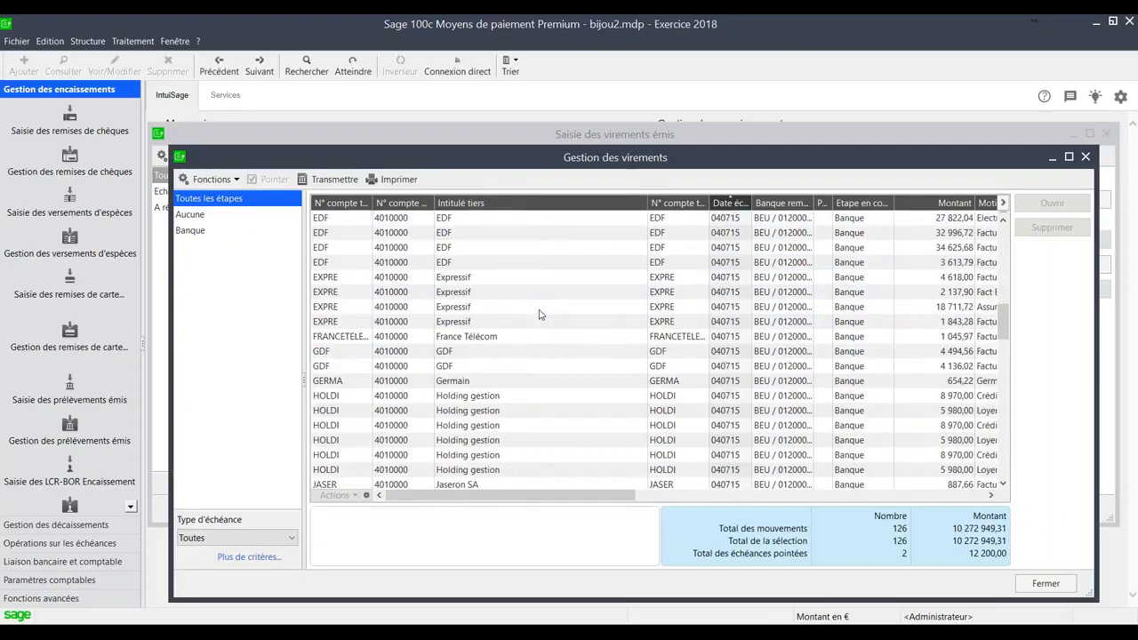
pyautogui.scroll(-1, 539, 314)
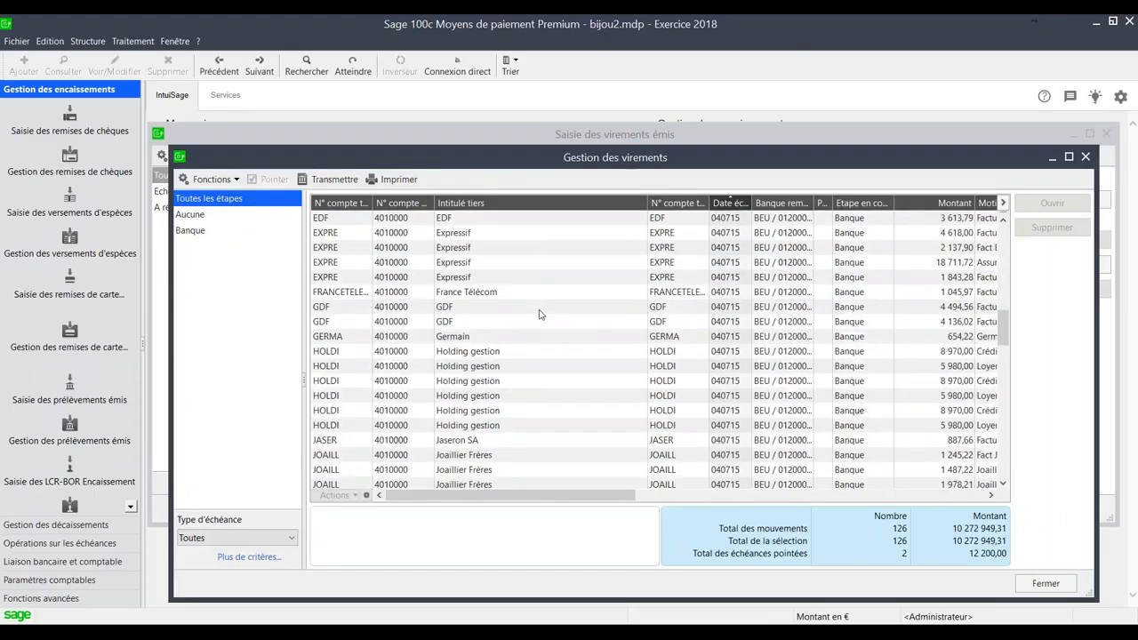
pyautogui.click(232, 236)
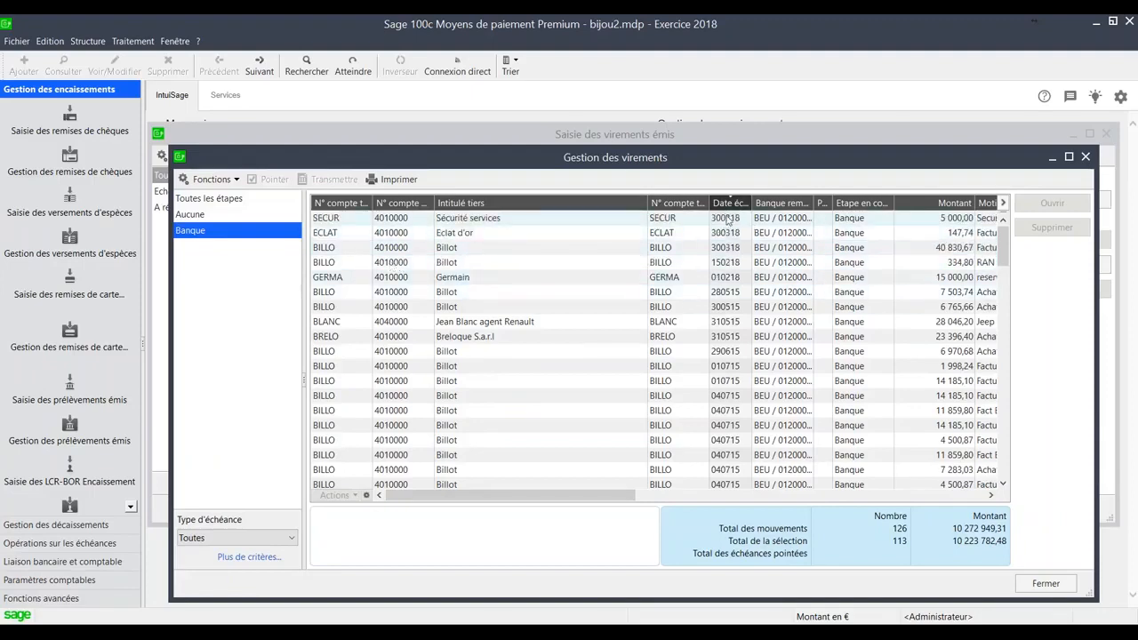
pyautogui.click(728, 222)
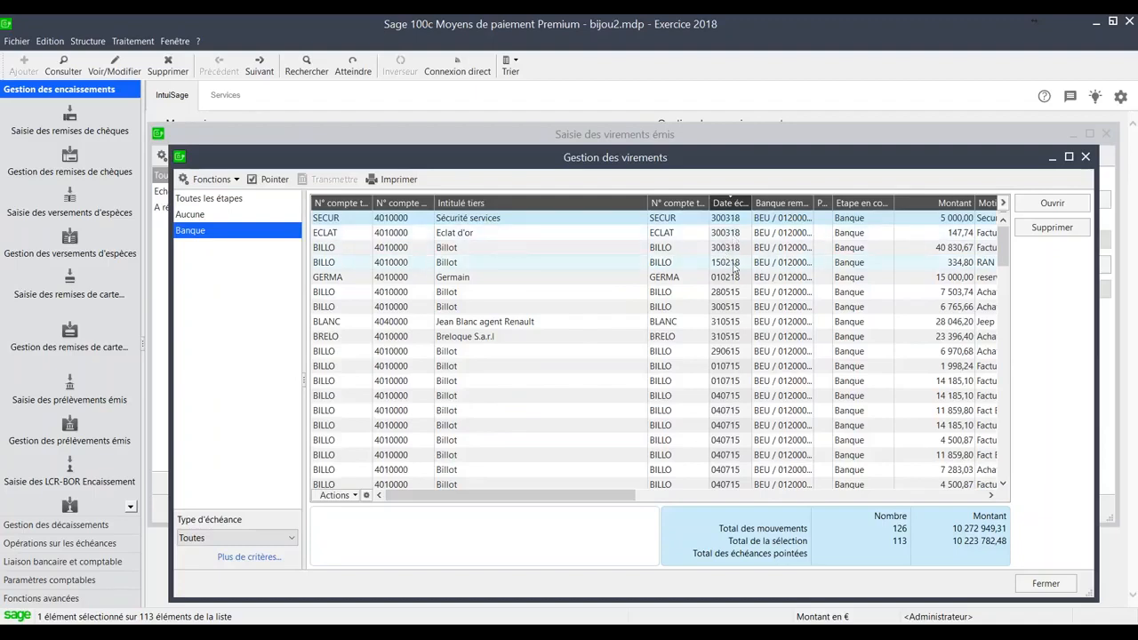
pyautogui.keyDown('shift'); pyautogui.click(687, 251); pyautogui.keyUp('shift')
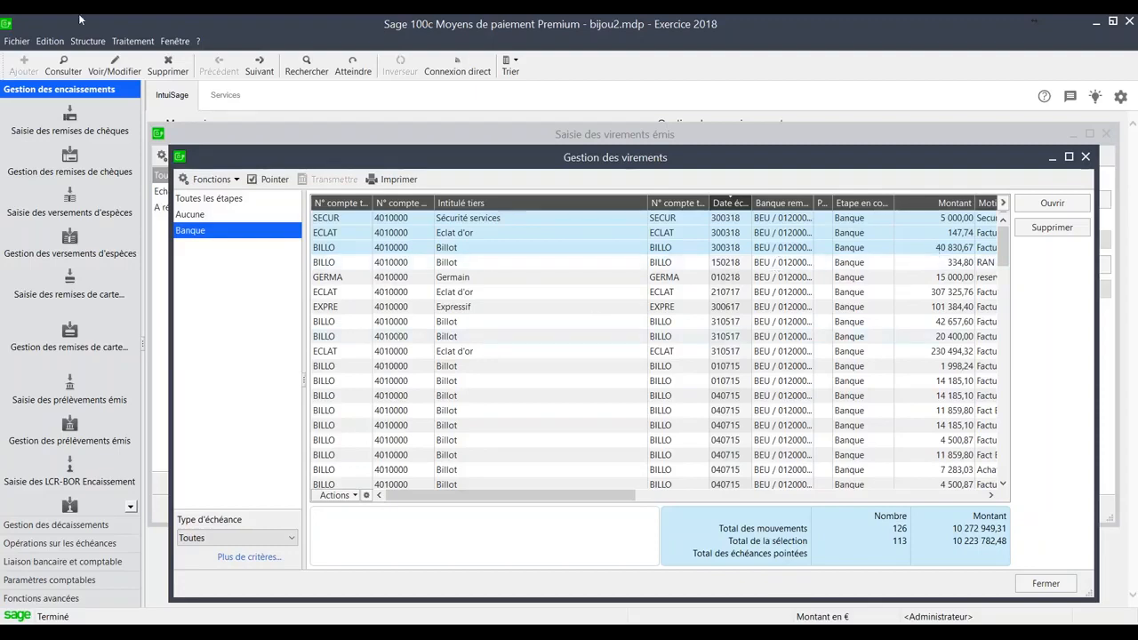
# - Run the accounting update for all payment modes and non-posted due items, with the Date limite set to 300318
pyautogui.click(133, 41)
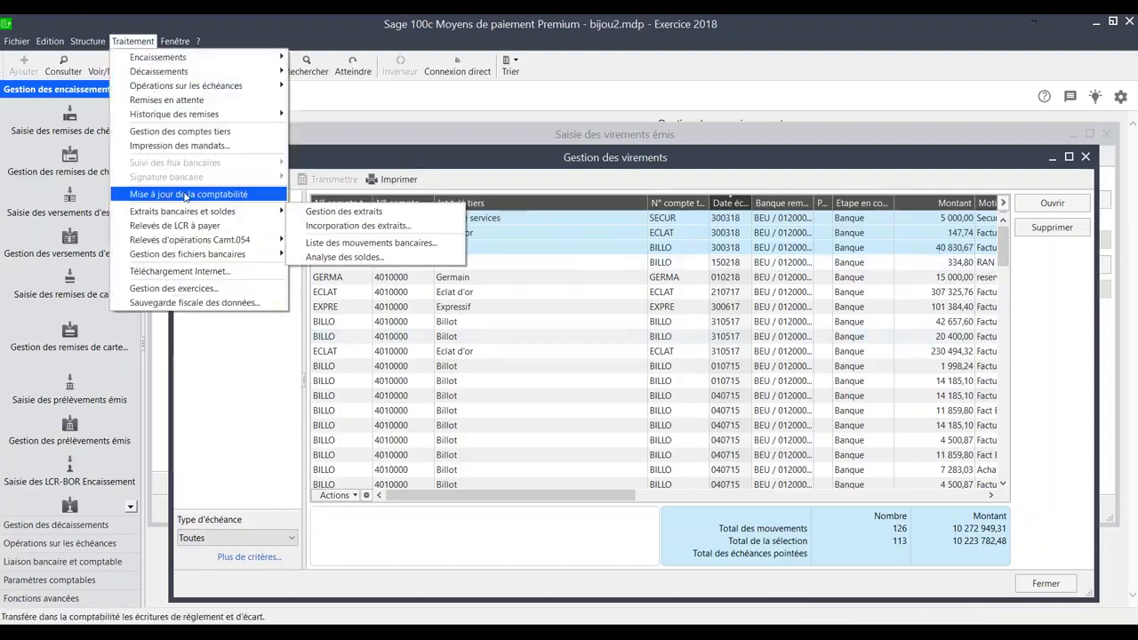
pyautogui.click(185, 193)
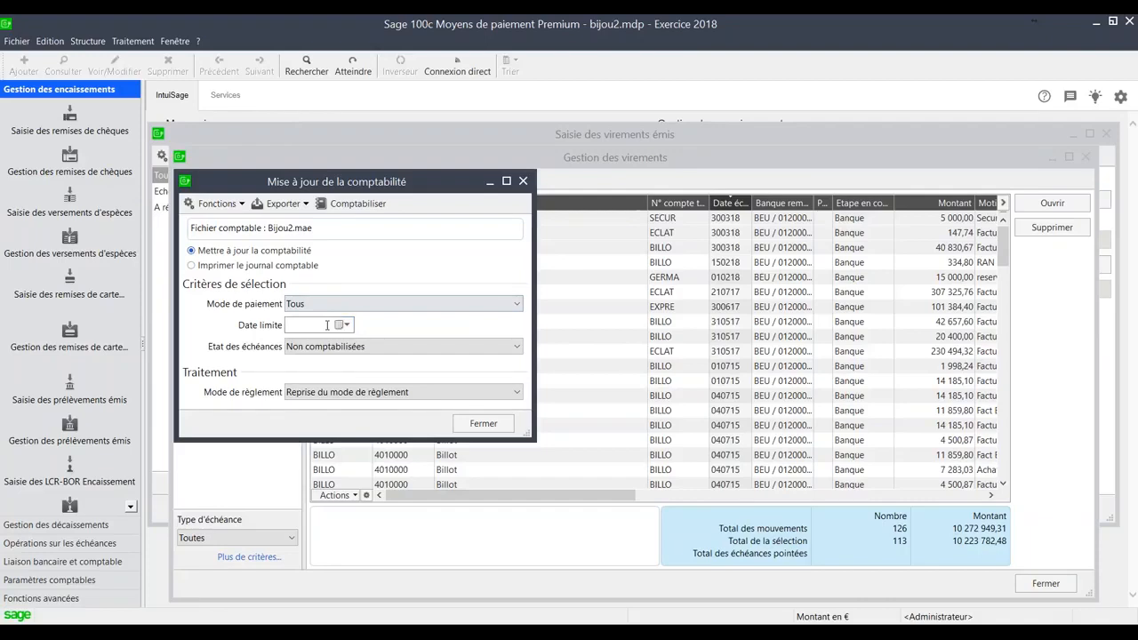
pyautogui.write('300318')
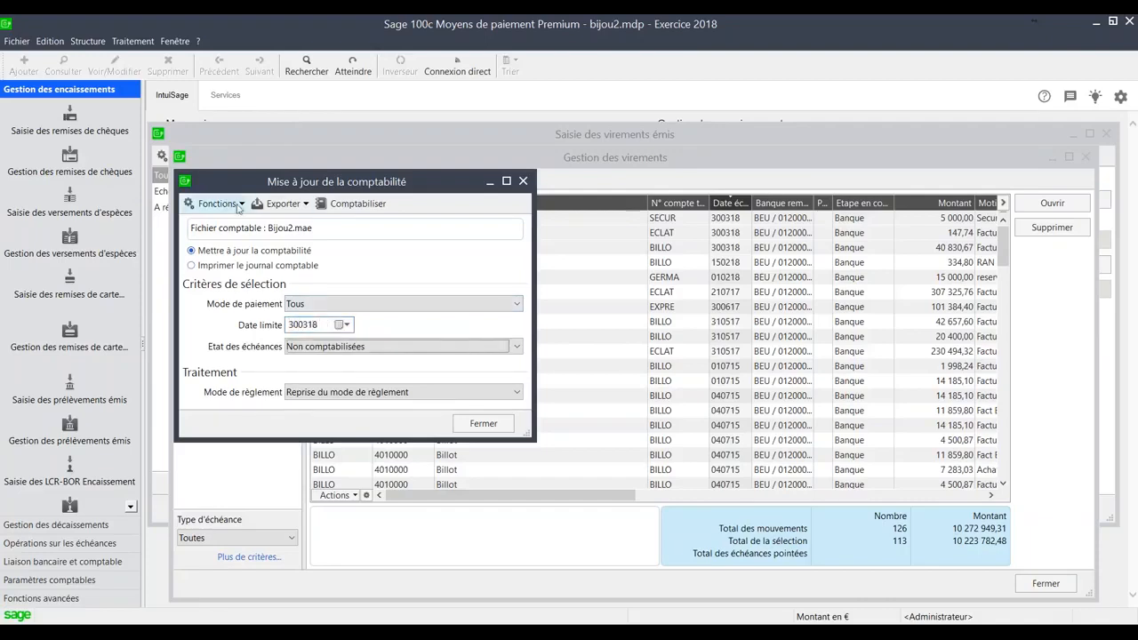
pyautogui.click(360, 205)
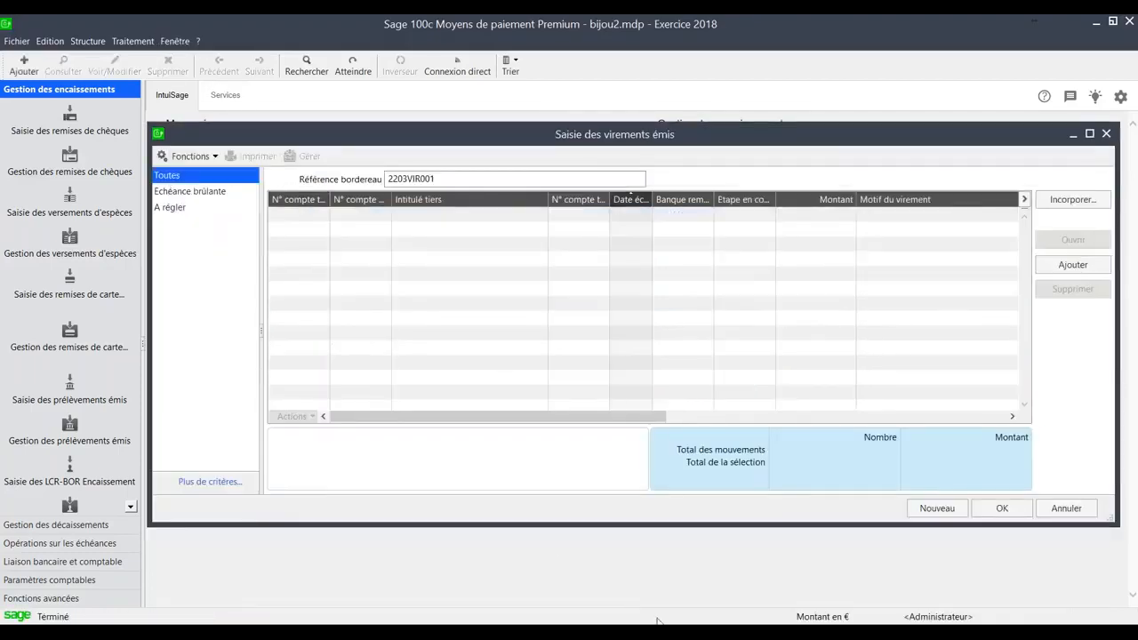
# - Switch to Sage 100c Comptabilité and open the supplier account BILLO from the third-party account management
pyautogui.moveTo(713, 632)
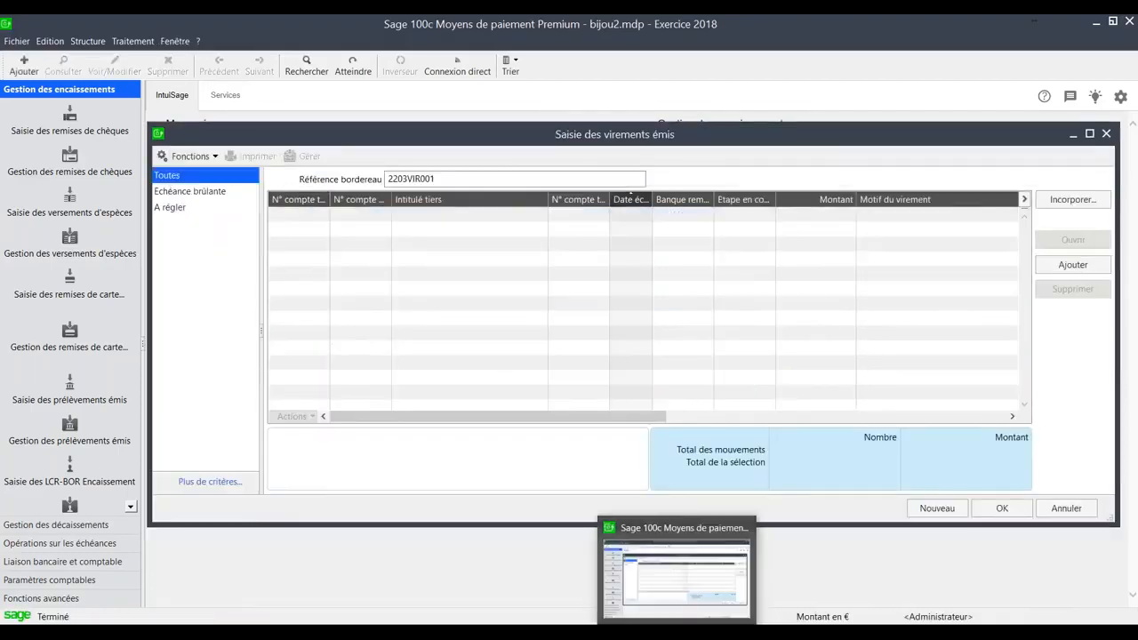
pyautogui.click(620, 607)
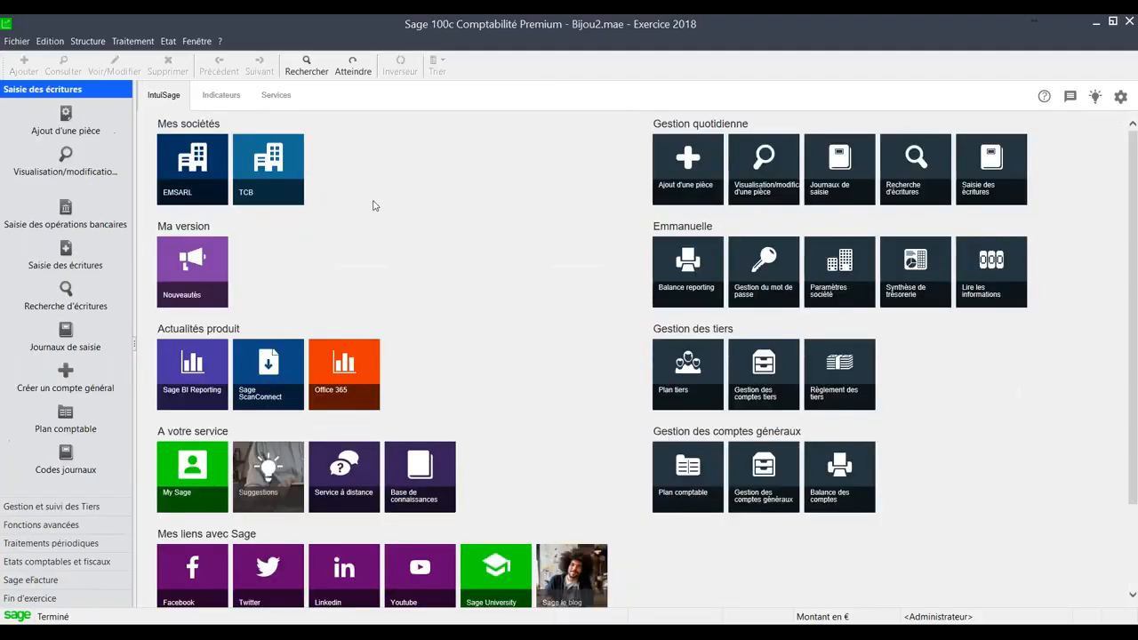
pyautogui.click(125, 41)
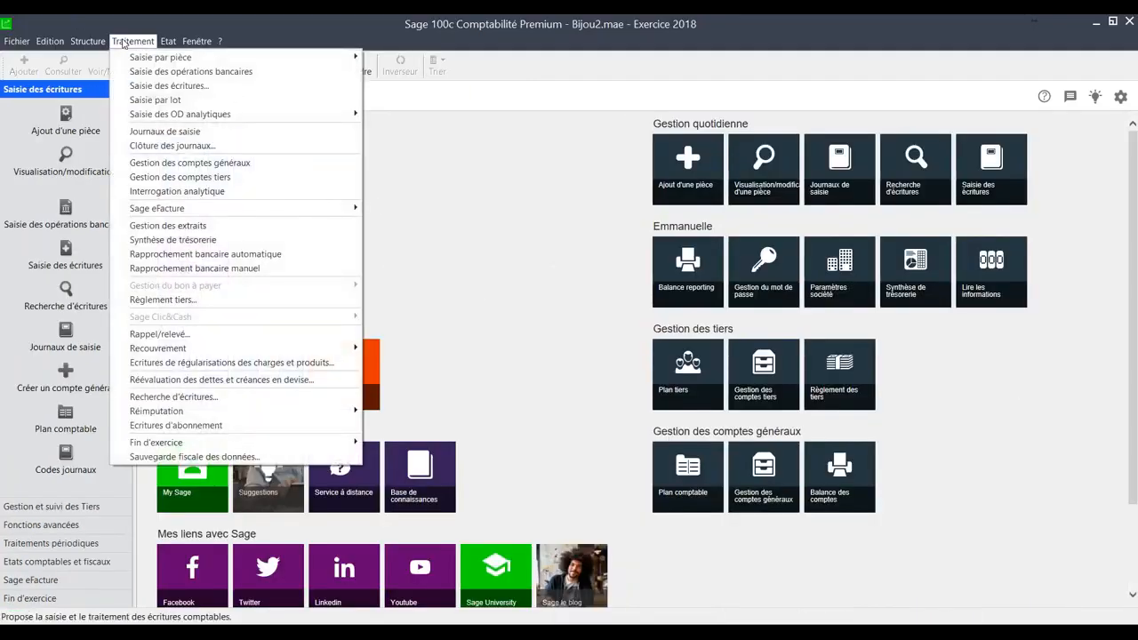
pyautogui.click(180, 177)
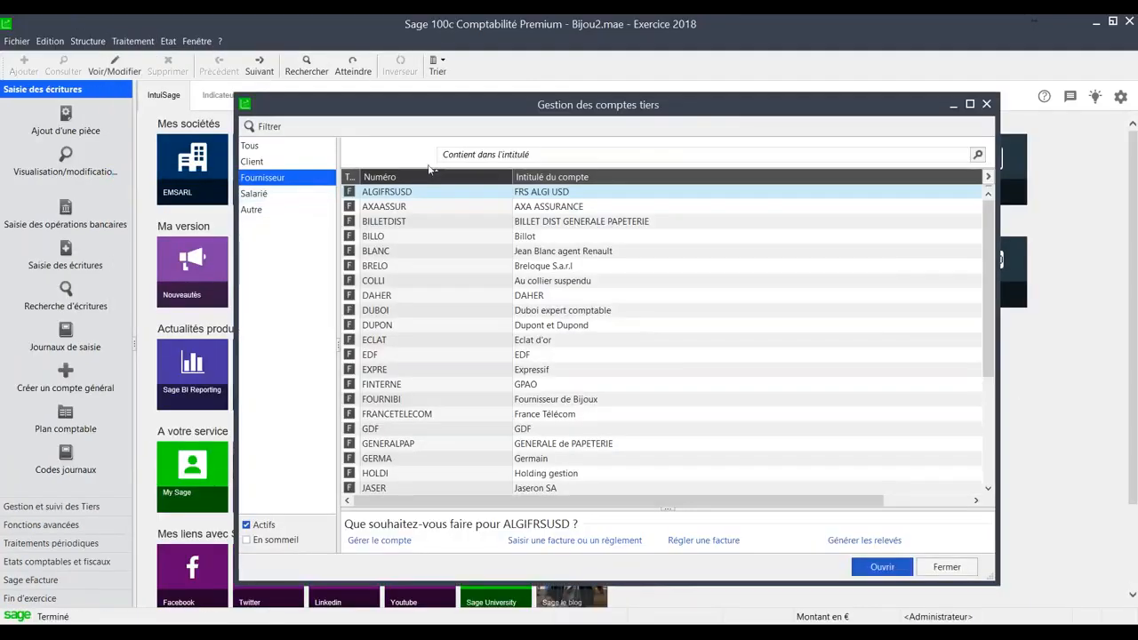
pyautogui.click(394, 221)
pyautogui.doubleClick(382, 238)
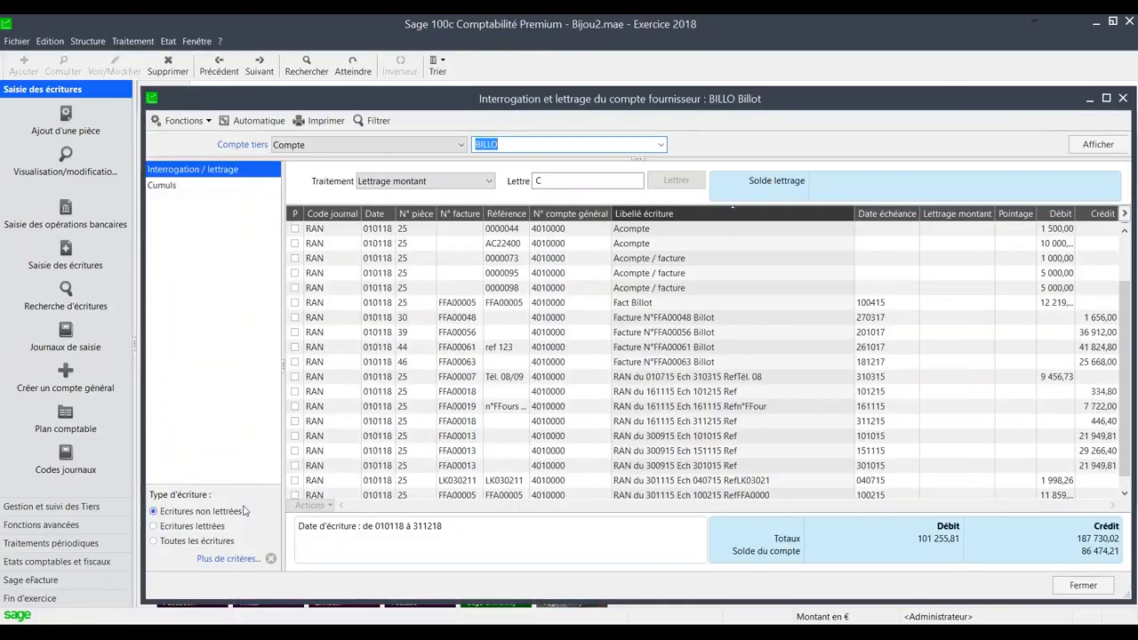
# - Show only the lettered entries of the BILLO account and adjust the column widths automatically
pyautogui.click(208, 526)
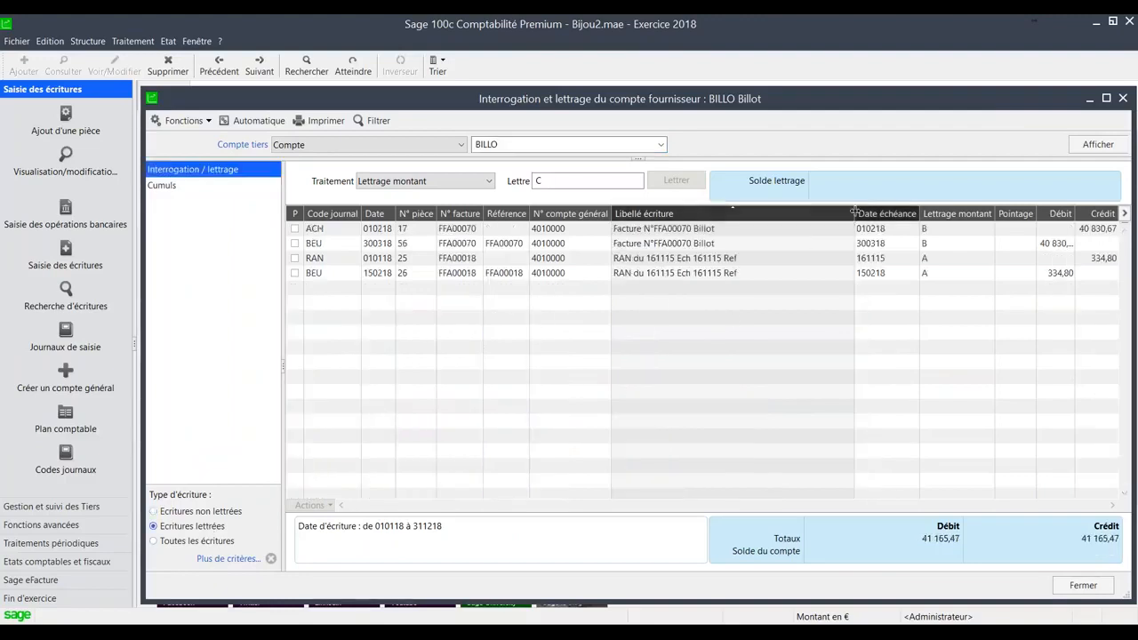
pyautogui.rightClick(951, 217)
pyautogui.click(992, 417)
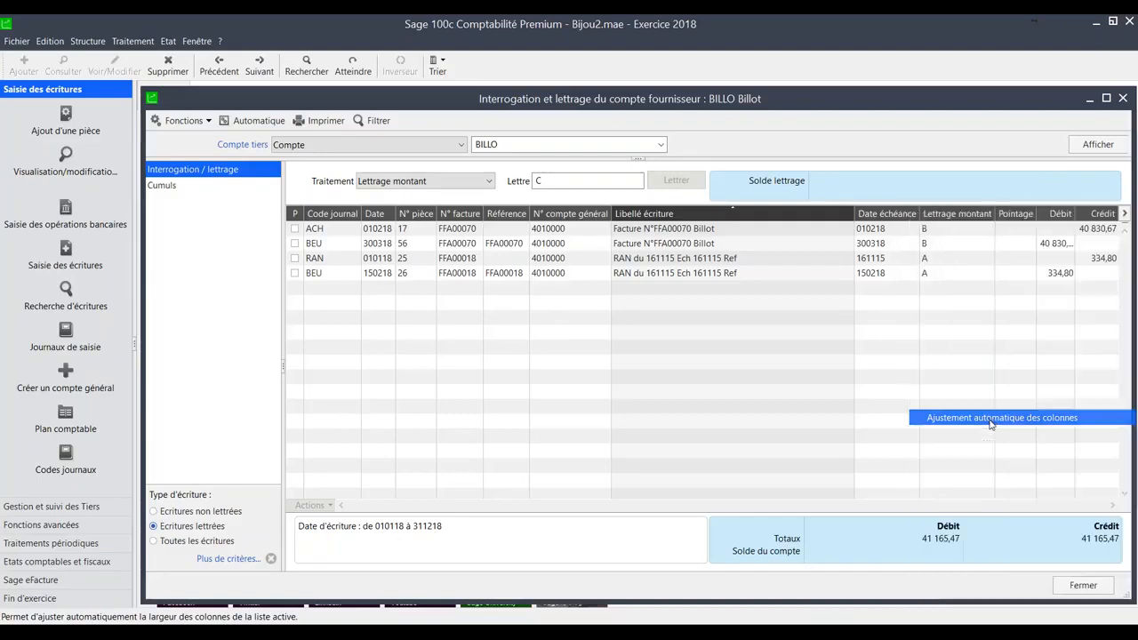
# - View the journal behind the BEU entry of 300318 for invoice FFA00070, and close the journal, the account and the supplier list
pyautogui.click(1012, 245)
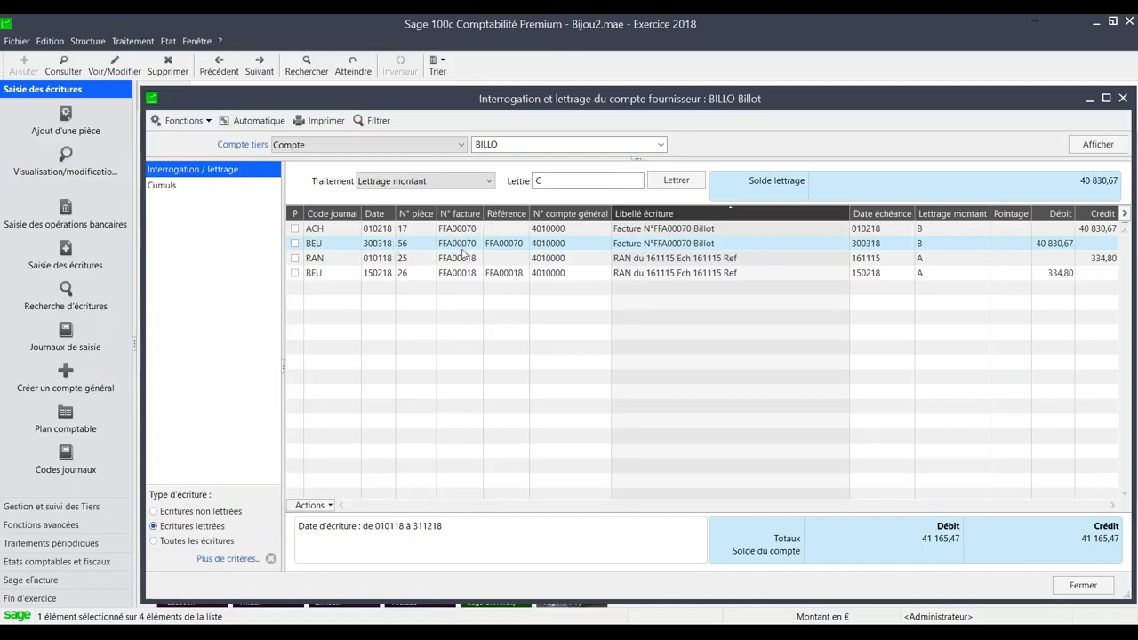
pyautogui.doubleClick(502, 247)
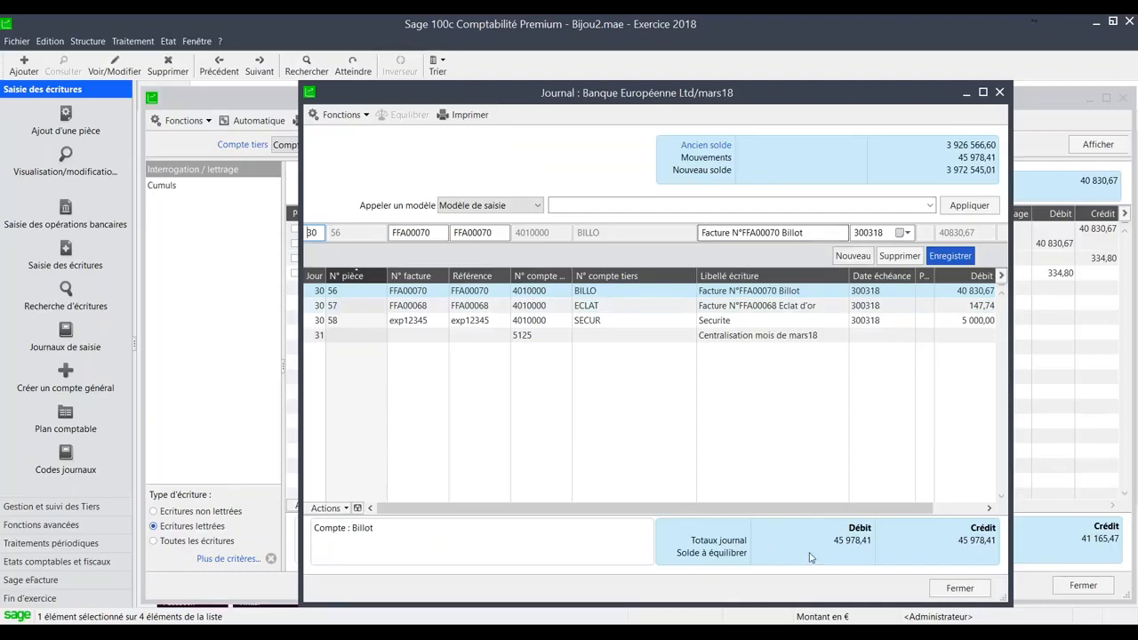
pyautogui.click(948, 588)
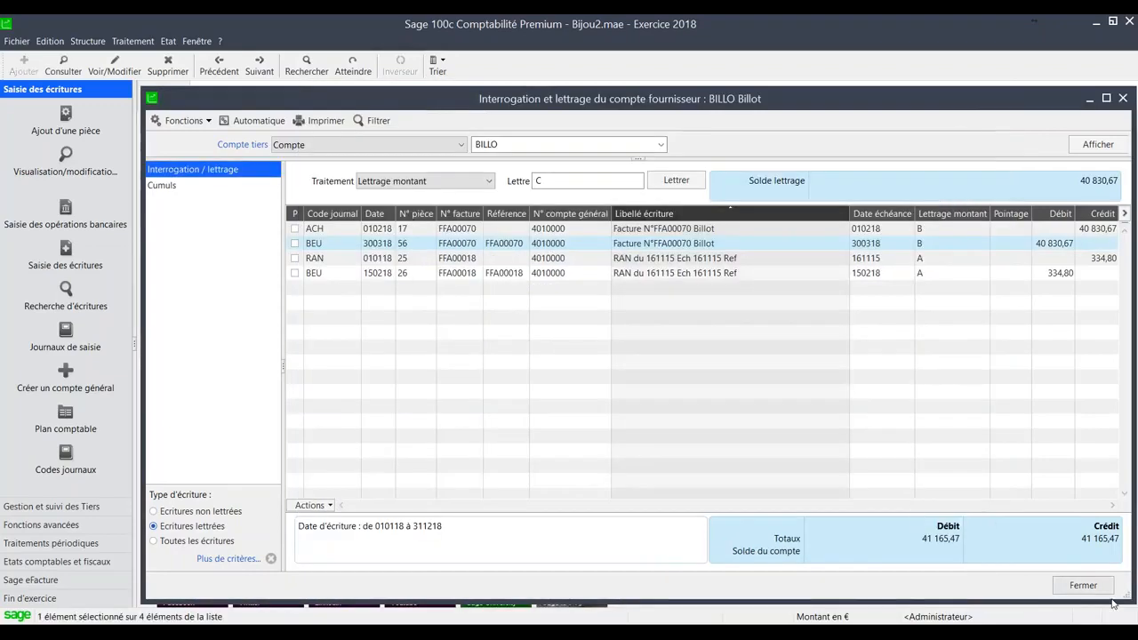
pyautogui.click(1083, 585)
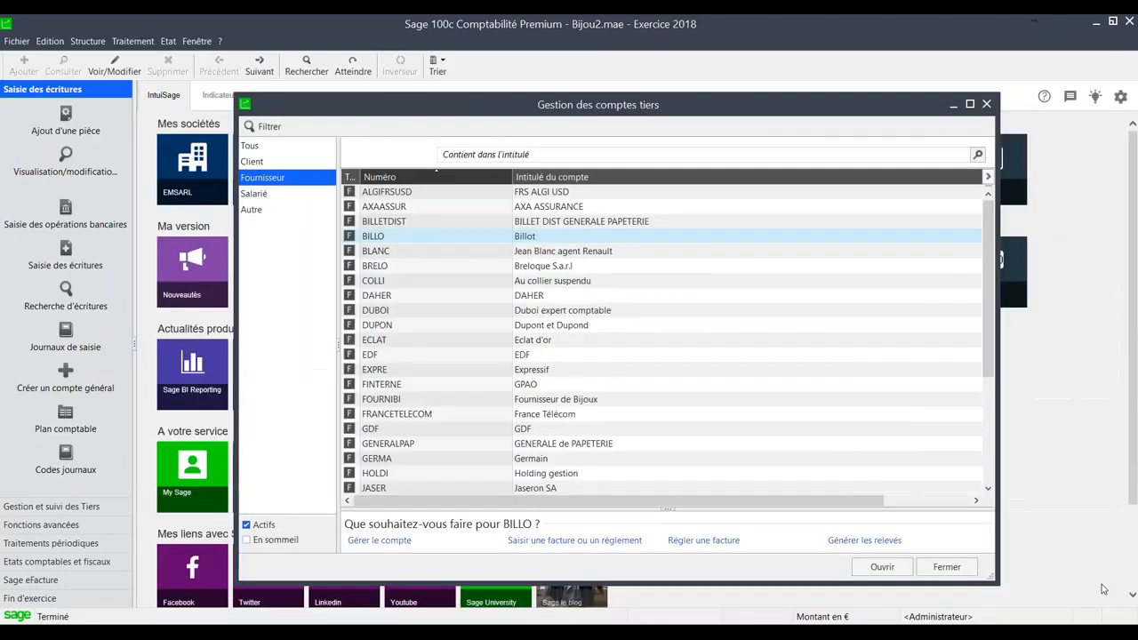
pyautogui.click(945, 563)
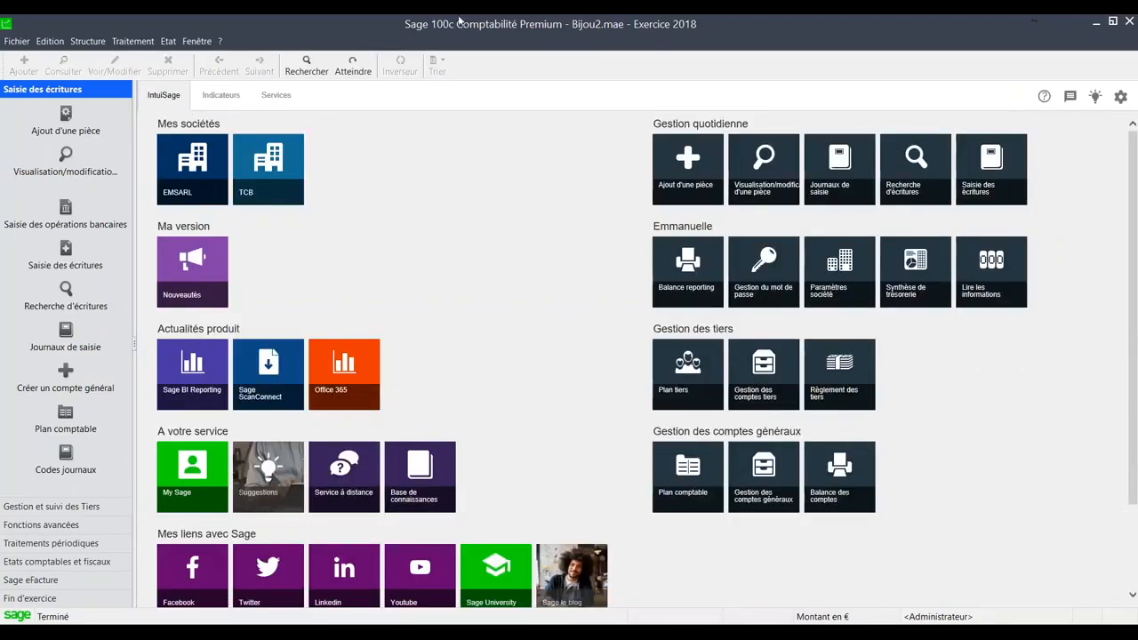
# - Switch to Sage 100c Moyens de paiement and from there to the Situation de trésorerie in Sage 100c Trésorerie
pyautogui.moveTo(642, 613)
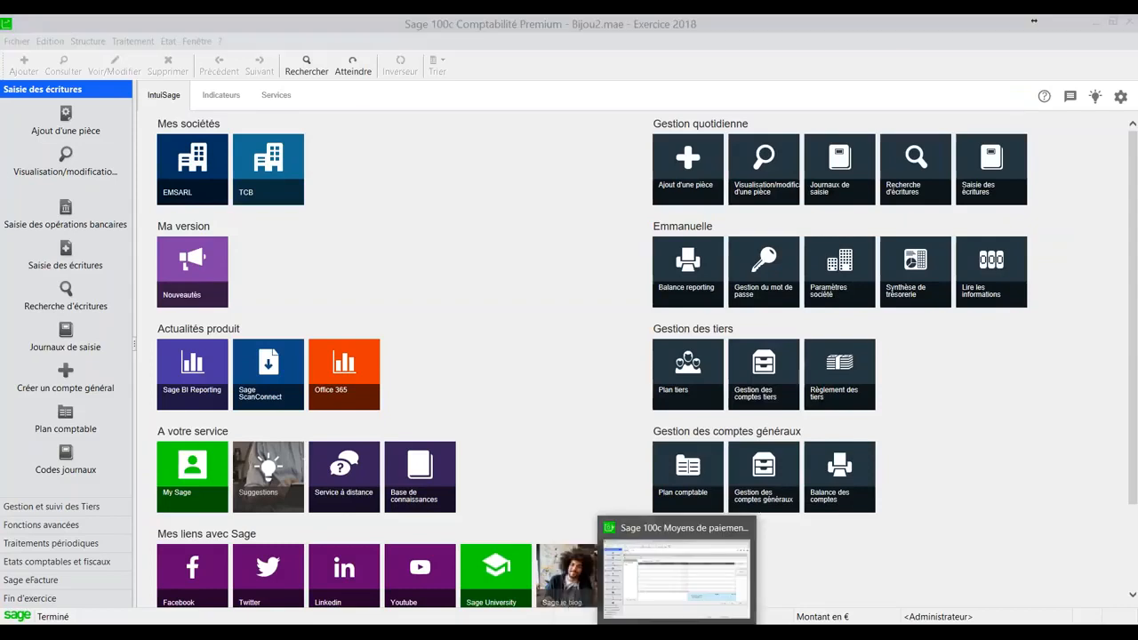
pyautogui.click(677, 633)
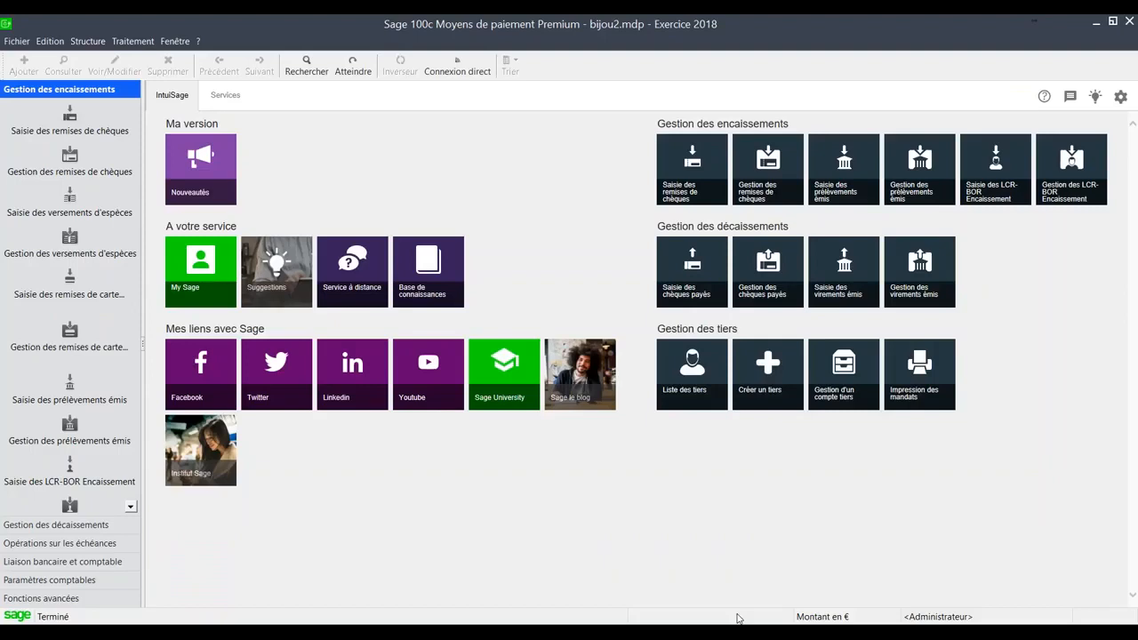
pyautogui.click(713, 633)
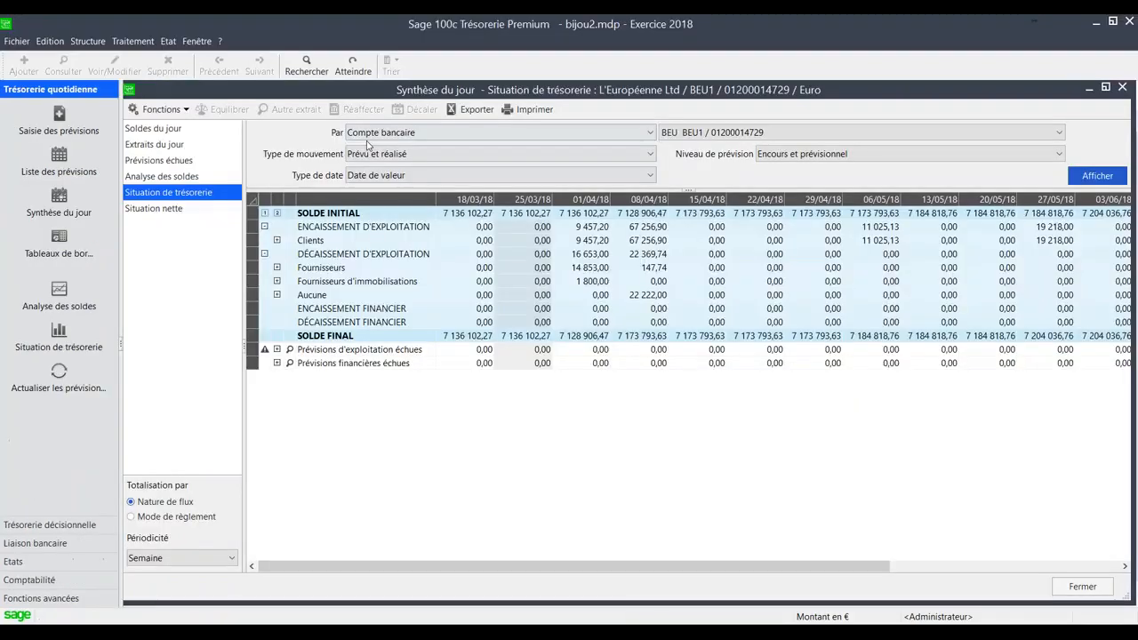